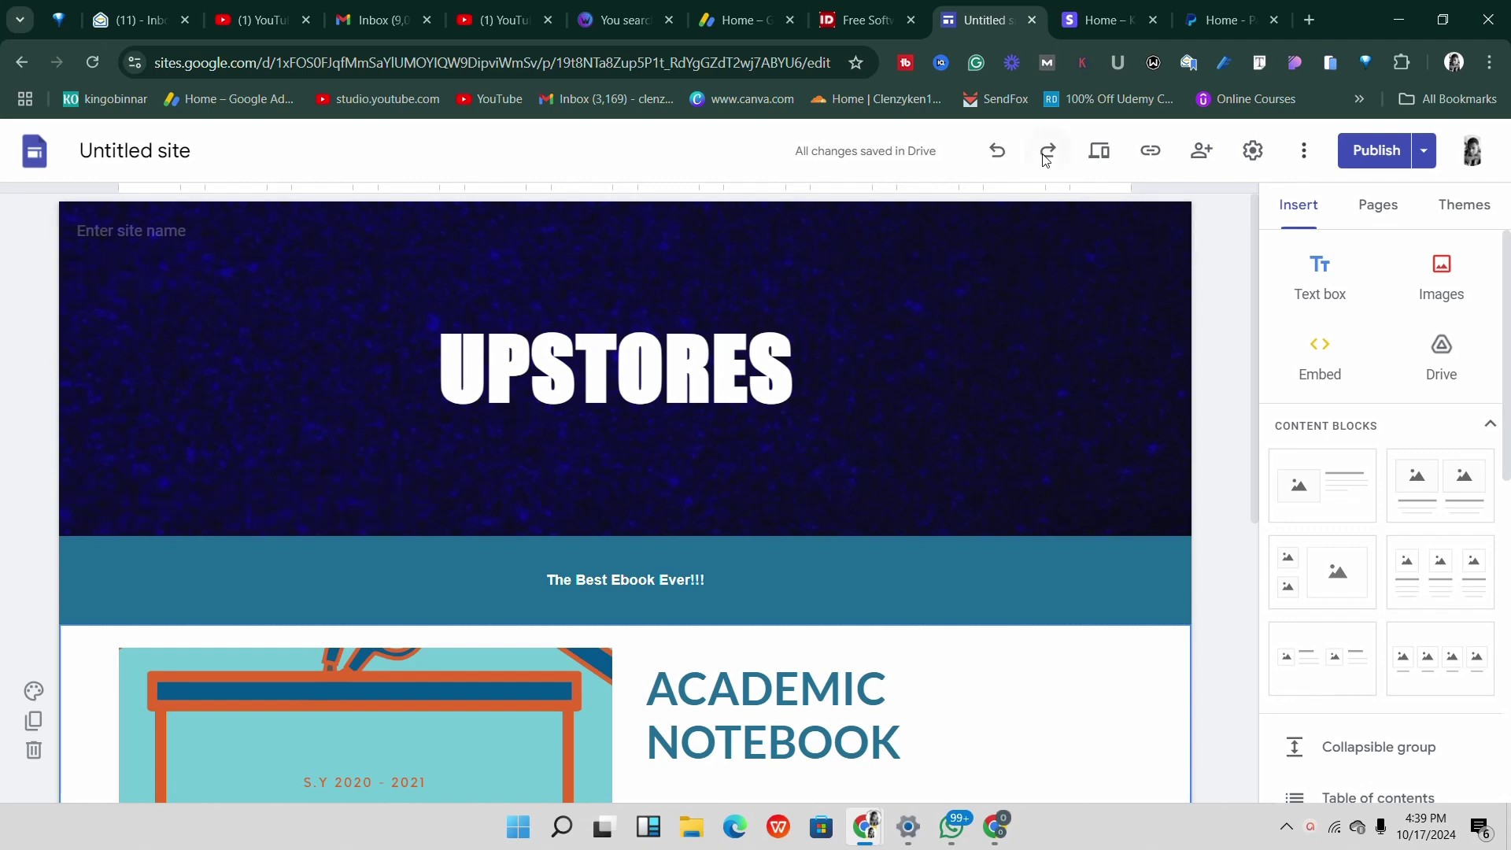
Look over the Stripe and PayPal dashboards and the sample UPSTORES page from its header down to the product section.
click(1106, 20)
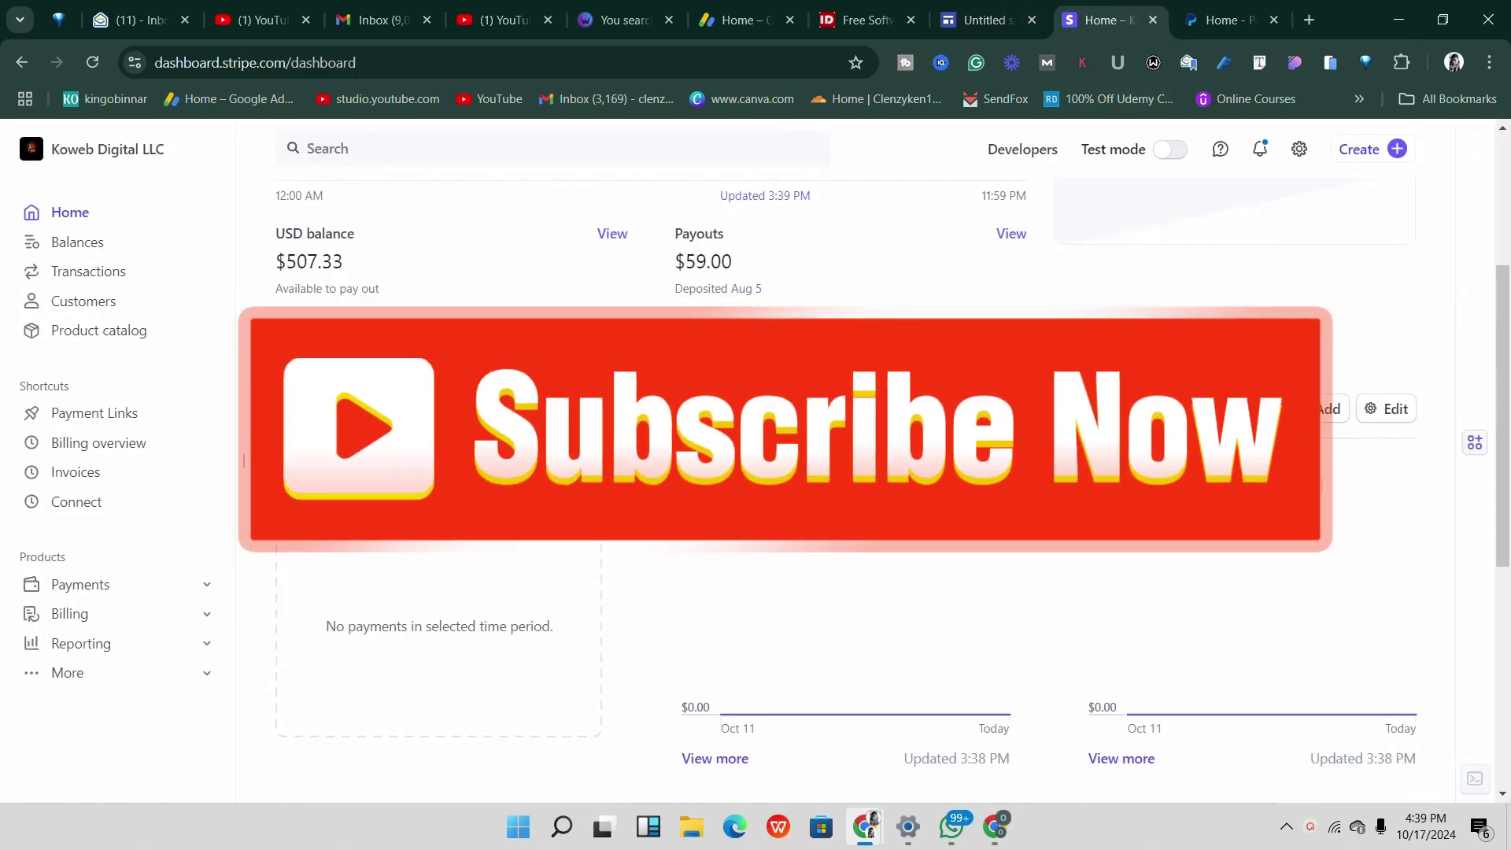
click(1219, 21)
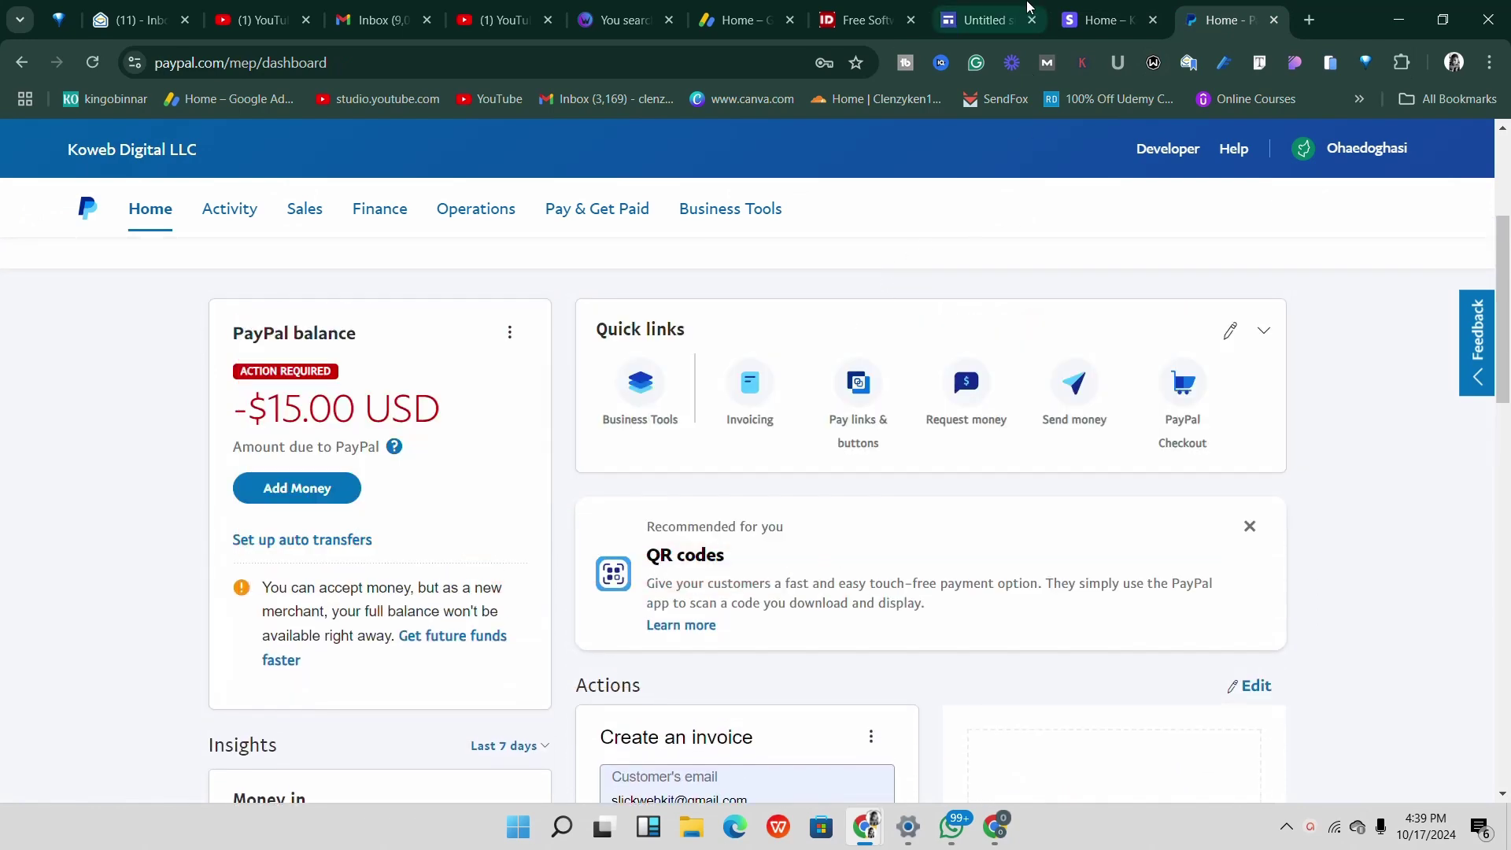
click(951, 21)
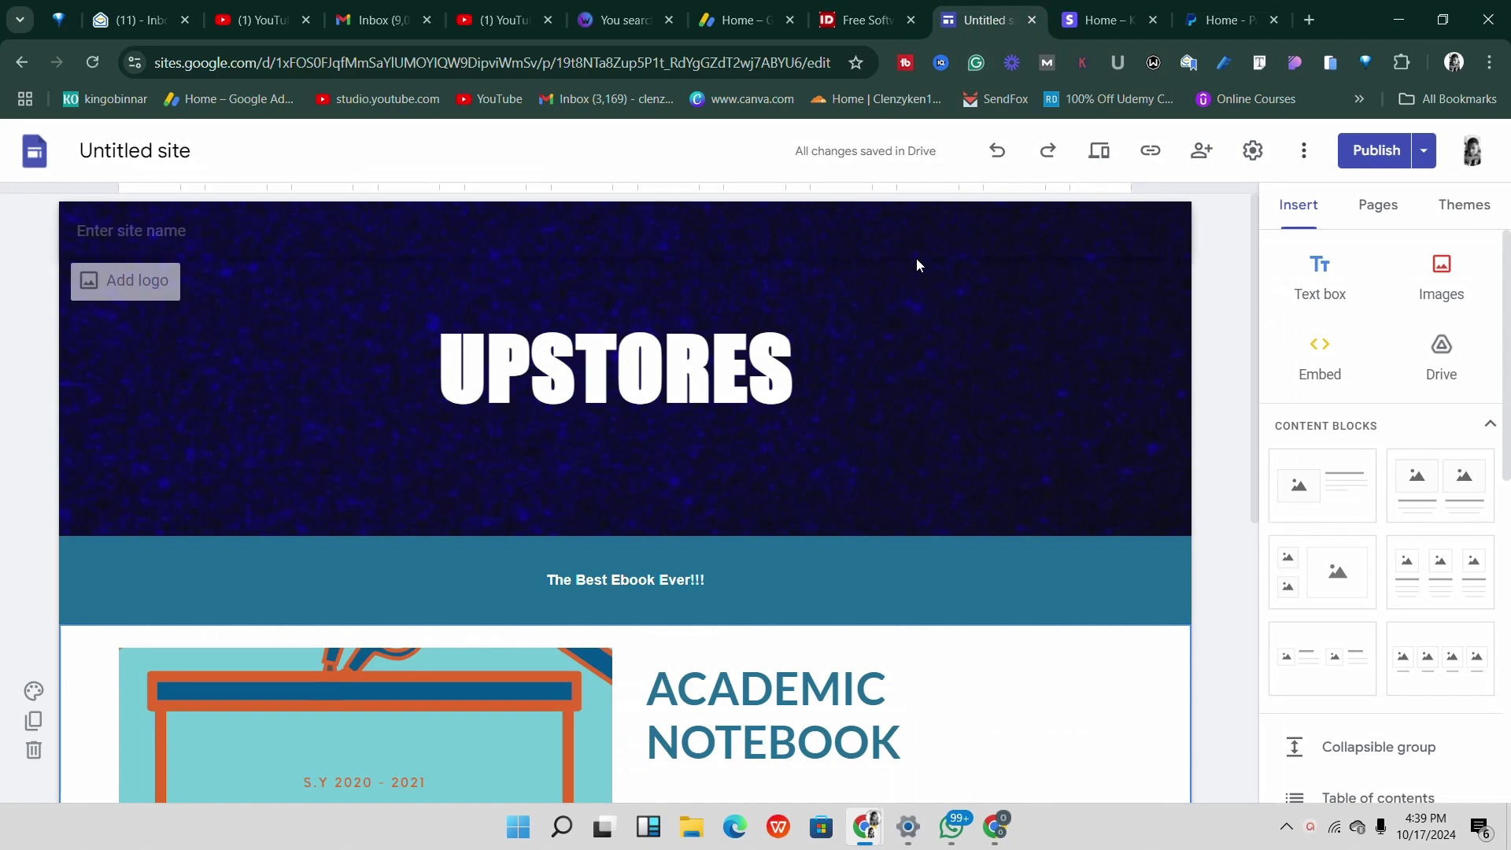
scroll(897, 341, down, 5)
scroll(875, 358, up, 2)
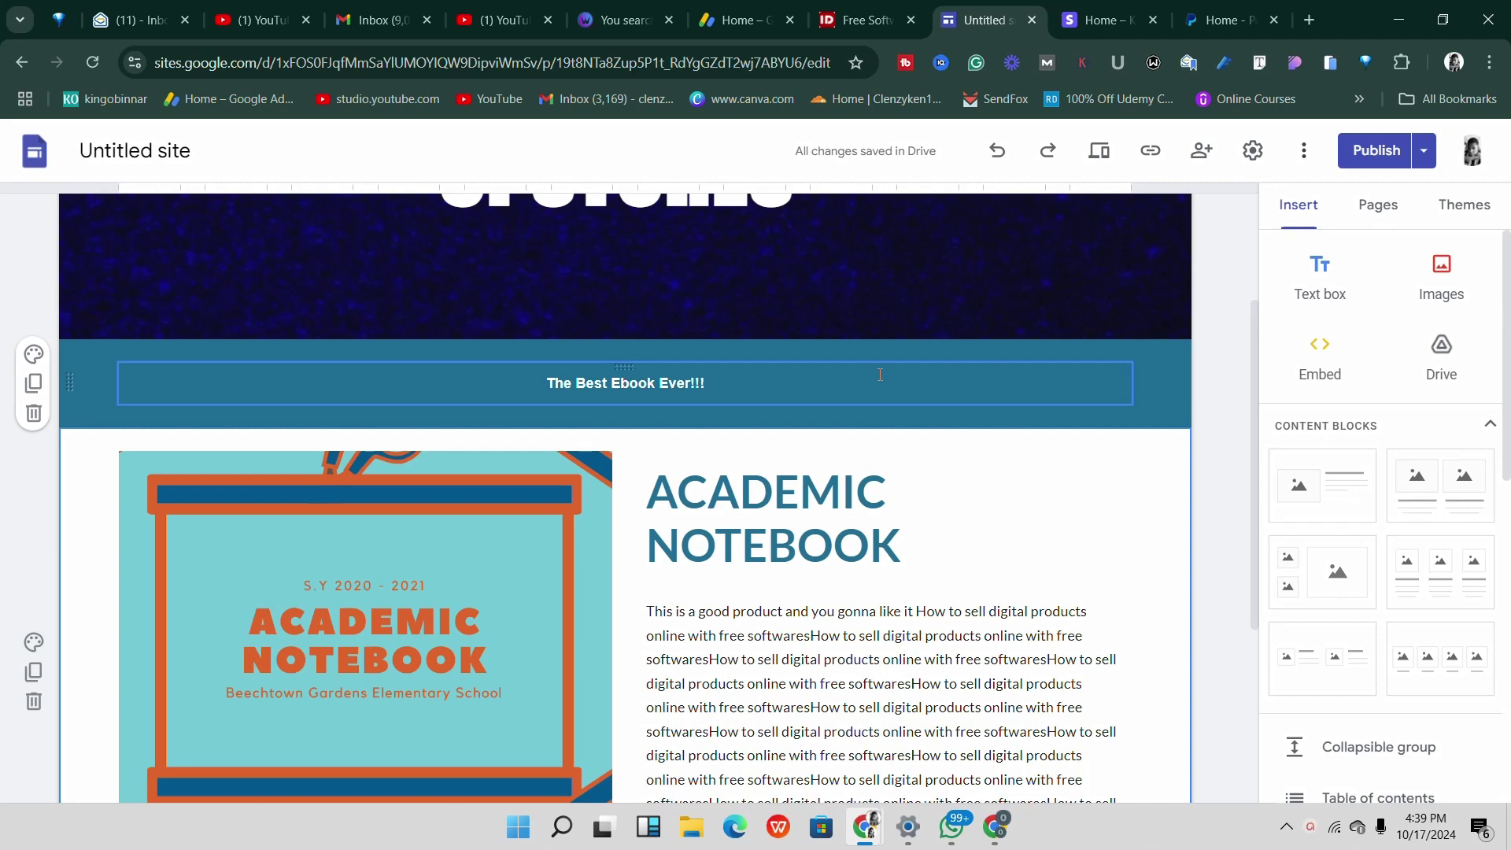
scroll(866, 410, up, 2)
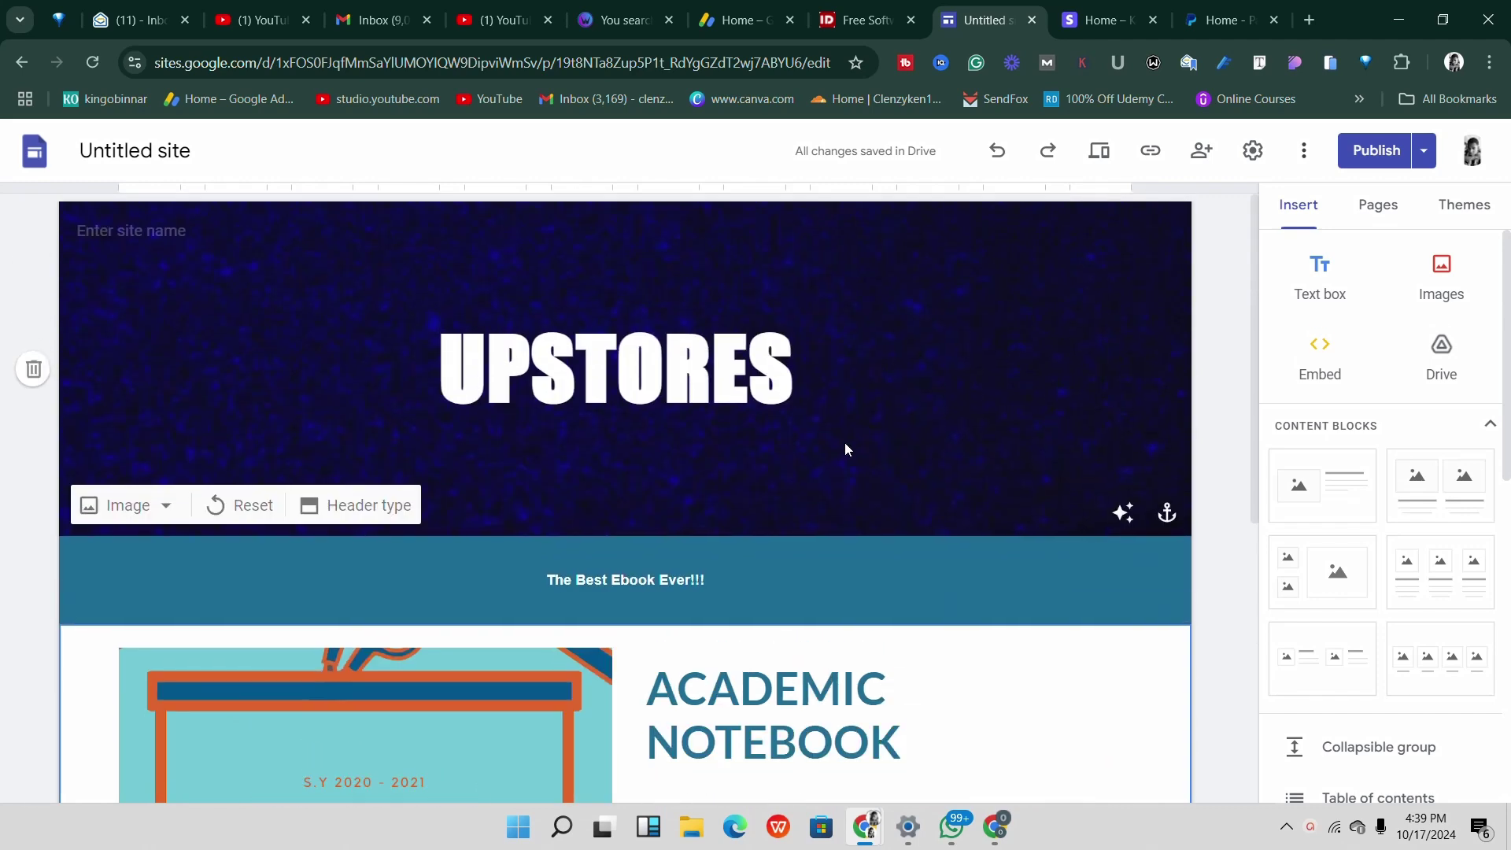
scroll(861, 455, down, 5)
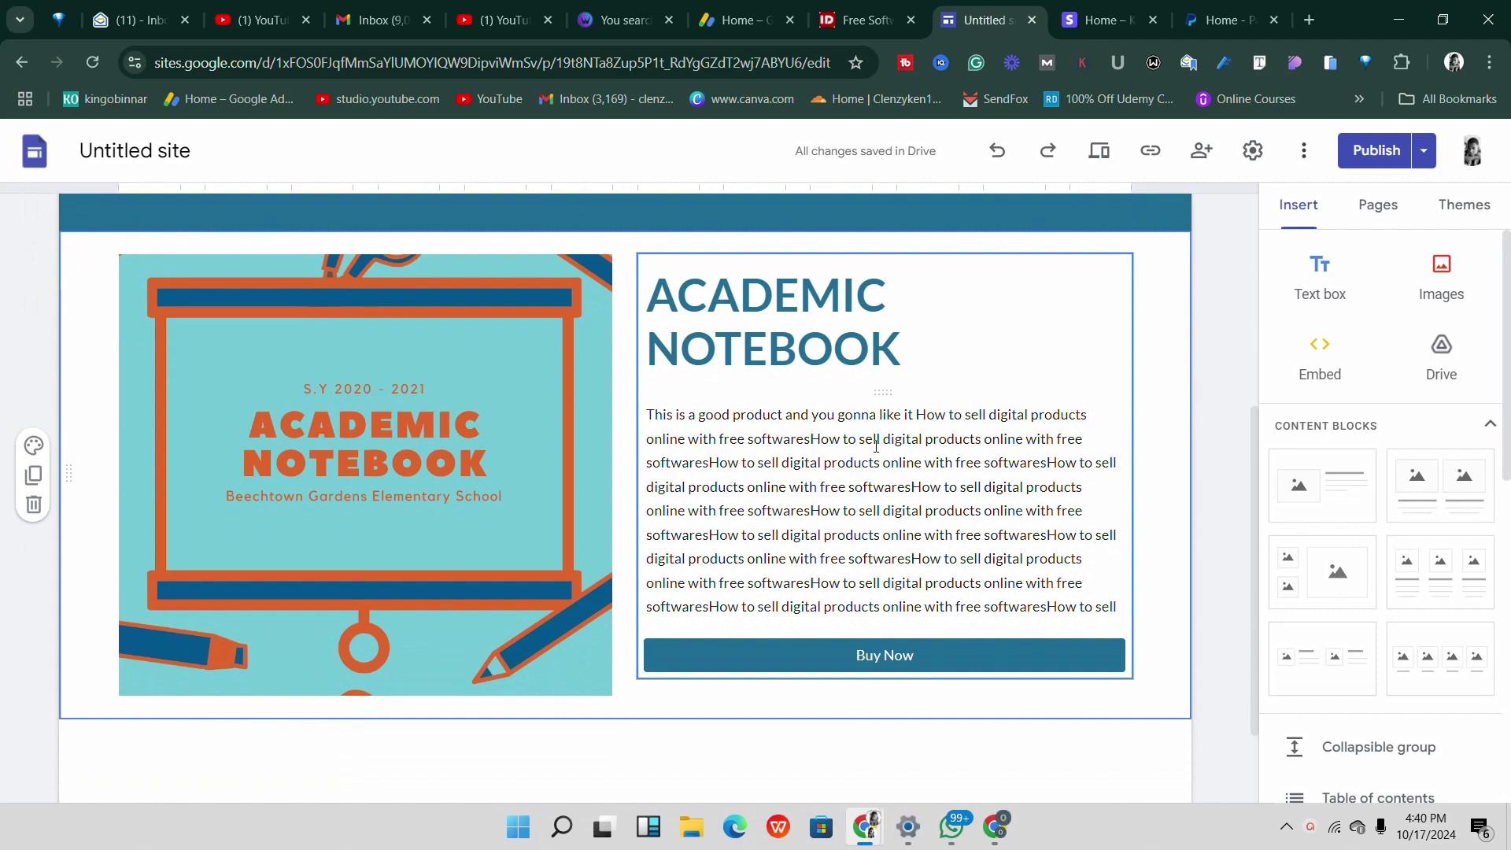
scroll(875, 446, up, 5)
Revisit the Stripe and PayPal dashboards and examine the sample page's Academic Notebook section with its Buy Now button.
click(1069, 18)
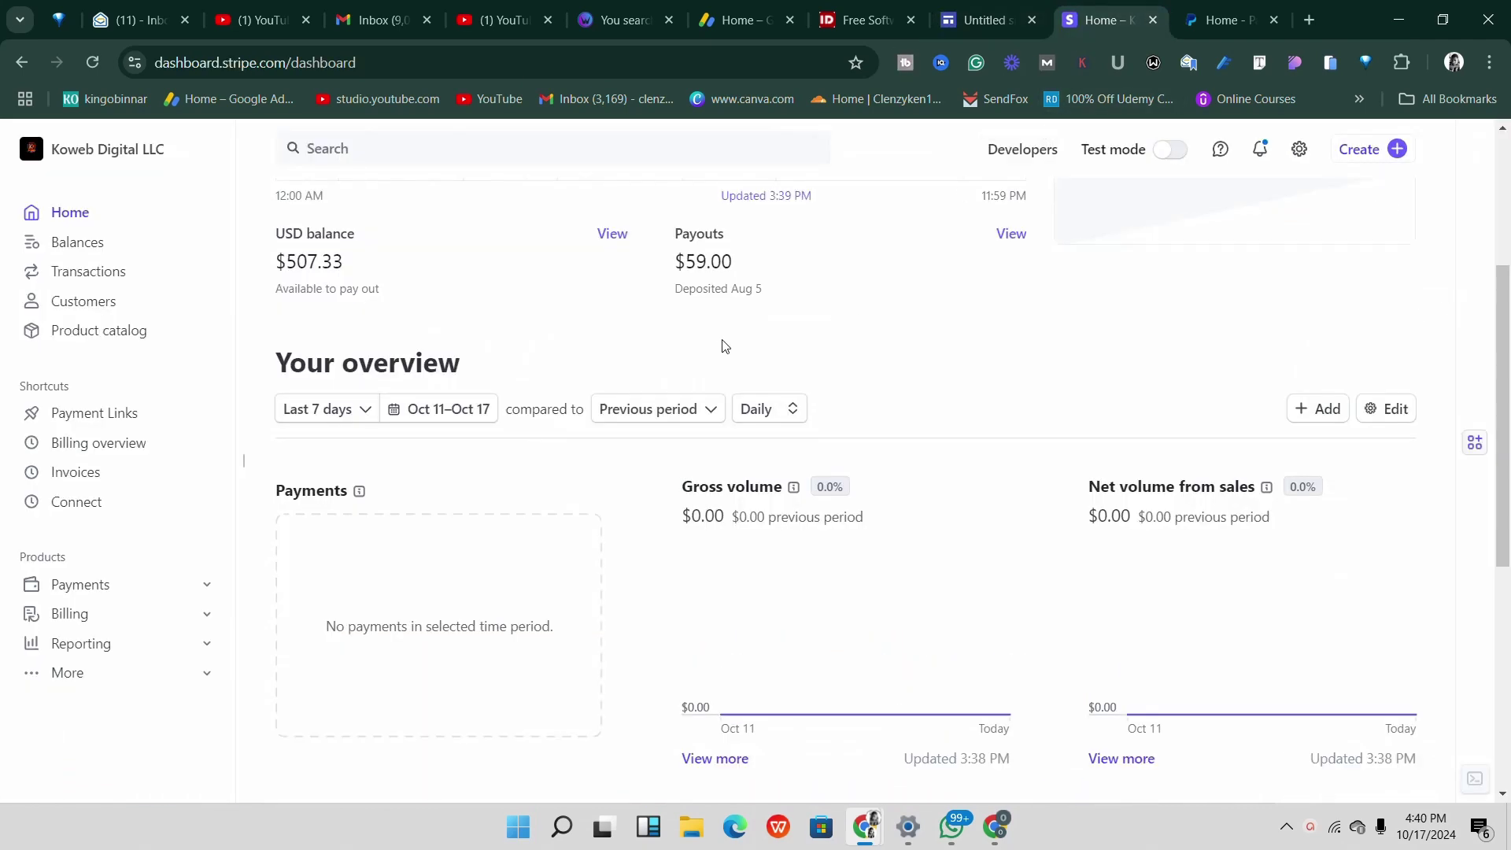
click(1228, 20)
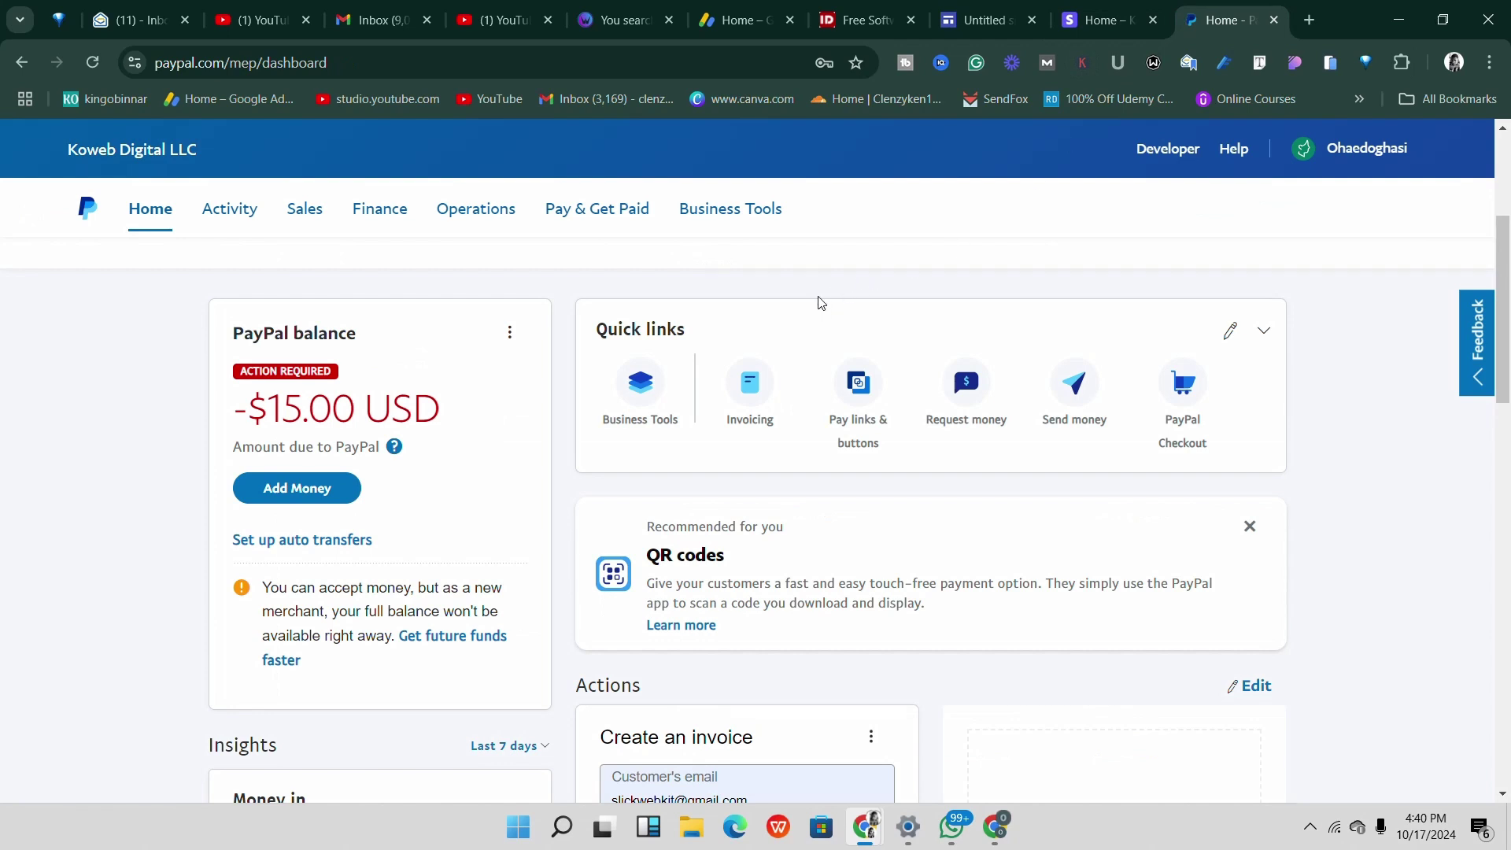
click(978, 13)
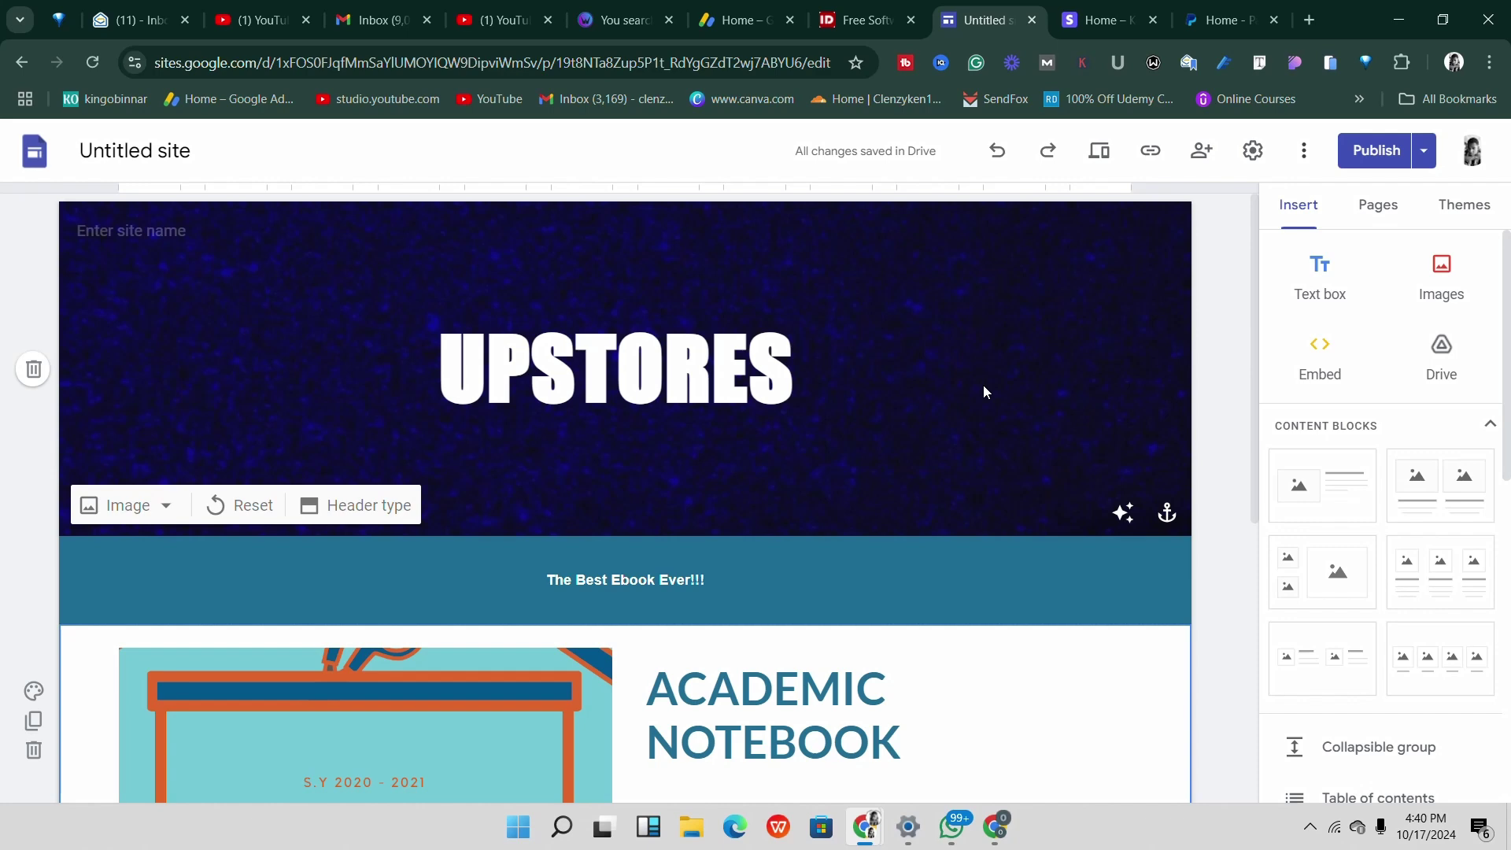
scroll(866, 425, down, 2)
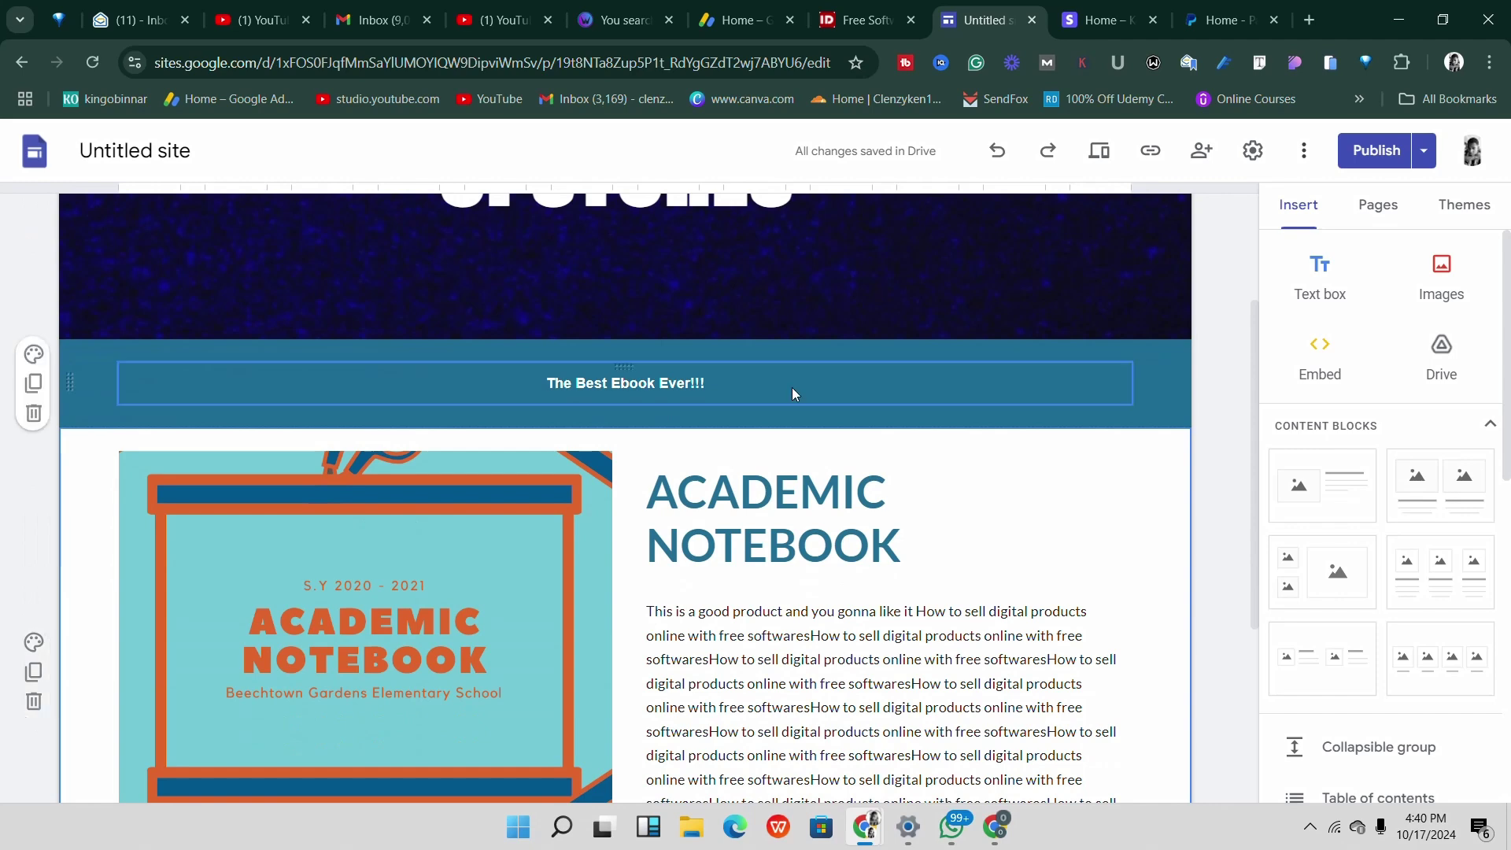
scroll(911, 543, down, 1)
scroll(910, 543, down, 2)
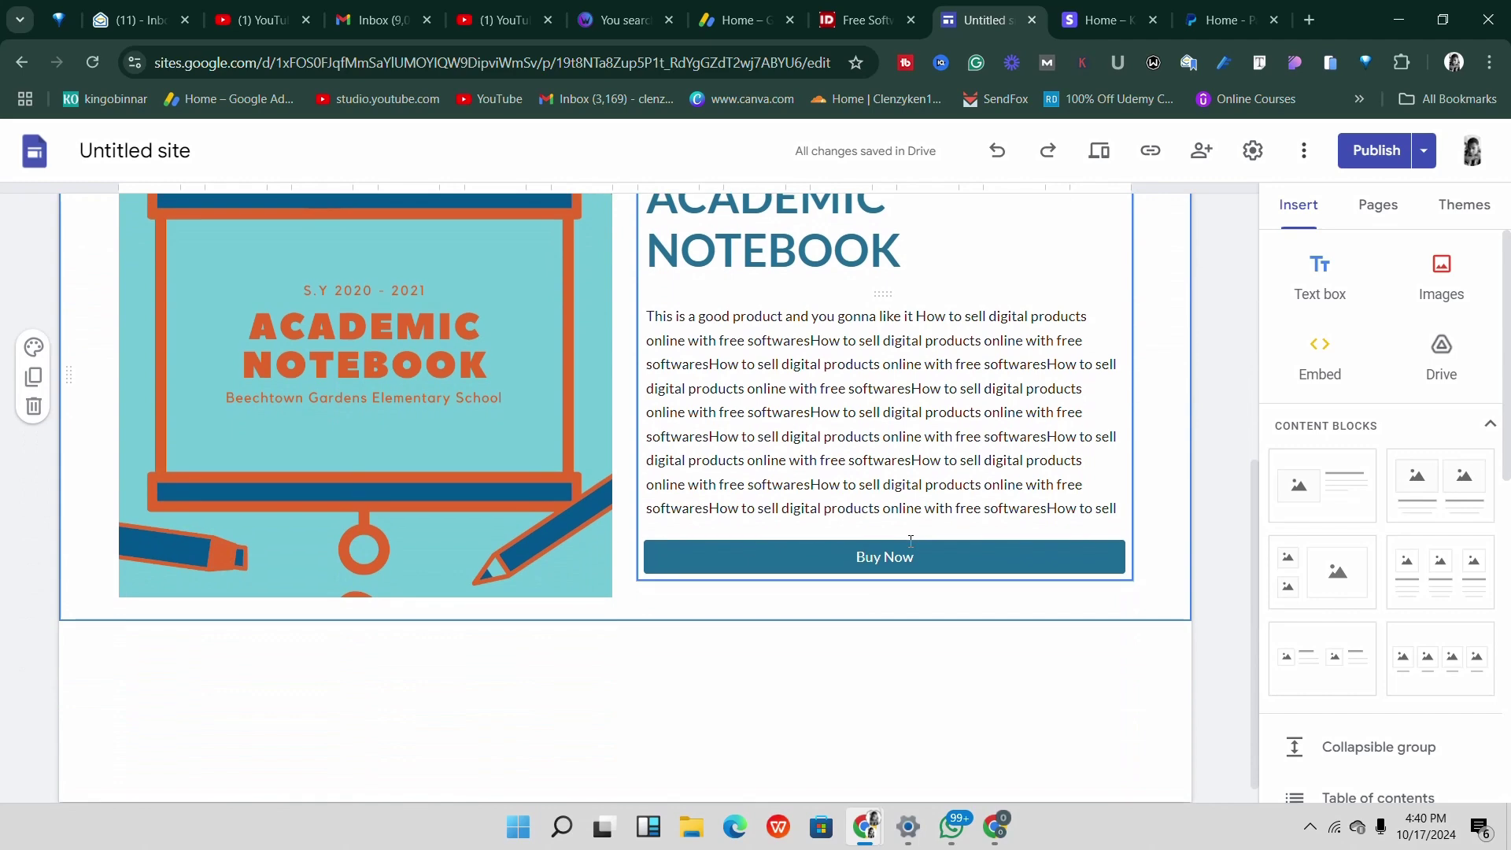
scroll(888, 532, up, 5)
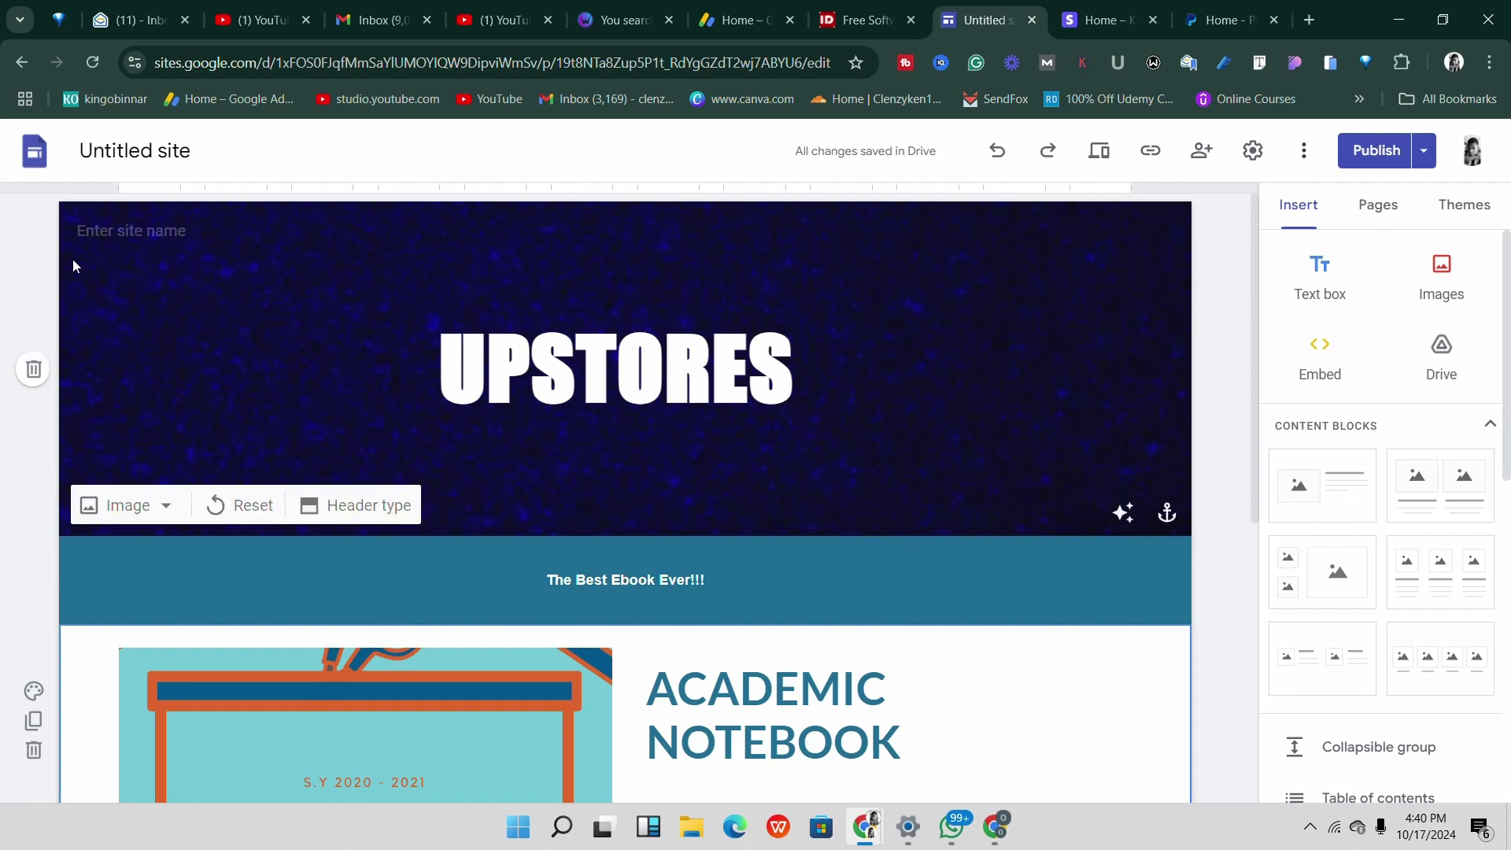
Open sites.google.com in a new browser tab and look through the start page's recent sites.
click(1313, 21)
text(sites.google.com)
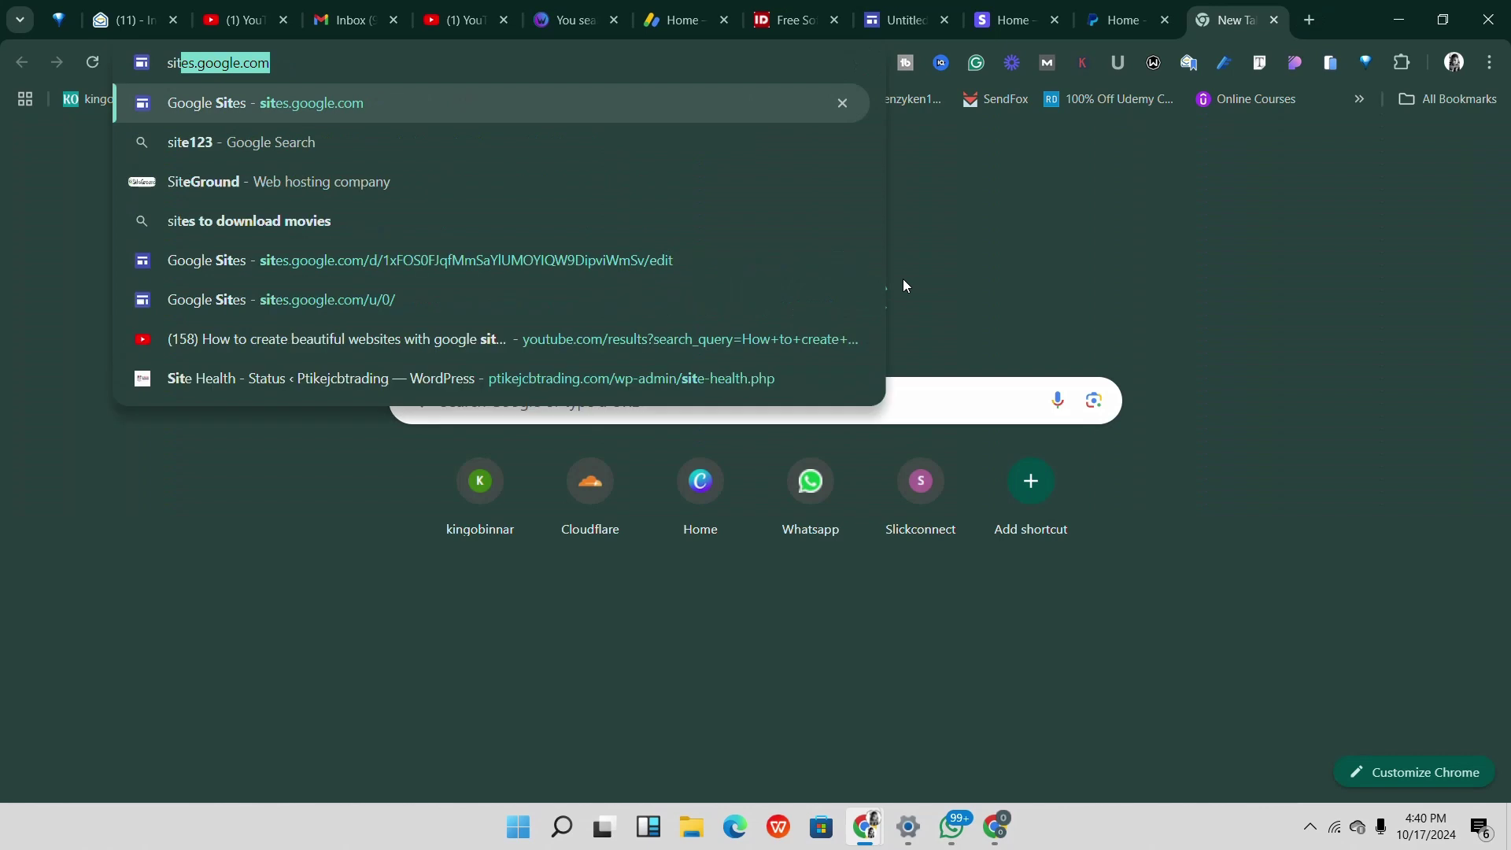
key(Return)
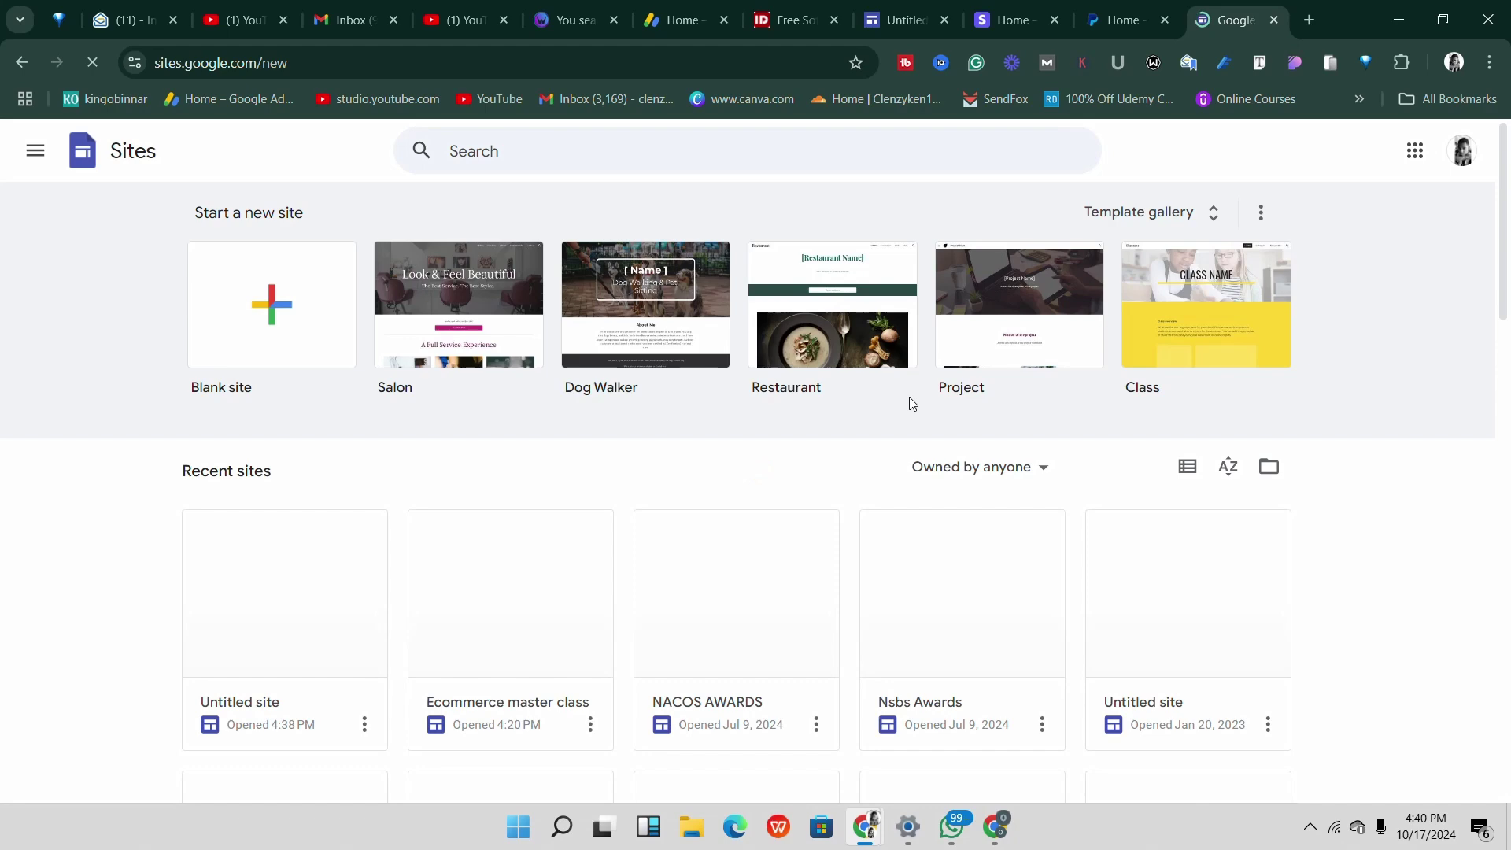
scroll(938, 439, down, 1)
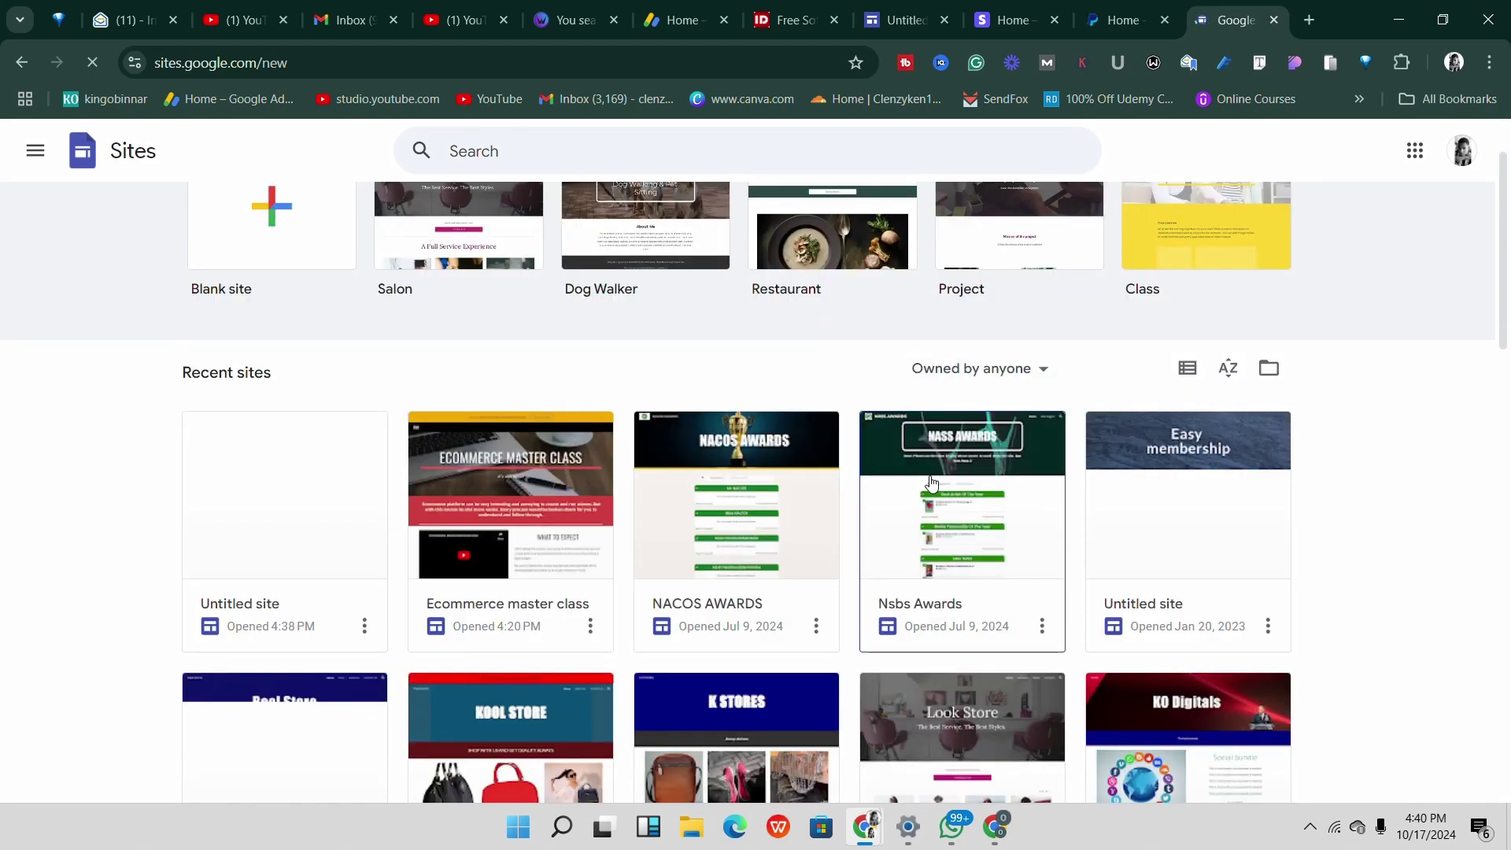
scroll(932, 482, down, 4)
scroll(905, 476, up, 5)
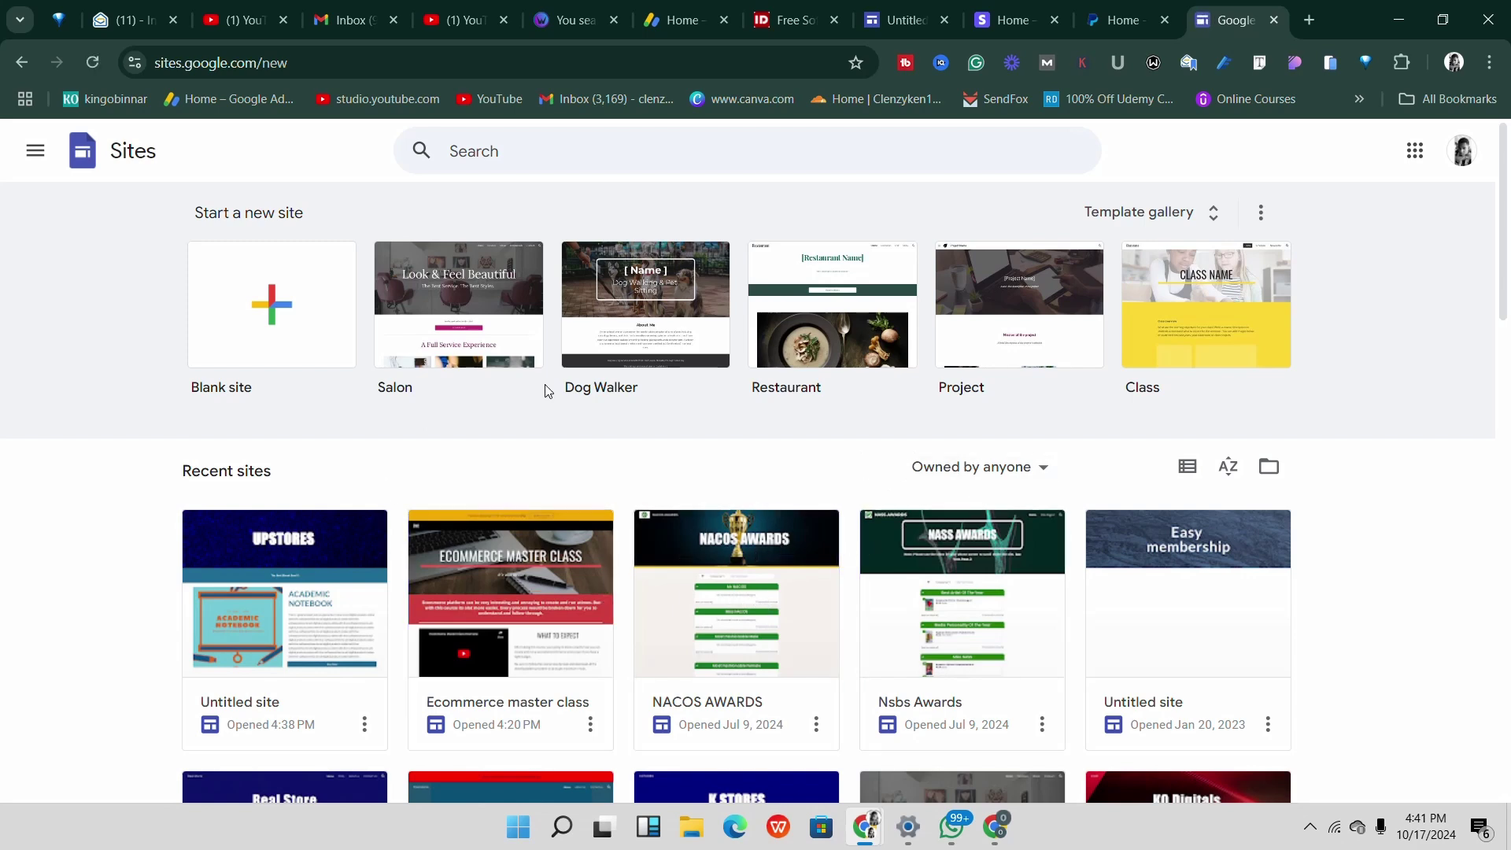
Browse the full template gallery across its categories and return to the Sites start page.
click(1139, 211)
scroll(705, 489, down, 10)
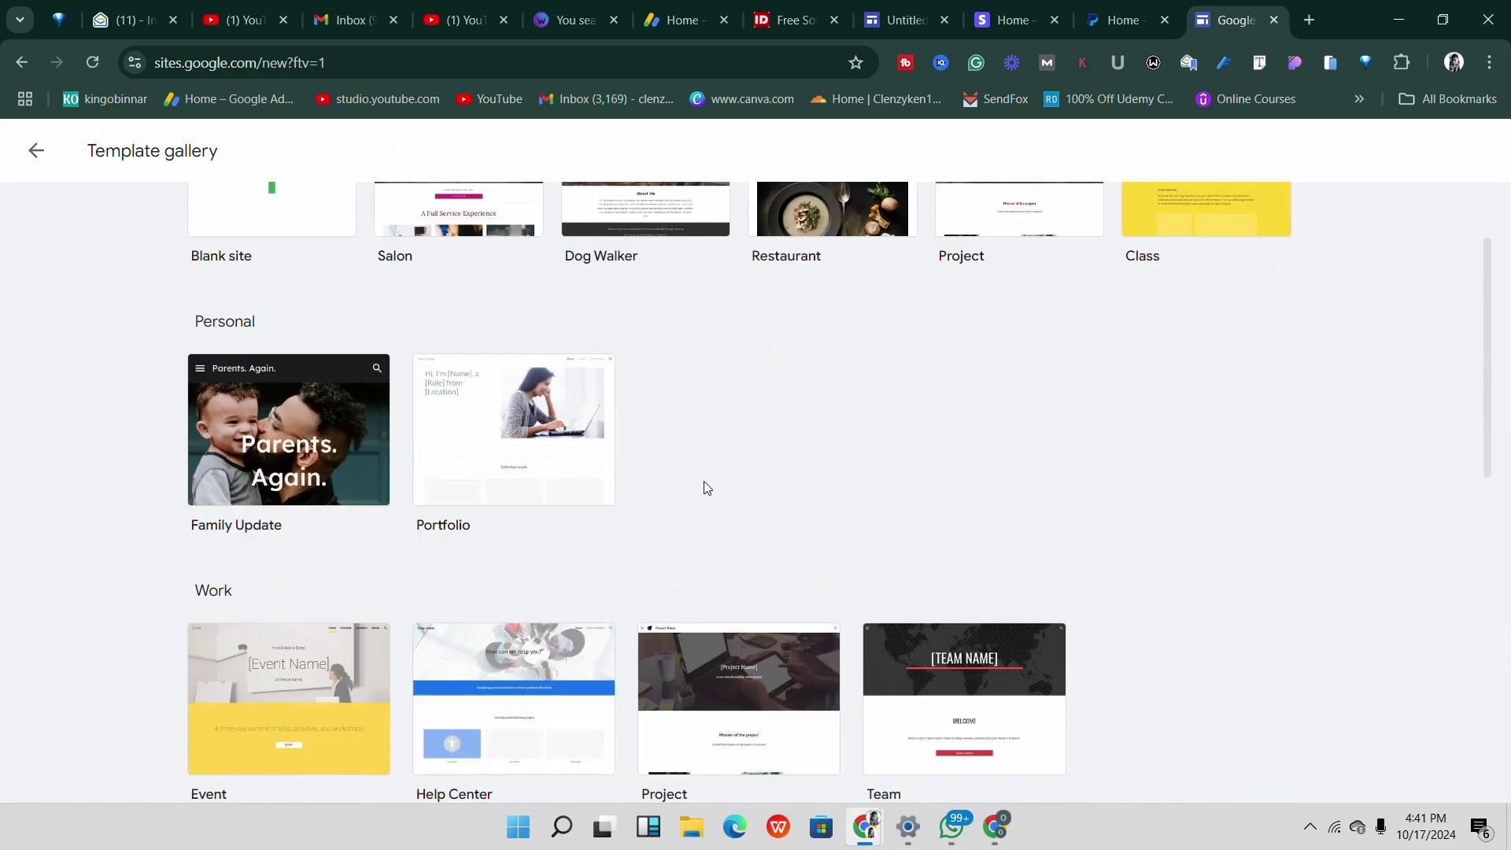
scroll(677, 536, up, 6)
scroll(598, 551, down, 9)
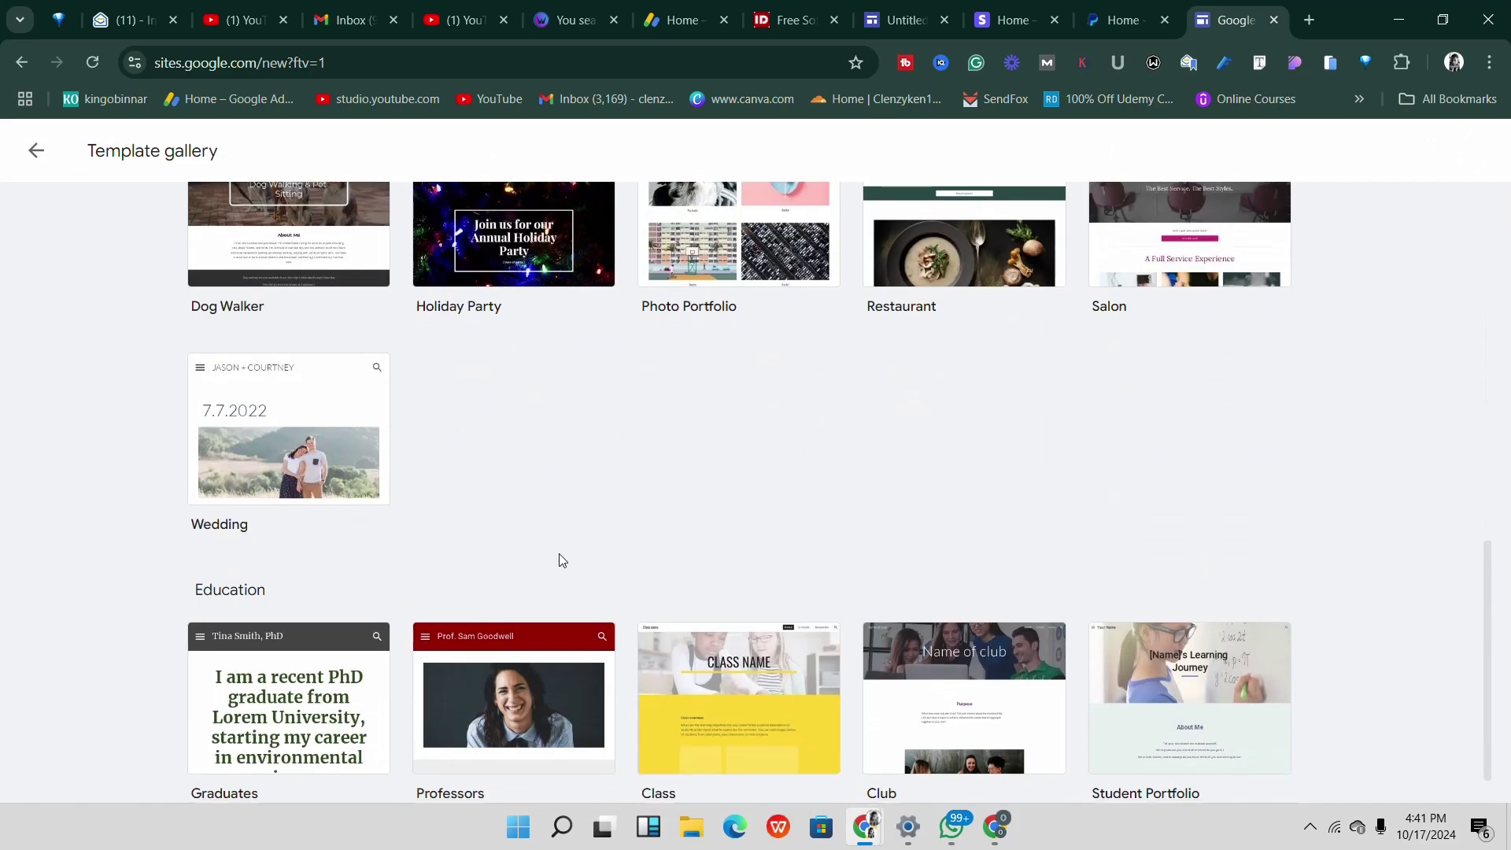
scroll(864, 581, up, 10)
scroll(864, 581, up, 3)
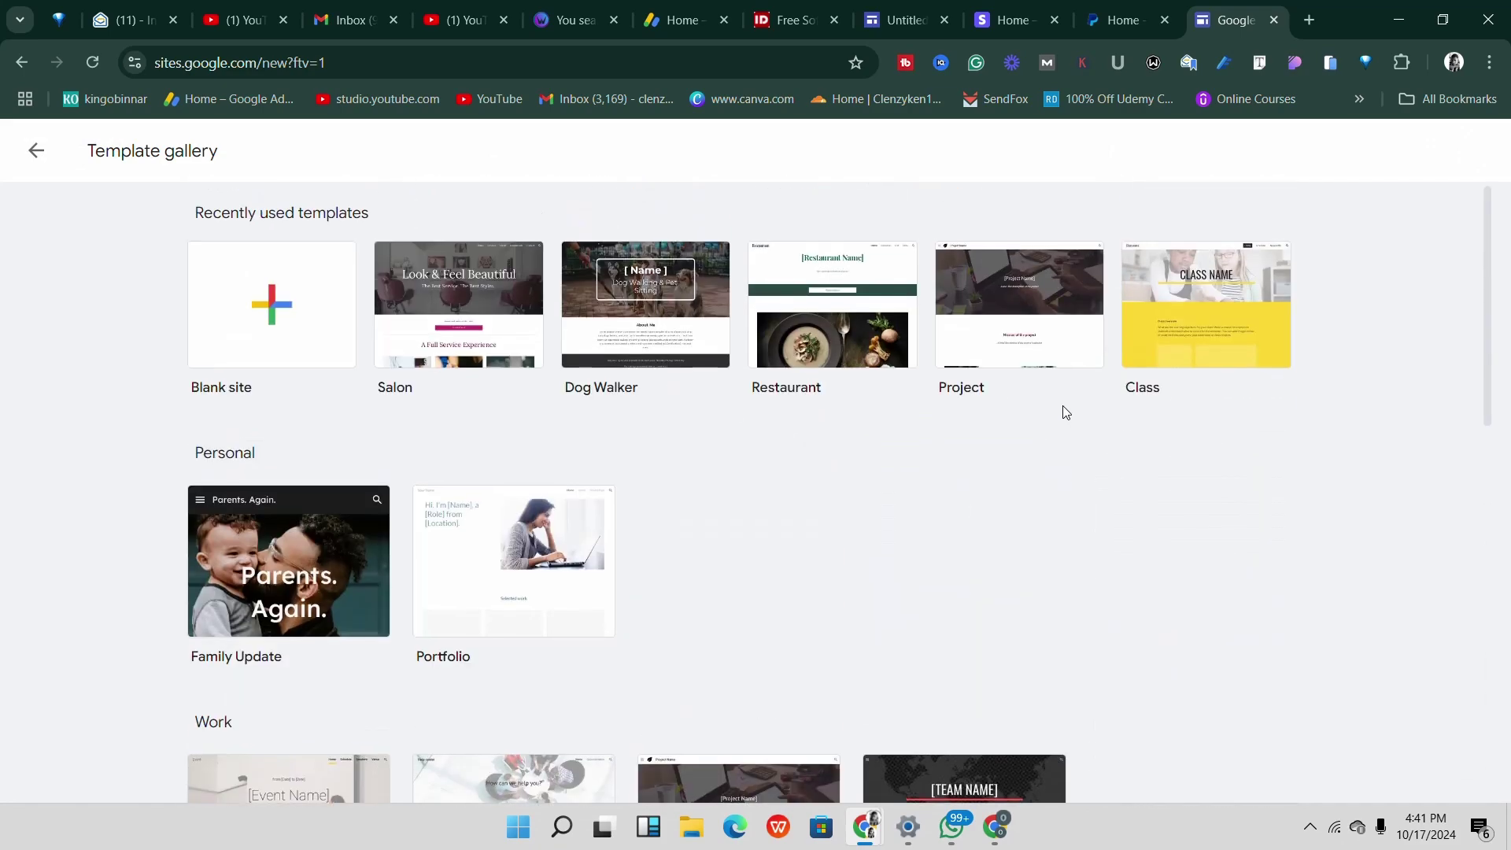
click(32, 152)
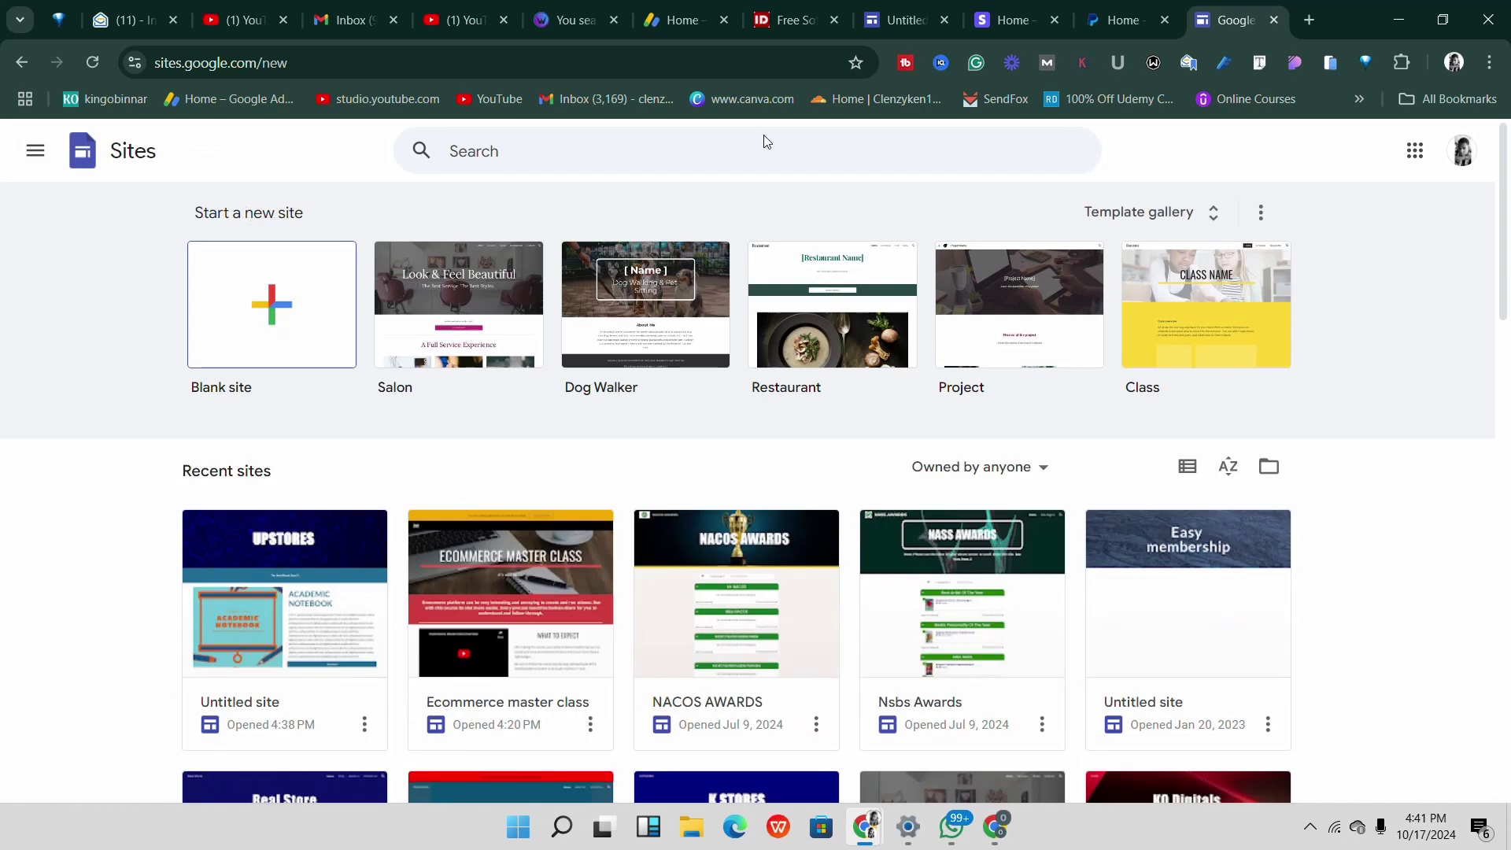
Examine the sample UPSTORES site's layout: header title, tagline band, product image, description and Buy Now button.
click(901, 20)
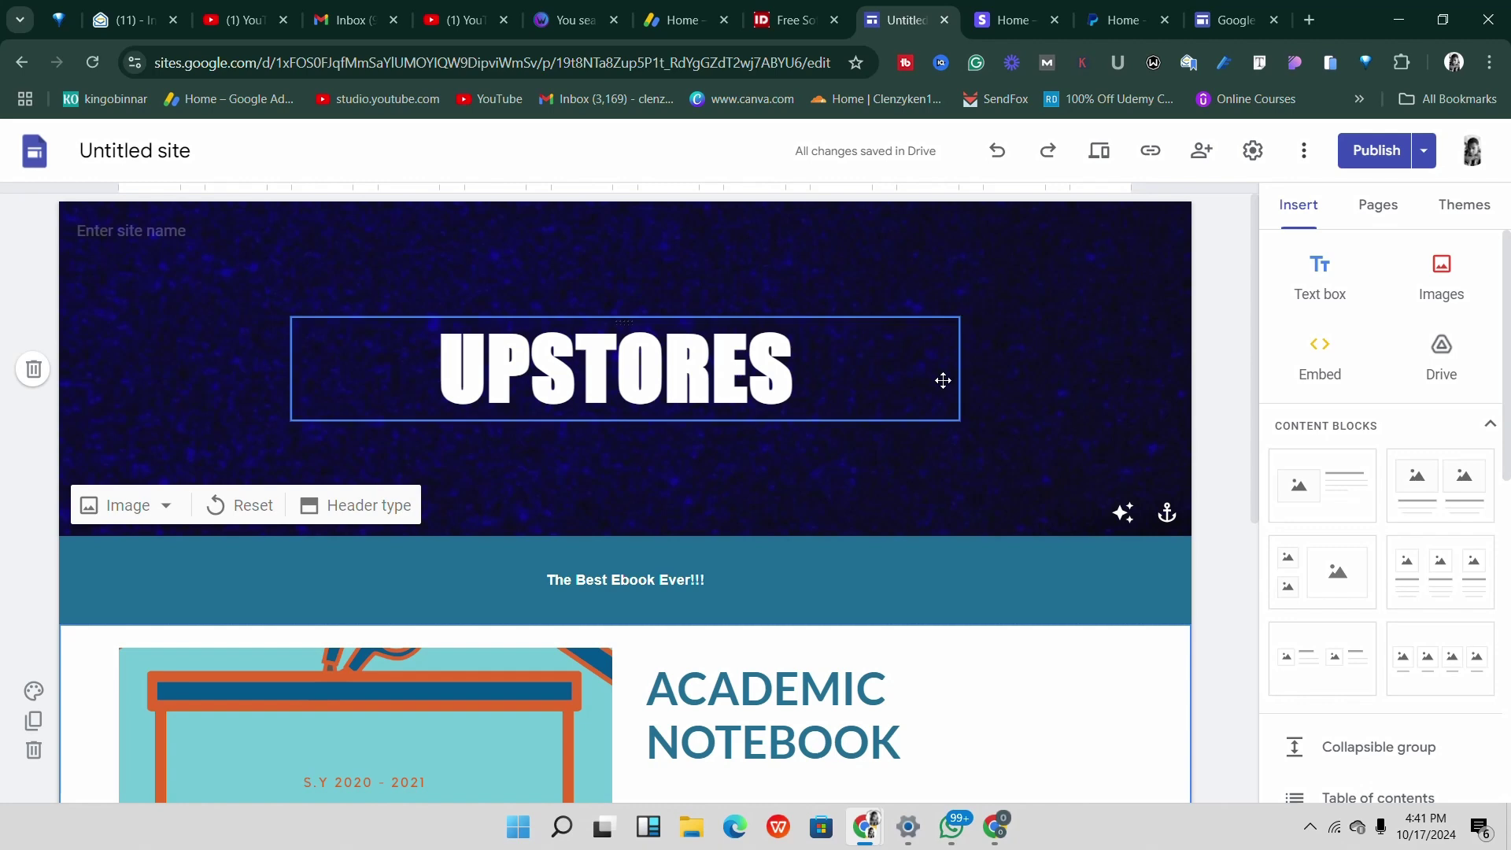
scroll(596, 465, down, 6)
scroll(677, 434, up, 6)
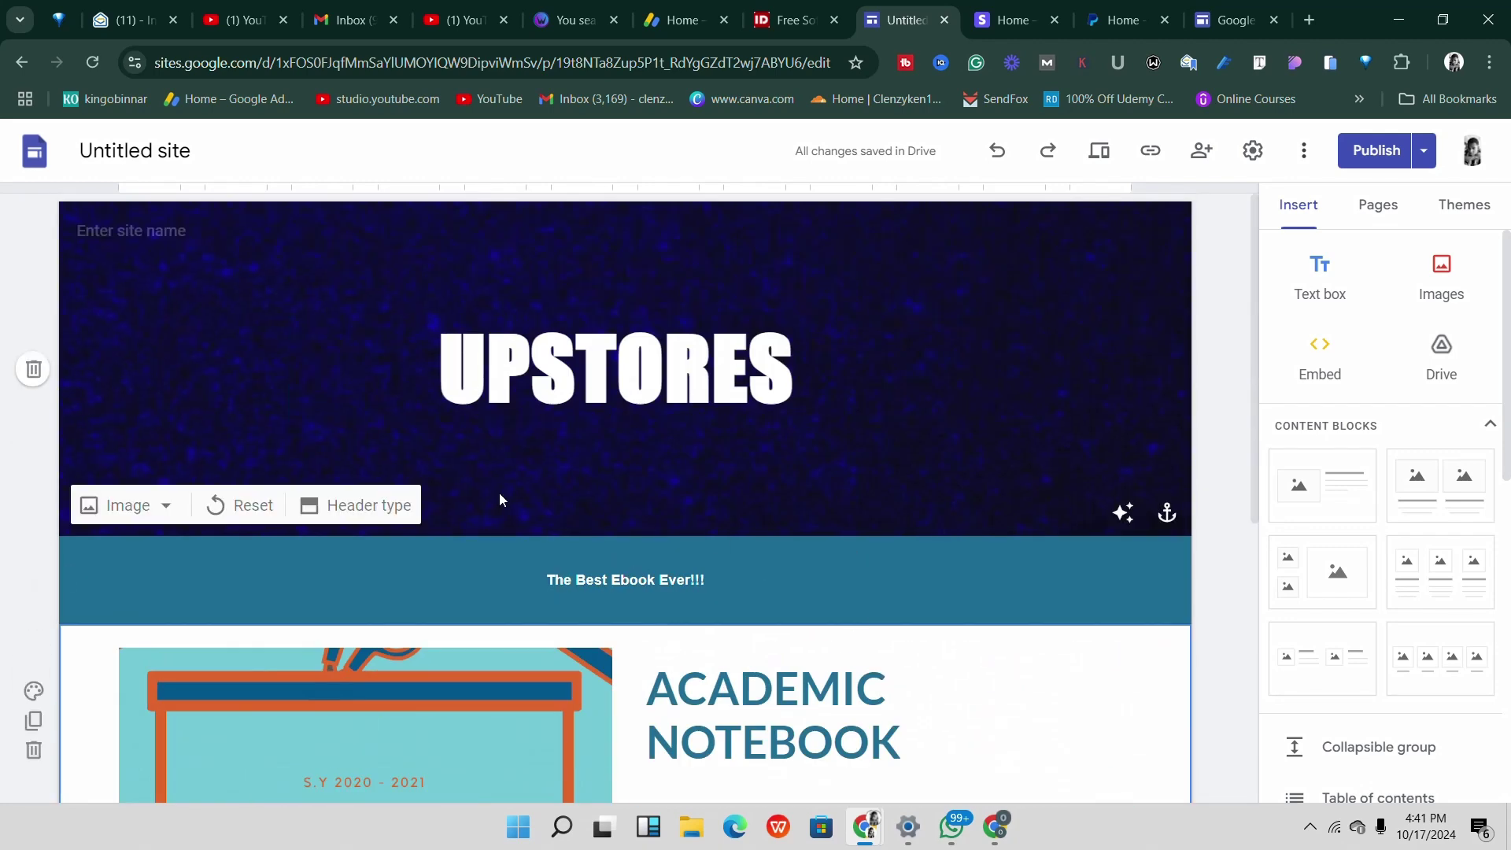
scroll(769, 599, down, 1)
scroll(769, 598, down, 1)
scroll(776, 621, up, 3)
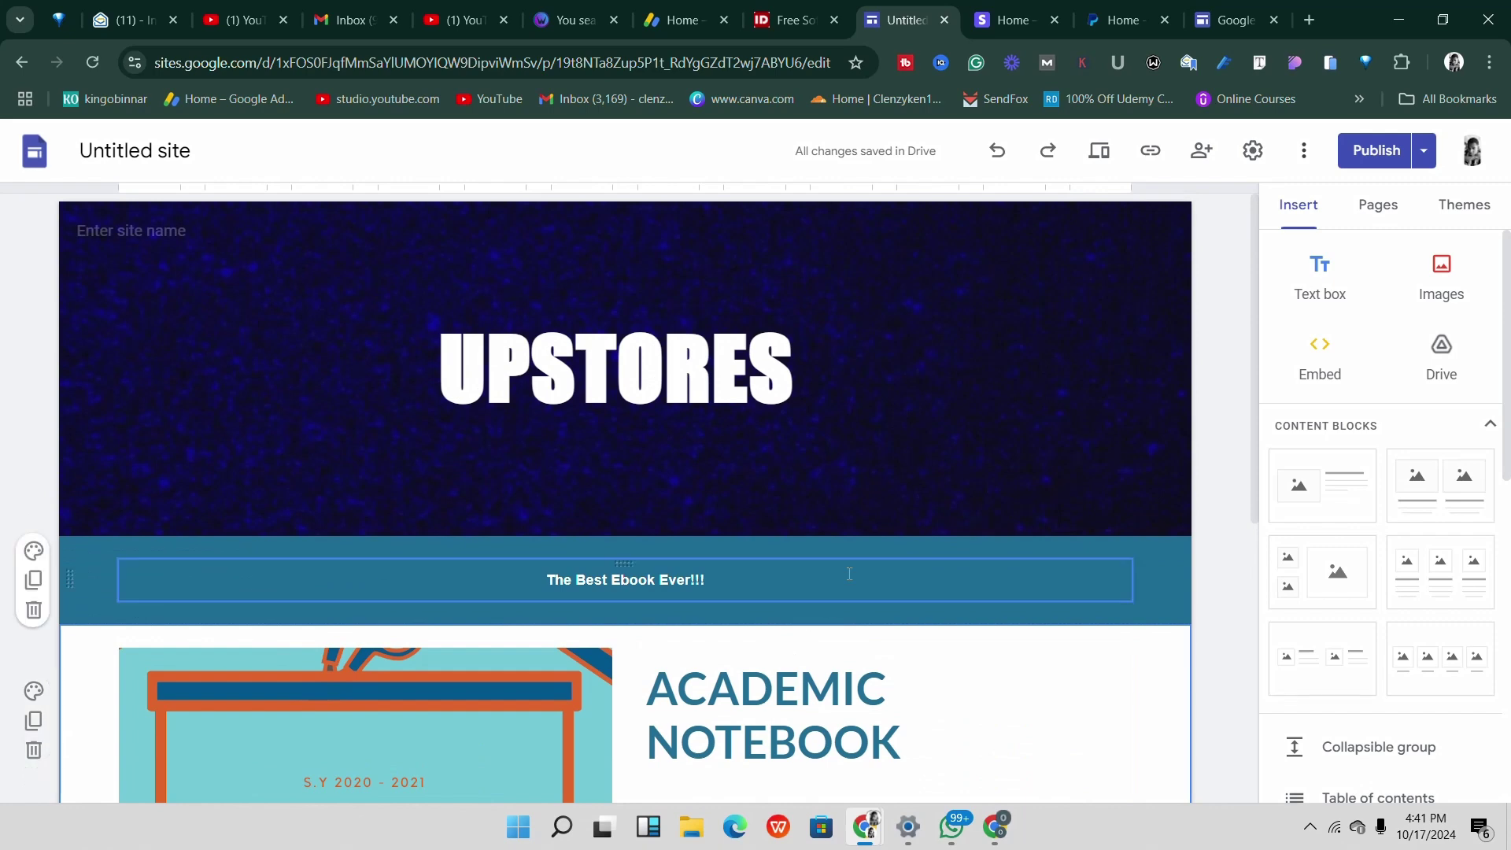
scroll(870, 504, down, 4)
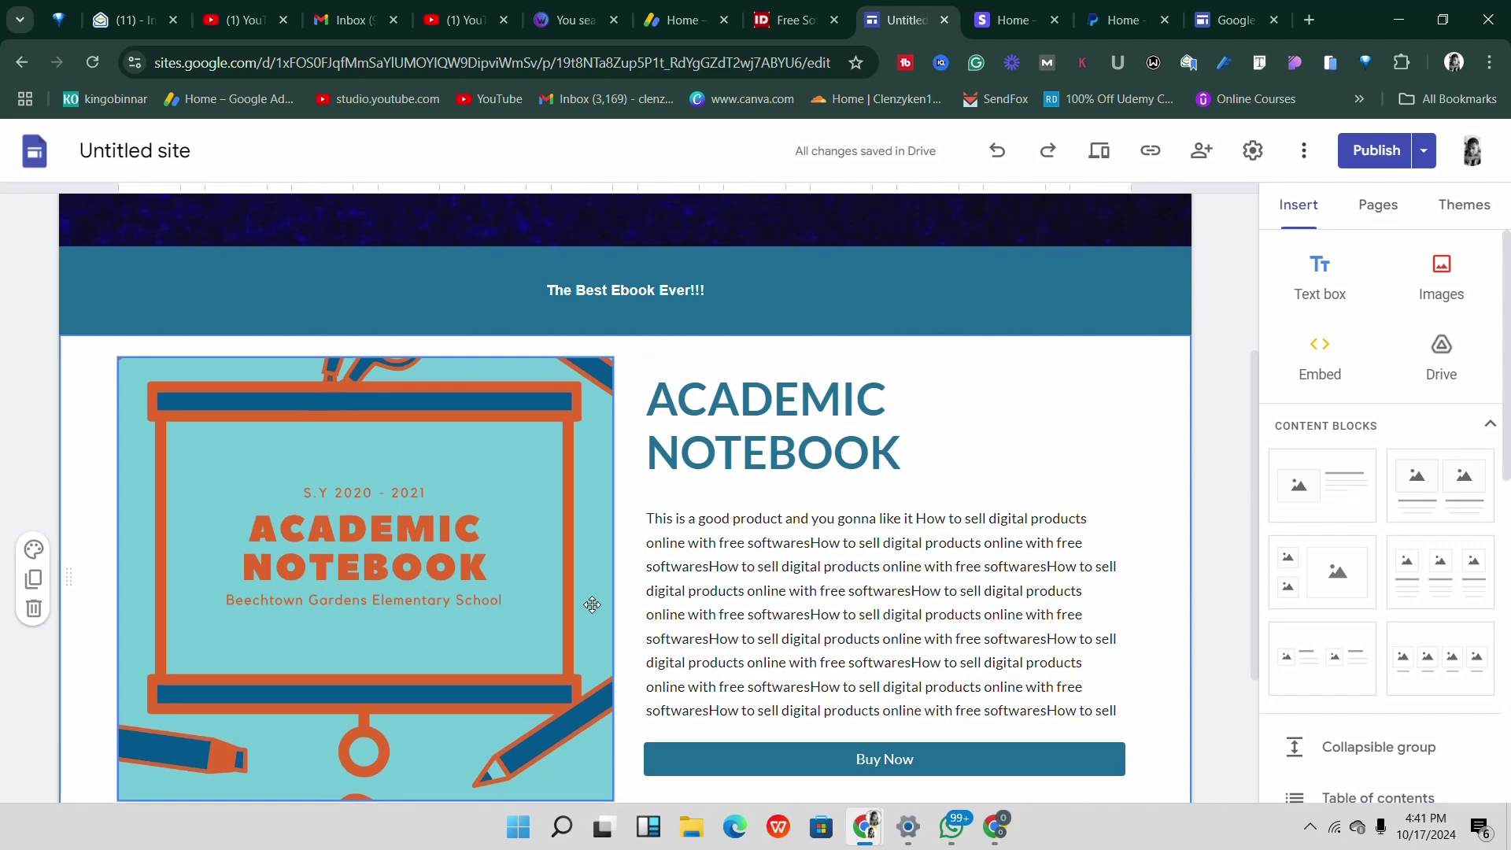
scroll(490, 575, up, 4)
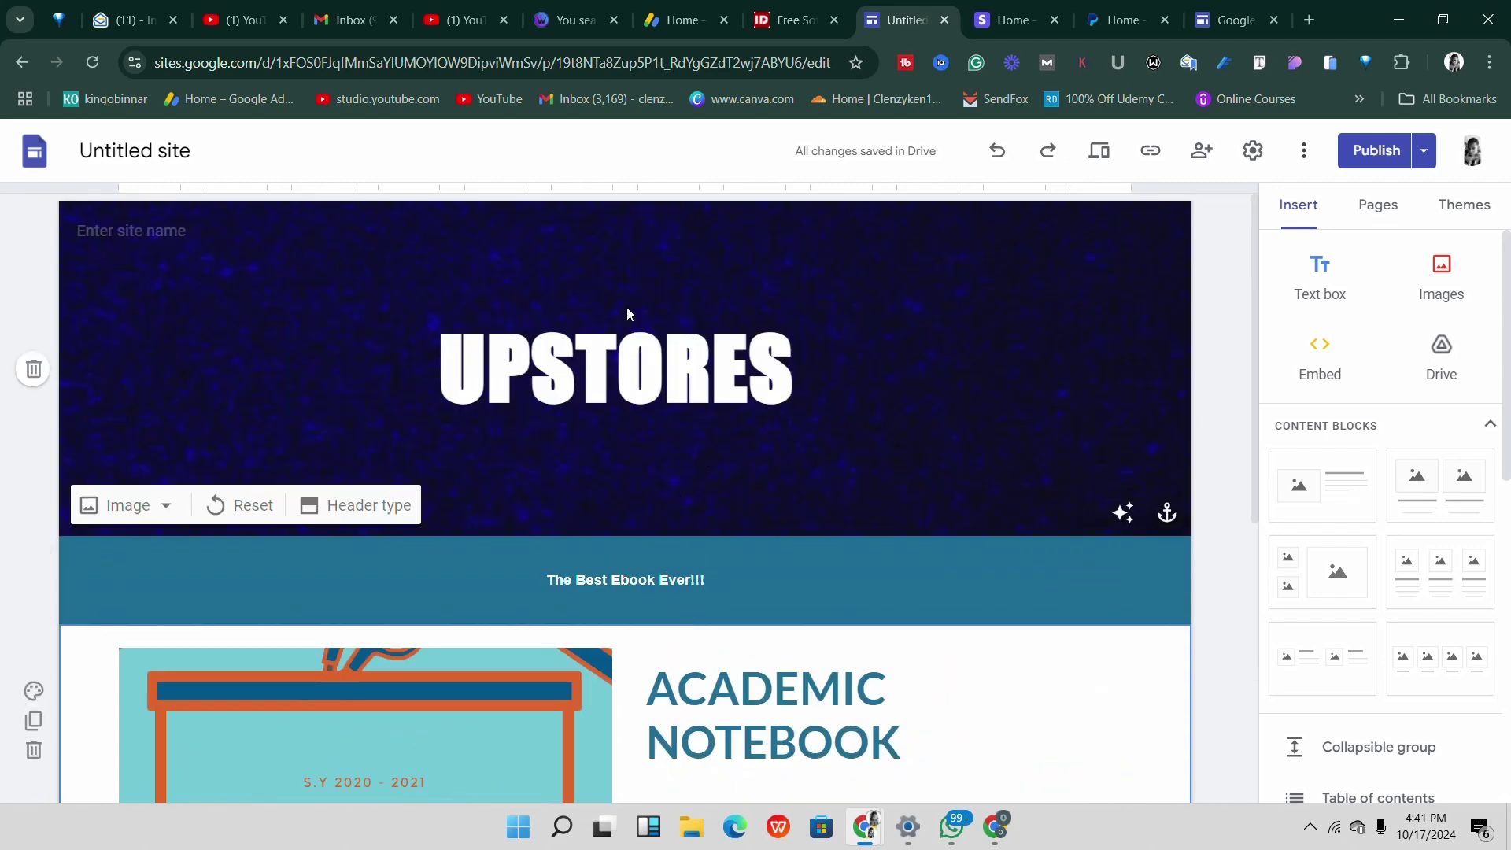
Create a new blank site from the Sites start page, checking the sample UPSTORES site for reference.
click(1234, 20)
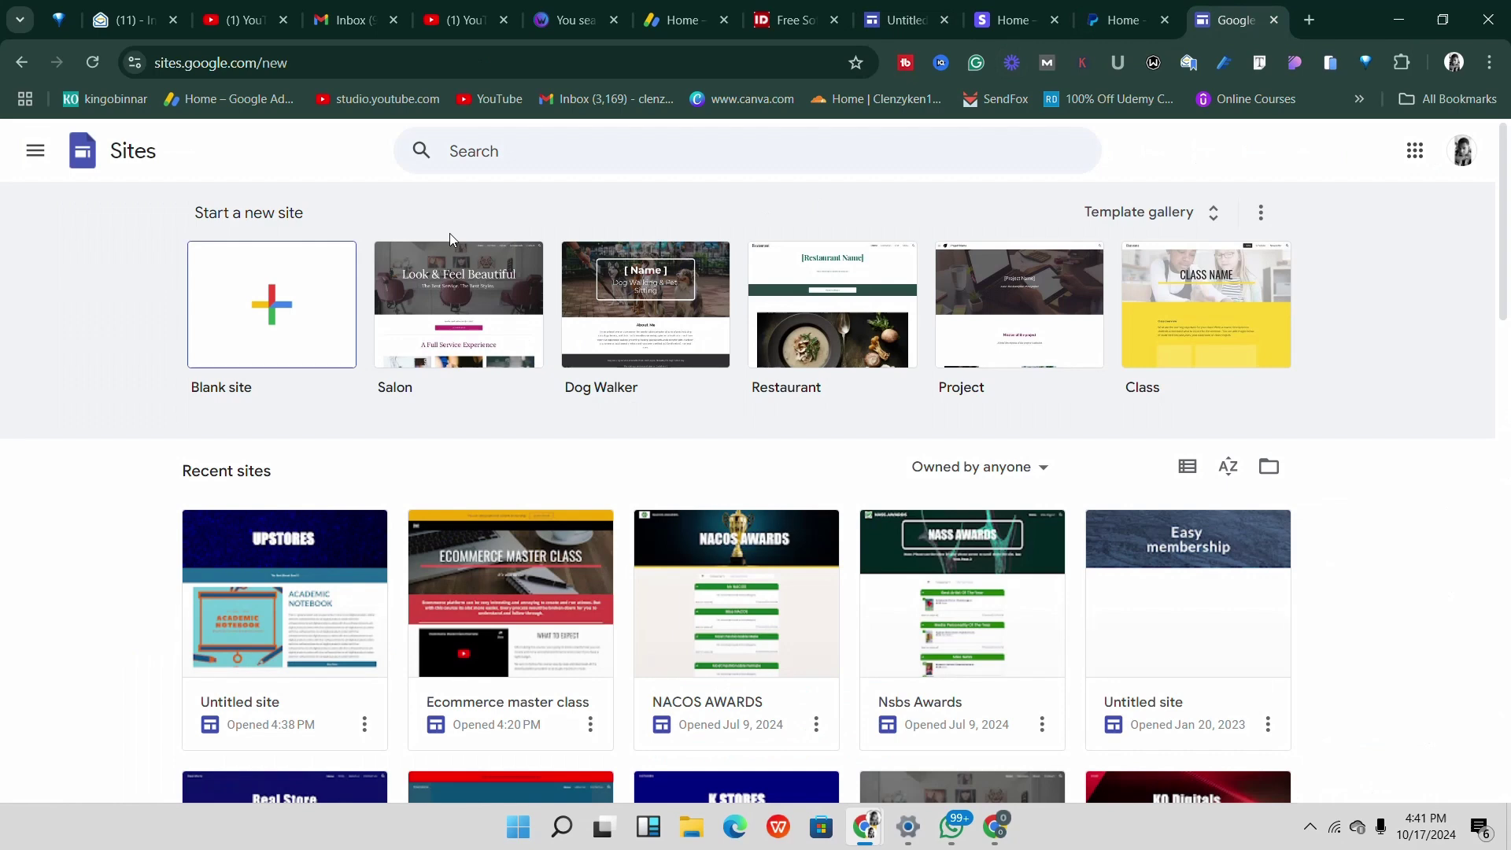
click(281, 333)
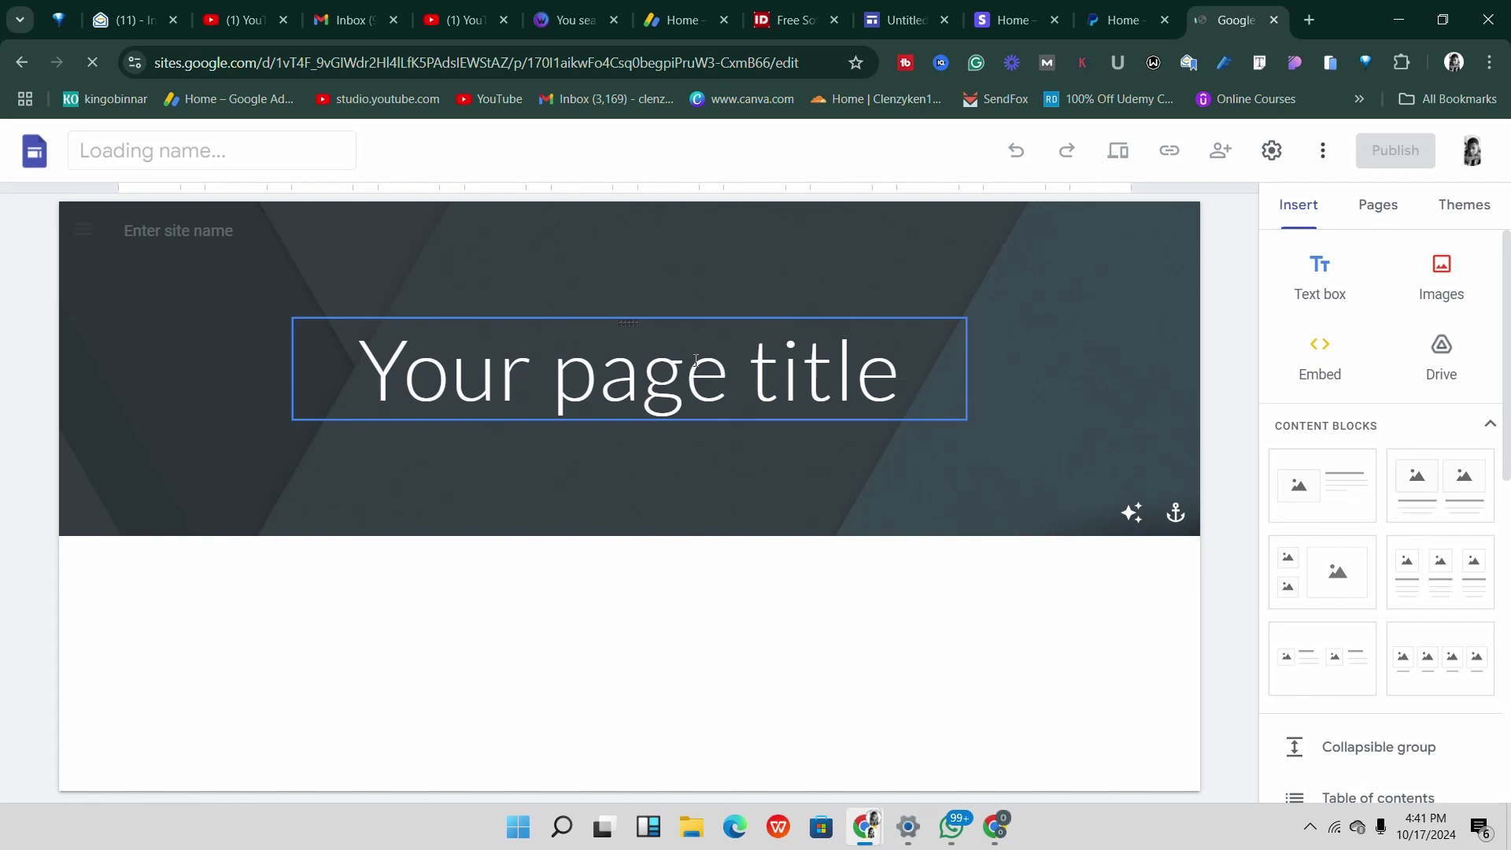
click(905, 20)
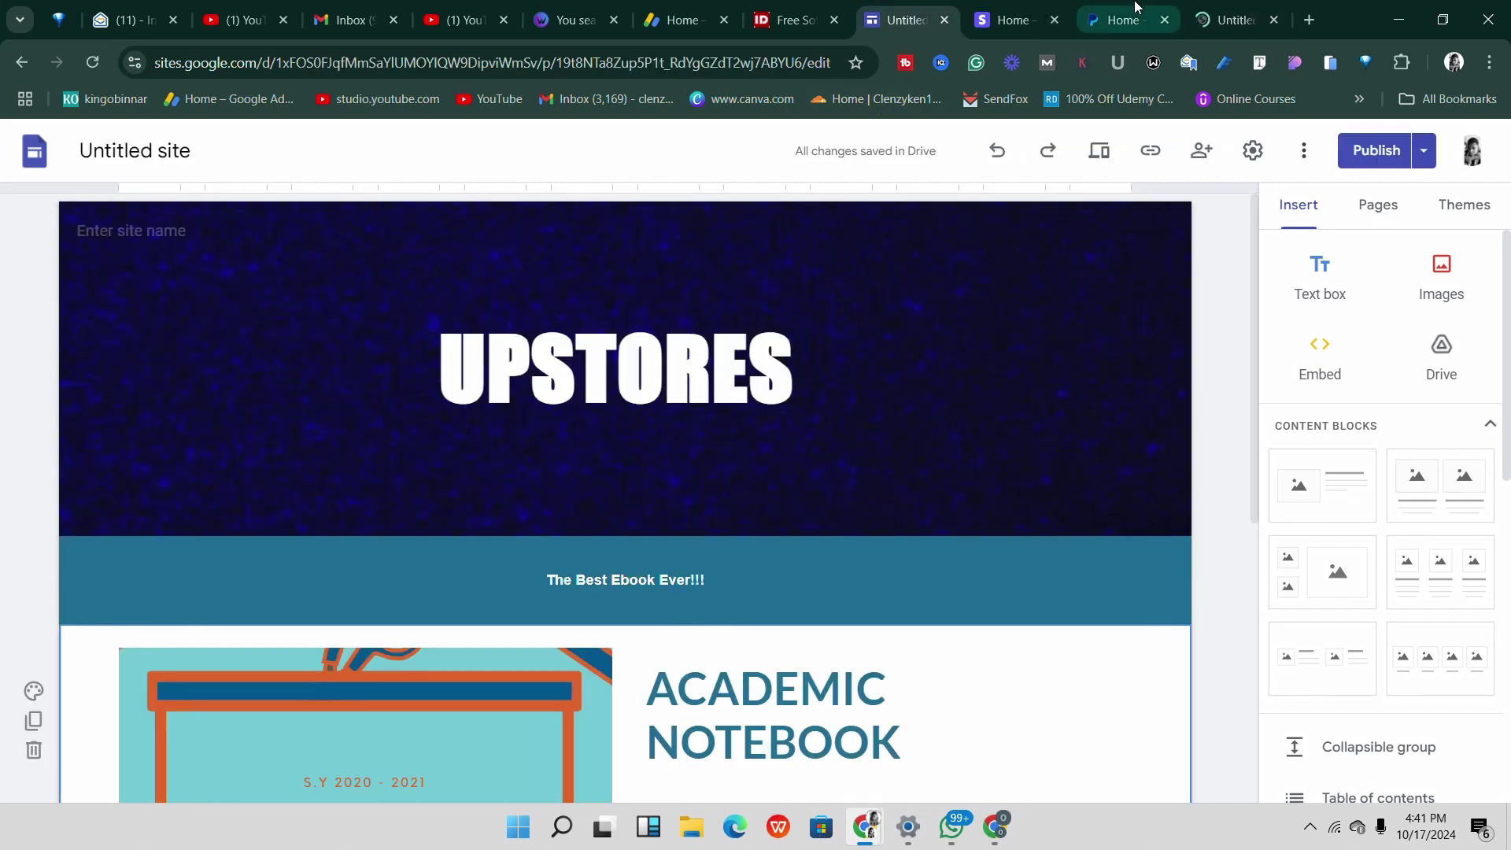
click(1232, 20)
Replace the placeholder page title in the new site's header with "UPSTORES".
click(618, 381)
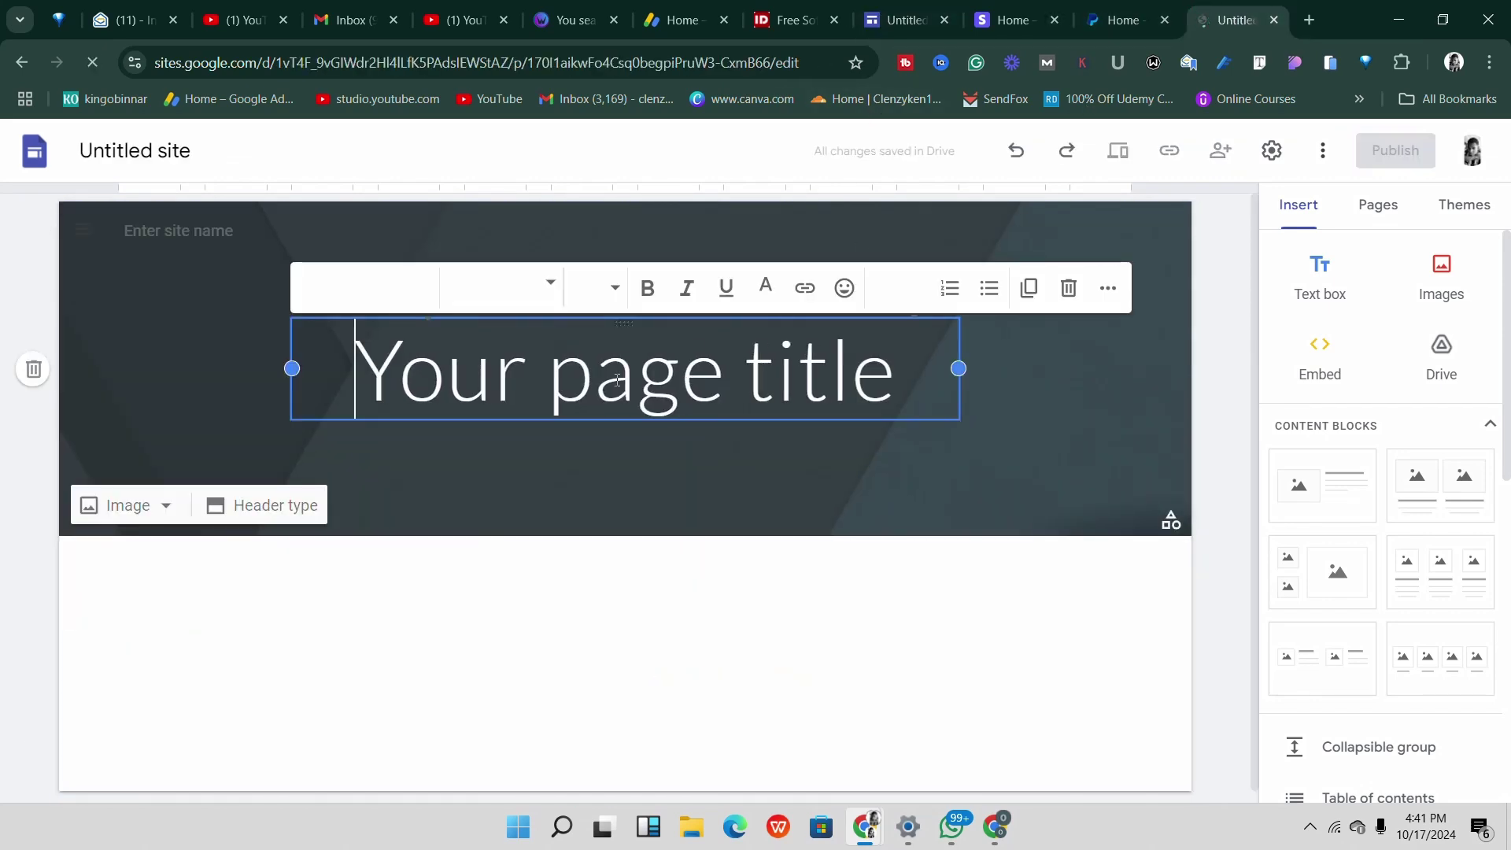
triple_click(618, 381)
text(U)
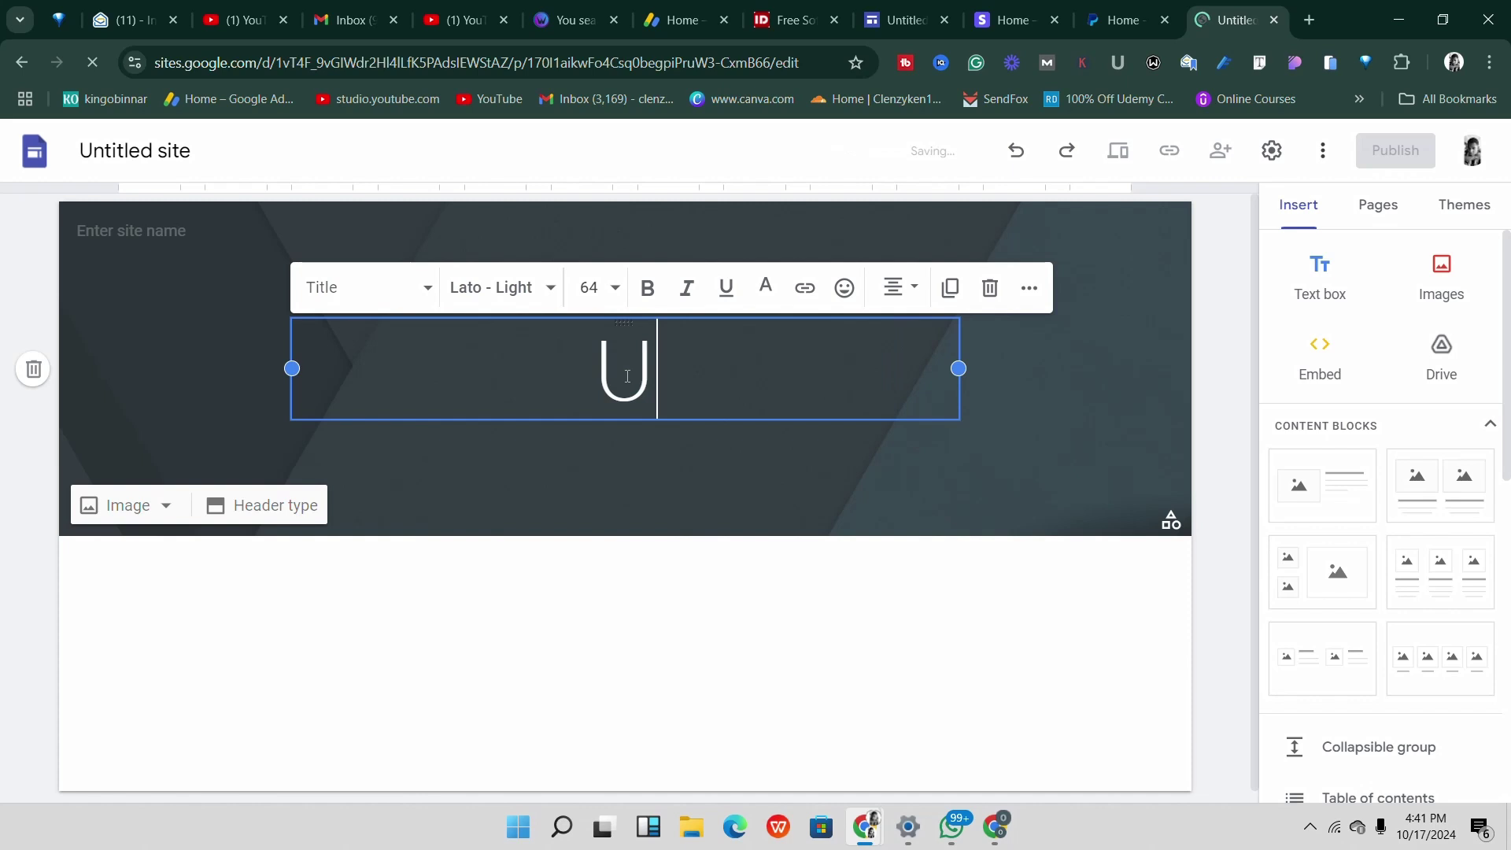
text(PSTORES)
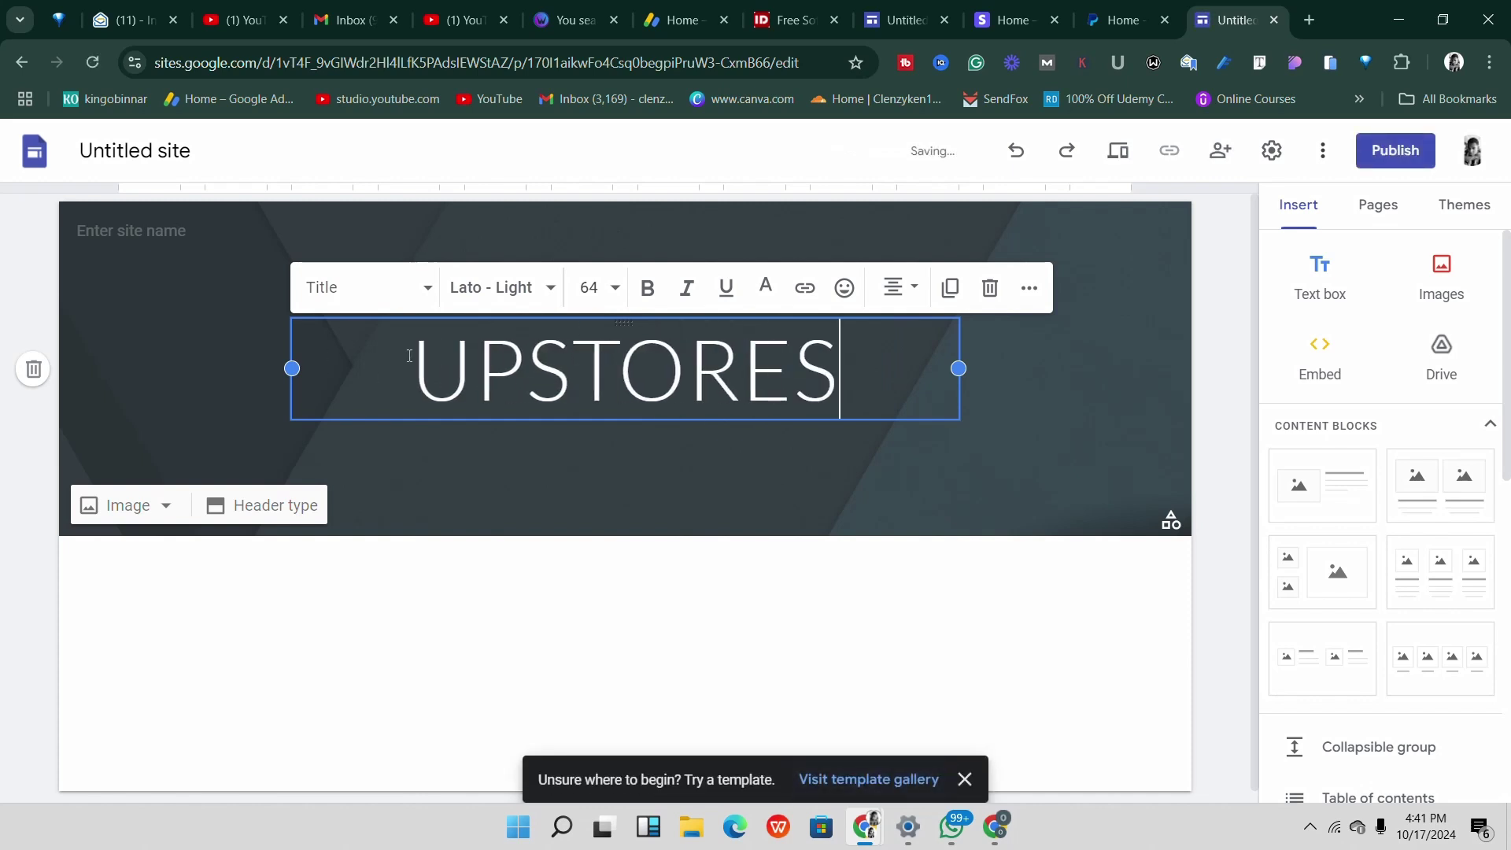
Change the font of the whole UPSTORES header title to Impact.
click(475, 370)
double_click(517, 370)
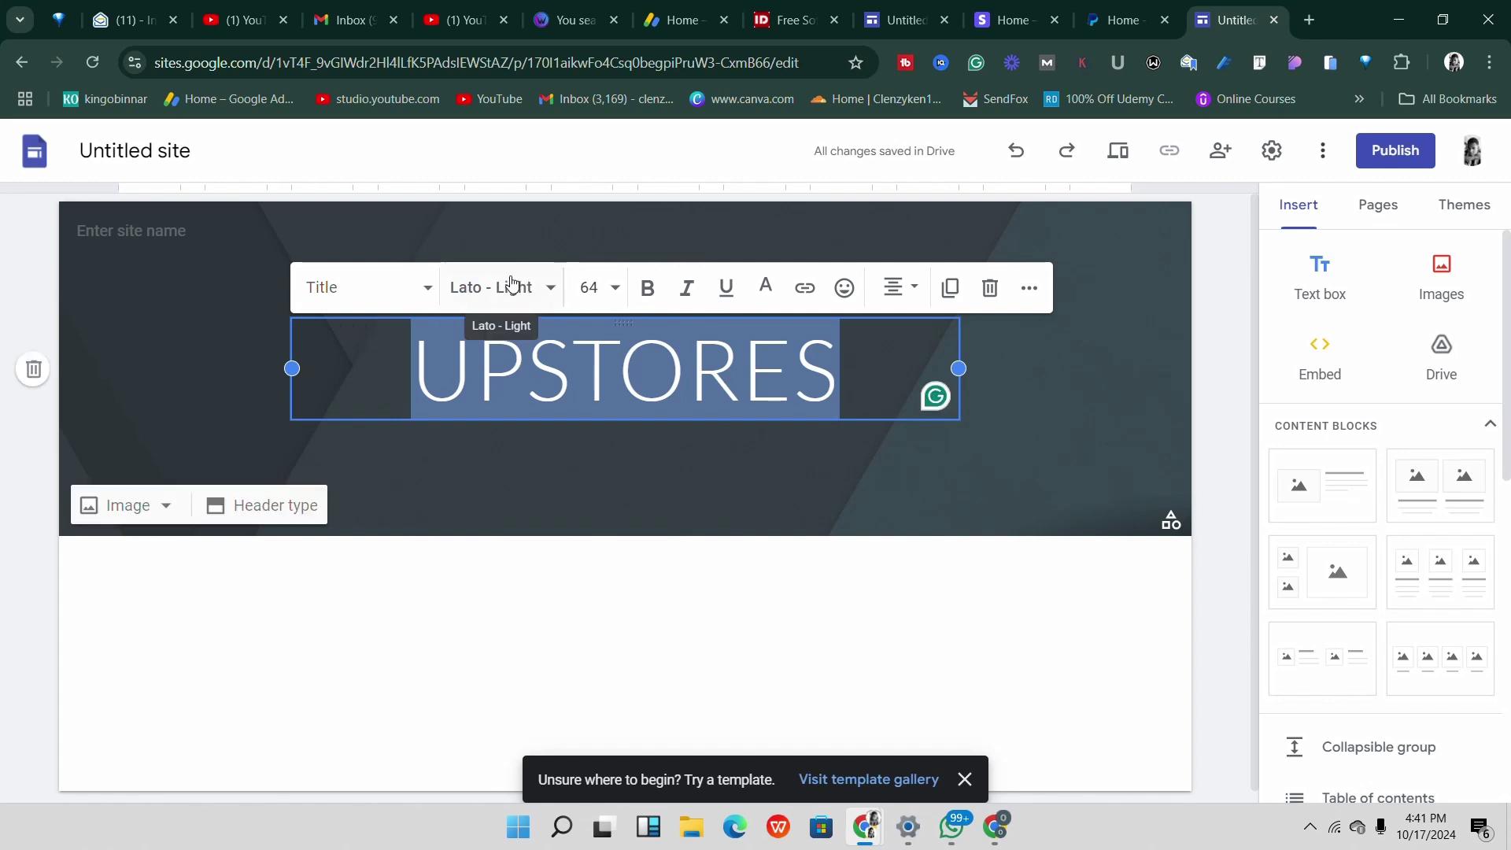
click(549, 288)
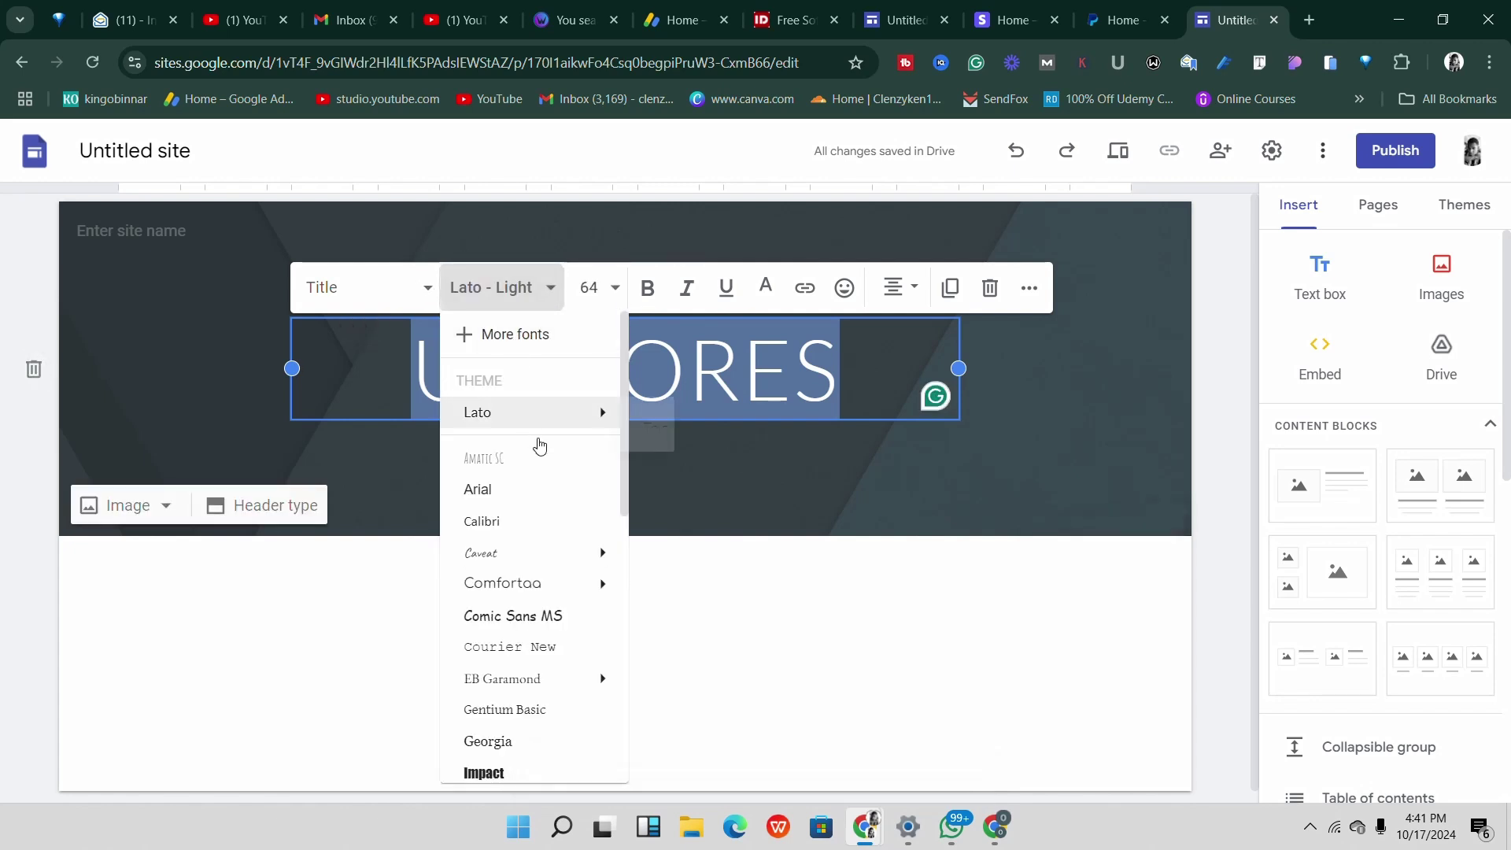
scroll(540, 488, down, 3)
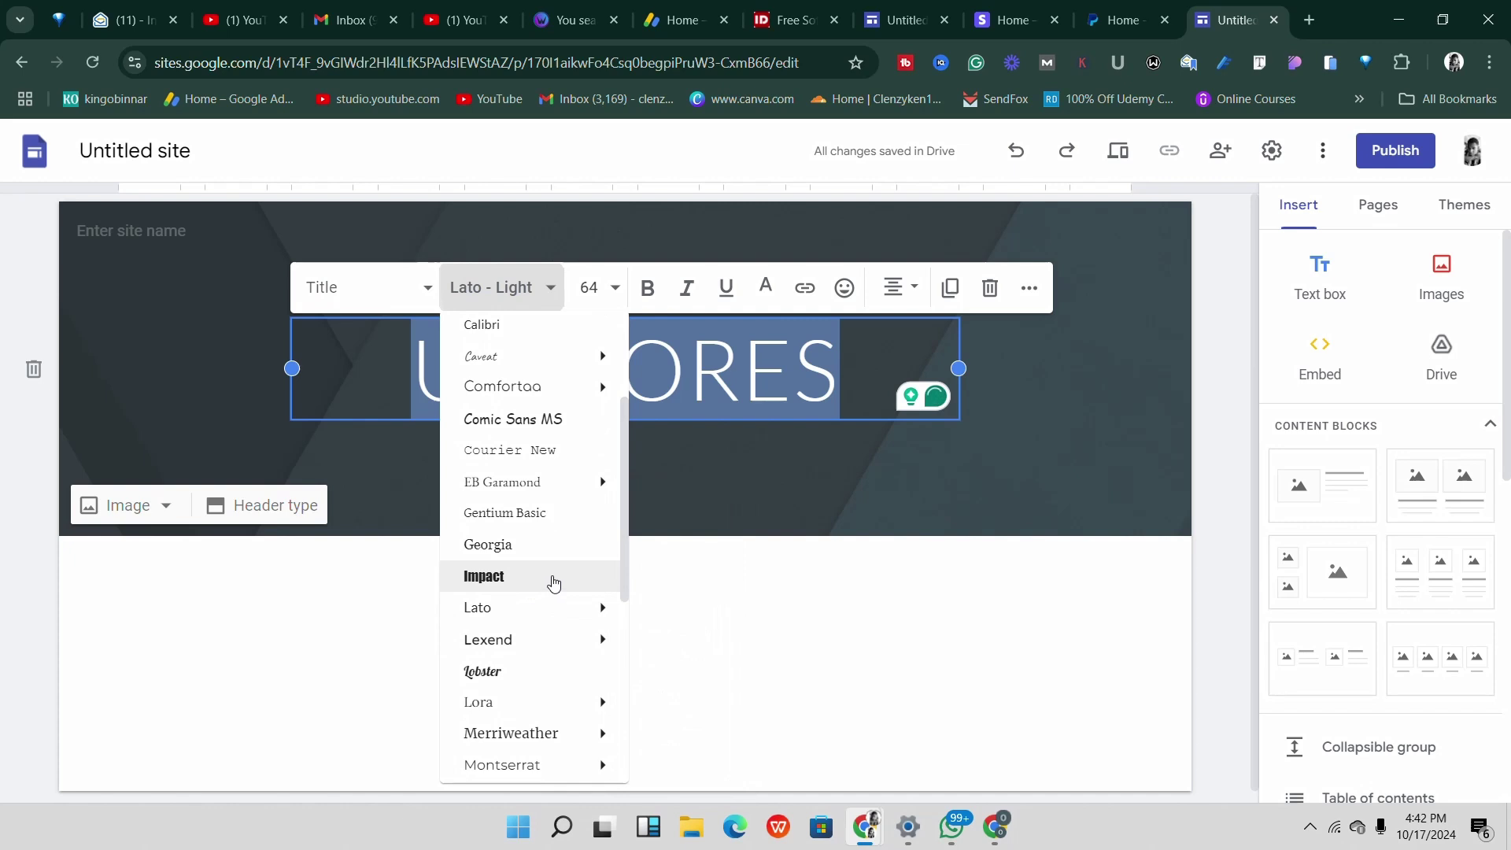
click(508, 575)
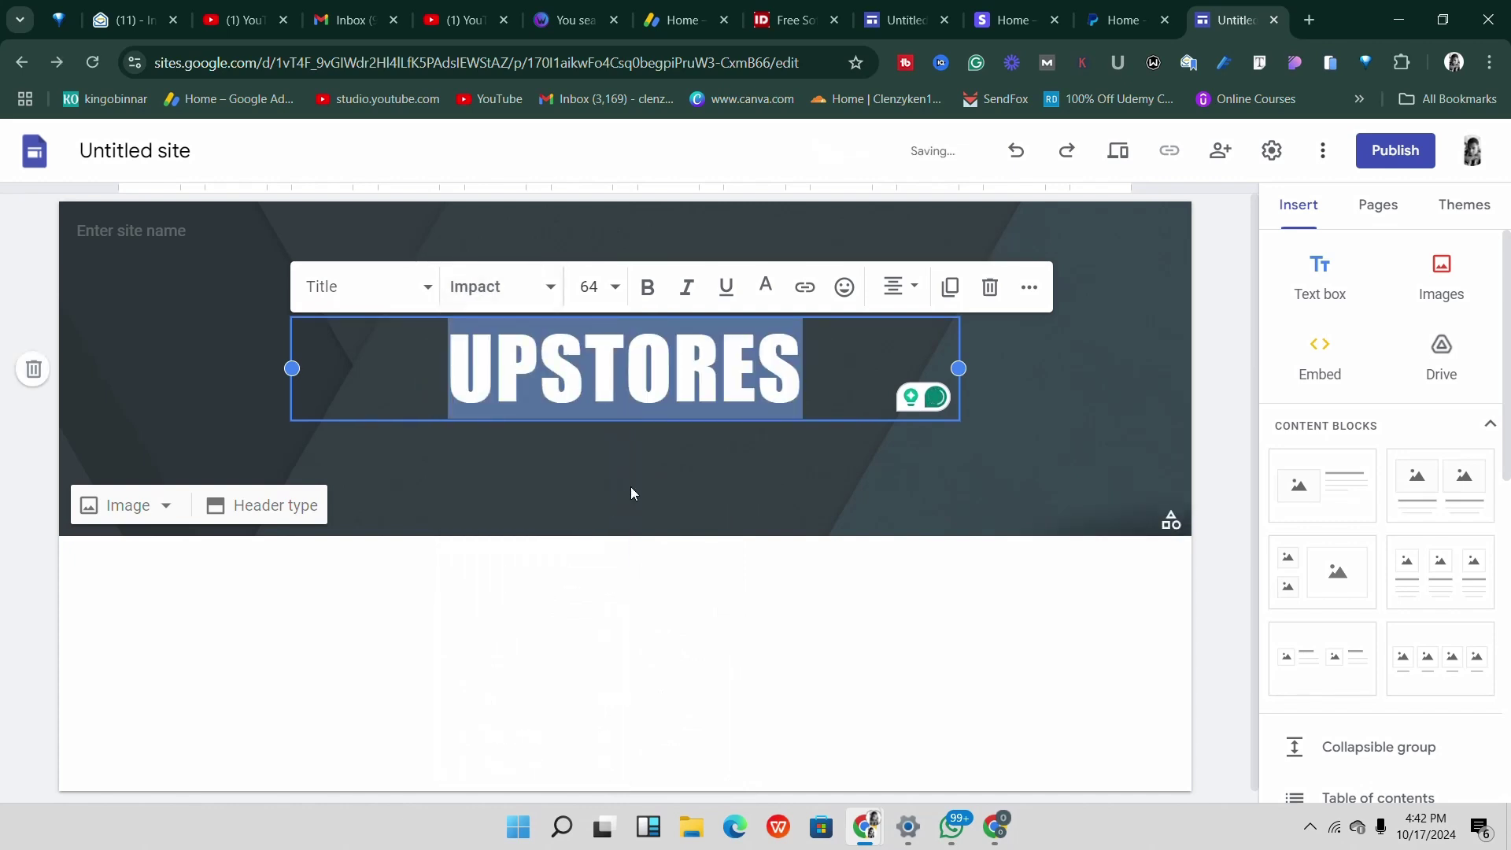
Replace the UPSTORES header's background with the gallery image of blurred blue and pink city lights.
click(632, 489)
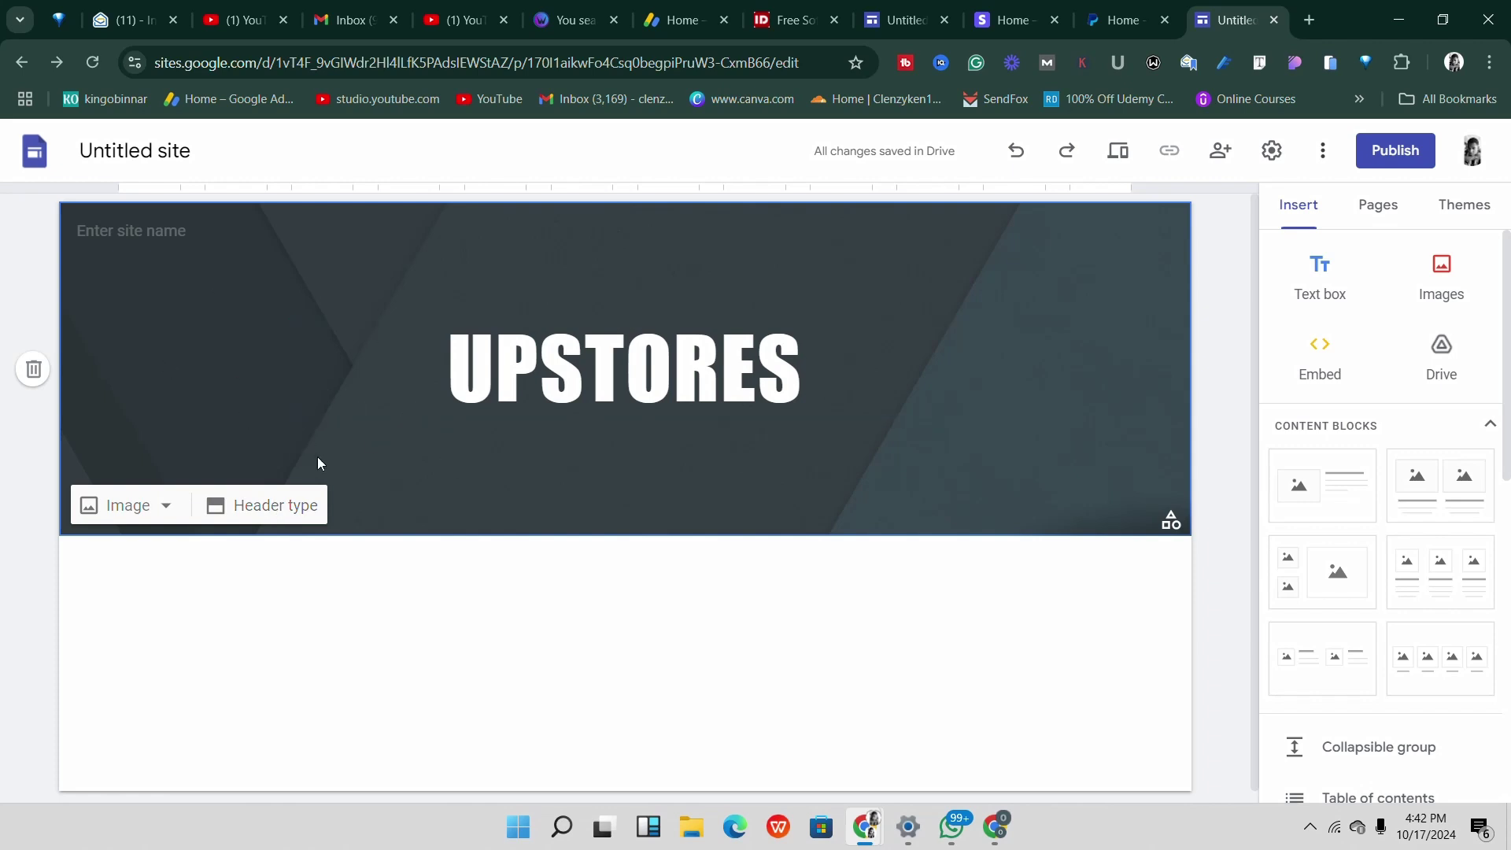
click(164, 507)
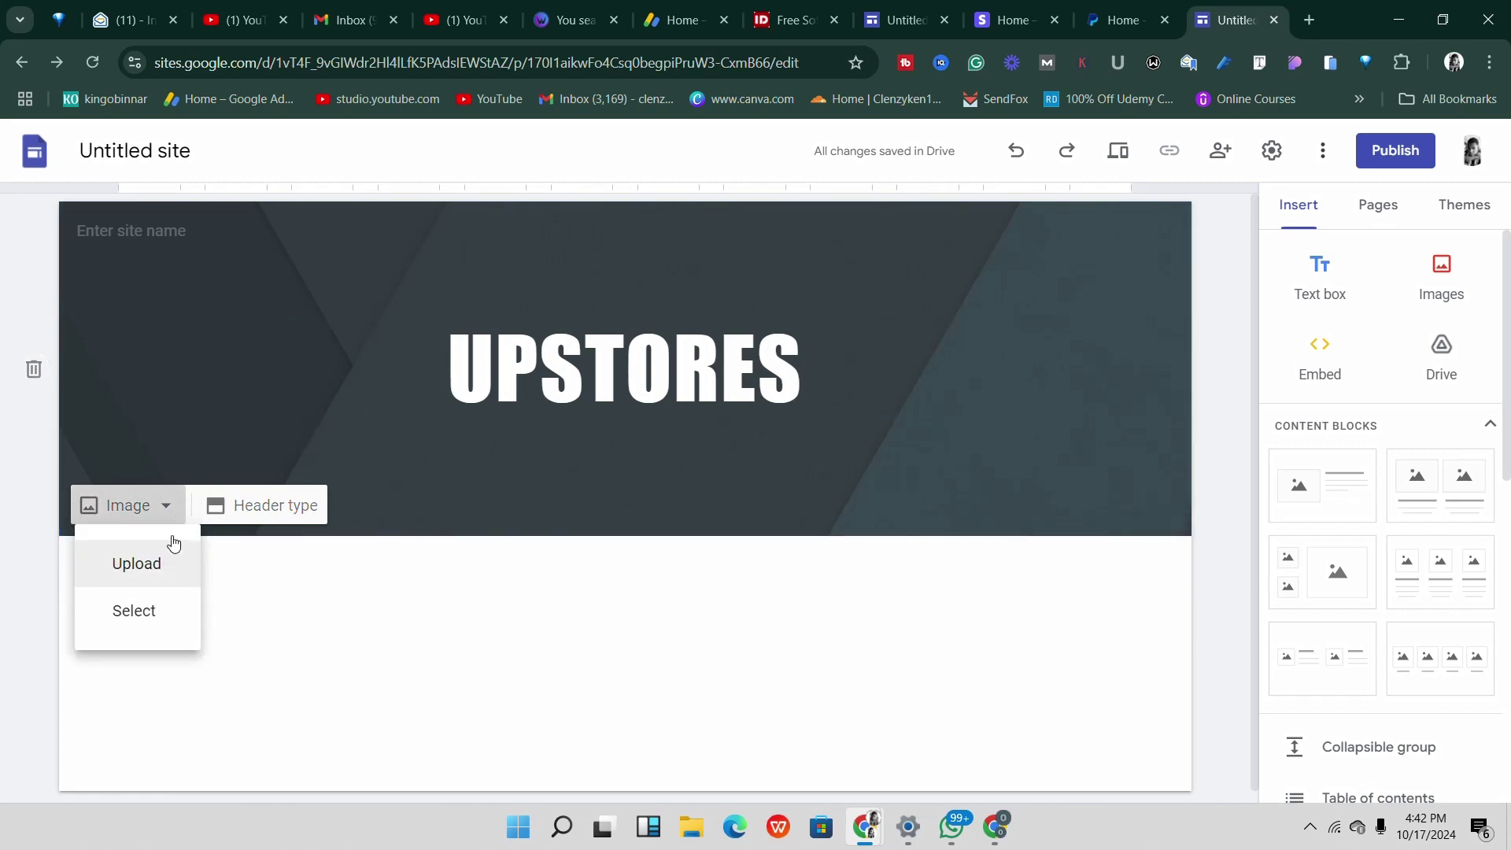
click(149, 611)
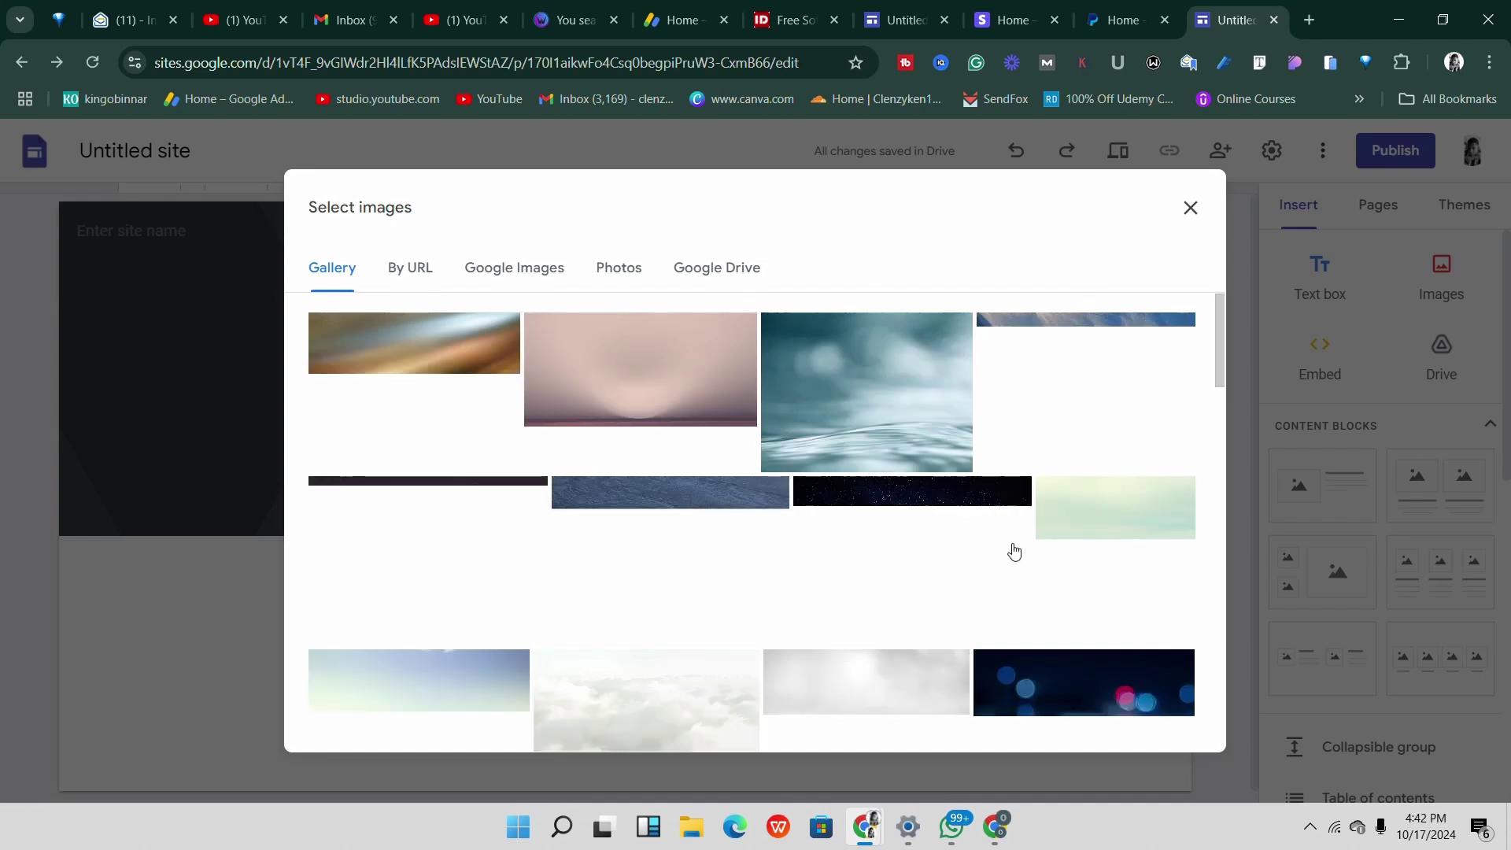
scroll(1028, 674, down, 4)
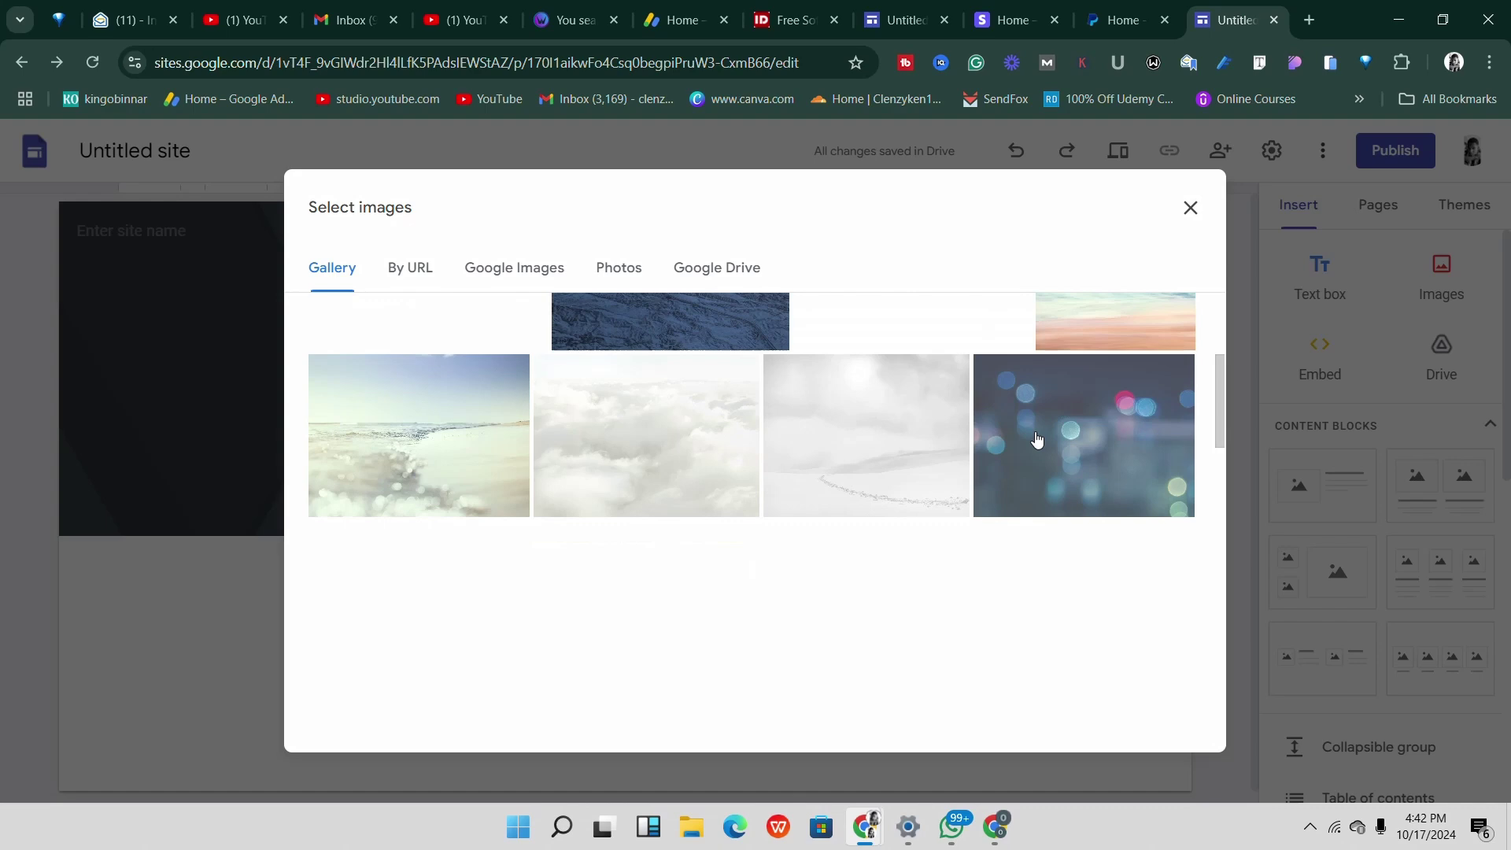
scroll(989, 438, up, 4)
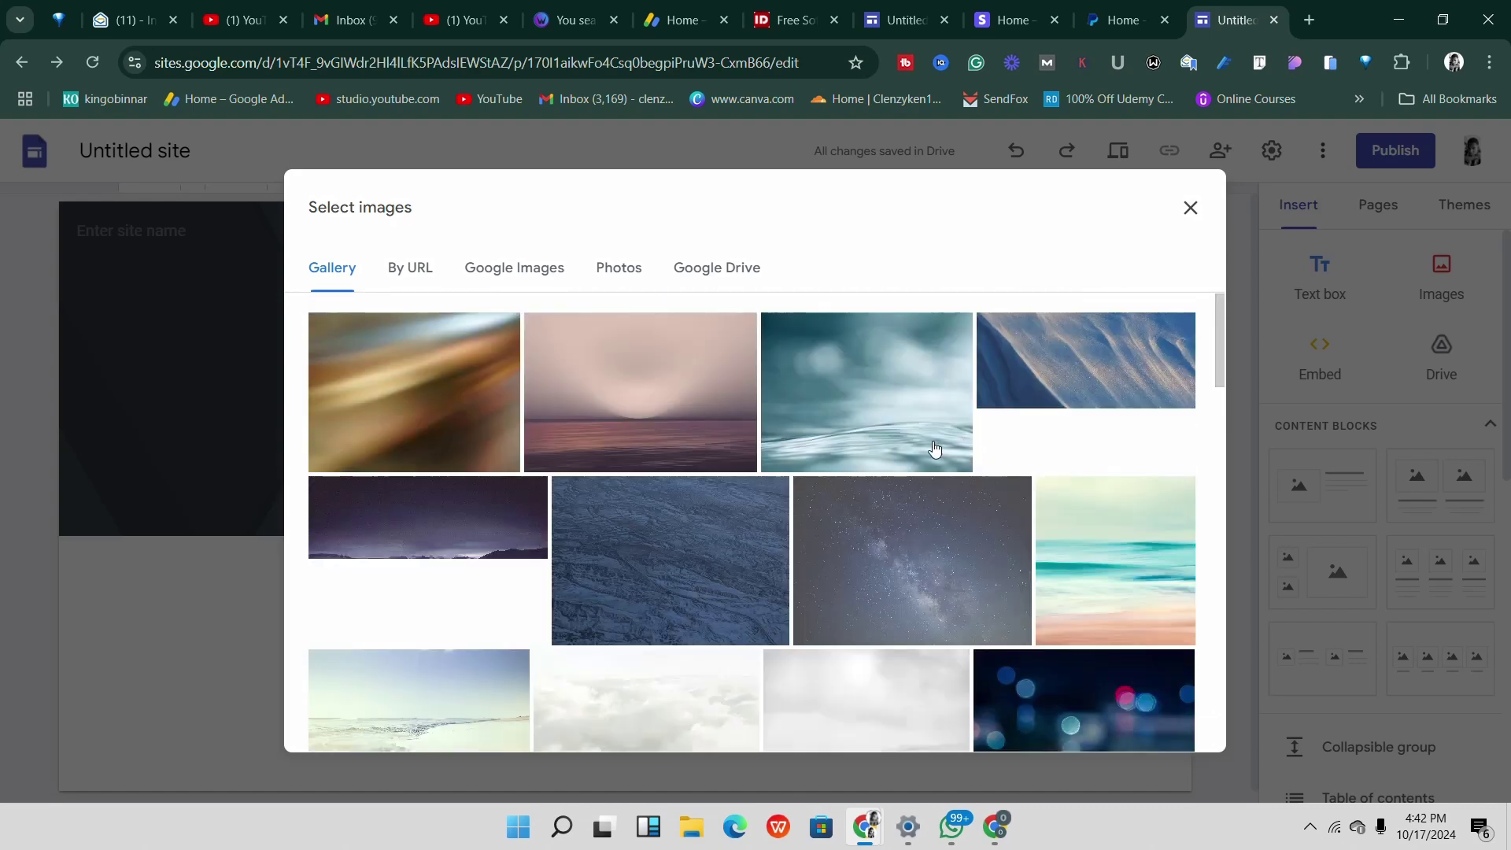
scroll(921, 472, down, 3)
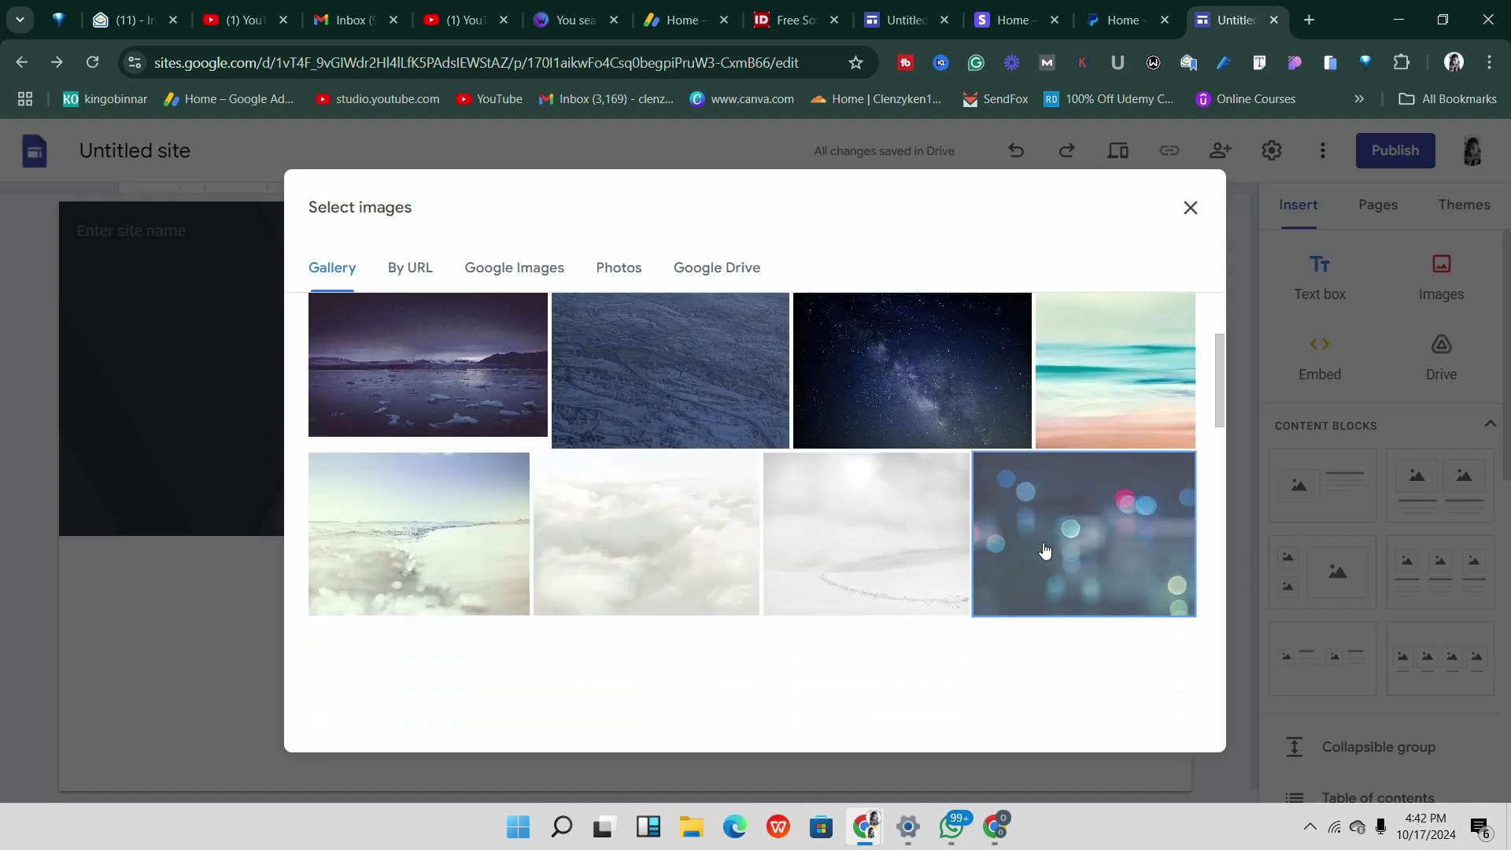
click(1045, 550)
click(1156, 721)
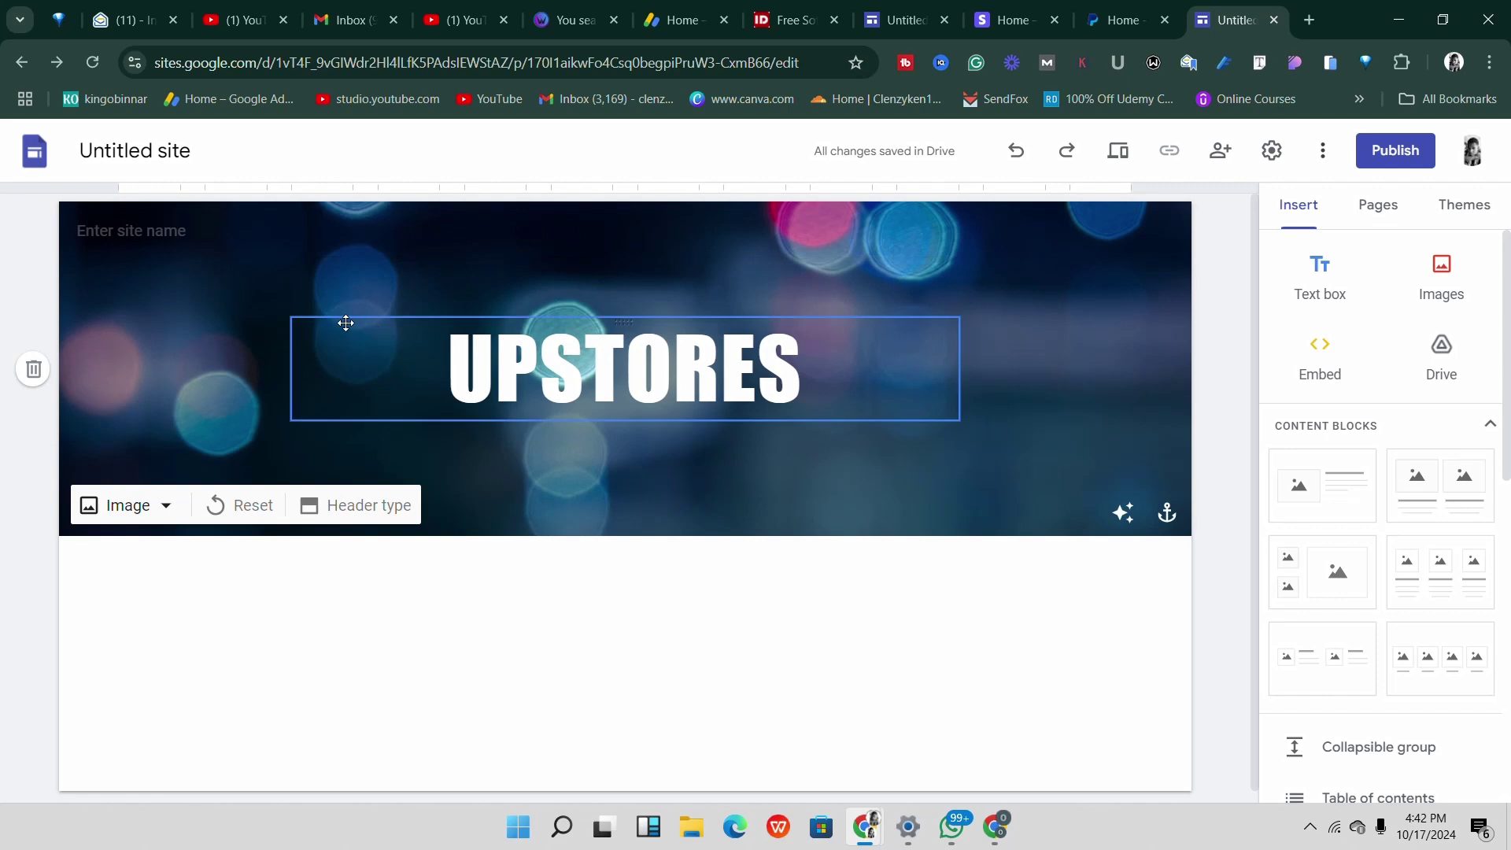
mouse_move(125, 277)
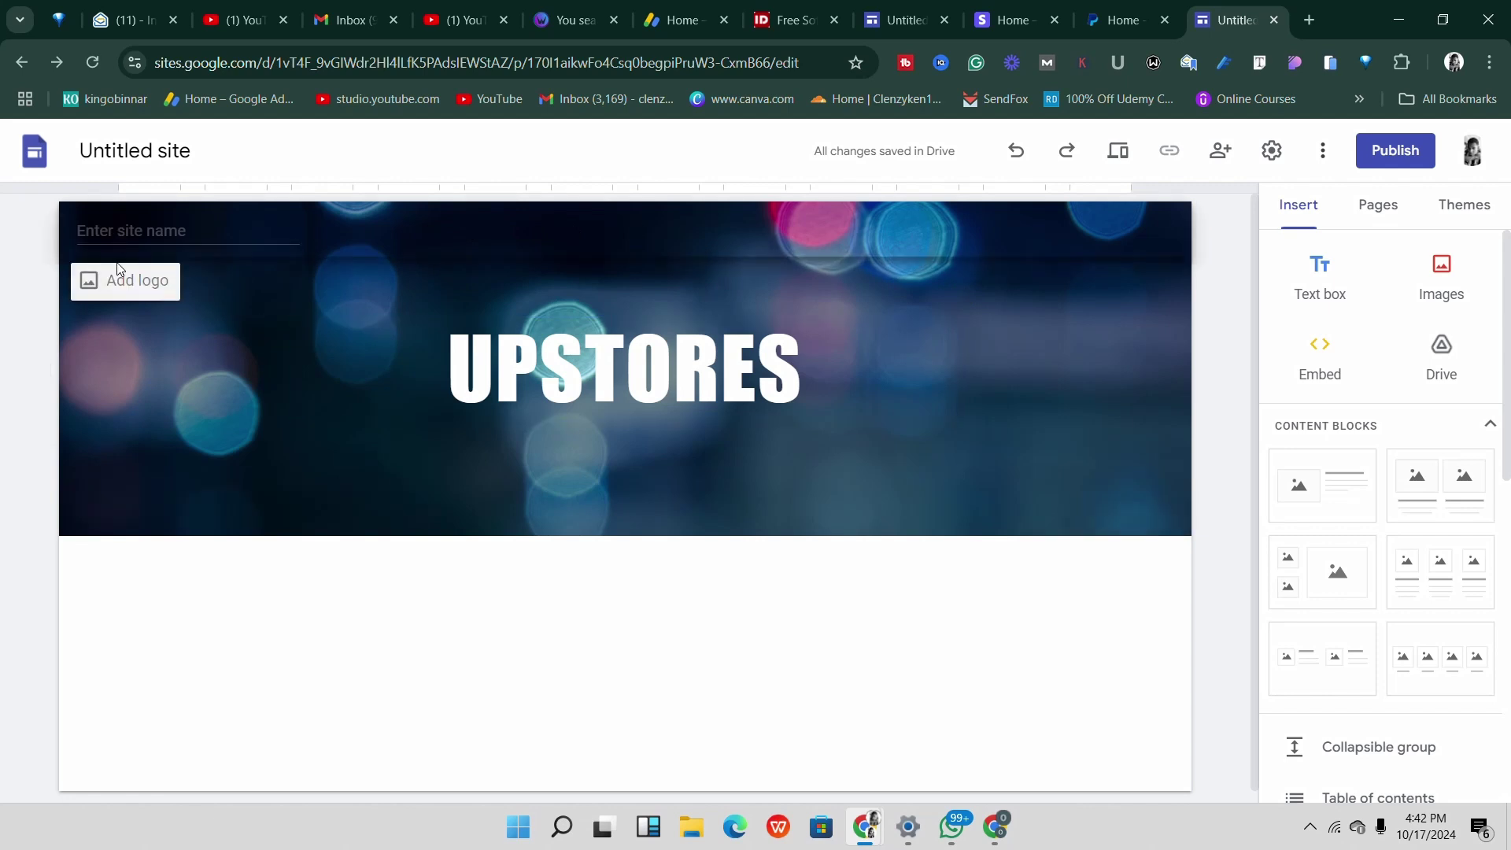
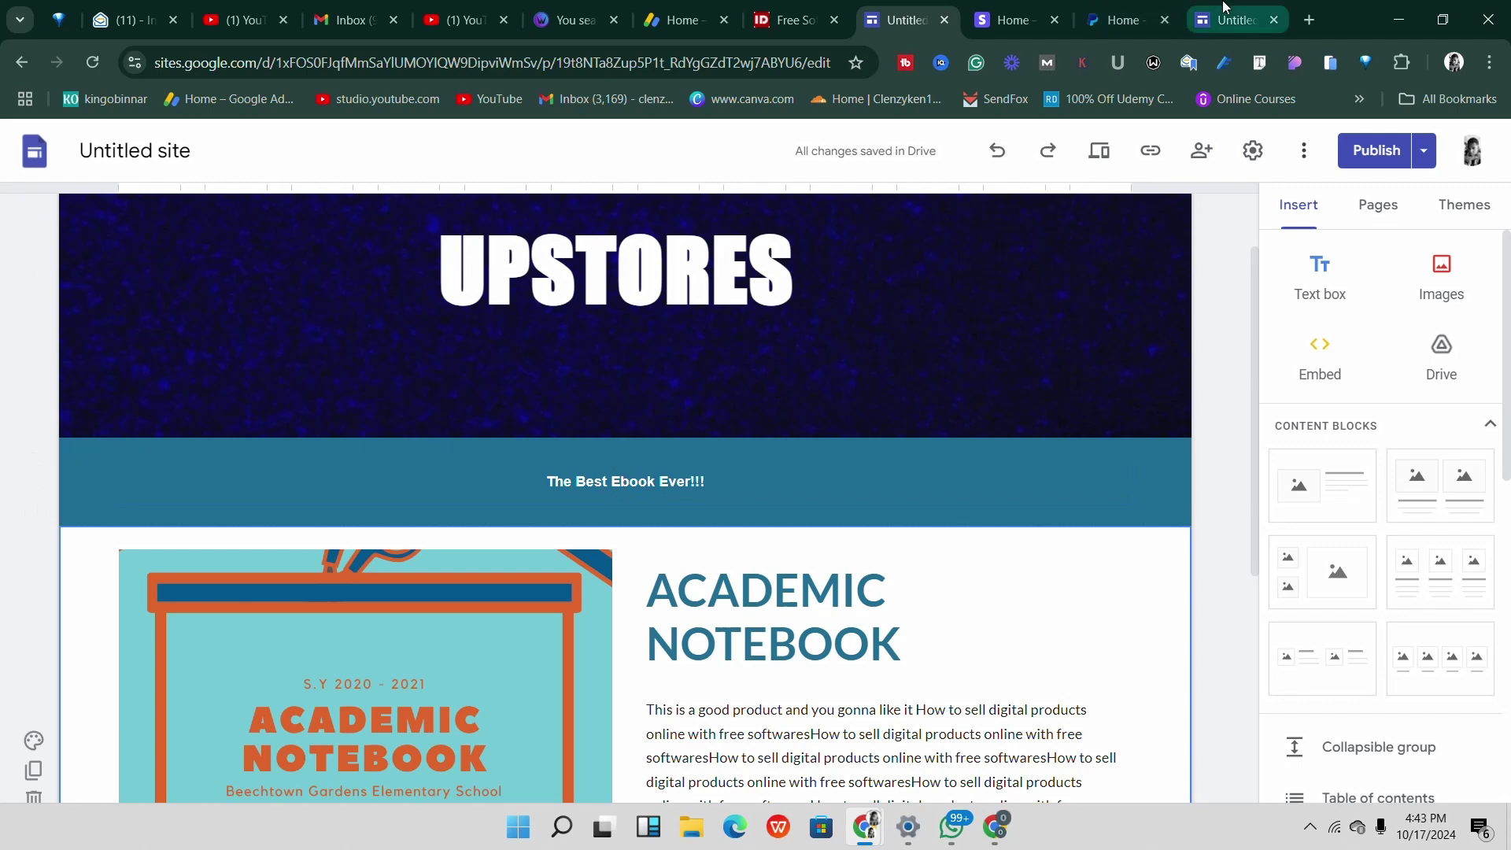
Add a text box below the header reading "The best book ever!!!" and center its text.
click(1232, 20)
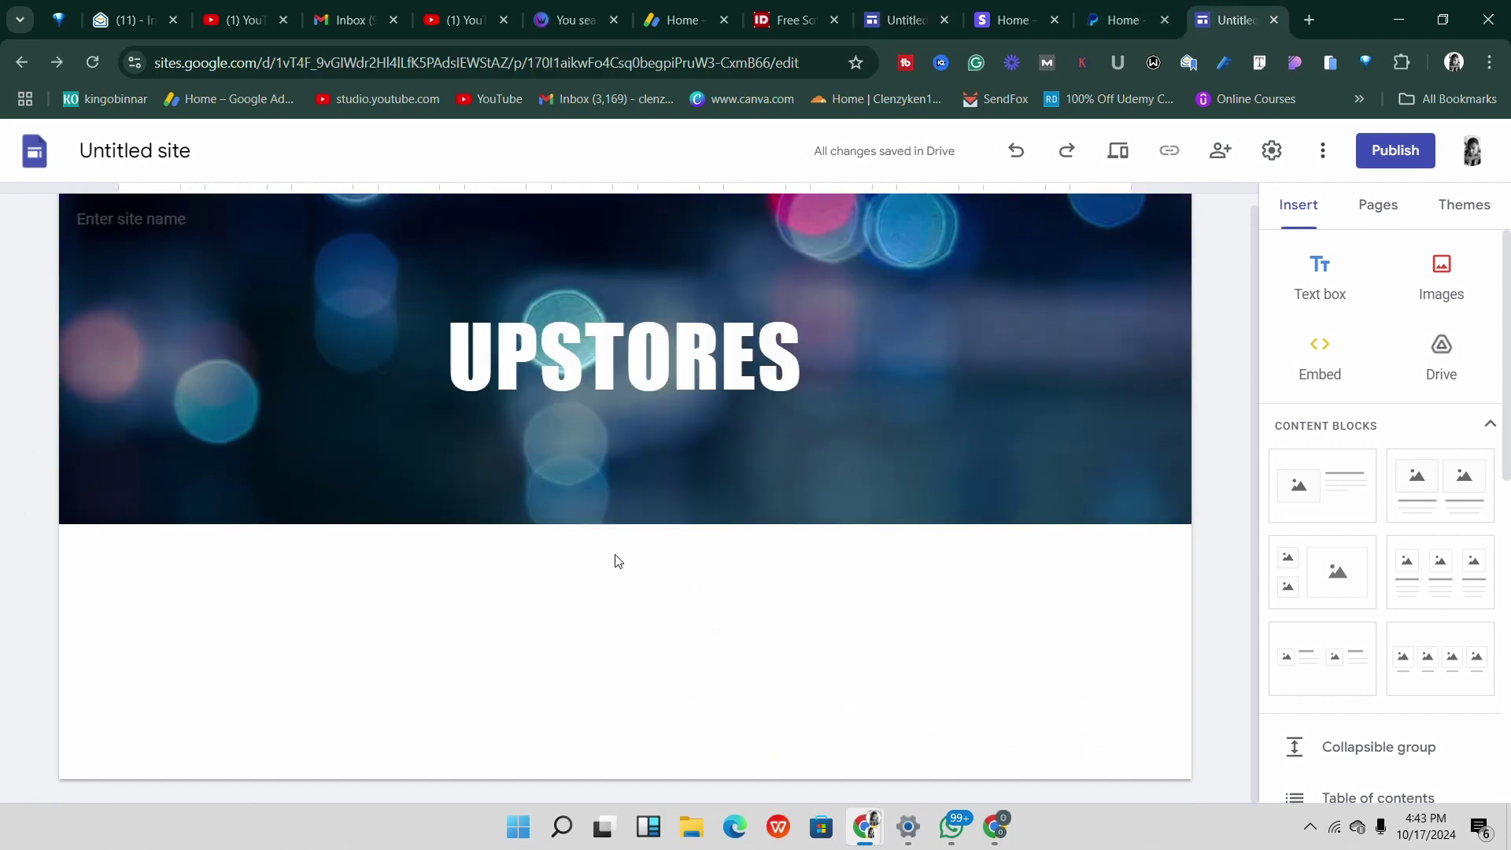
double_click(614, 555)
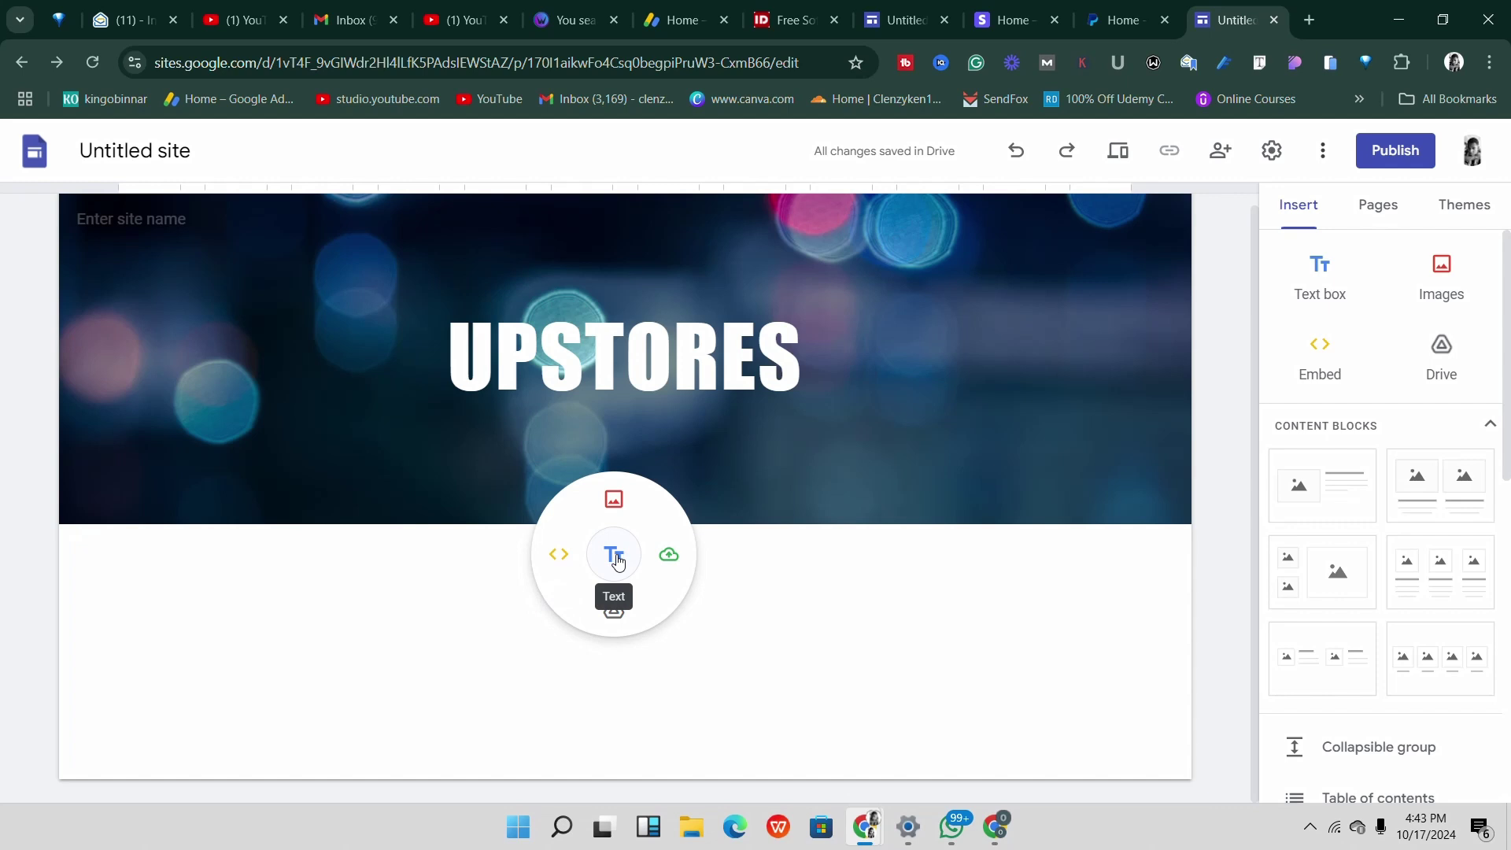
click(615, 555)
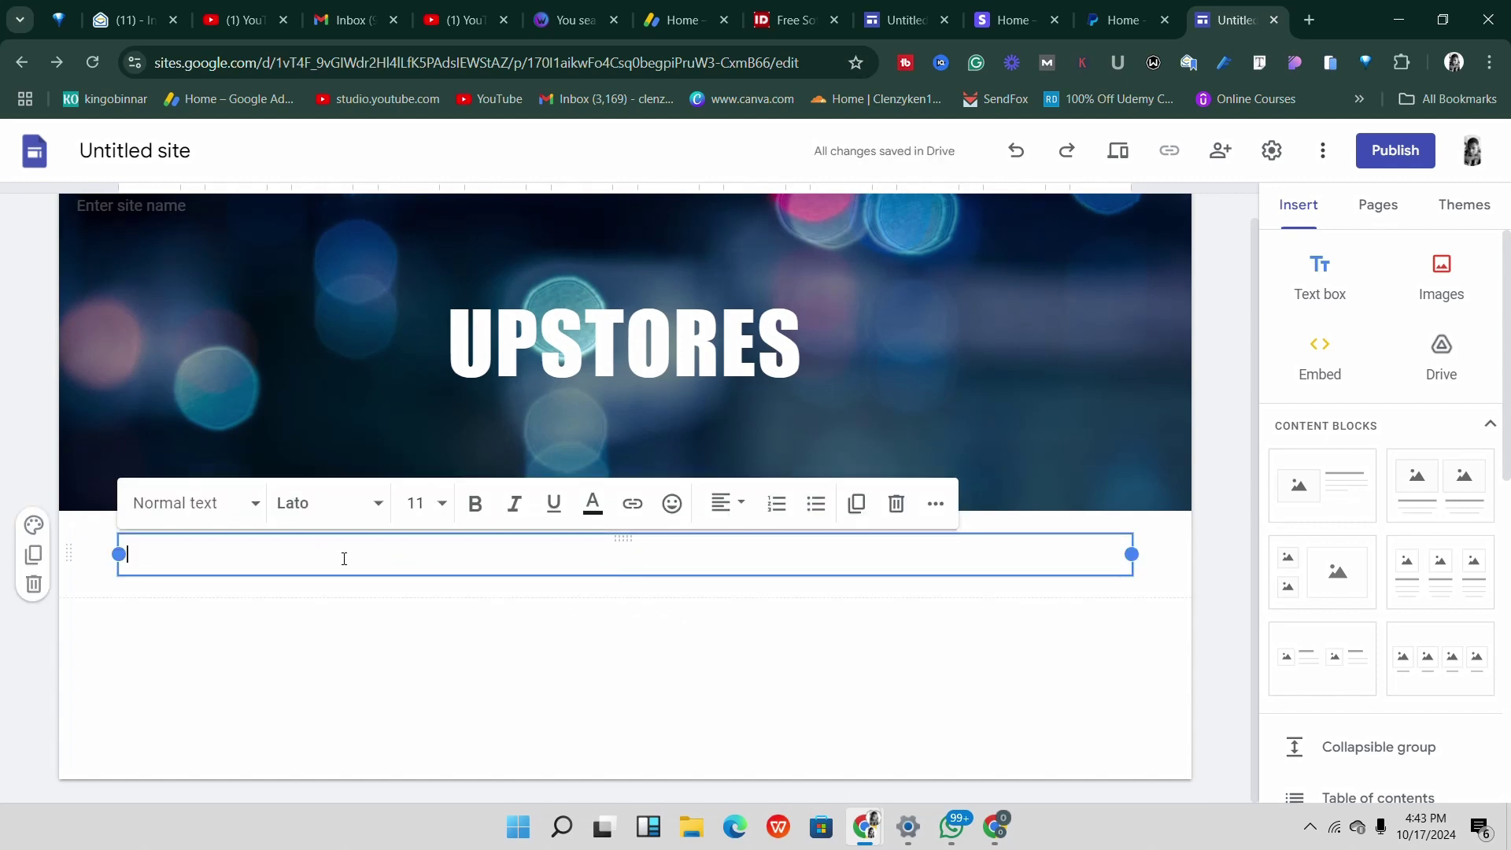
text(The best book ever!!!)
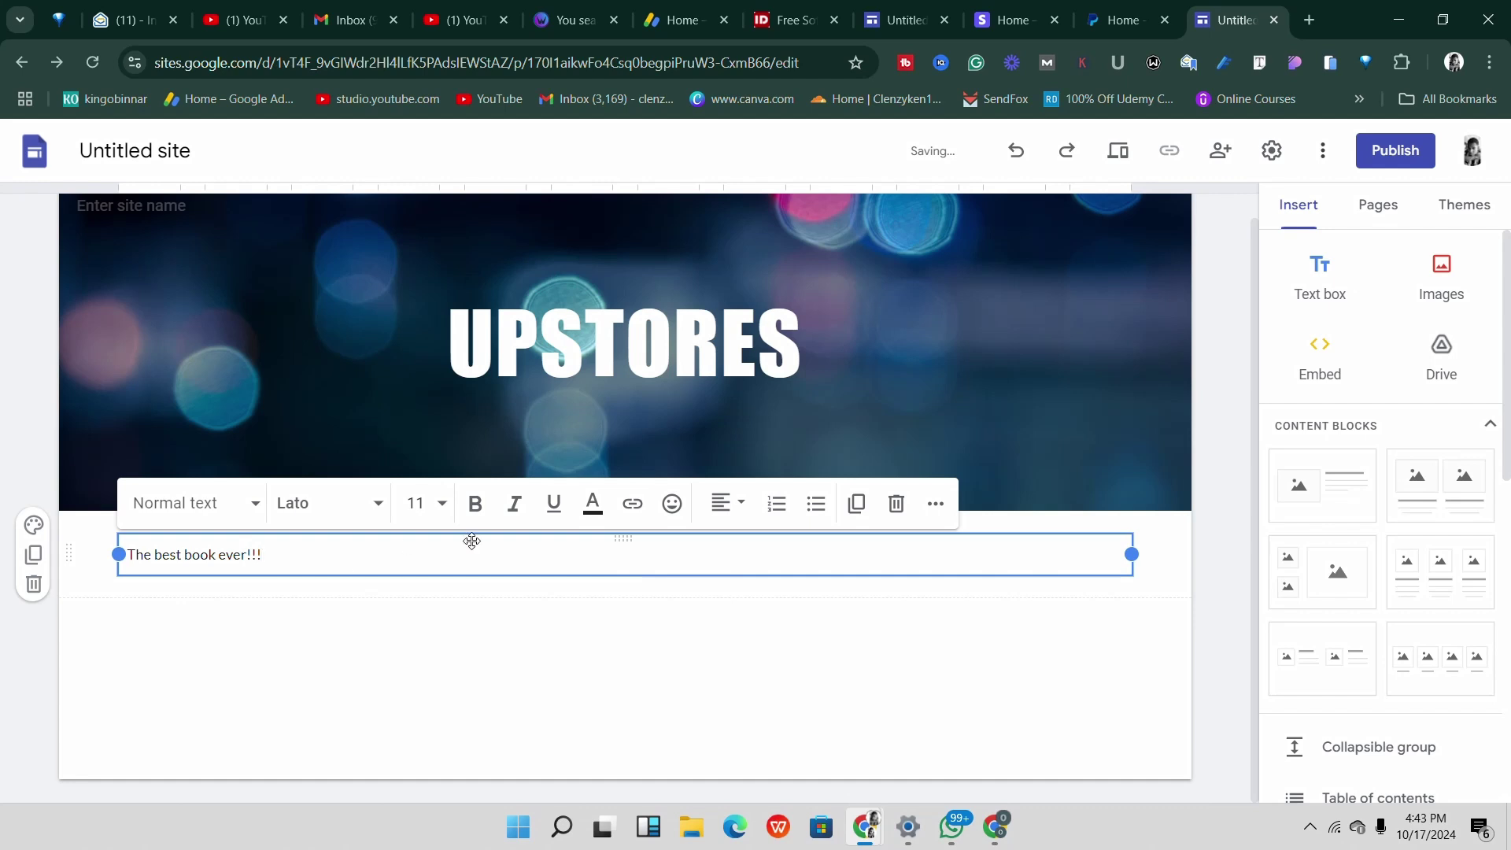
click(720, 506)
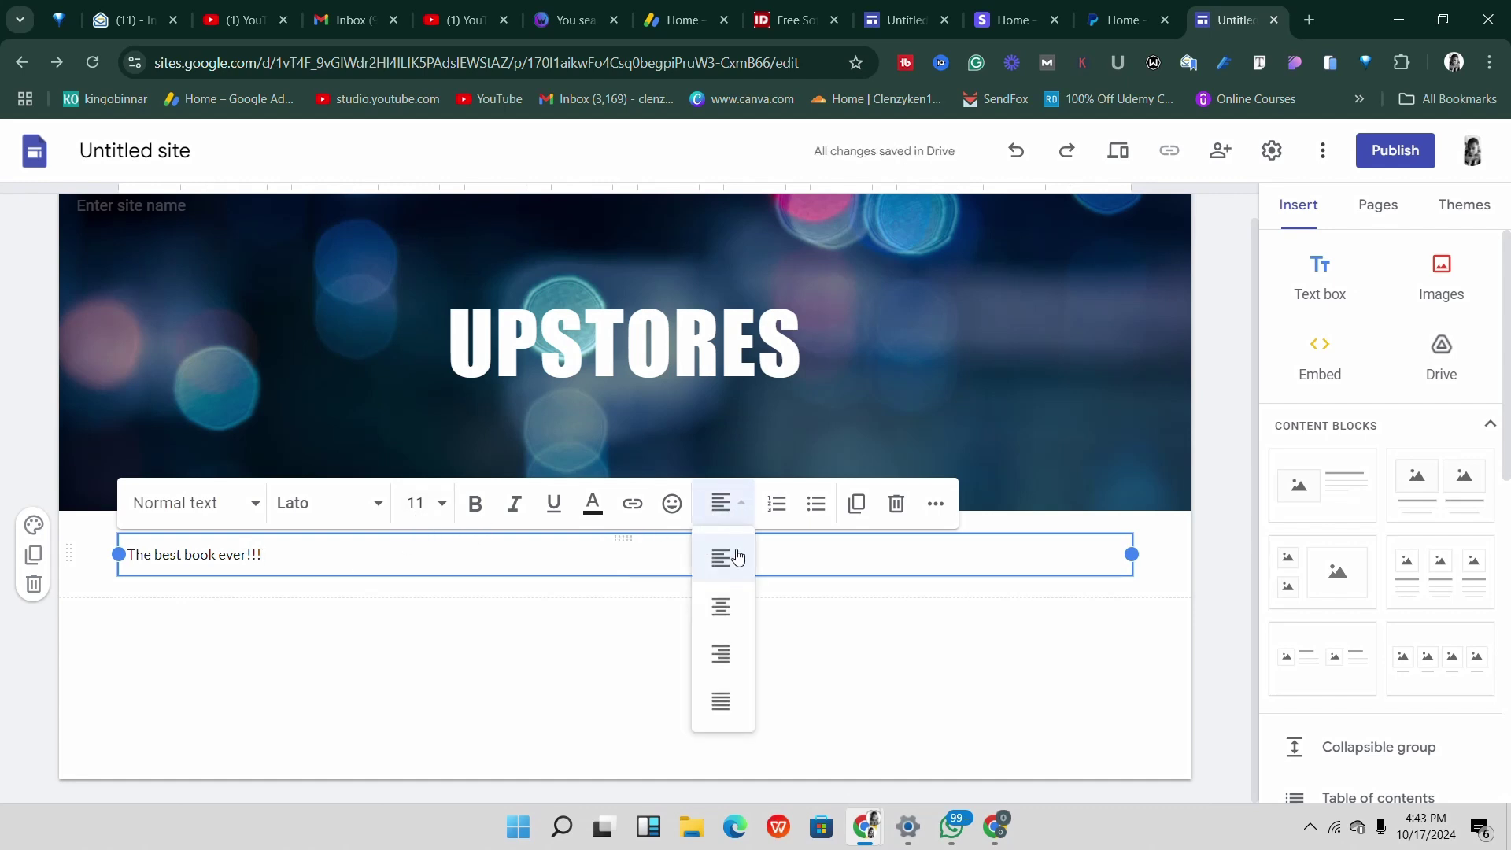
click(721, 606)
Try the Impact and Arial fonts on the whole tagline text.
double_click(671, 560)
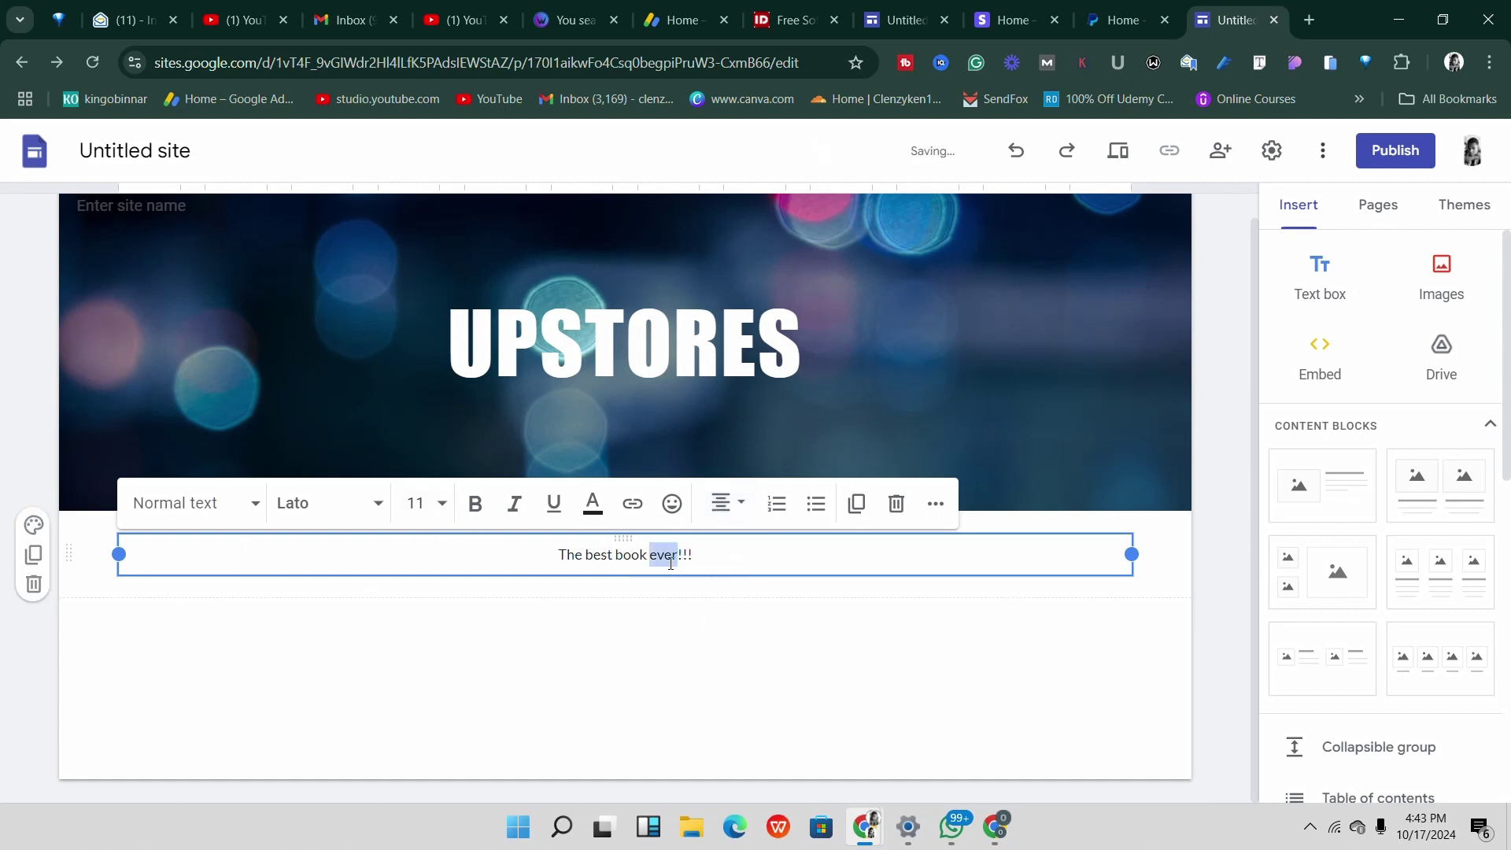
triple_click(671, 562)
click(367, 503)
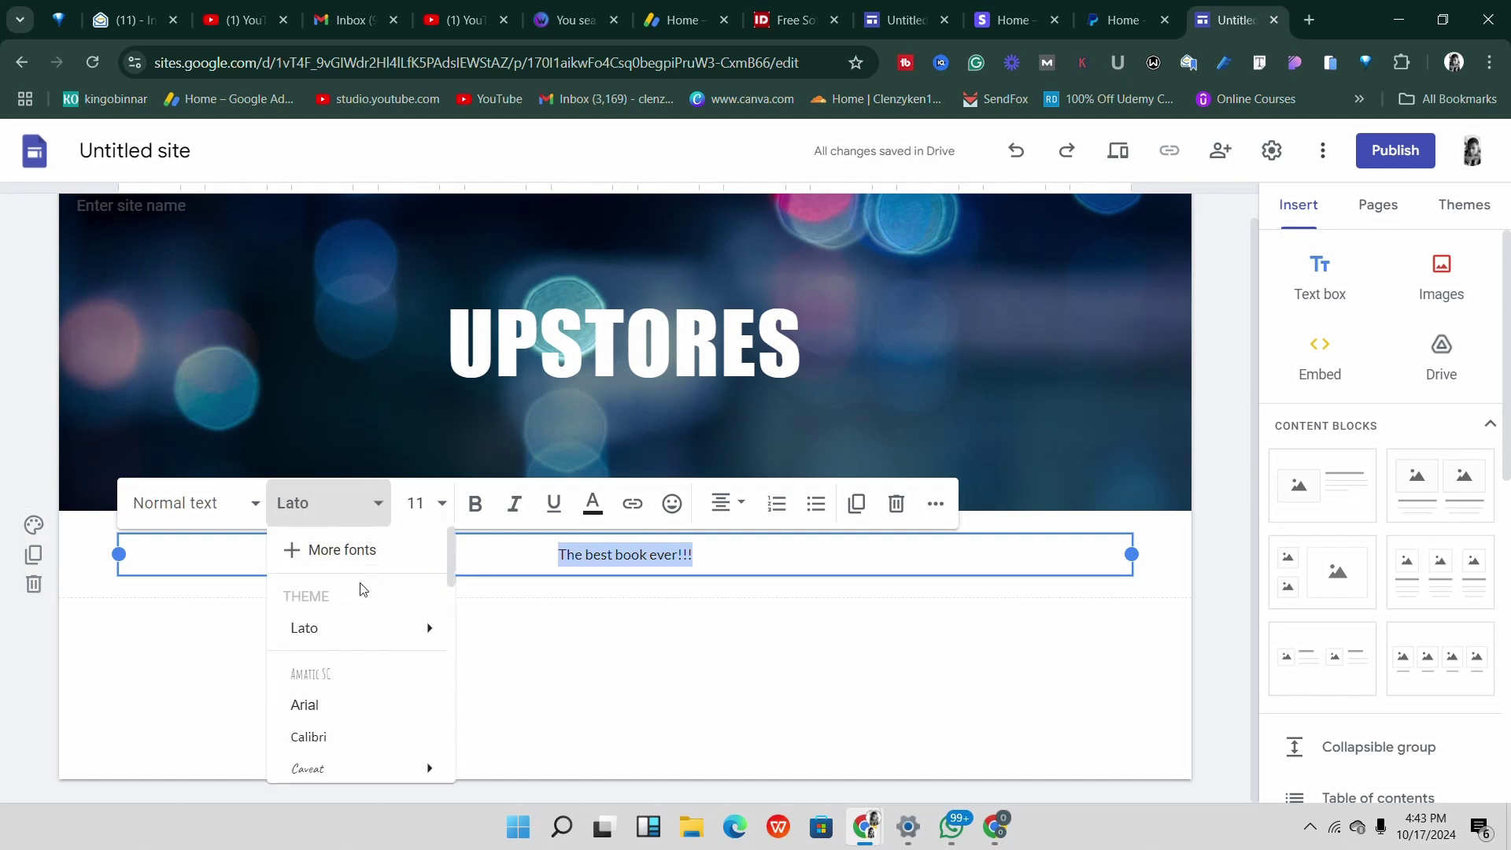
scroll(354, 630, down, 3)
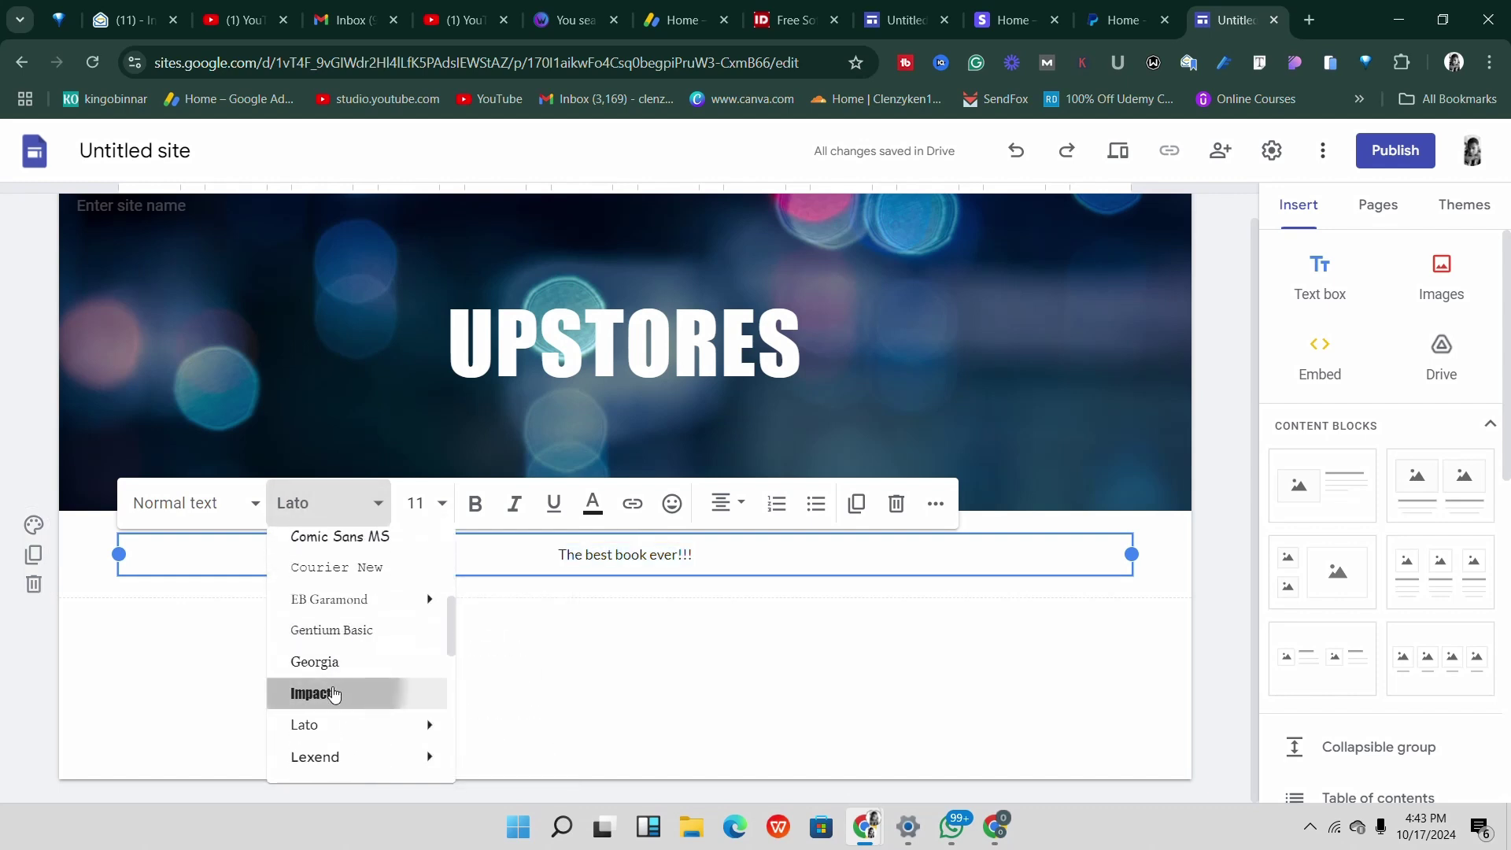
click(334, 693)
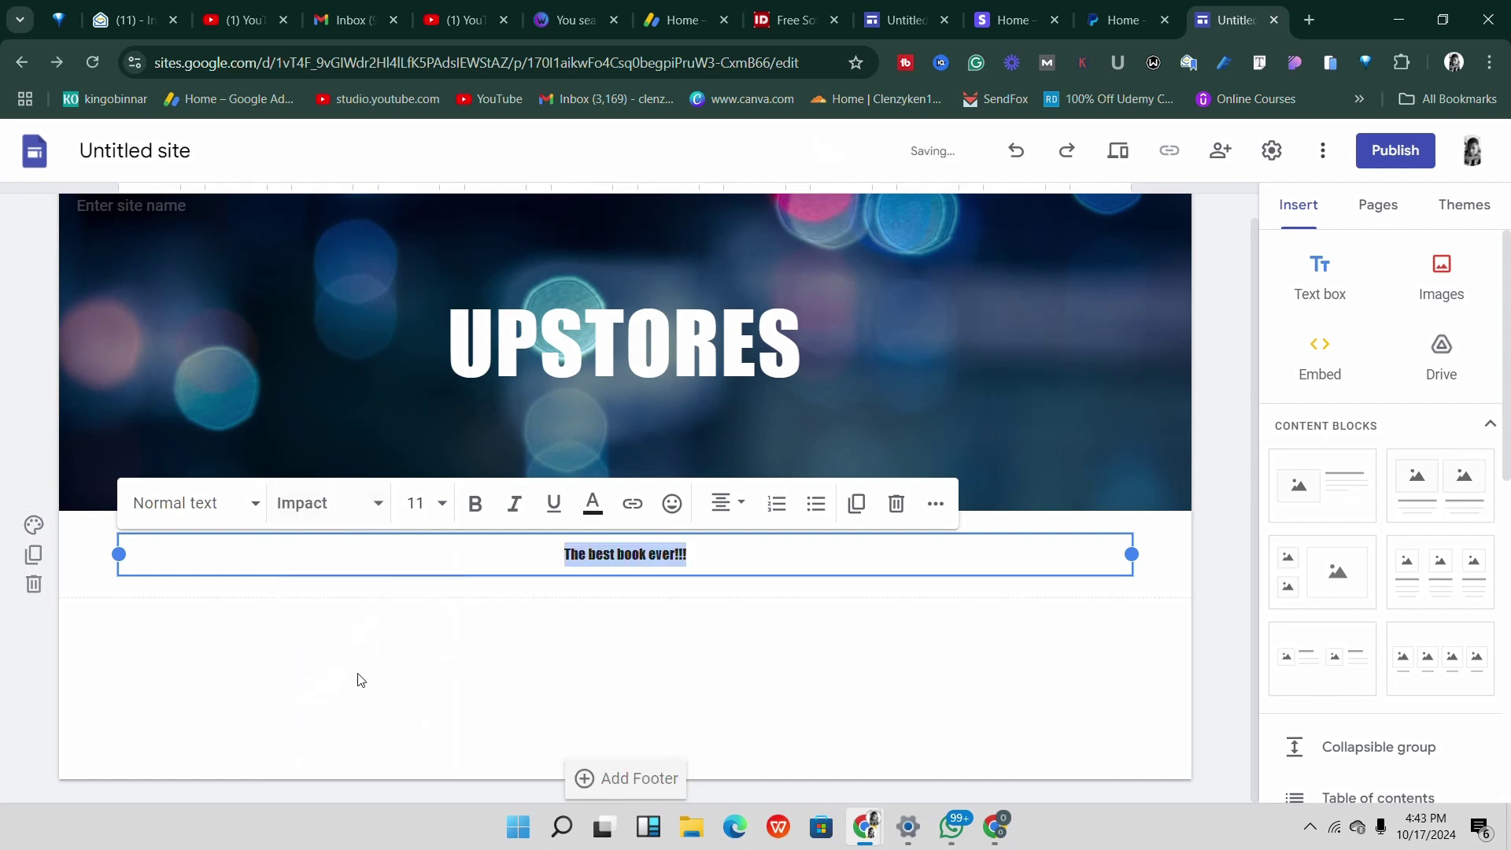
click(378, 504)
scroll(339, 614, down, 2)
scroll(337, 638, down, 1)
scroll(330, 630, up, 1)
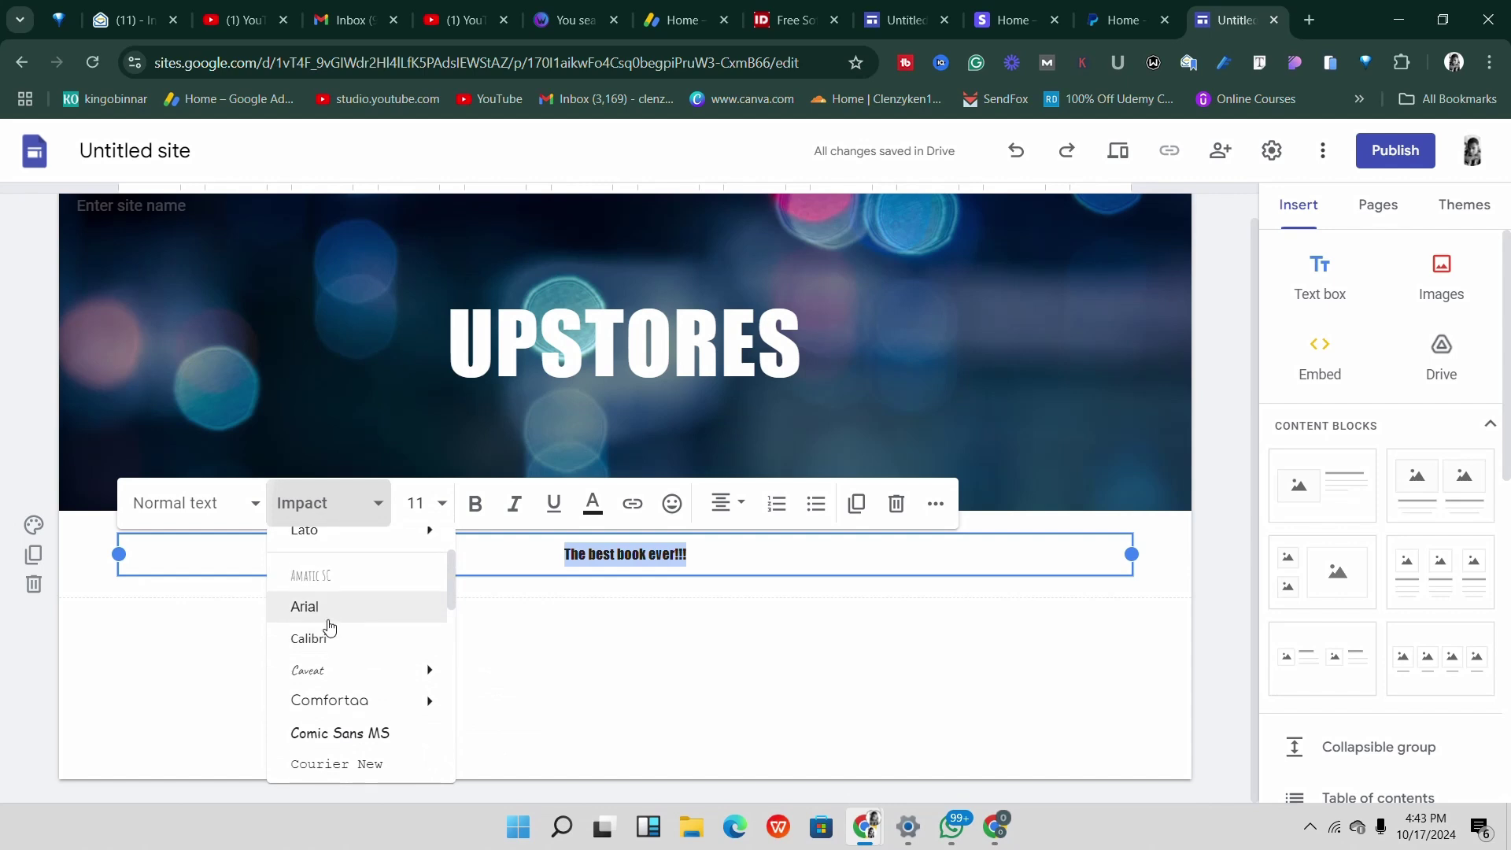
click(329, 614)
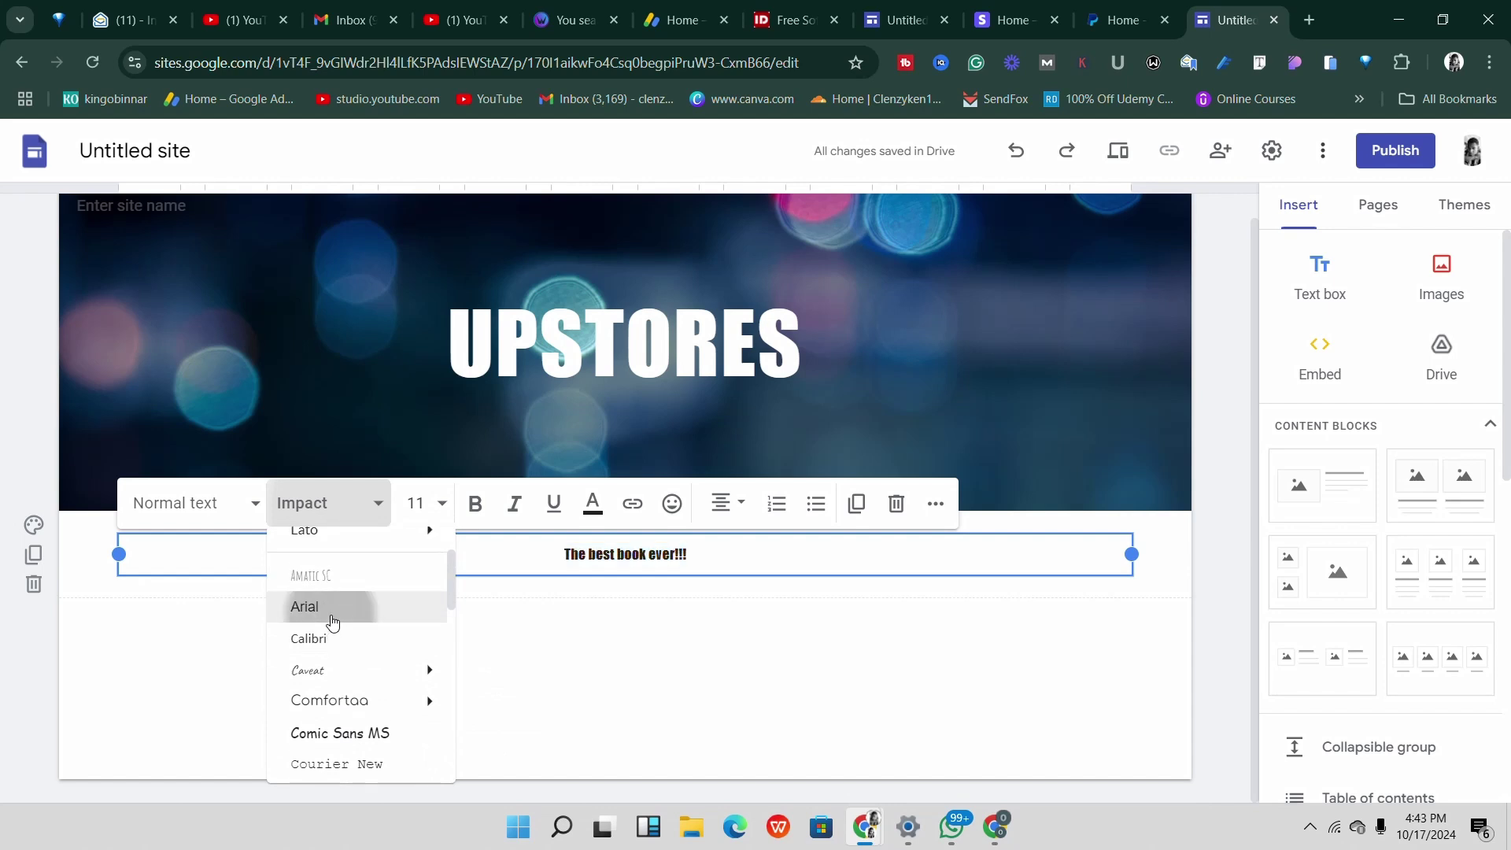
Set the selected tagline's font to Comic Sans MS and deselect the text.
click(368, 517)
scroll(378, 630, down, 2)
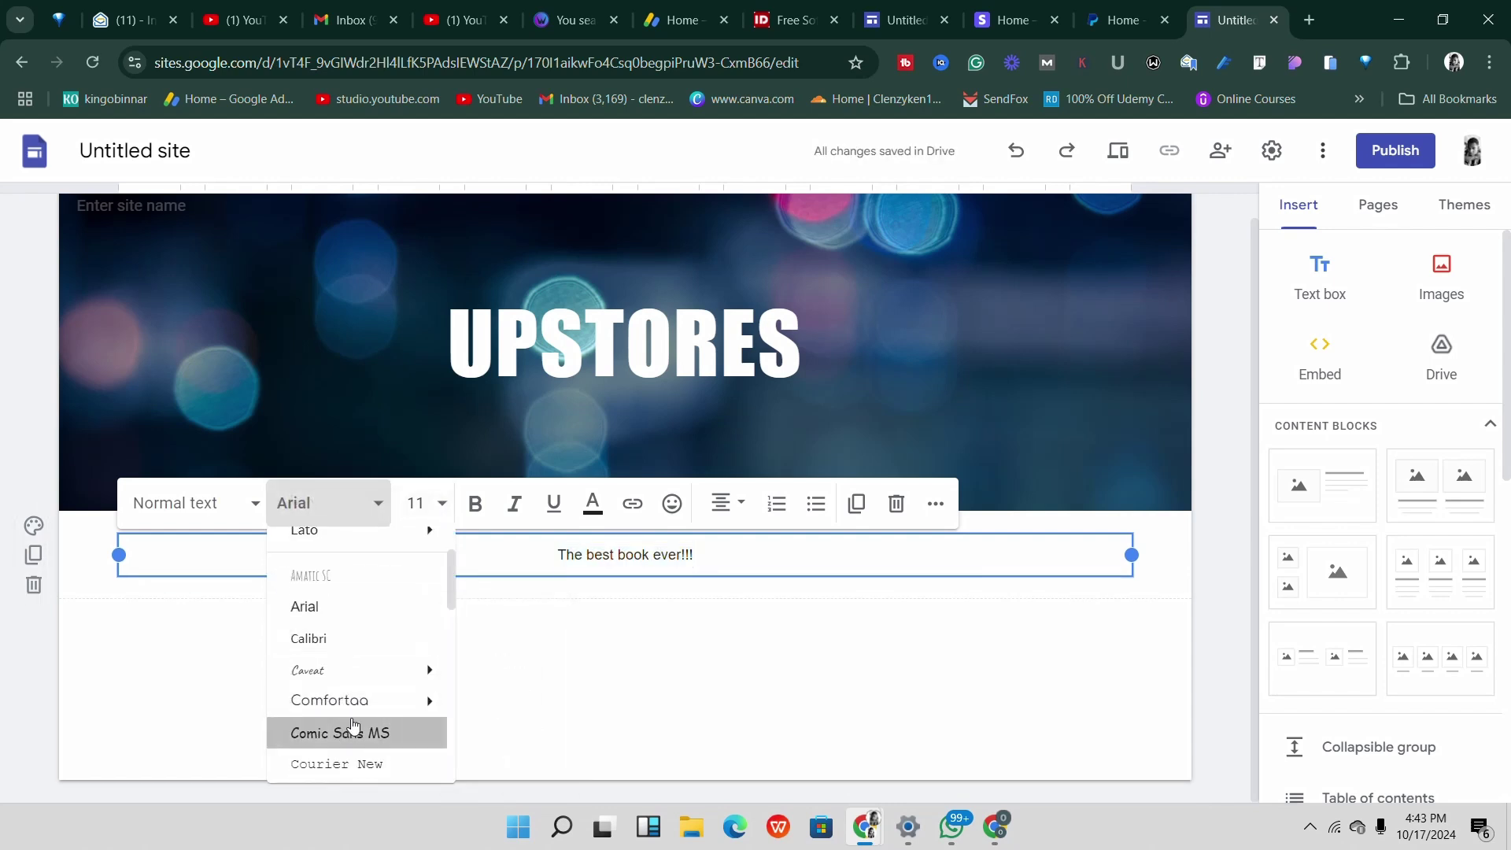
click(353, 730)
click(486, 660)
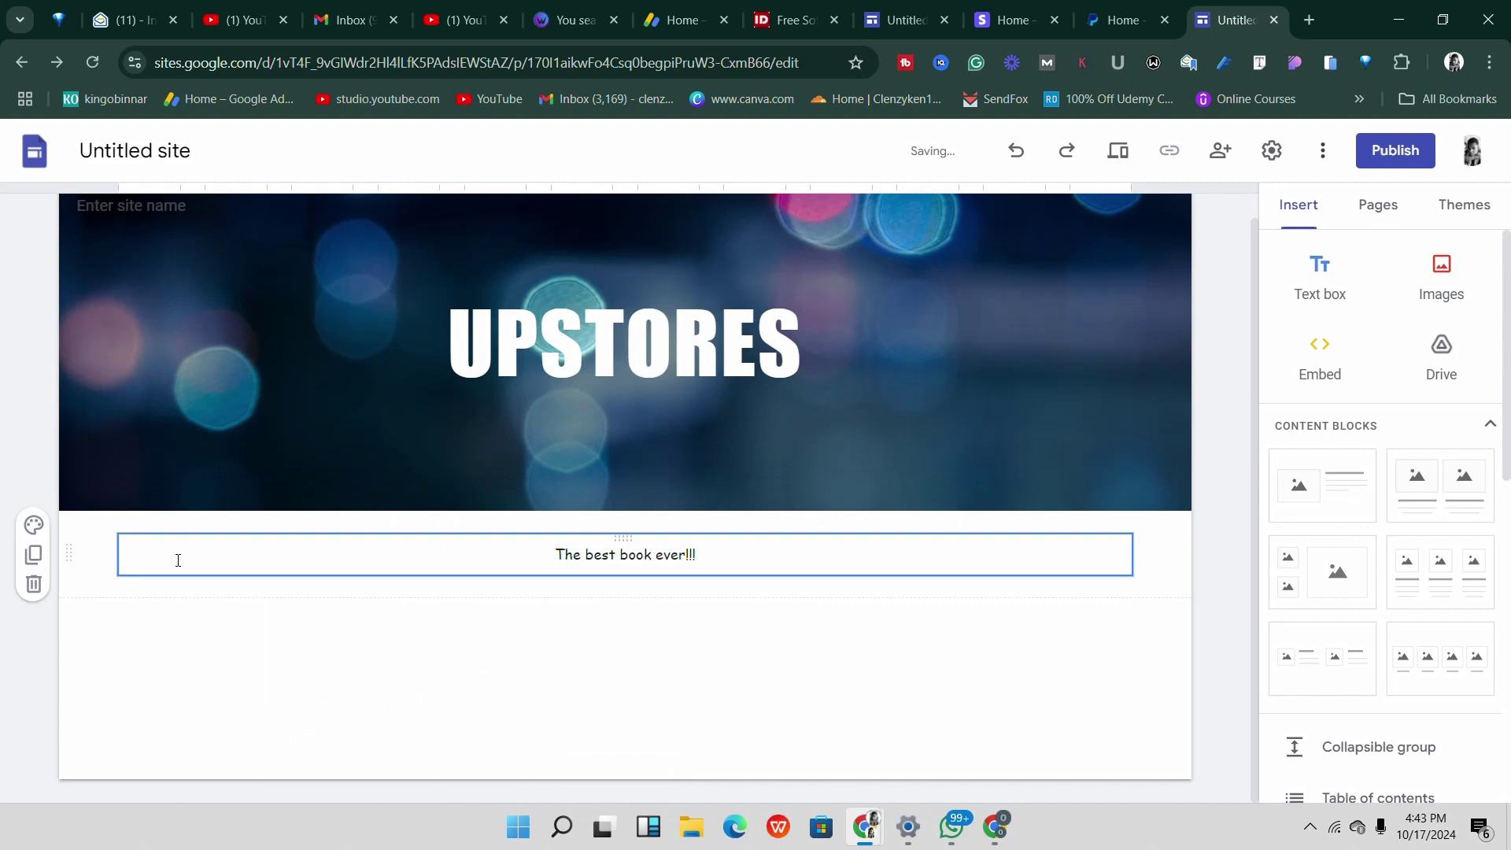
Apply the Style 3 section color to the tagline's section.
click(29, 527)
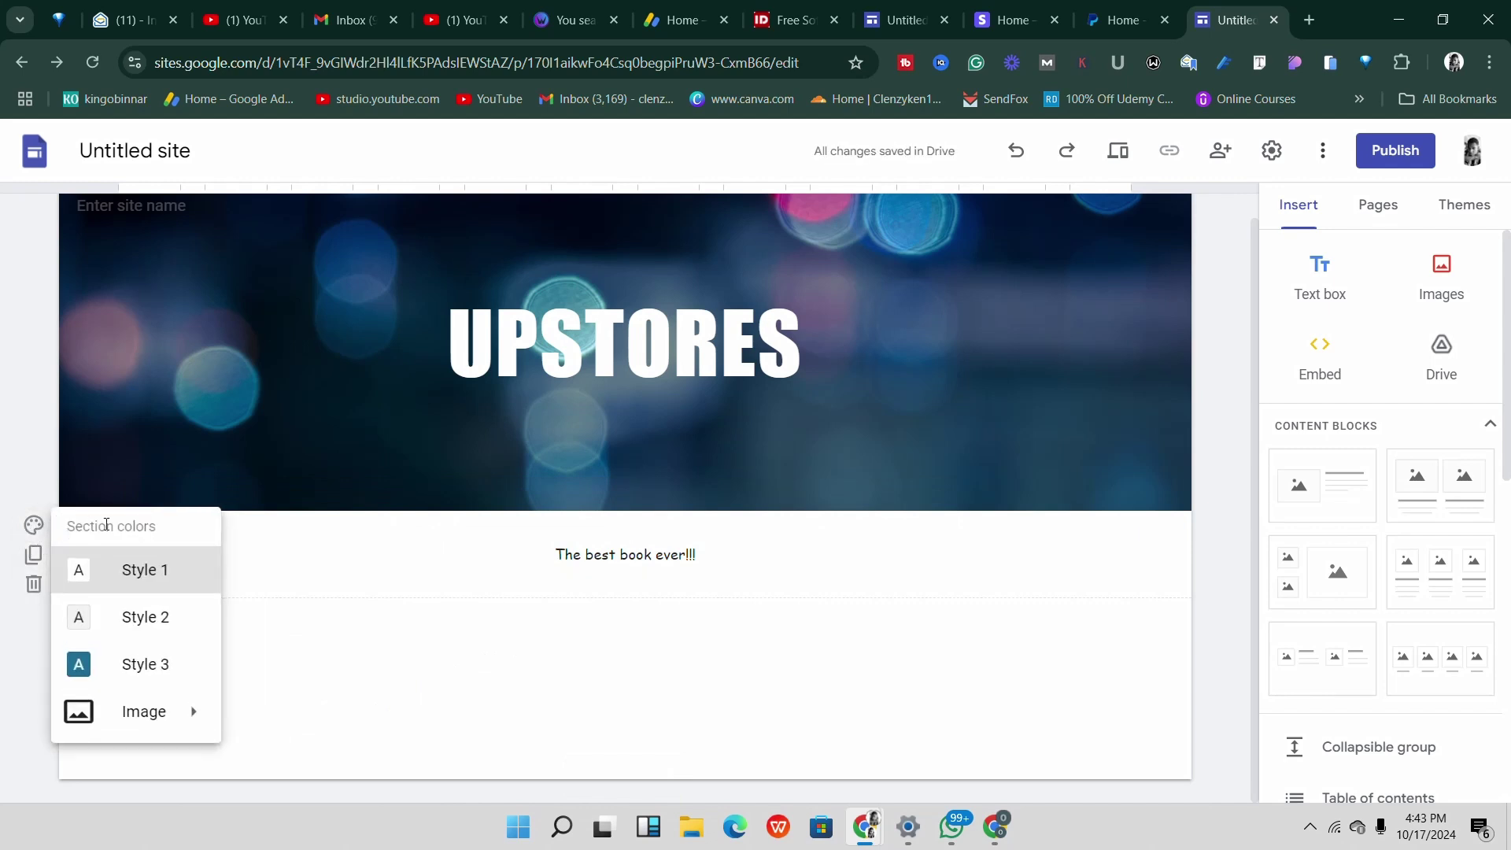
click(145, 666)
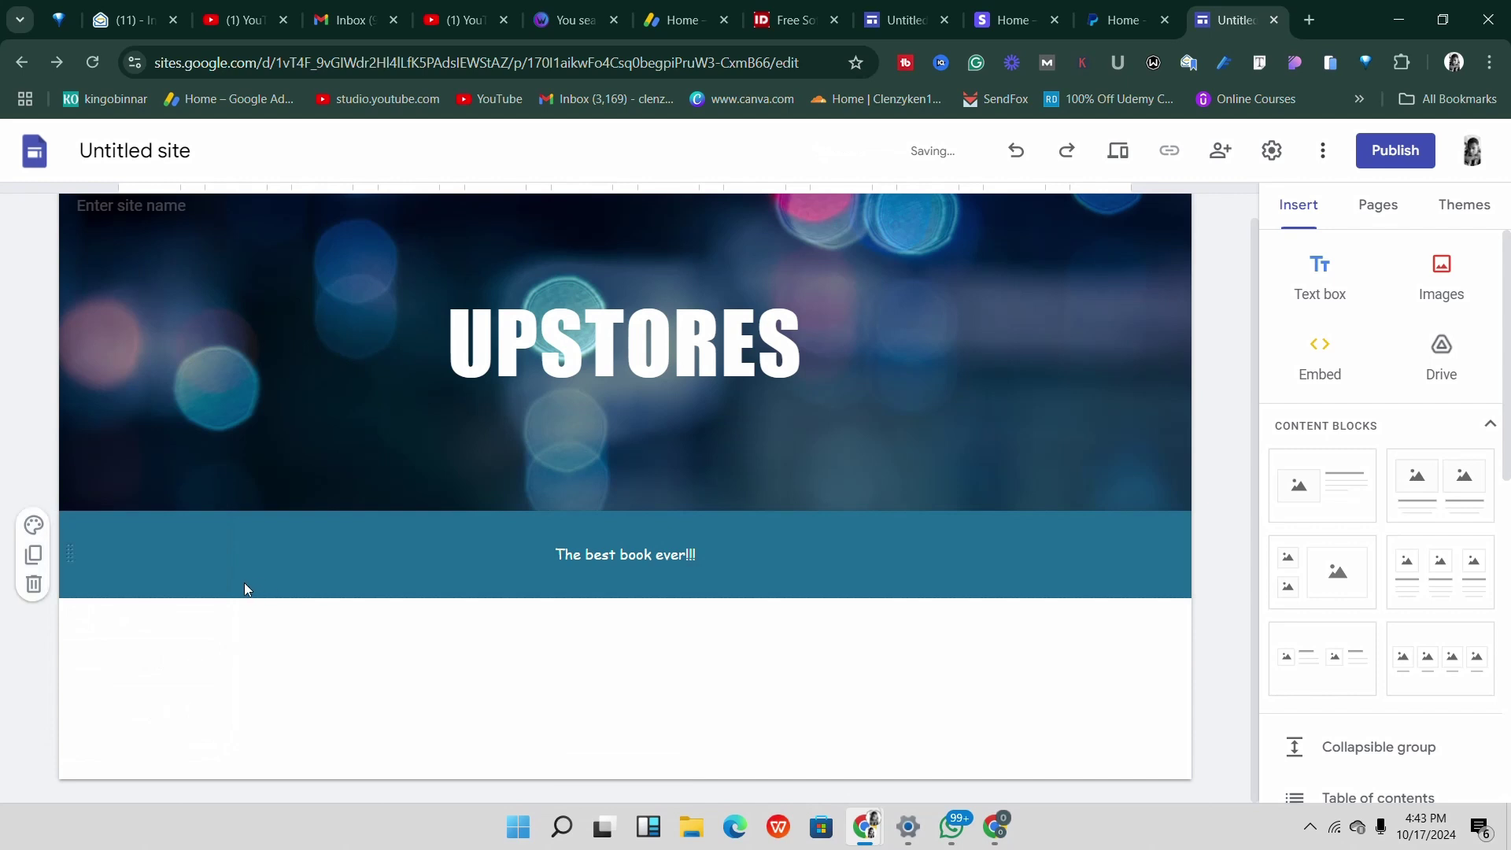
click(33, 525)
mouse_move(146, 731)
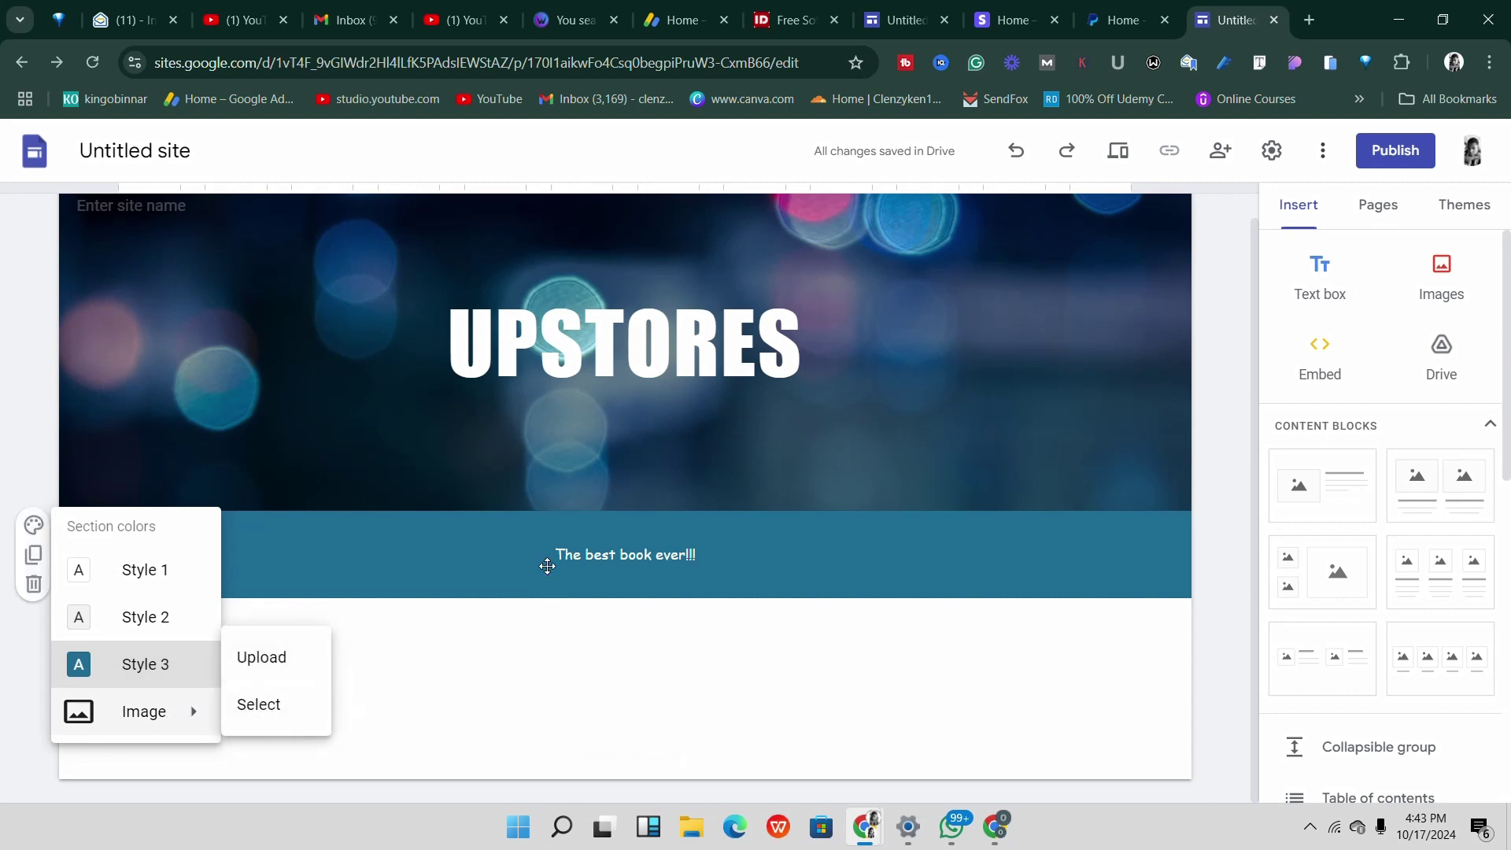
click(508, 455)
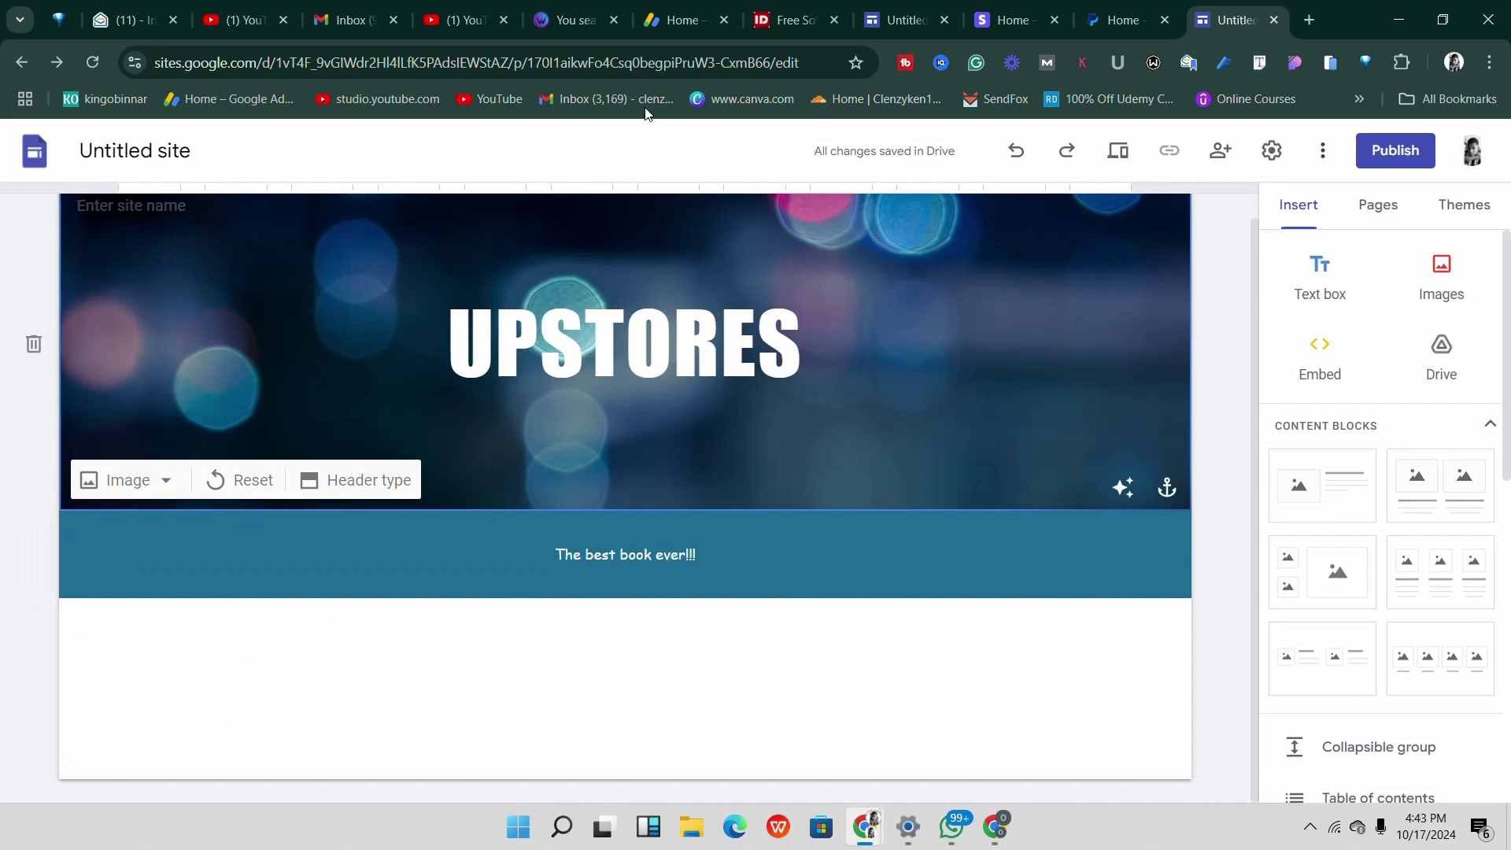
Insert the content block with four captioned images beneath the tagline band and duplicate it twice, checking the sample site for reference.
click(869, 11)
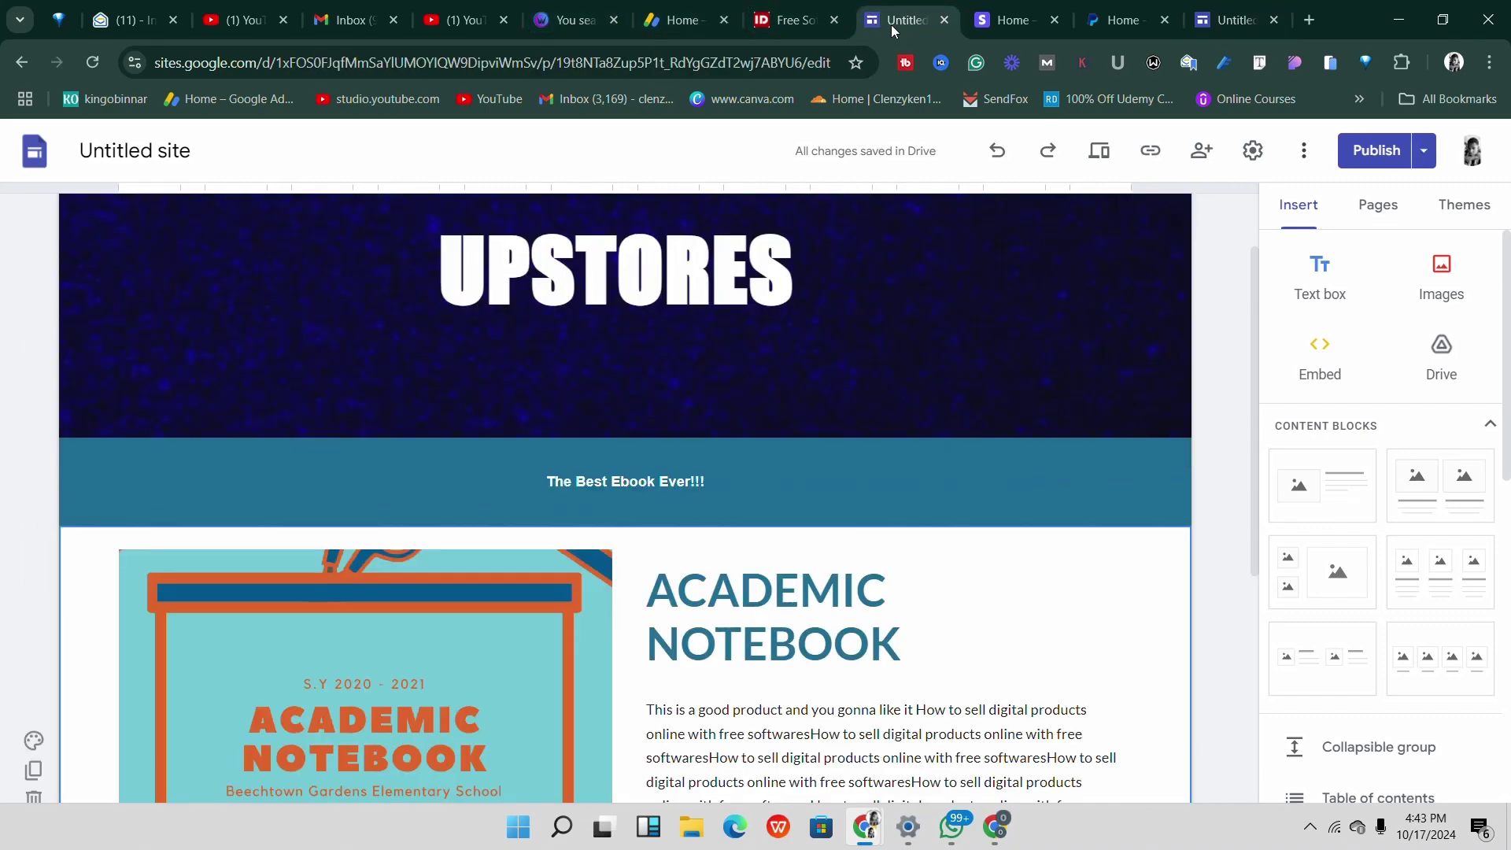
click(1232, 20)
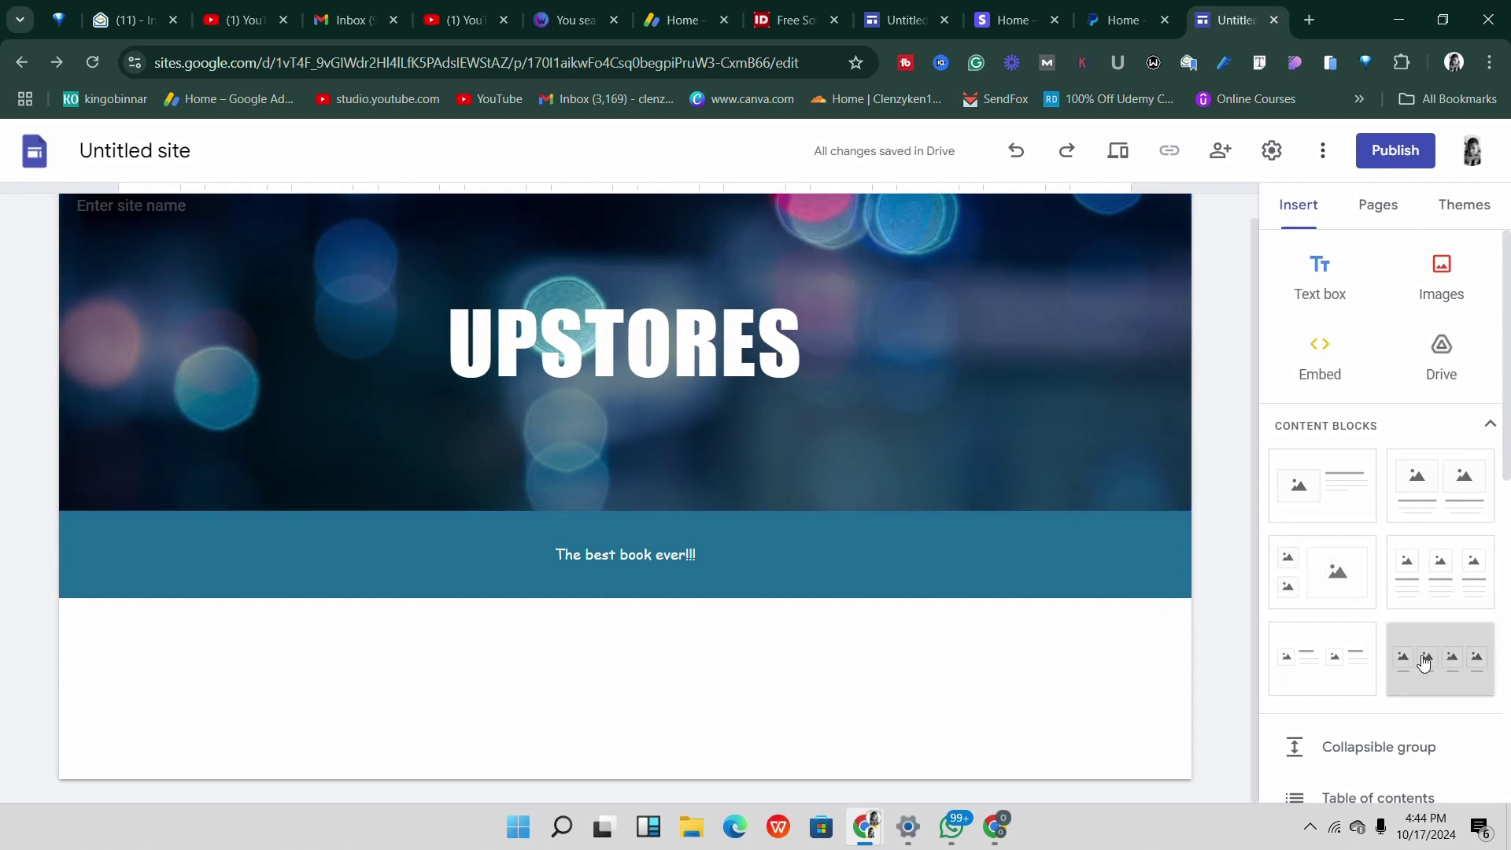
drag(1438, 657, 691, 685)
scroll(740, 661, down, 2)
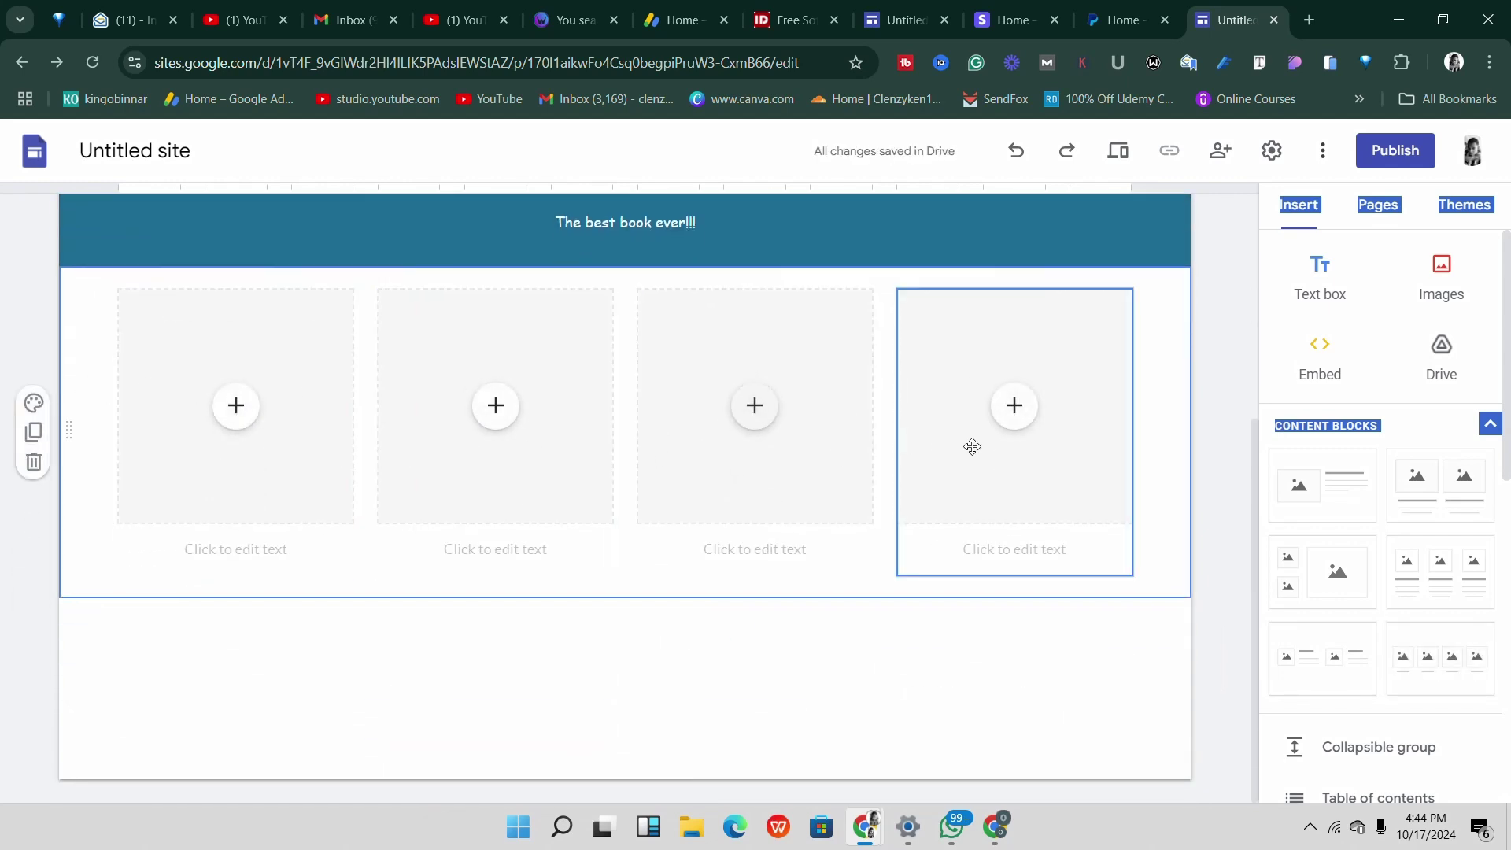
click(33, 432)
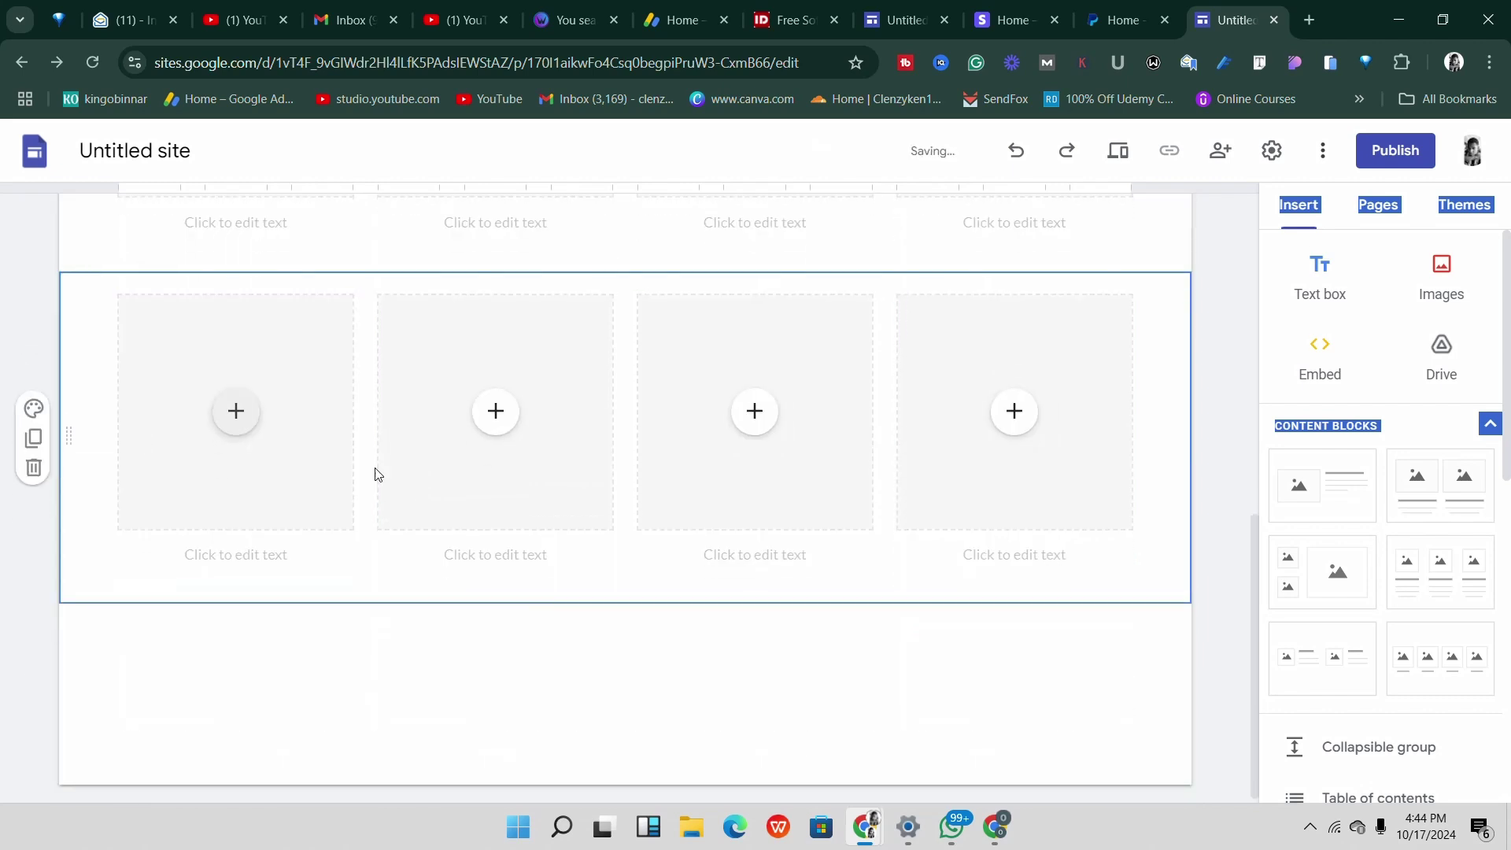
click(33, 438)
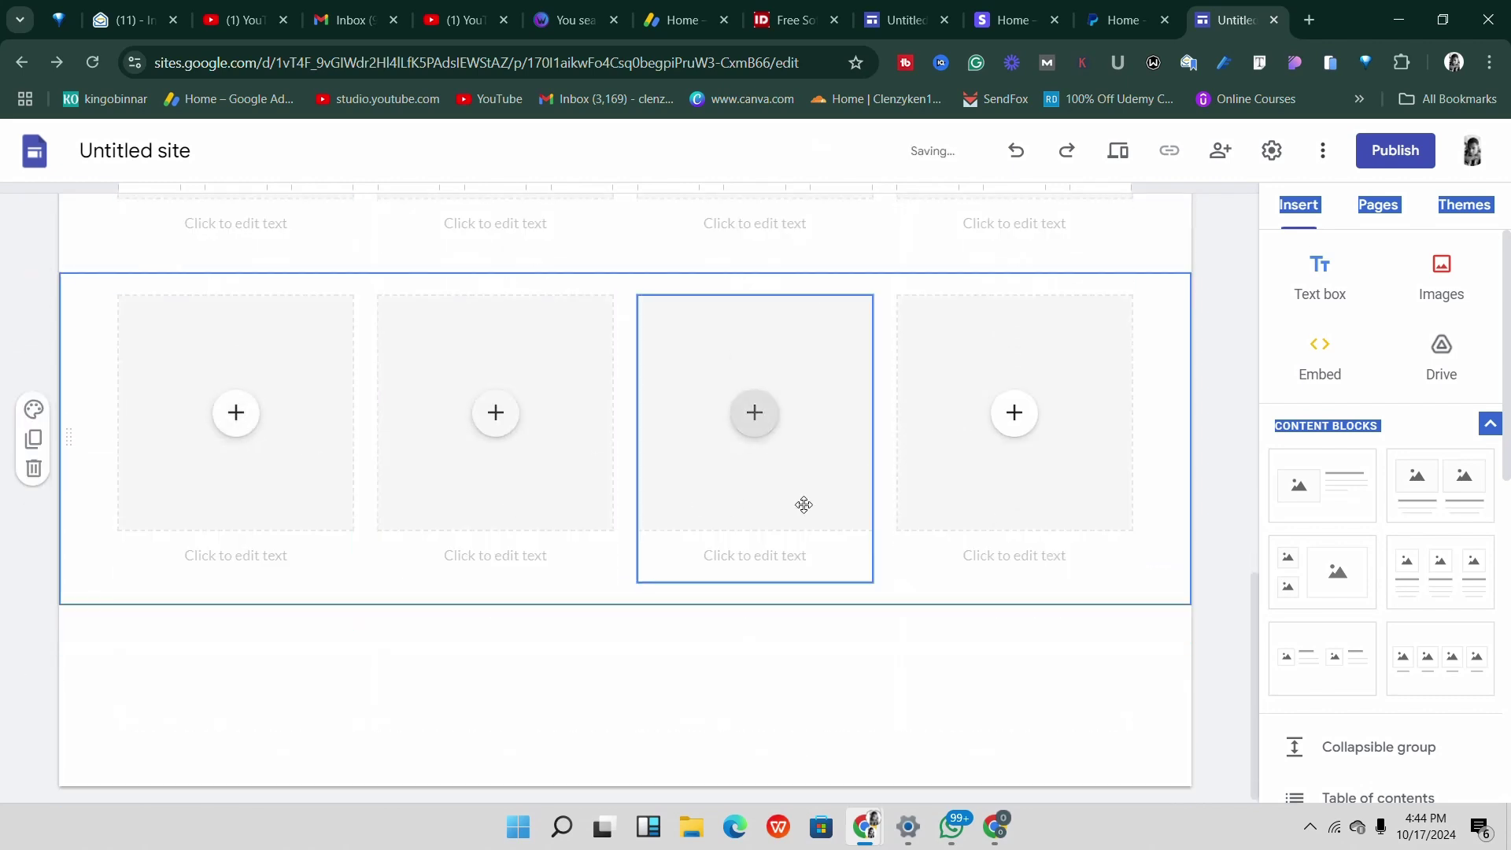
Delete all three rows of four captioned image placeholders beneath the tagline band.
click(33, 469)
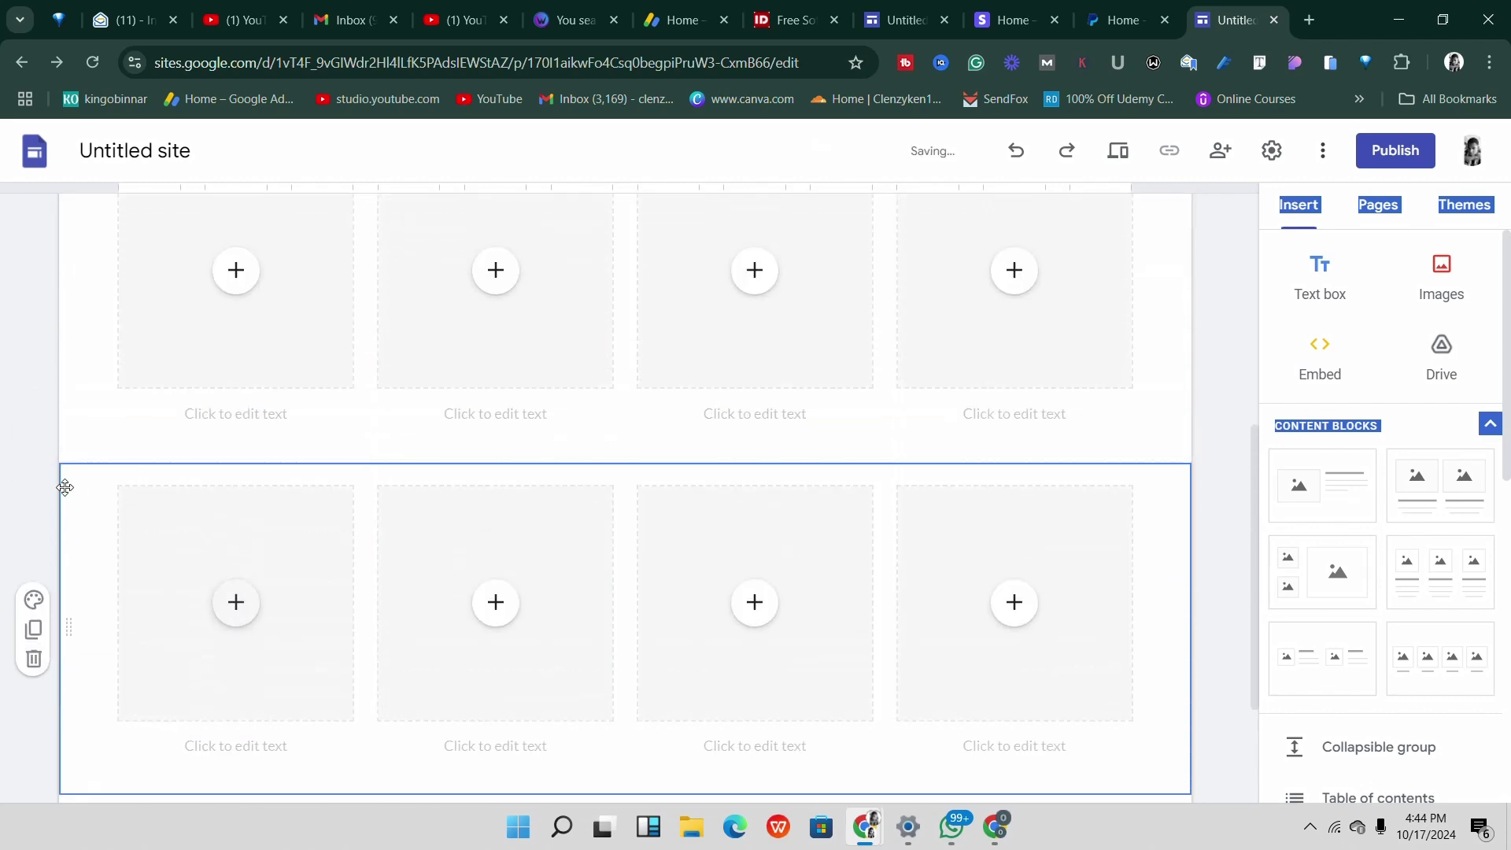
click(33, 659)
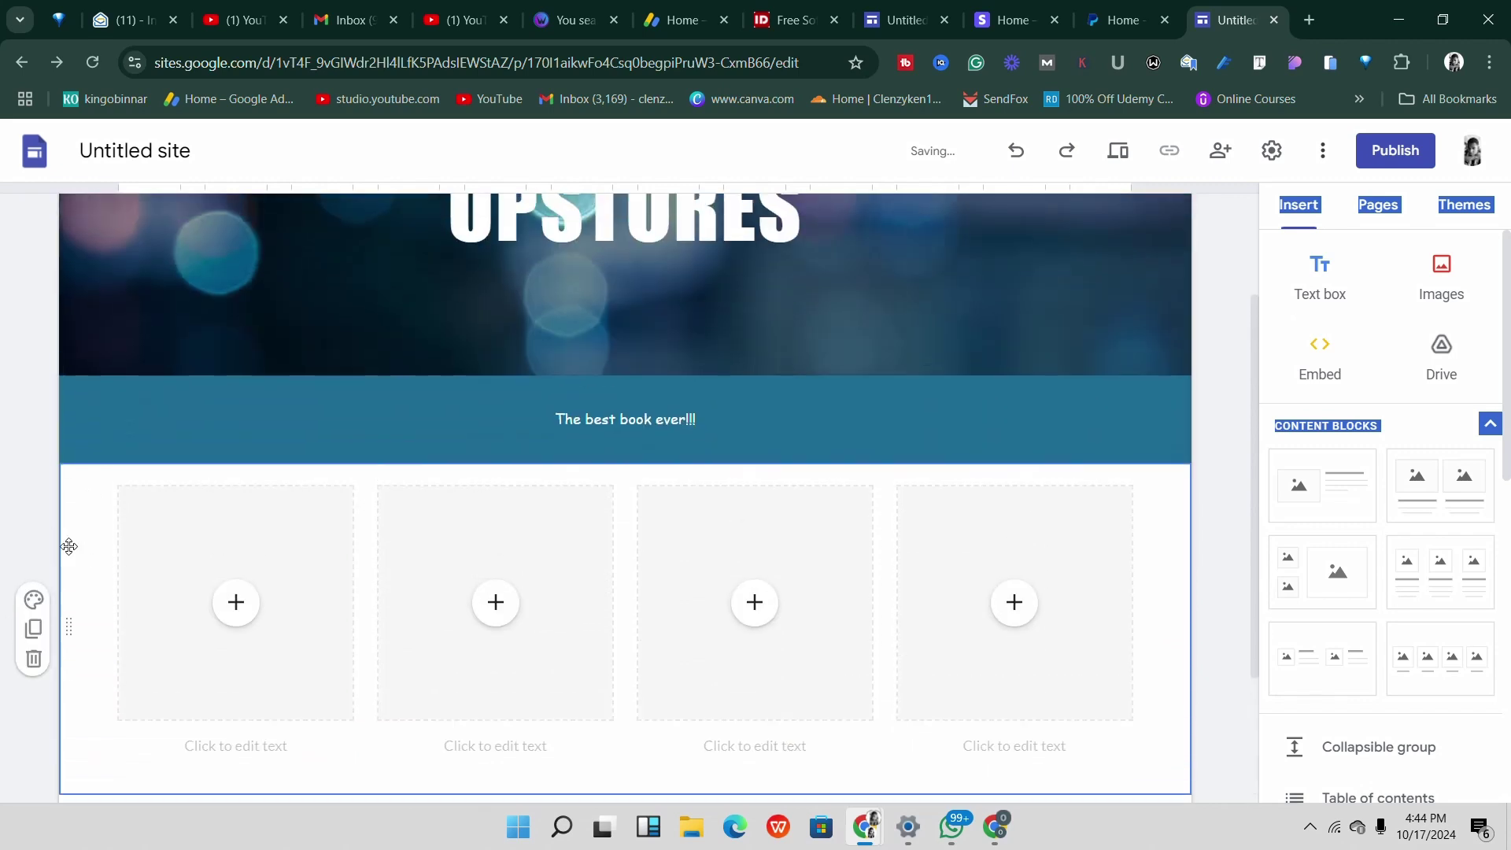
click(31, 659)
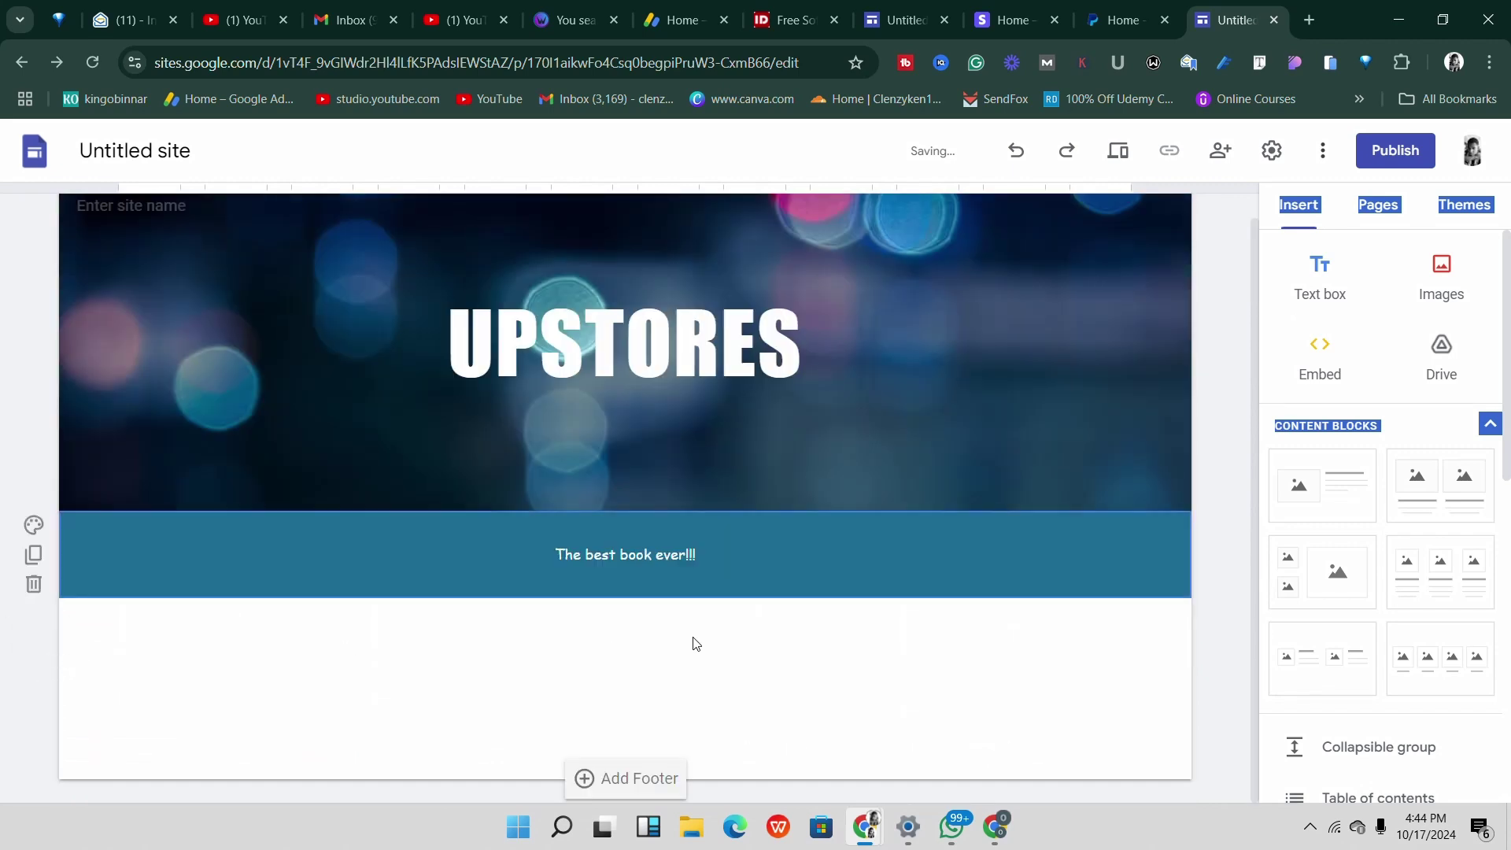
drag(1339, 499, 1431, 504)
scroll(1385, 530, down, 4)
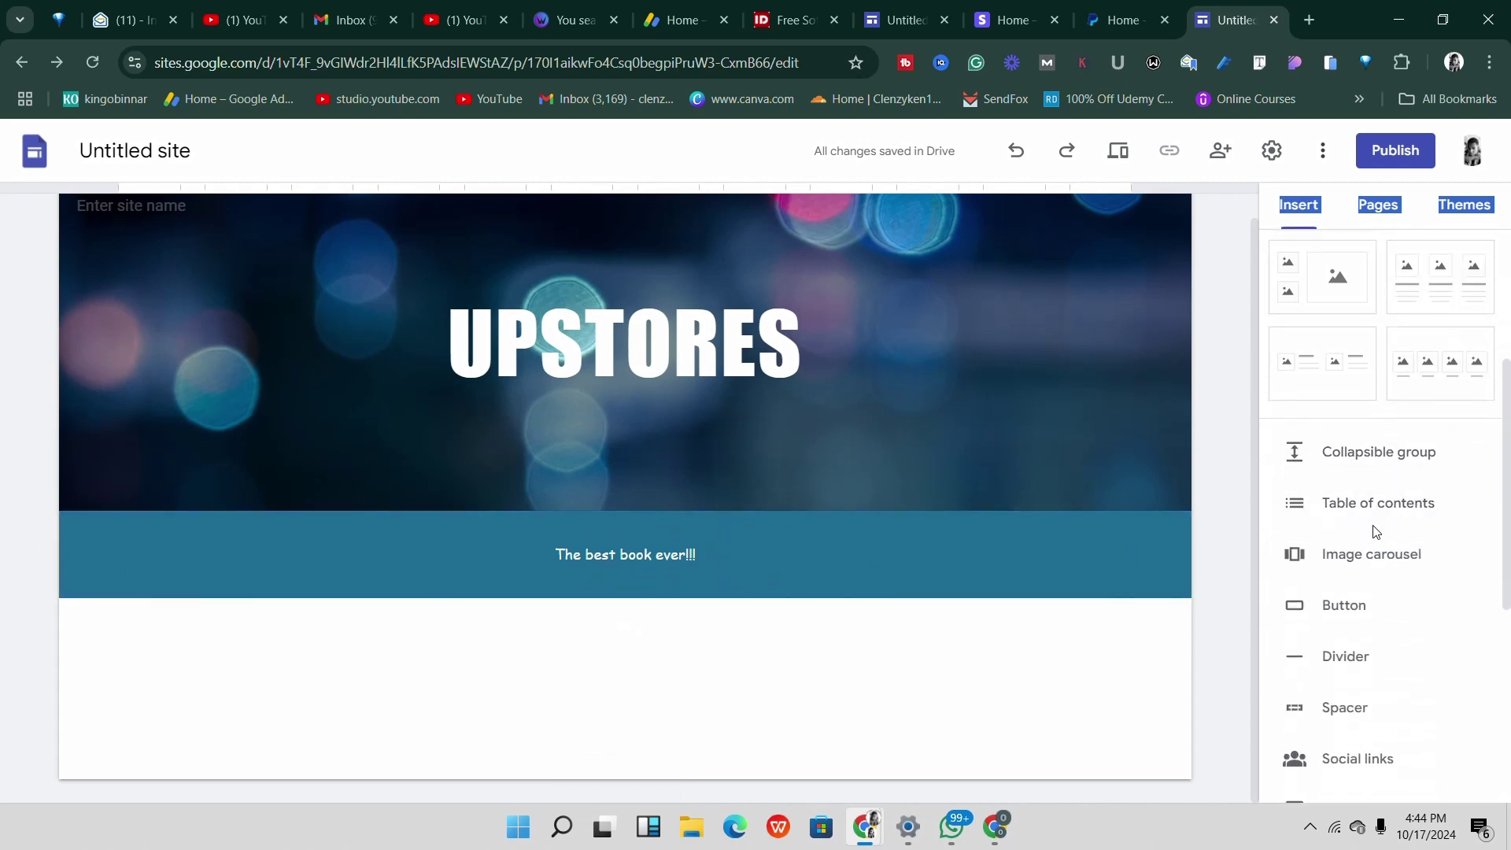
Insert the content block with one image beside a title and text beneath the tagline band, keeping the image placeholder left of the text.
scroll(1373, 504, up, 4)
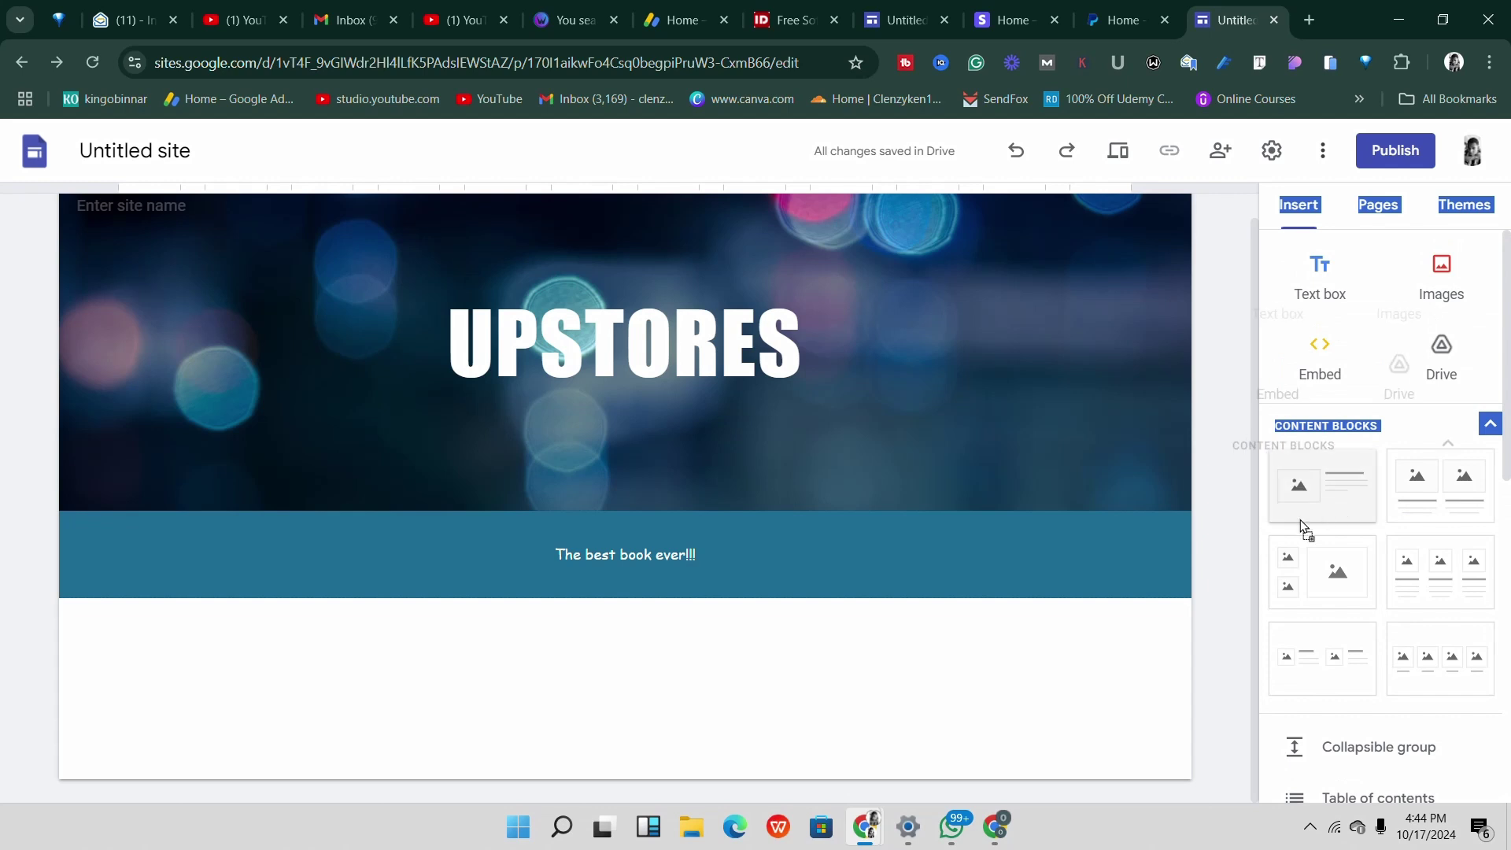
drag(1326, 503, 1300, 479)
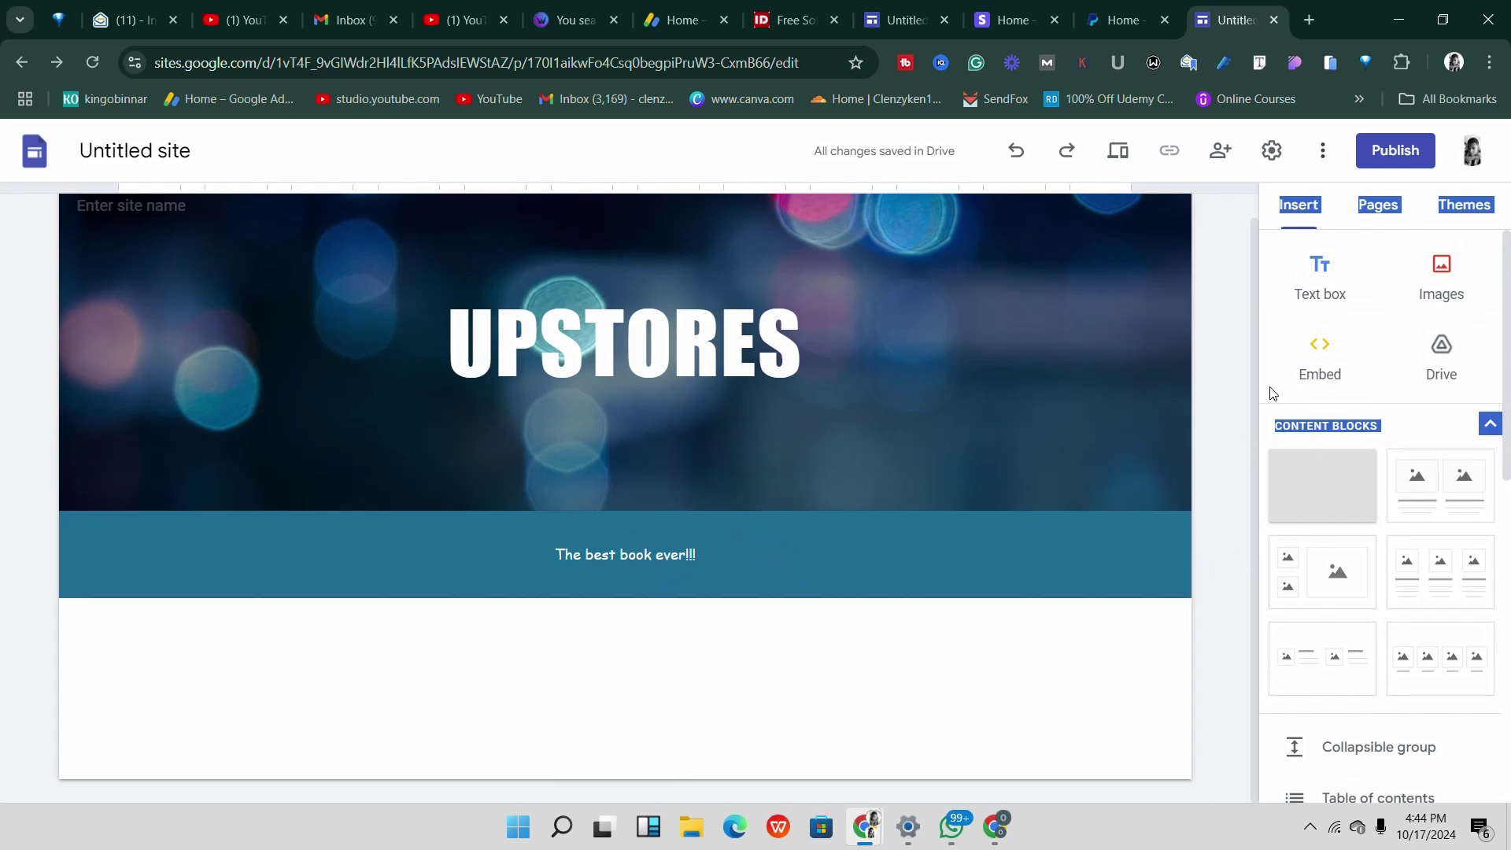
drag(1272, 392, 580, 663)
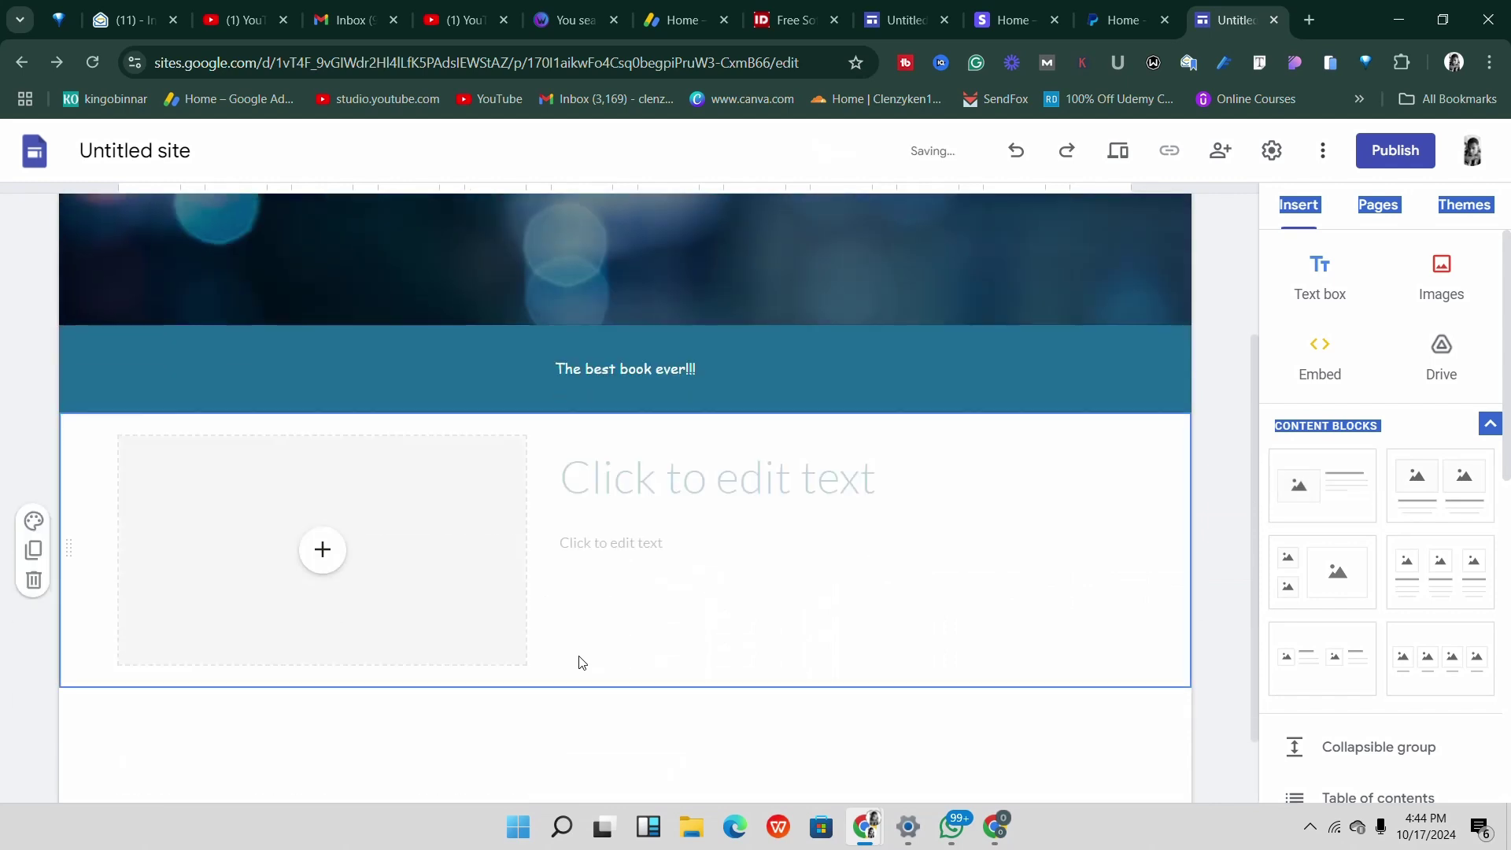
scroll(580, 663, down, 1)
drag(401, 476, 981, 392)
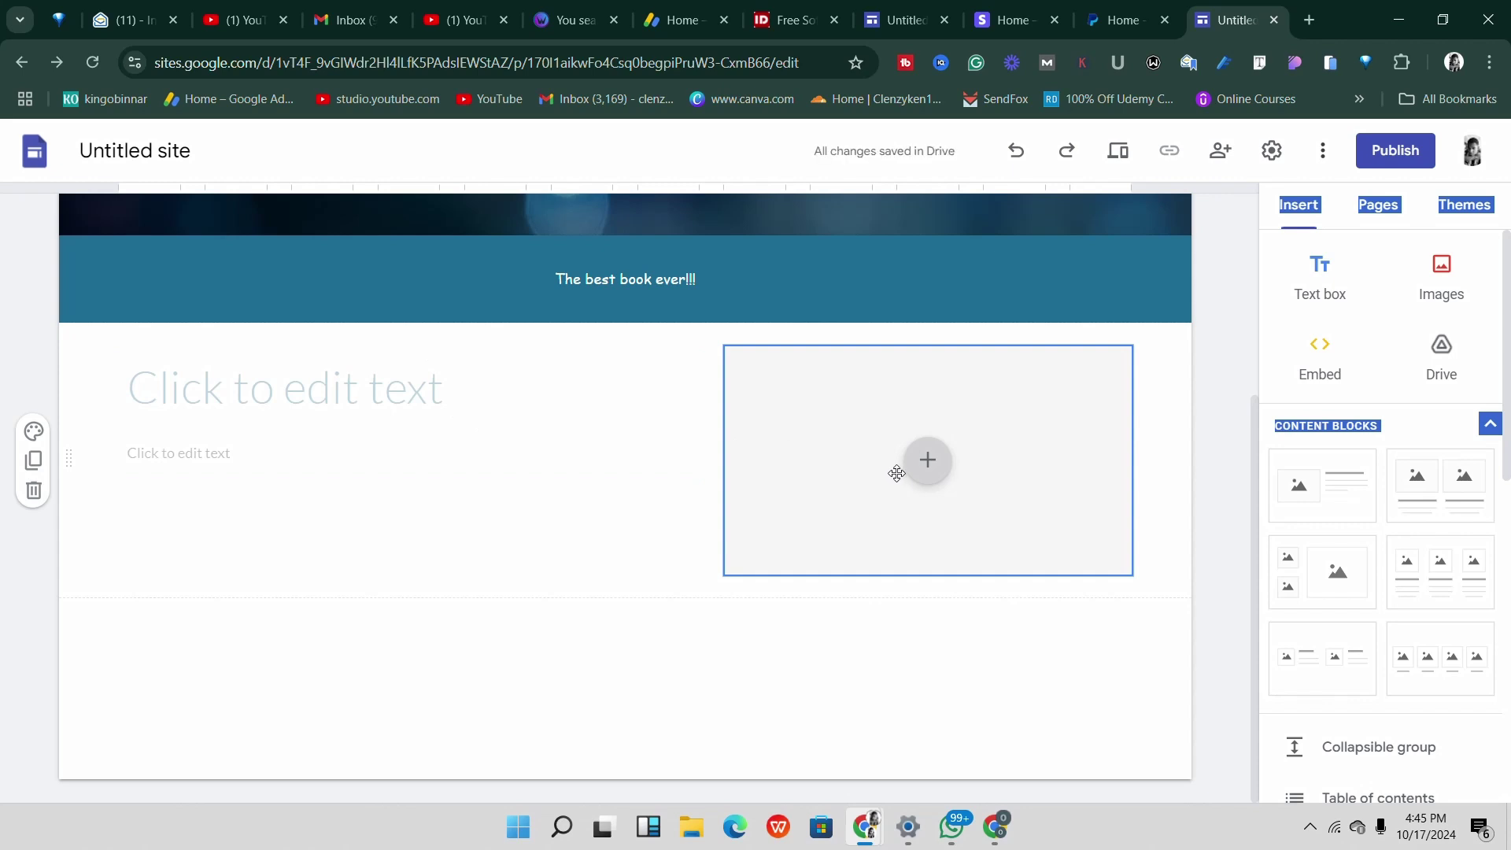
drag(899, 463, 321, 405)
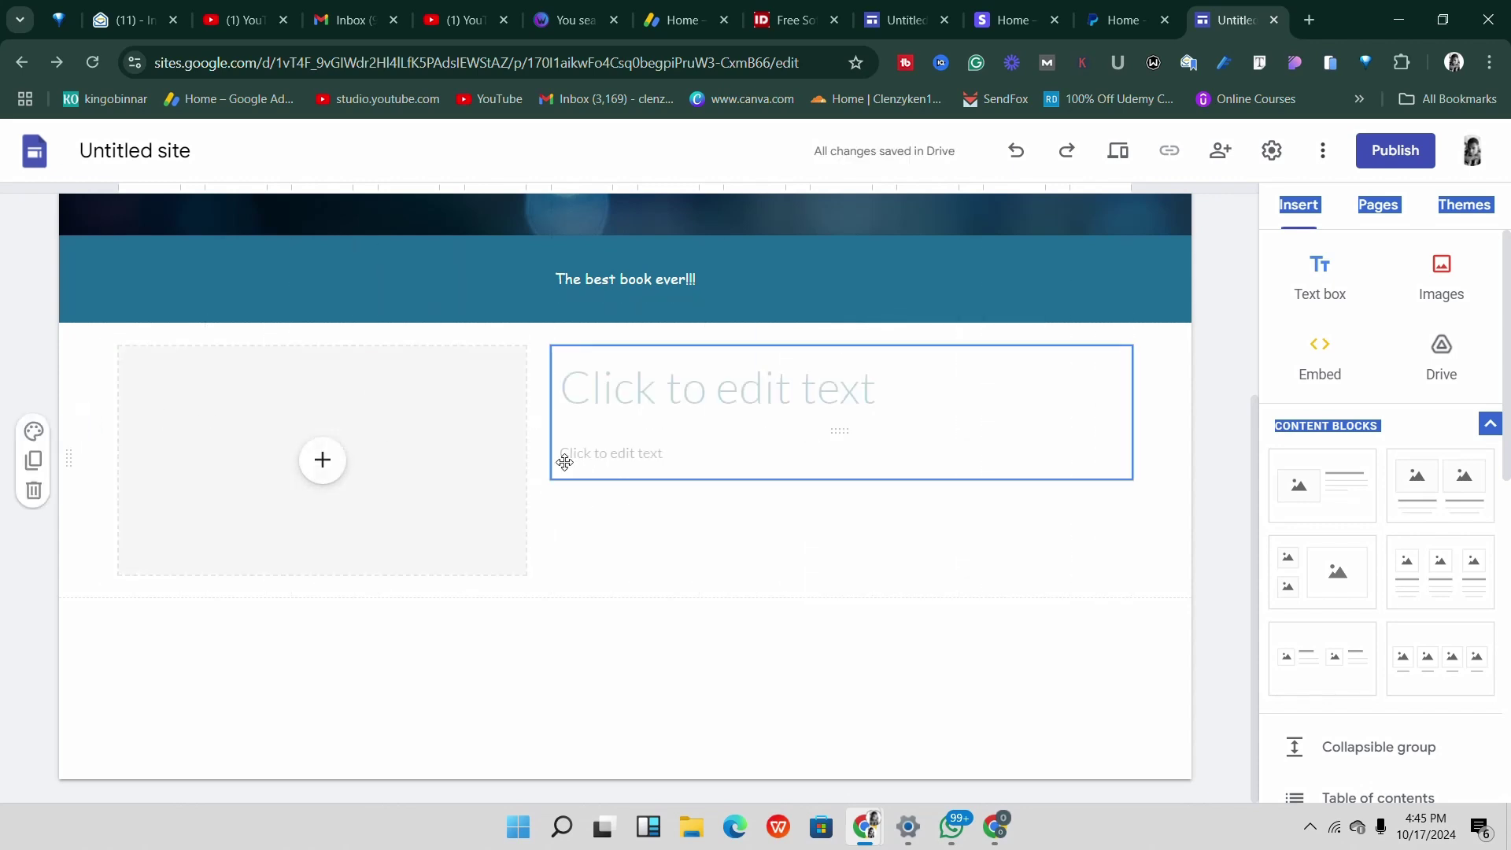
Check the sample site's product section as a reference and return to the new store page.
scroll(606, 476, up, 4)
scroll(625, 479, down, 3)
click(905, 20)
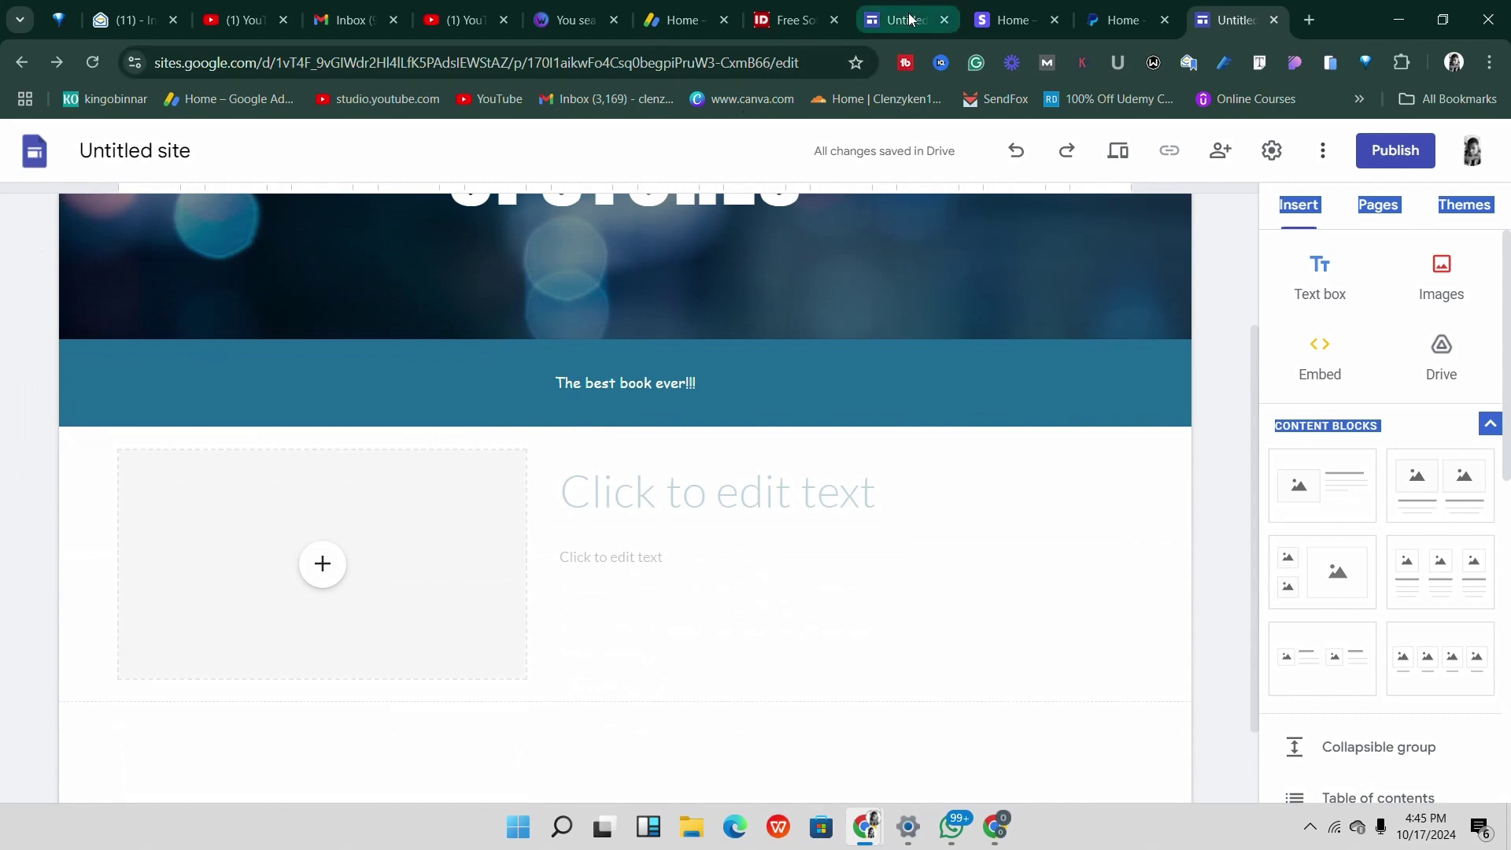
scroll(622, 472, down, 5)
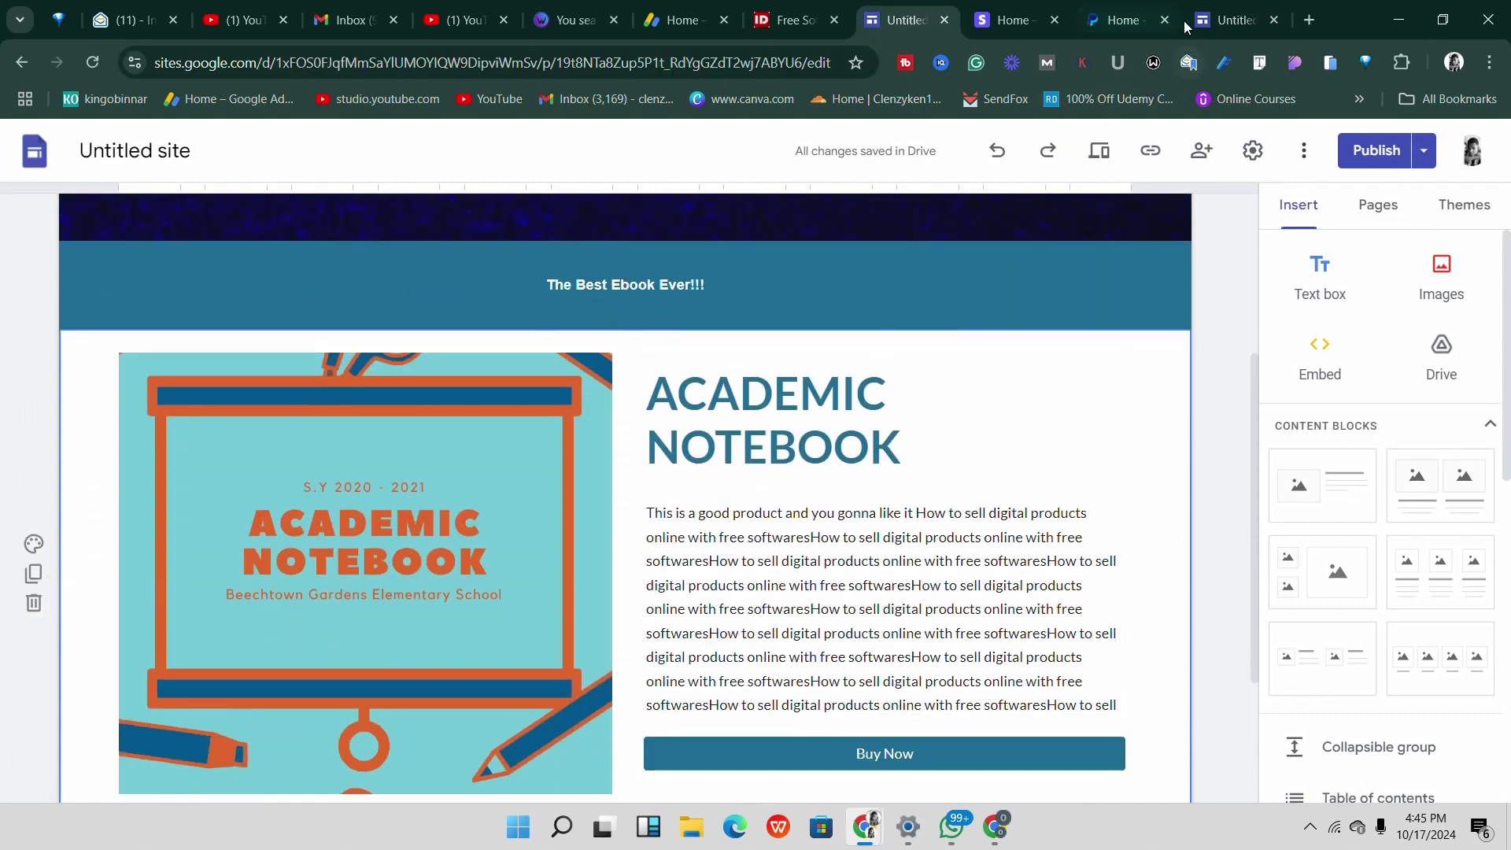
key(ctrl+9)
scroll(341, 567, down, 2)
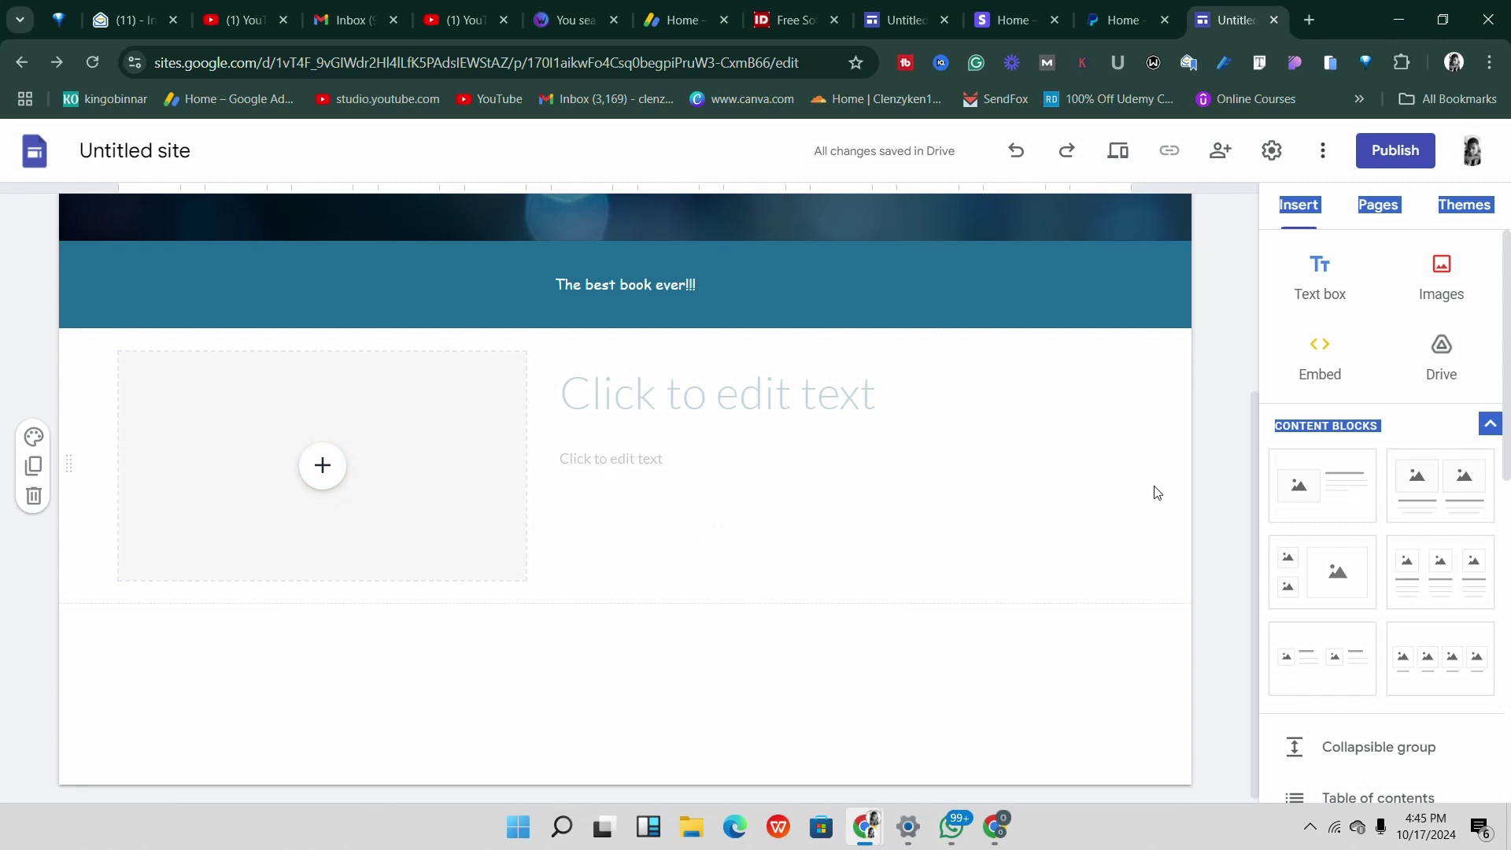
Insert a button named "Buy Now" with the link "Htt" and place it beneath the text in the product block.
scroll(1356, 443, down, 5)
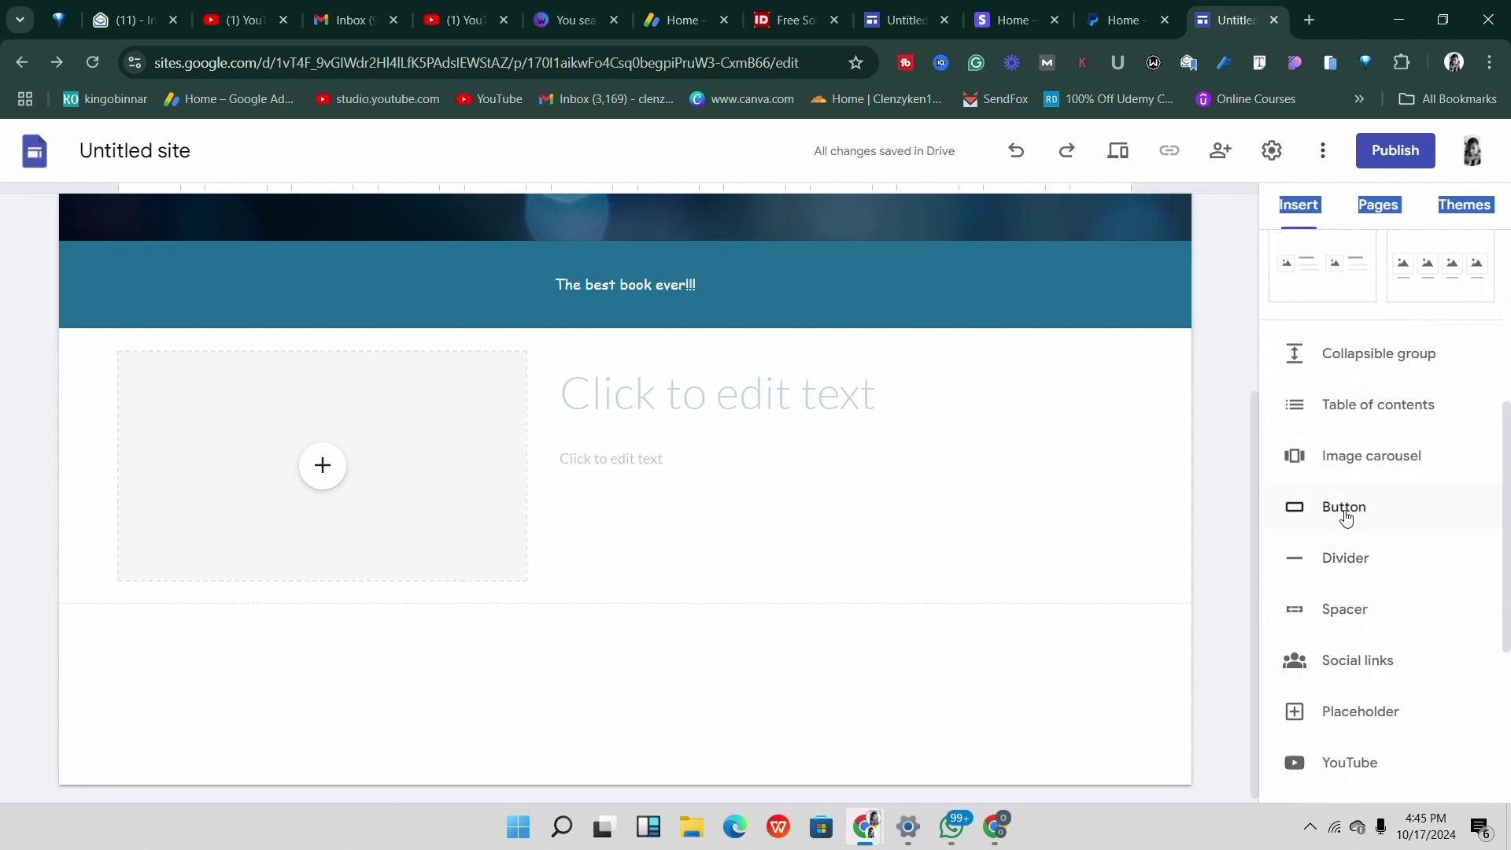
click(1346, 511)
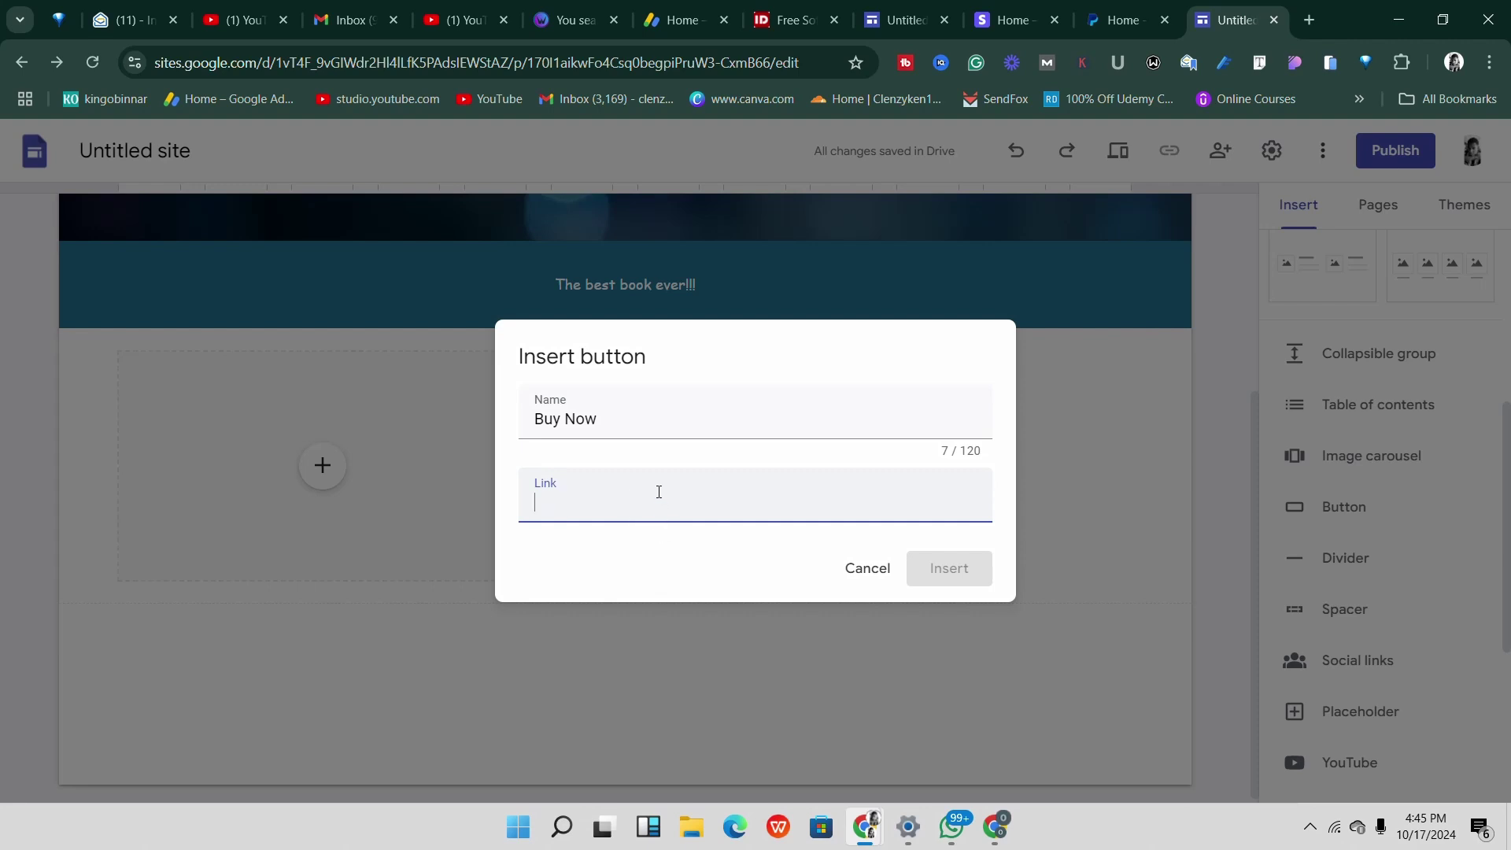
text(Htt)
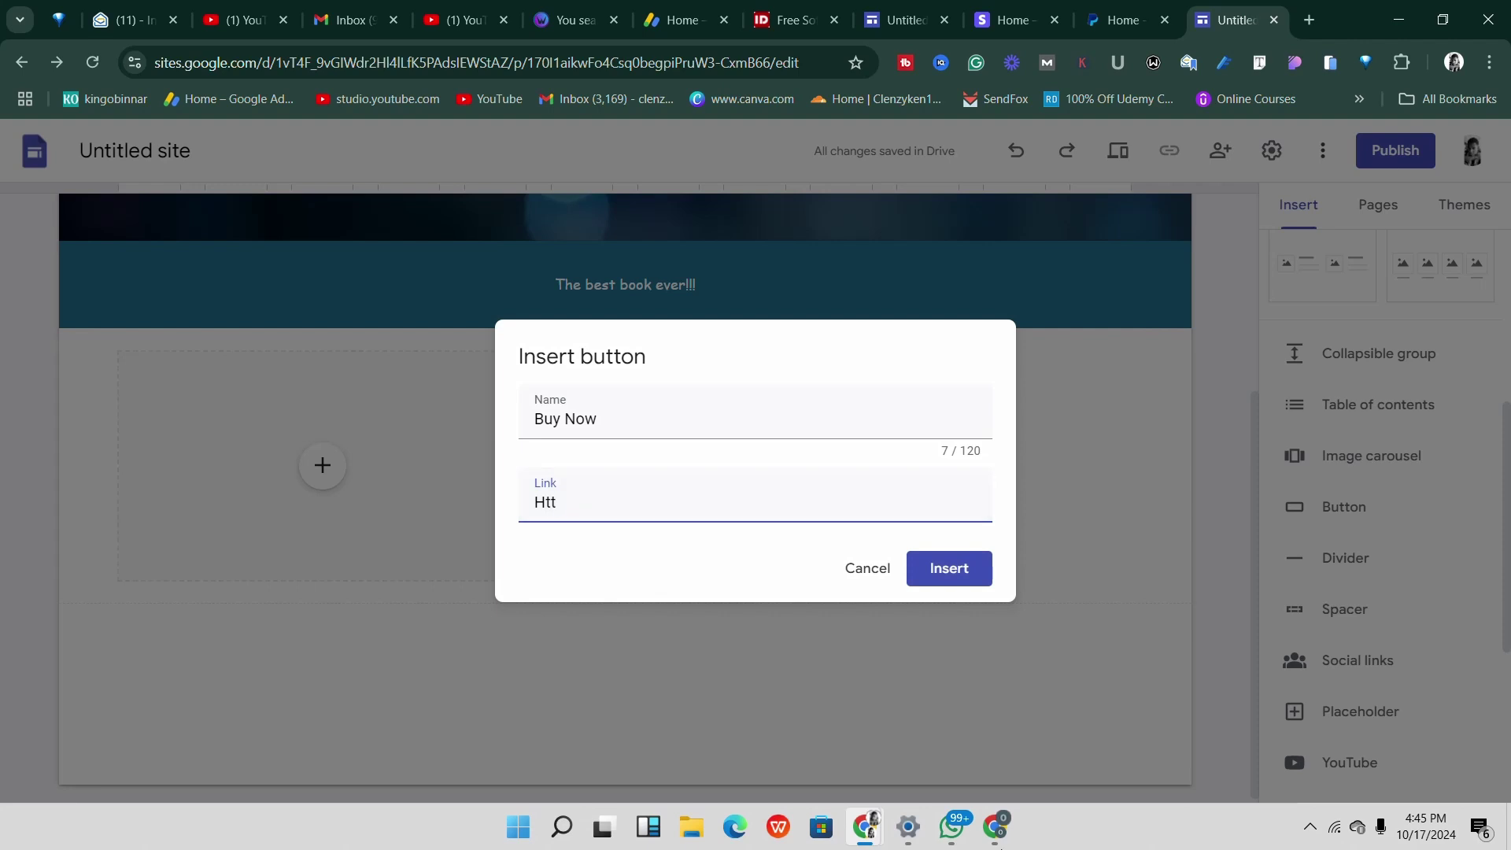
click(940, 569)
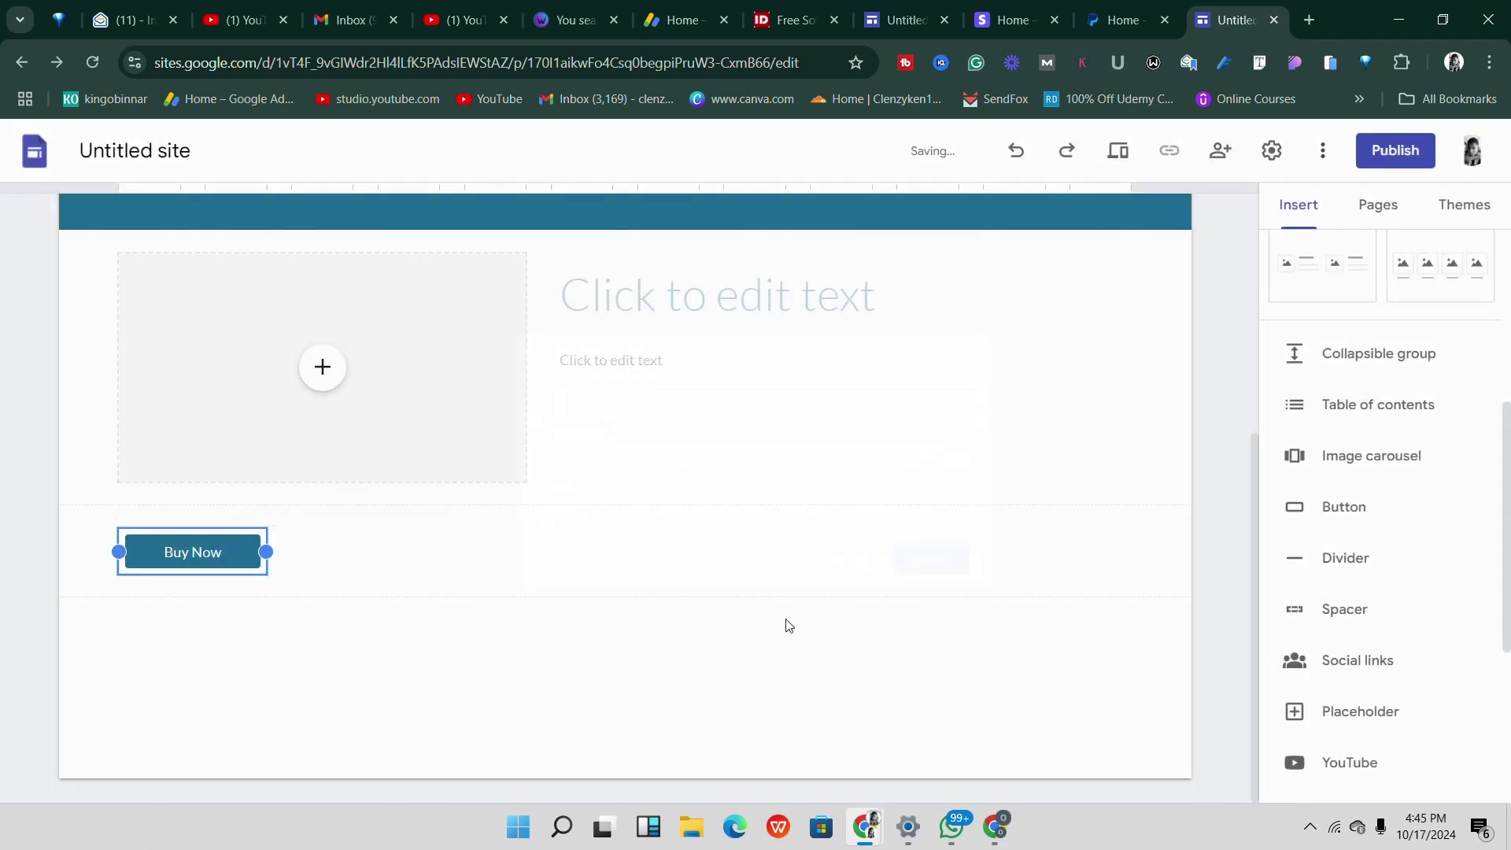
drag(209, 561, 711, 458)
Fill the product description above the button with the placeholder lines "thhdhdggdgd", "djhhhh" and "jdjjj".
click(658, 457)
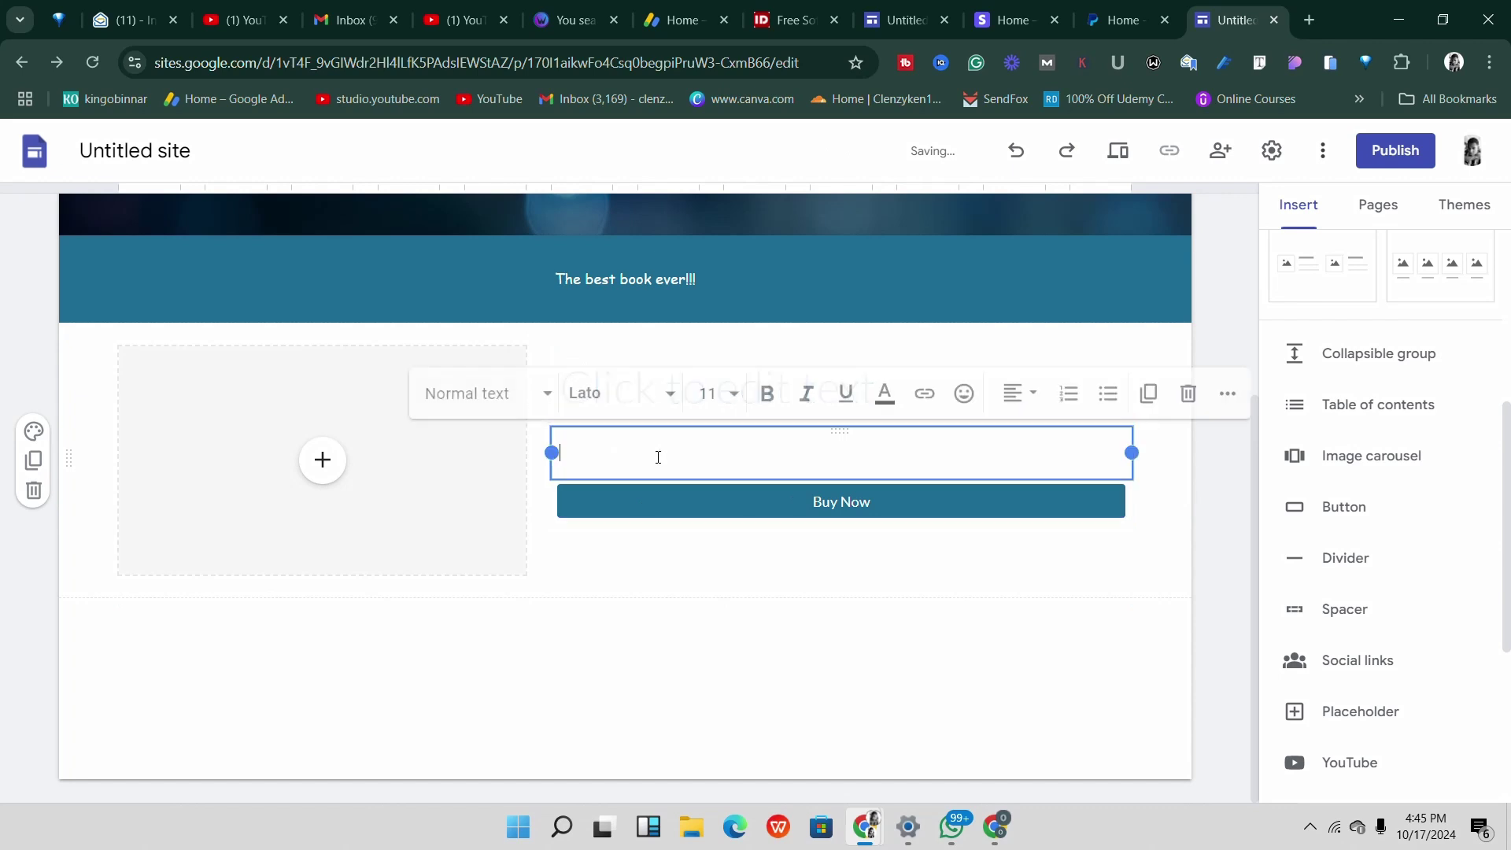
text(thhdhdggdgd)
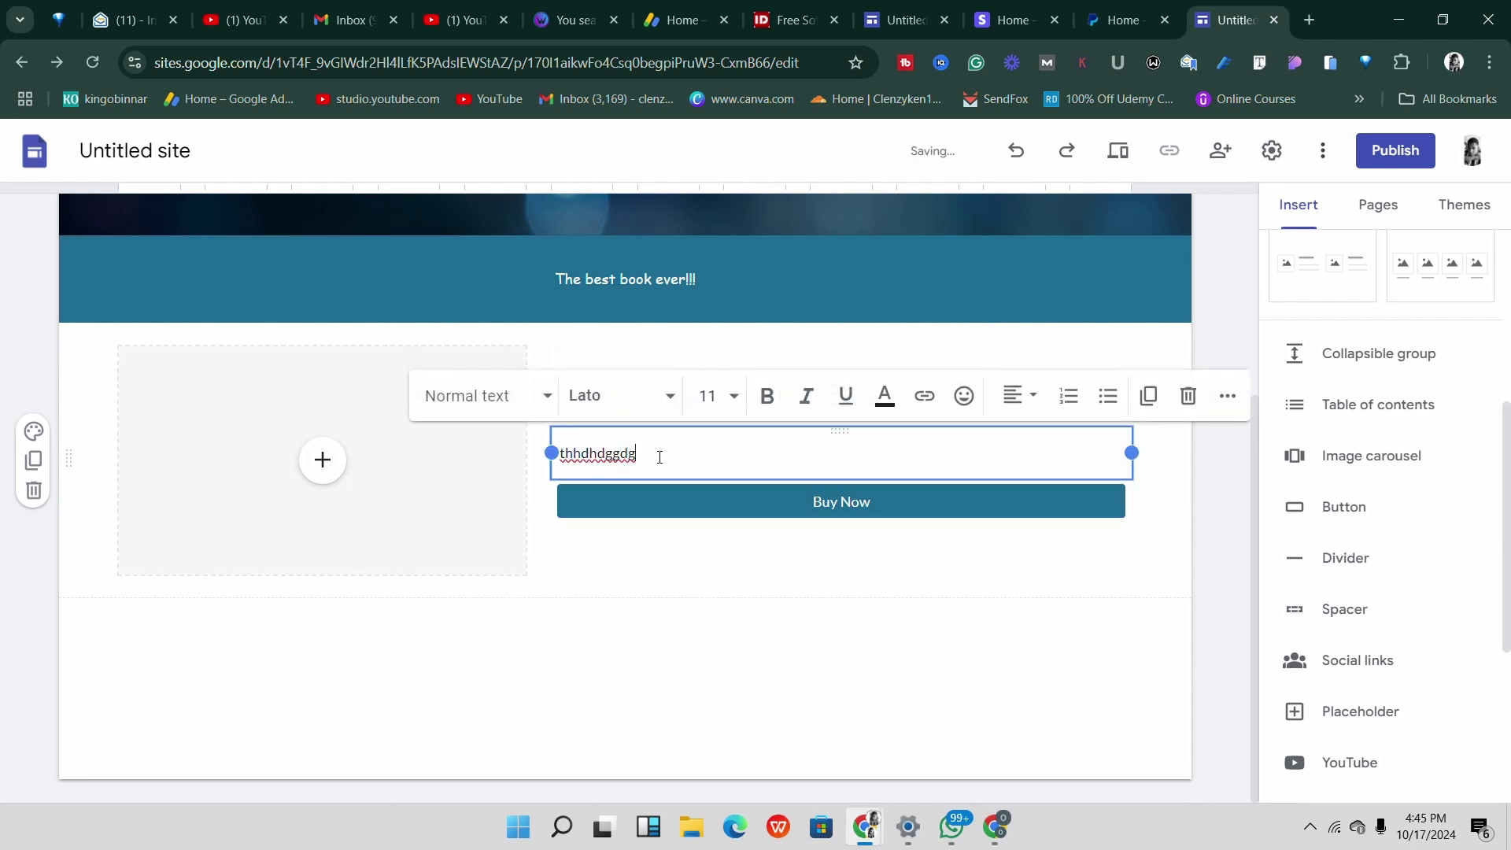
key(Return)
text(djhhhh)
key(Return)
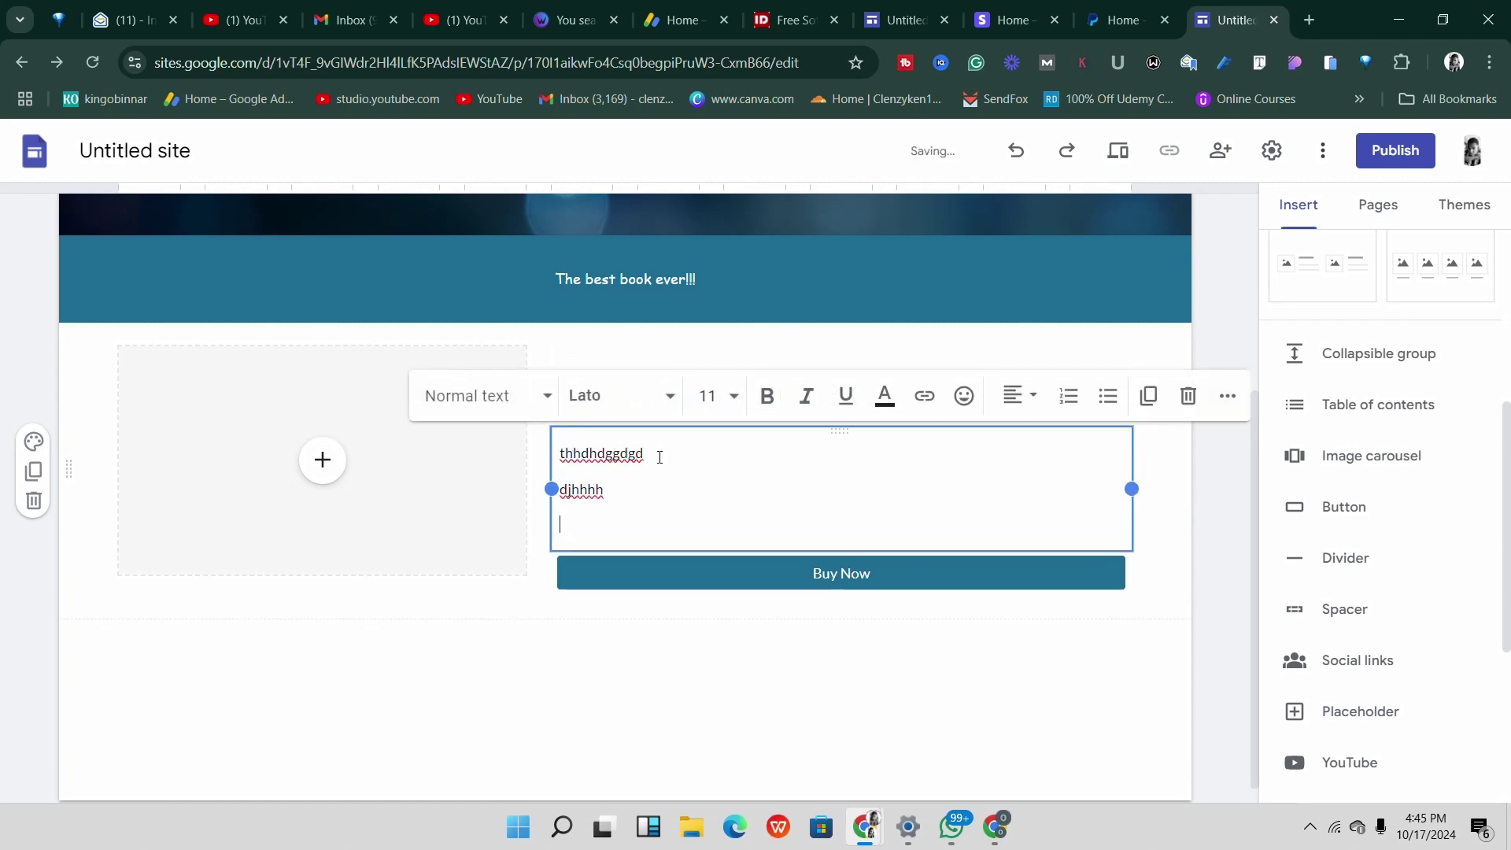
click(571, 649)
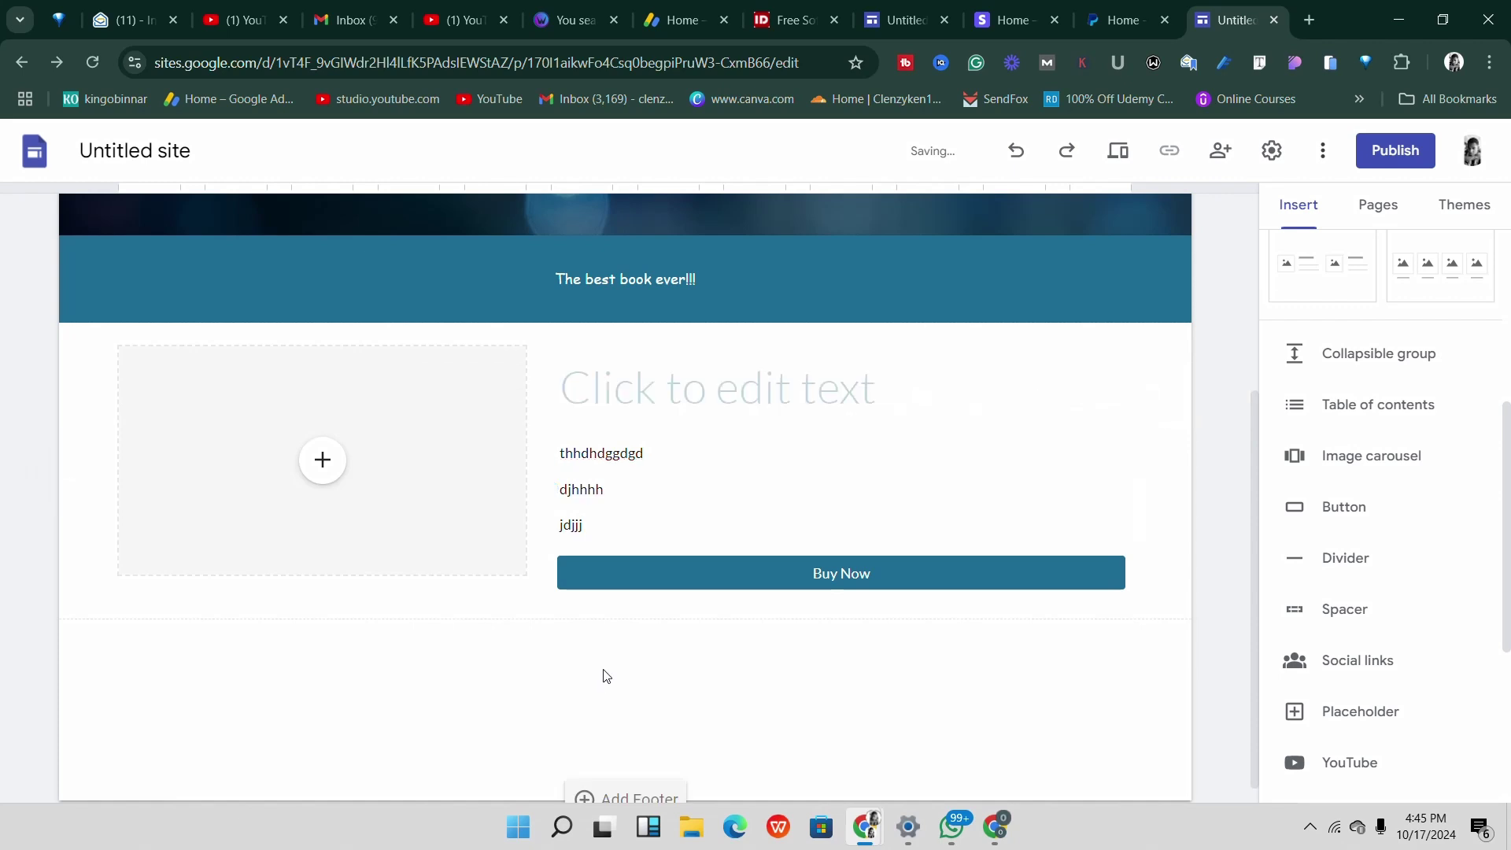
Enter "acasjdkjdjh" as the placeholder title of the product block.
click(591, 386)
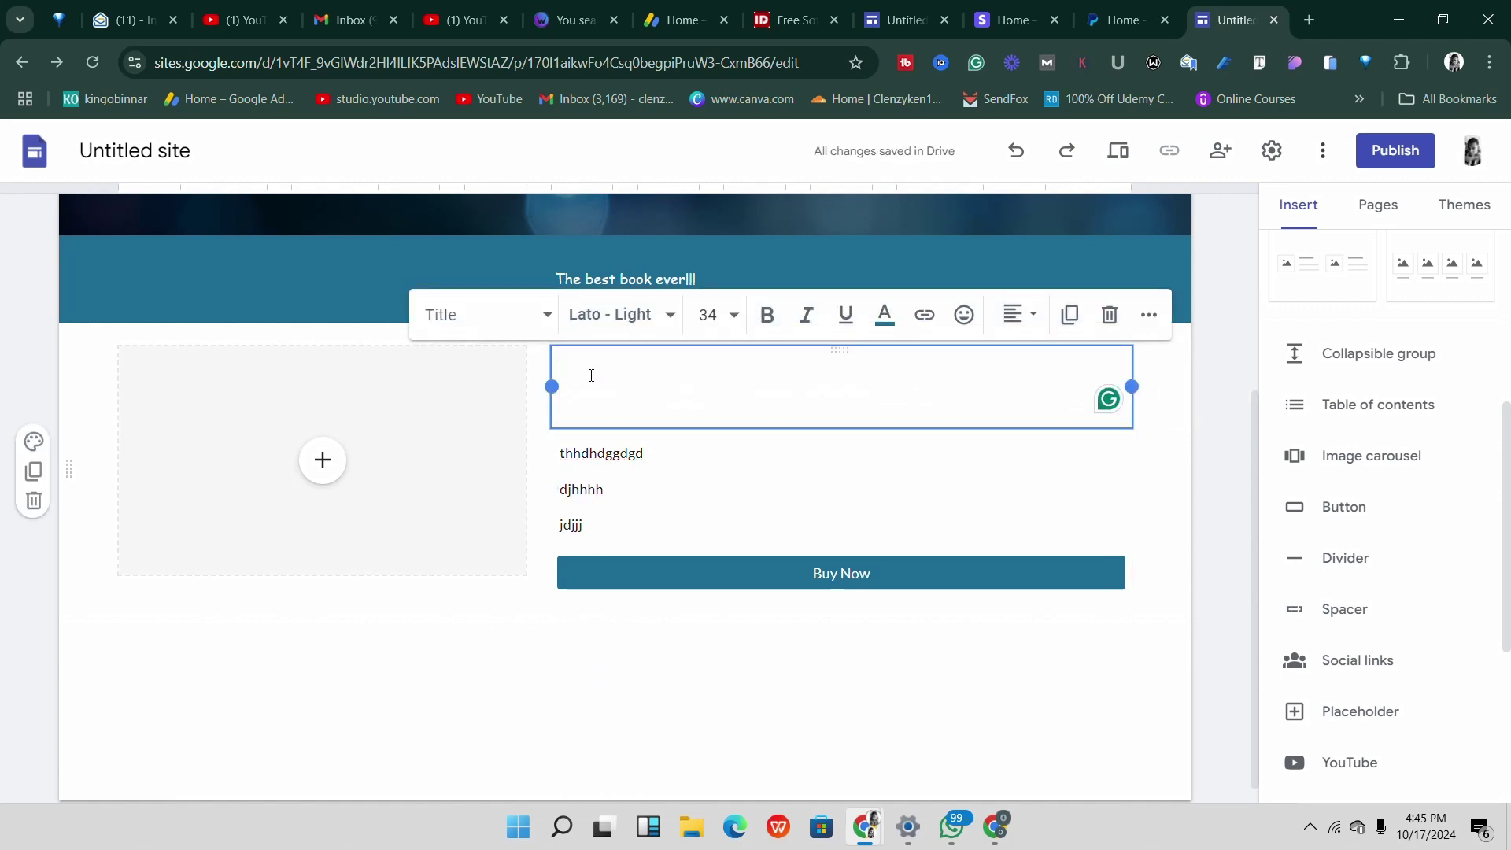
text(acasjdkjdjh)
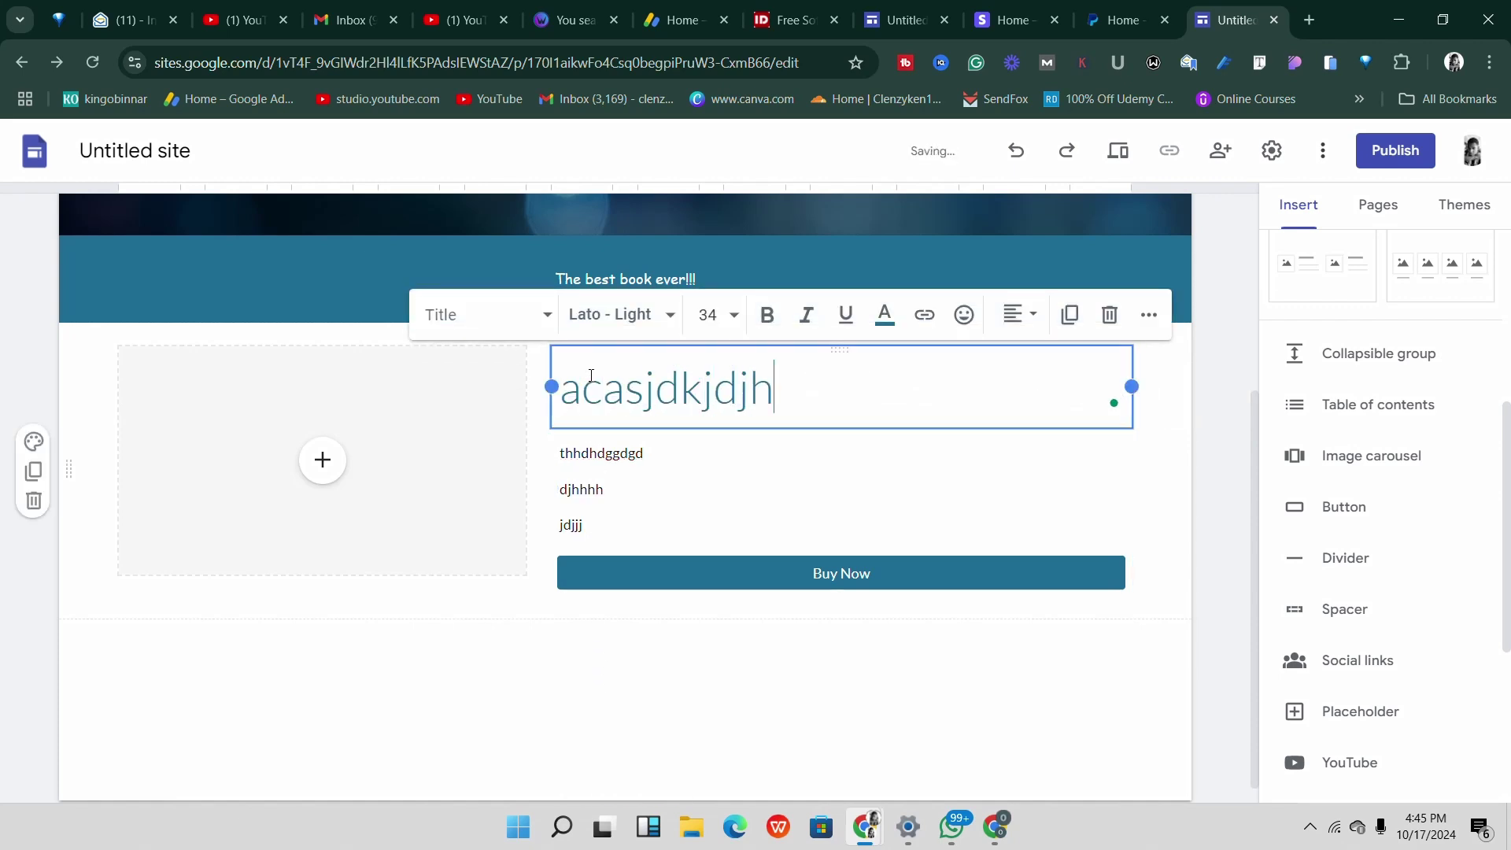
click(689, 677)
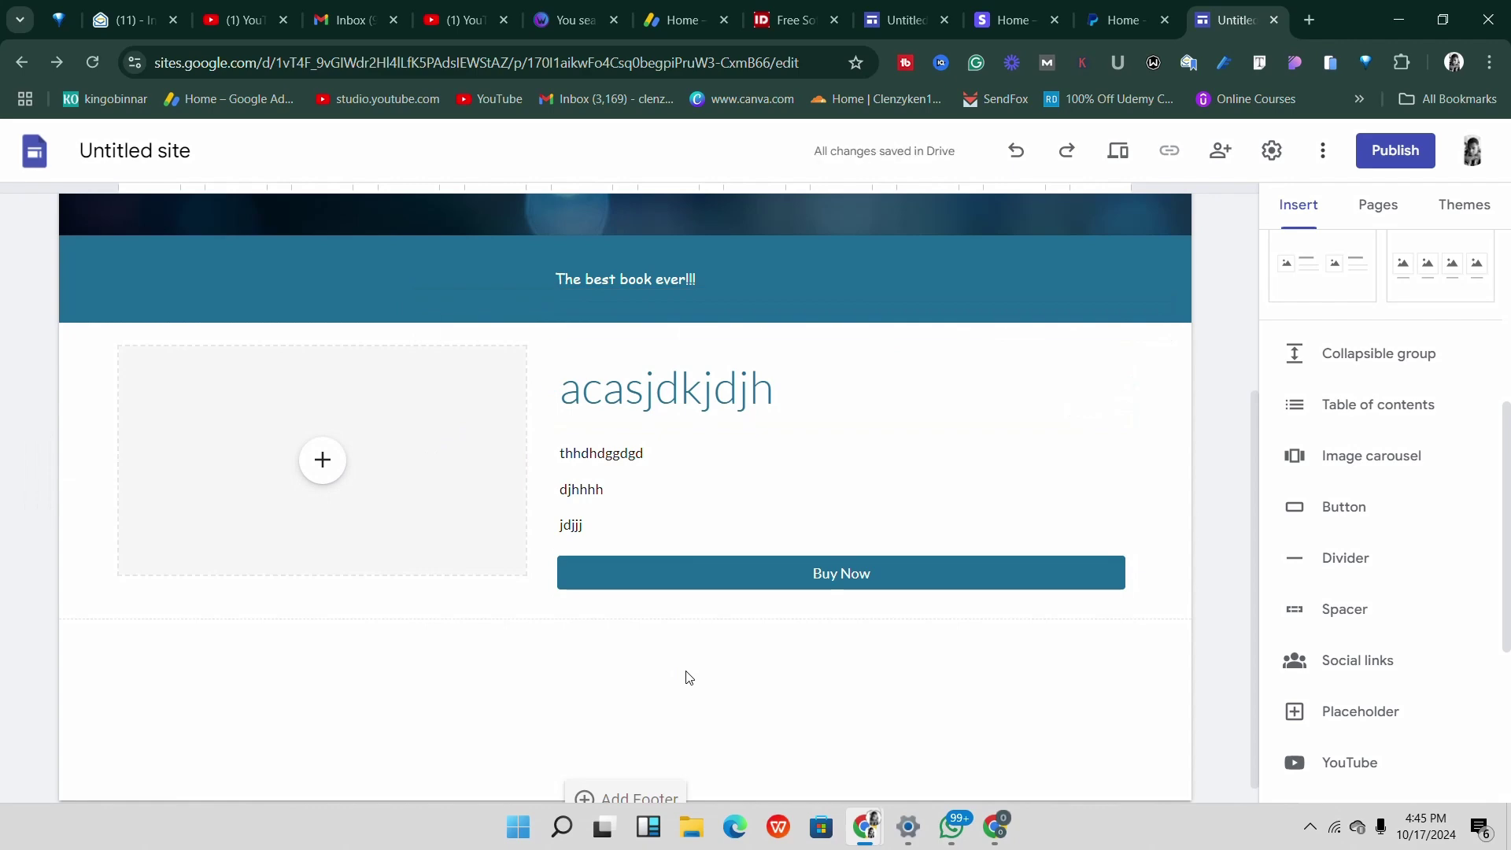
scroll(662, 627, up, 4)
scroll(661, 626, down, 3)
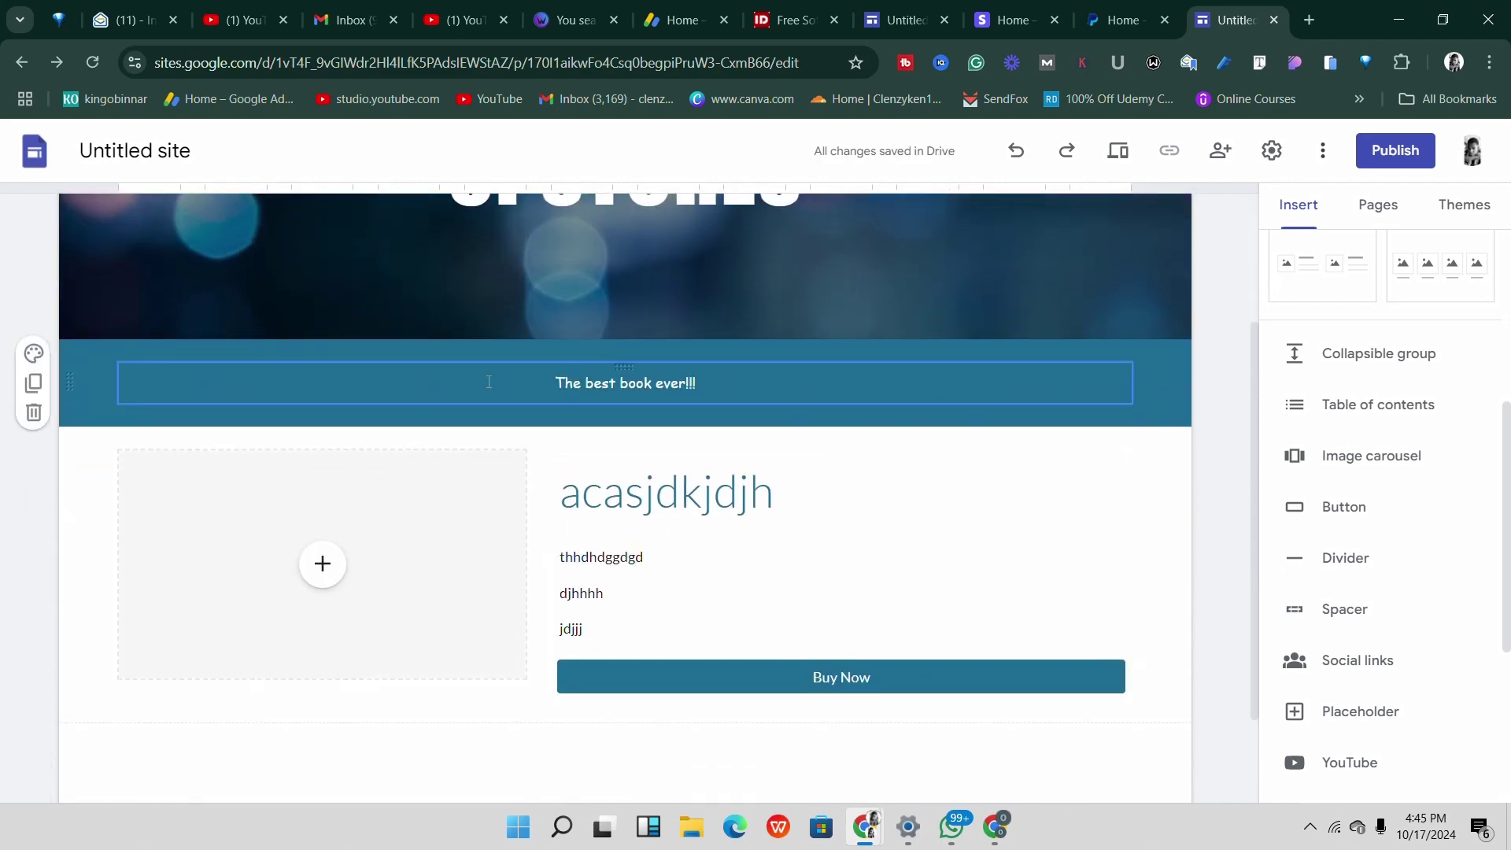
scroll(680, 533, up, 3)
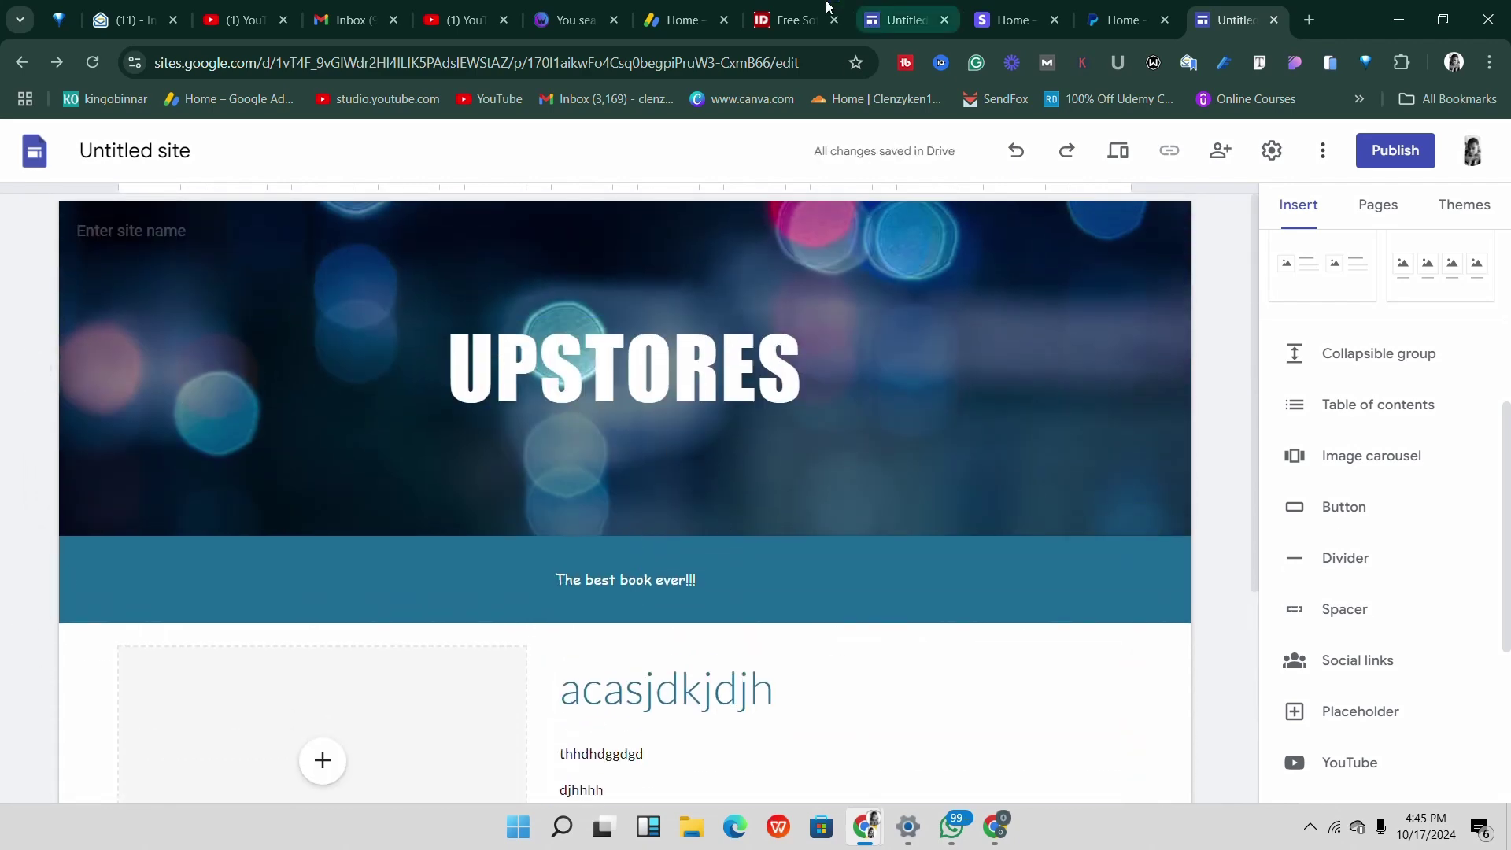
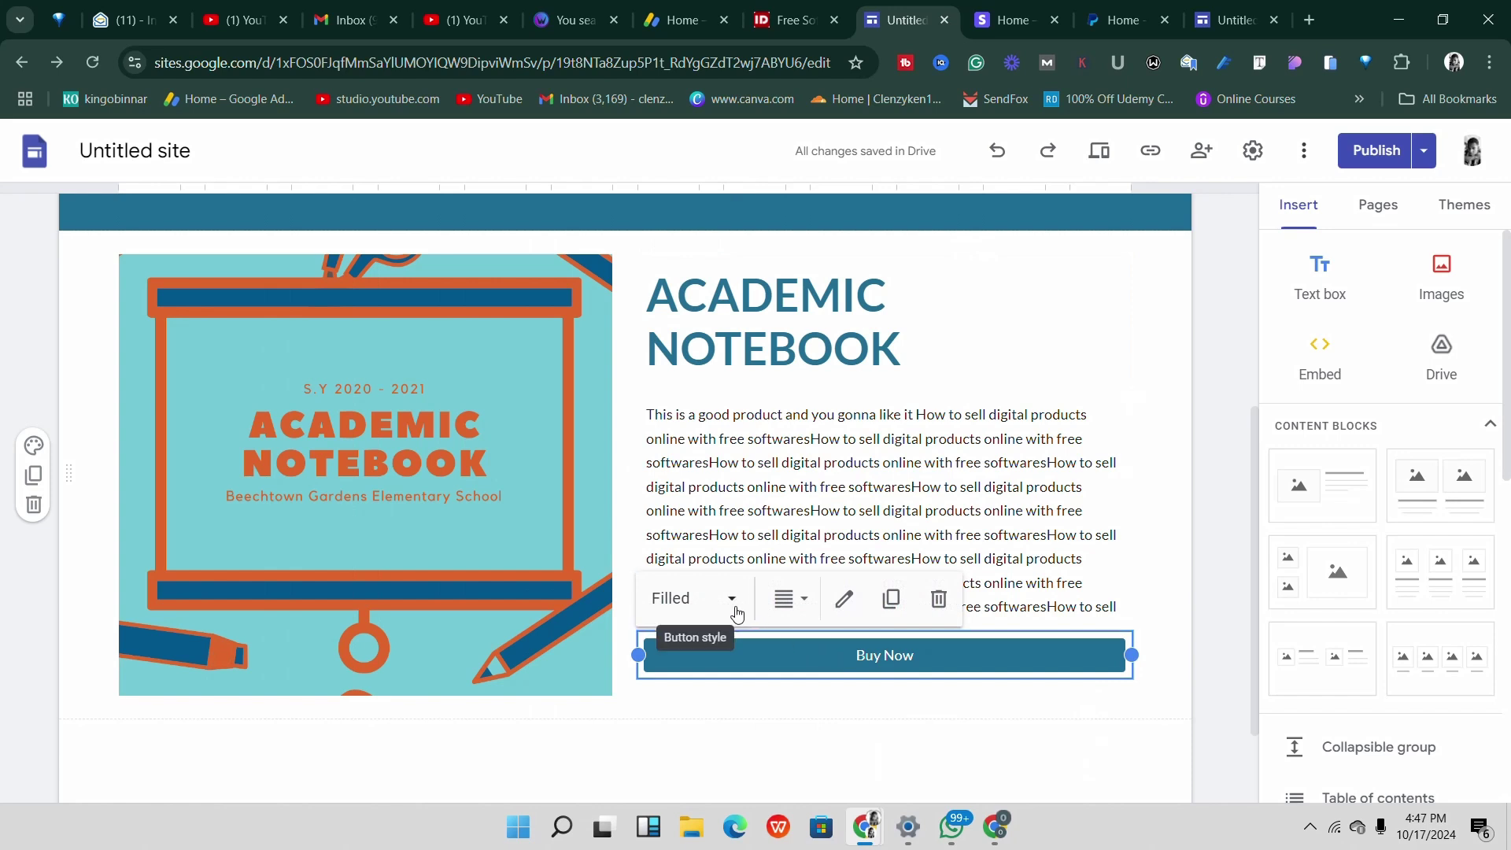
Rename the Buy Now button on the sample site's Academic Notebook section as "$100 Buy Now".
click(844, 599)
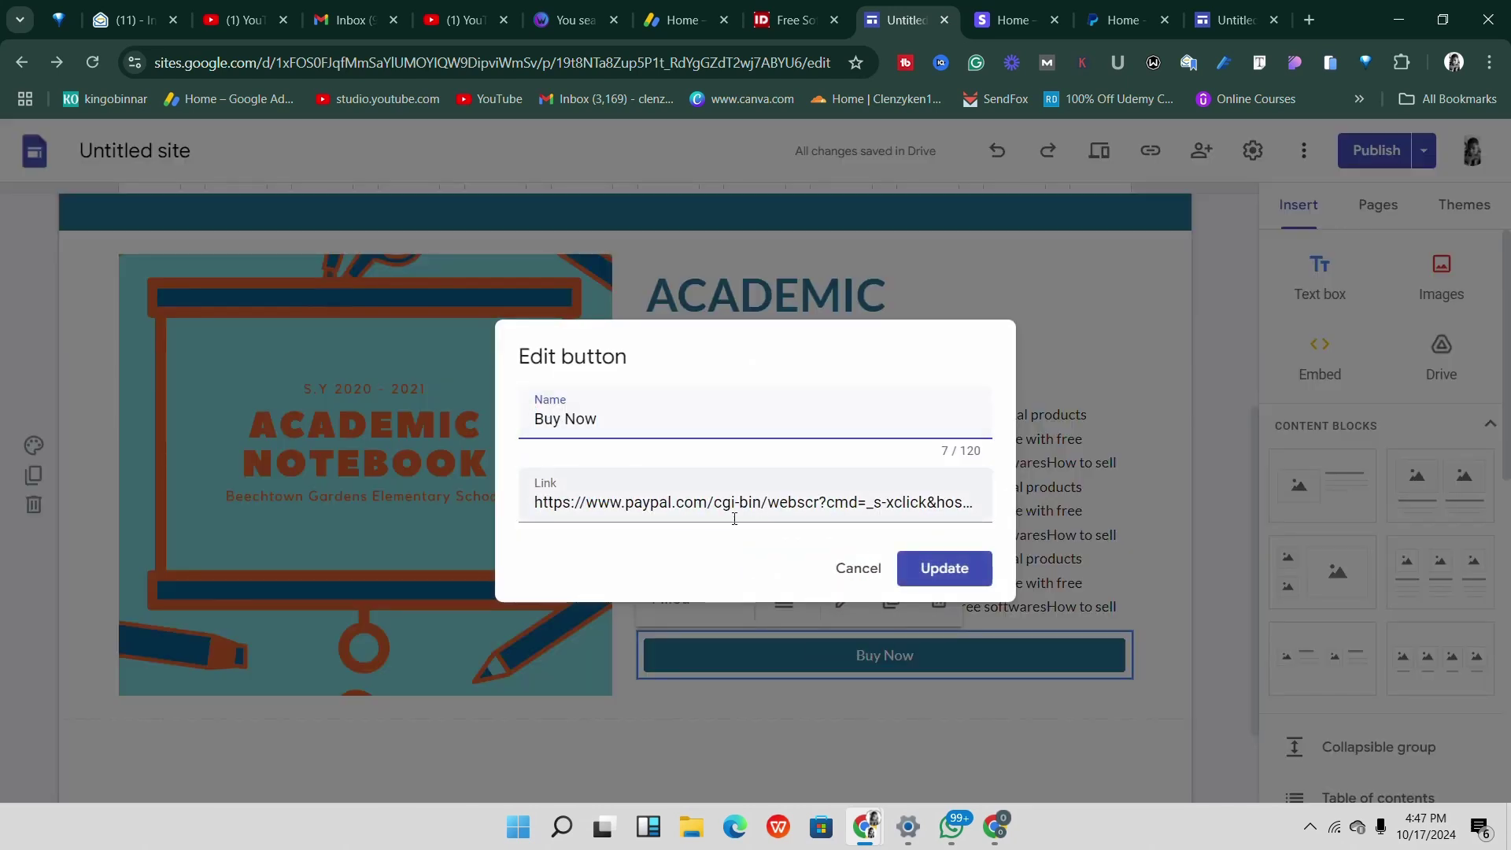
text(4)
text(100)
key(BackSpace)
key(BackSpace)
key(BackSpace)
key(BackSpace)
text($100)
click(920, 573)
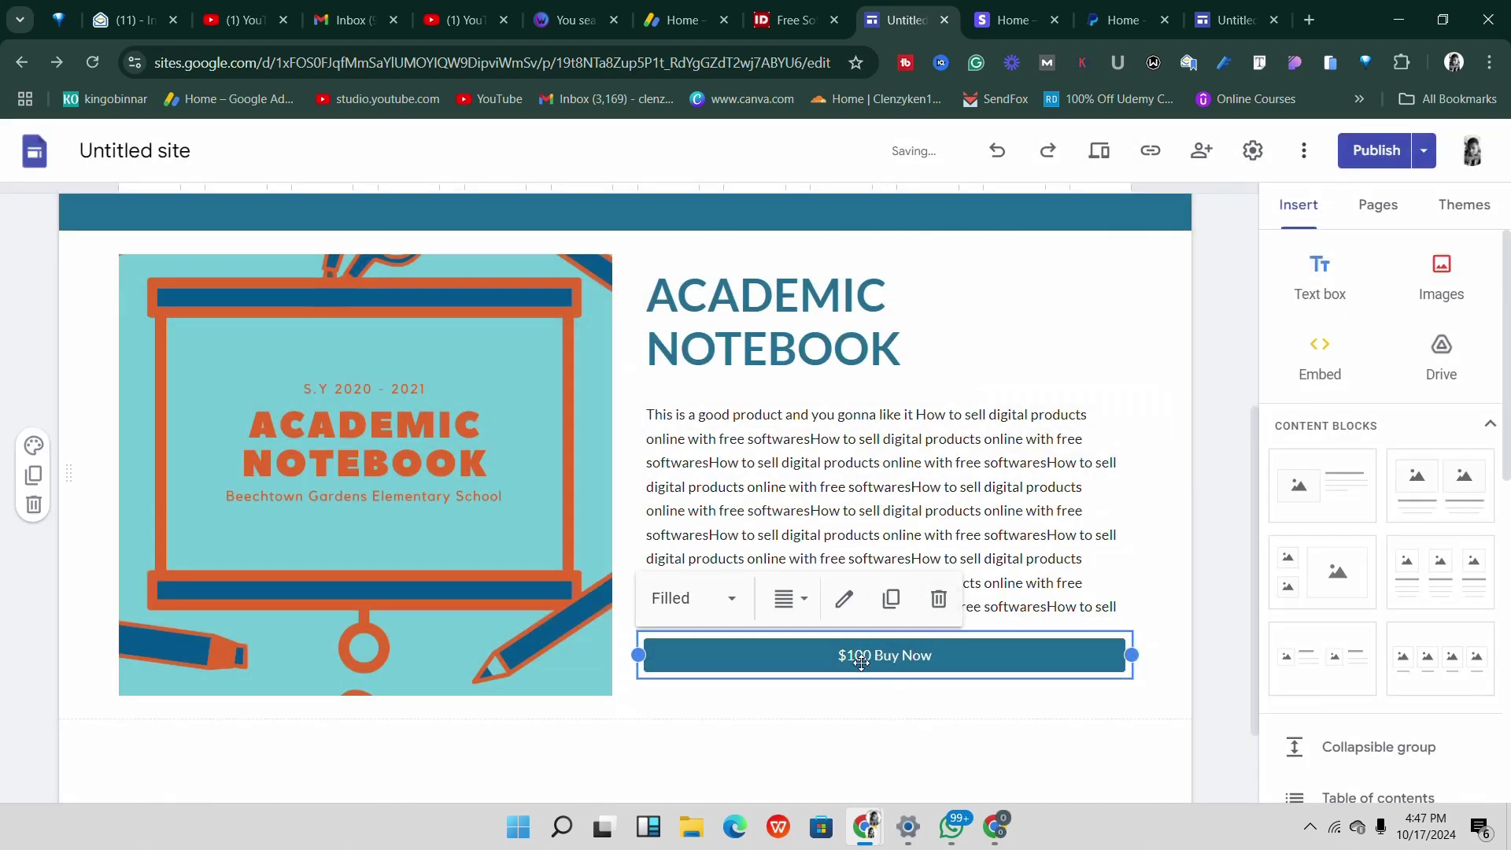
click(988, 735)
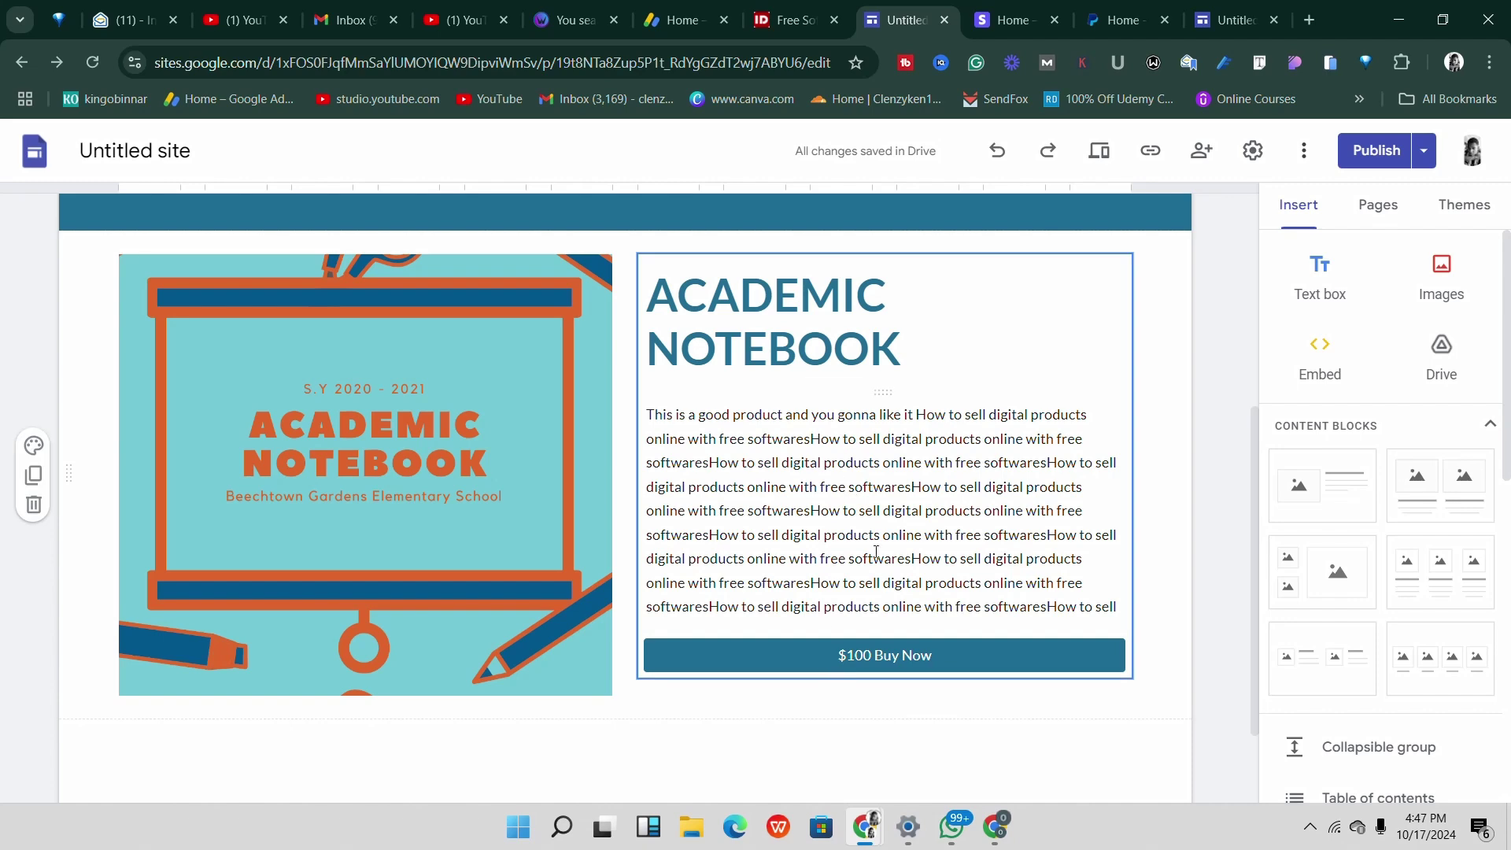
Review the sample store page from header to product section, and look over the Stripe and PayPal dashboards.
scroll(877, 551, up, 5)
scroll(787, 567, down, 6)
scroll(711, 578, up, 6)
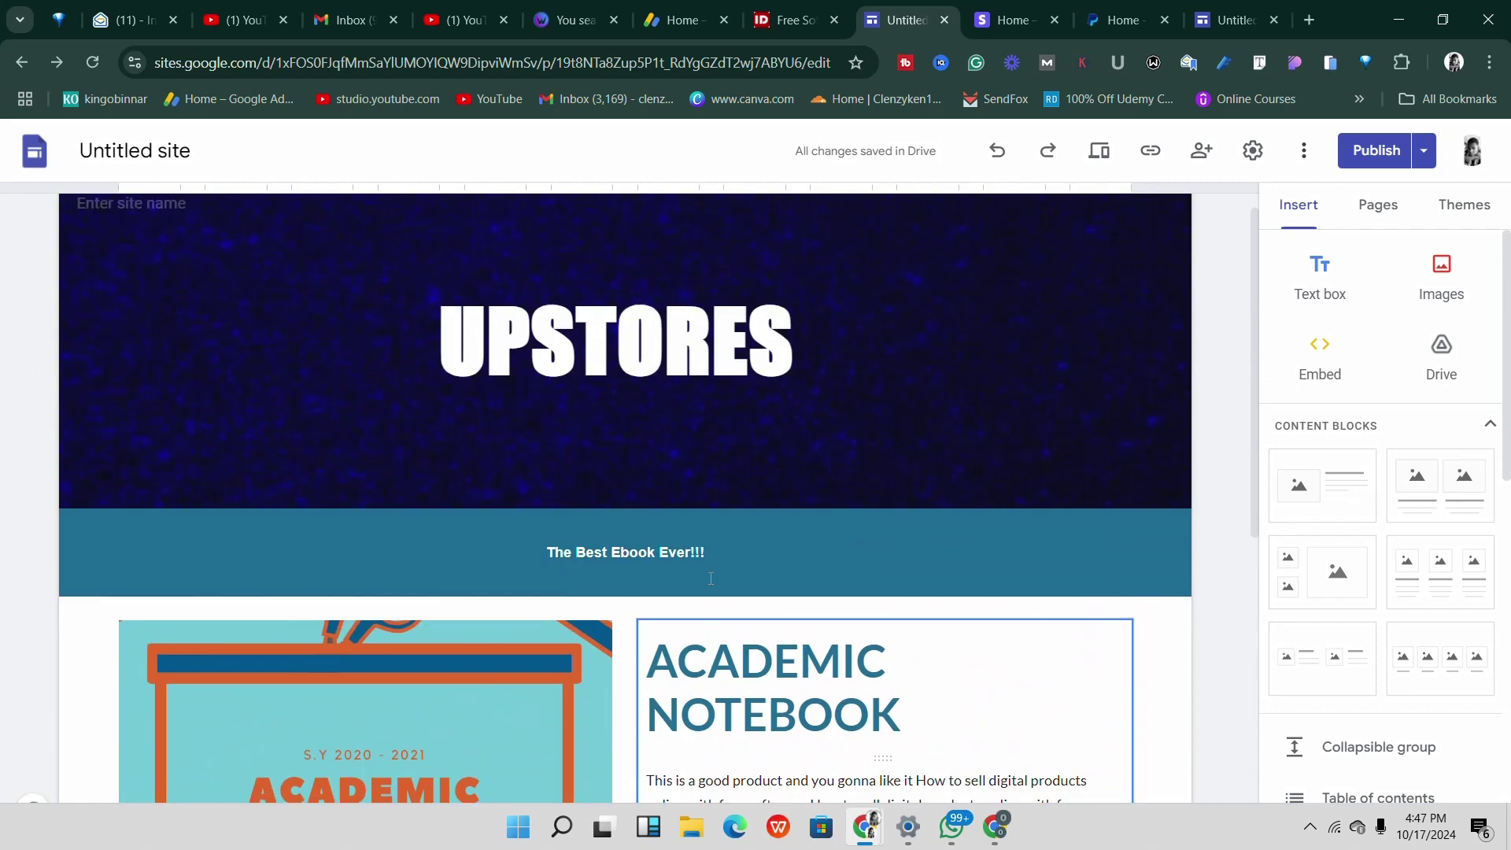
scroll(710, 579, up, 1)
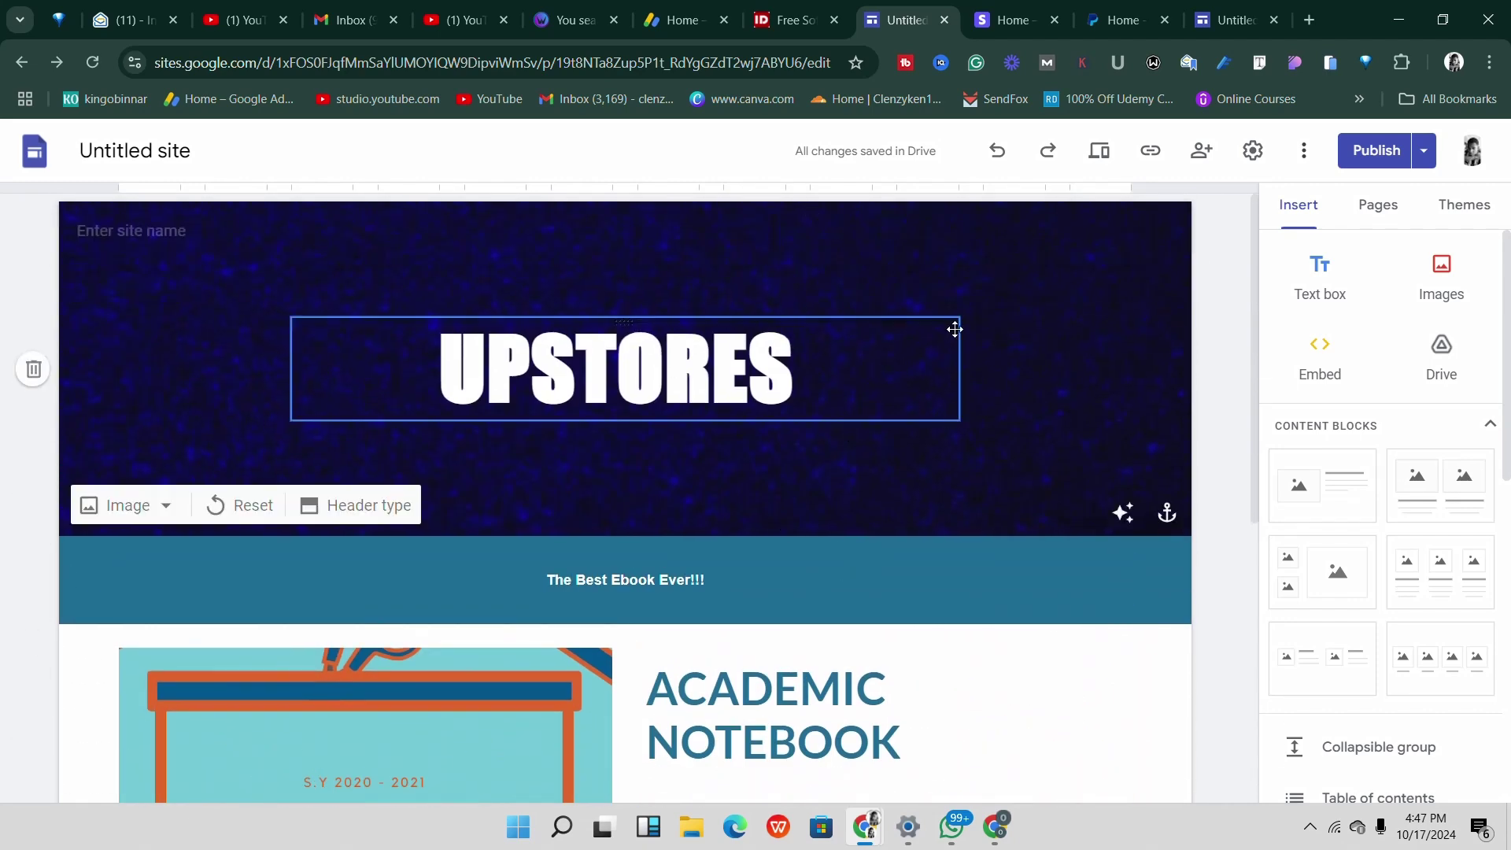
click(1013, 19)
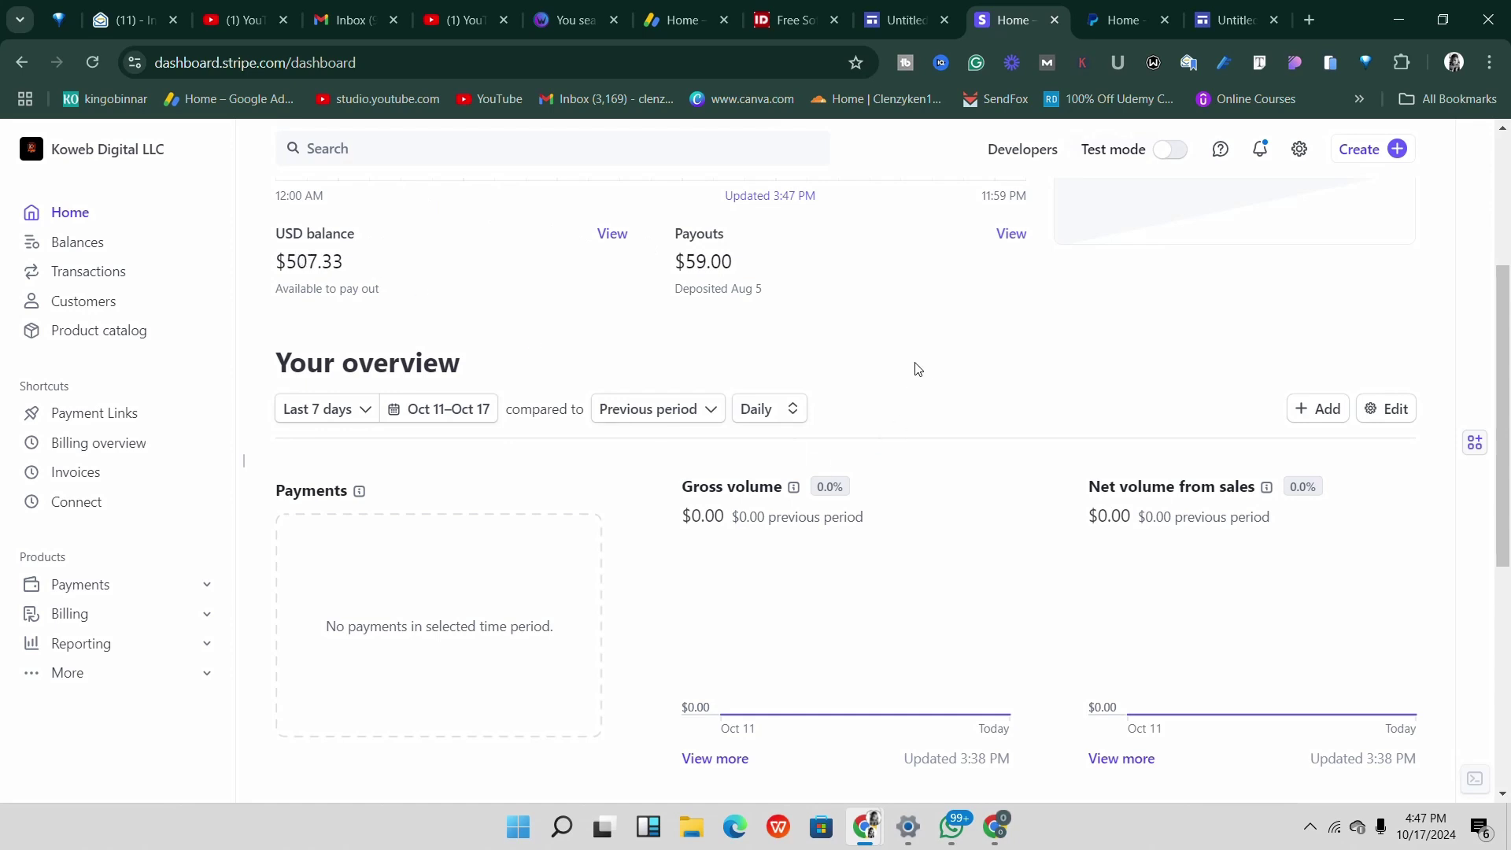
key(ctrl+Tab)
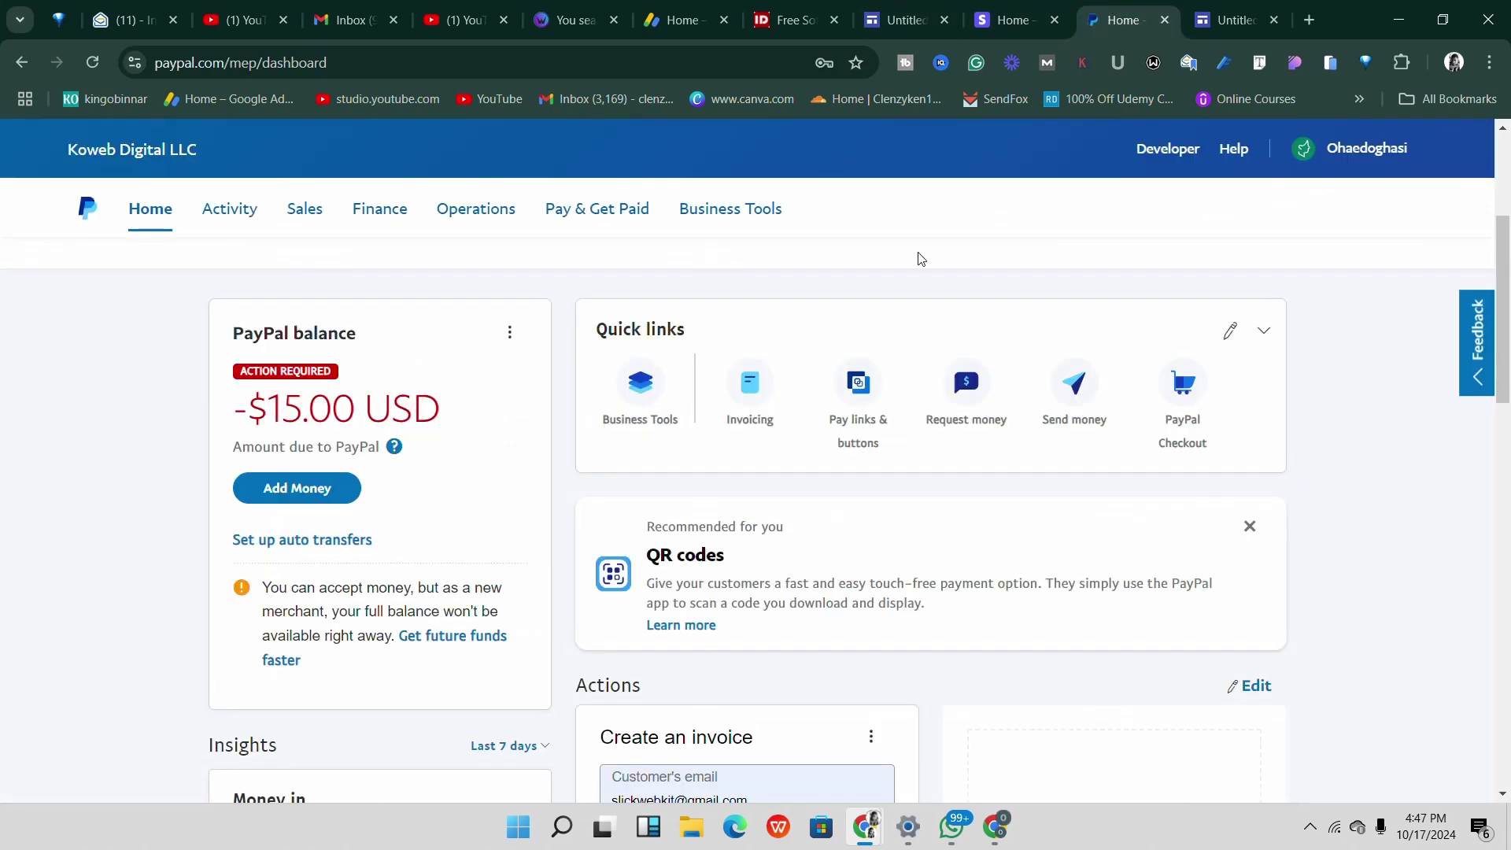
scroll(557, 362, down, 2)
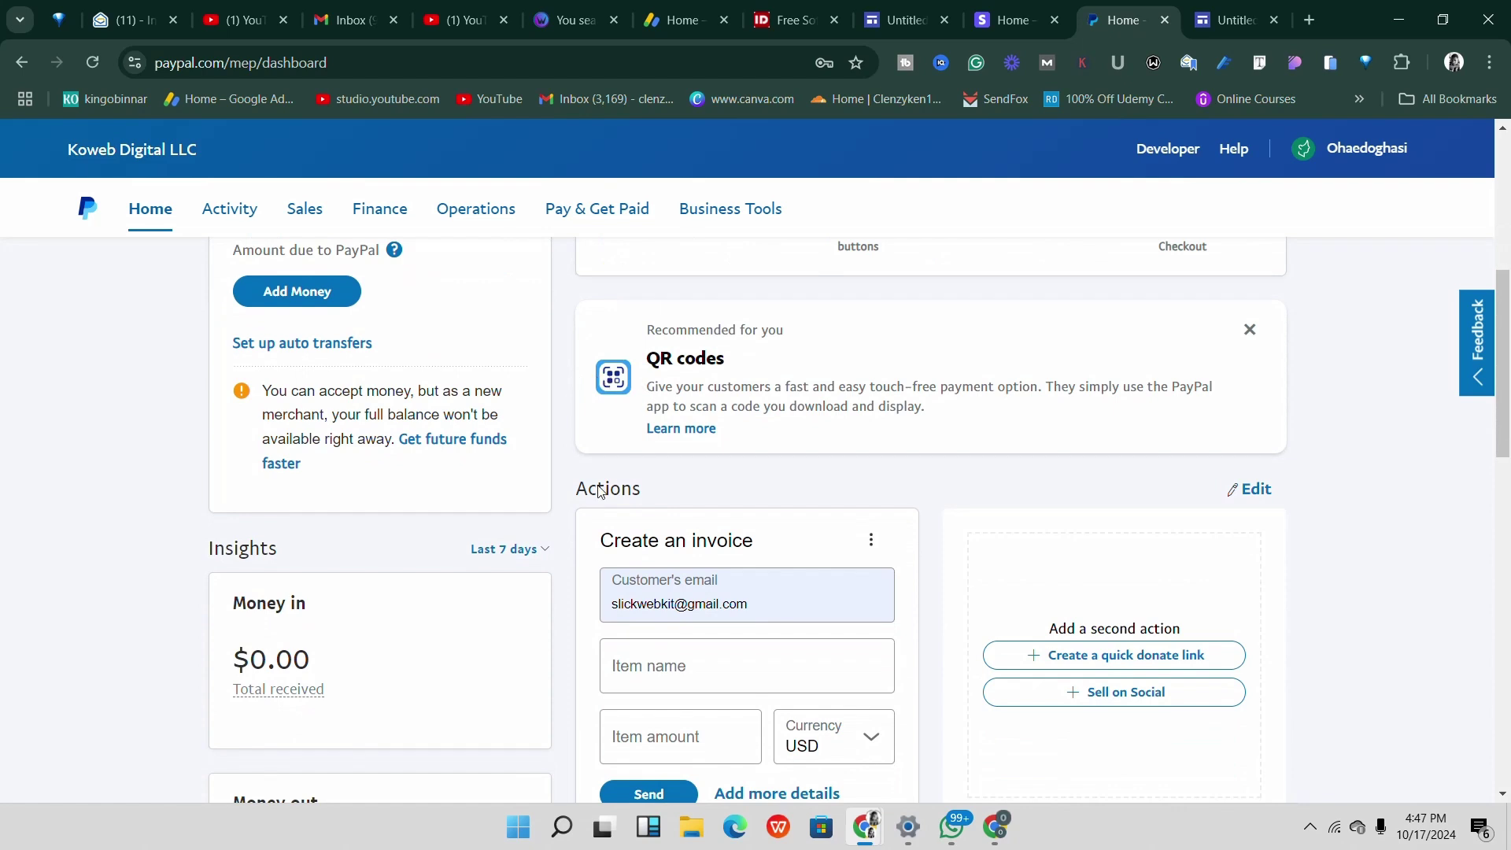
scroll(600, 489, up, 2)
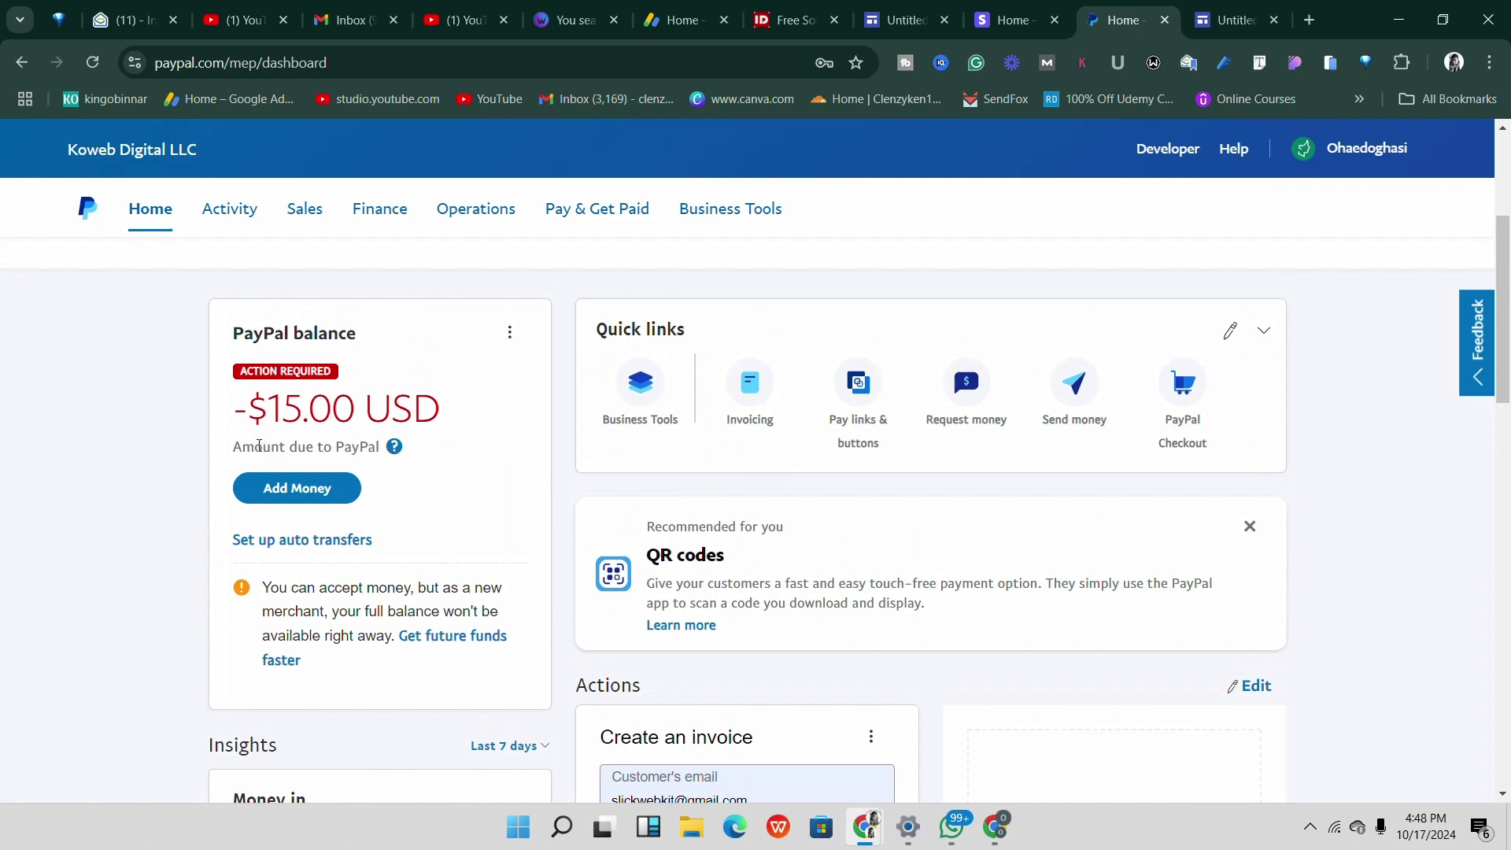
scroll(265, 415, down, 1)
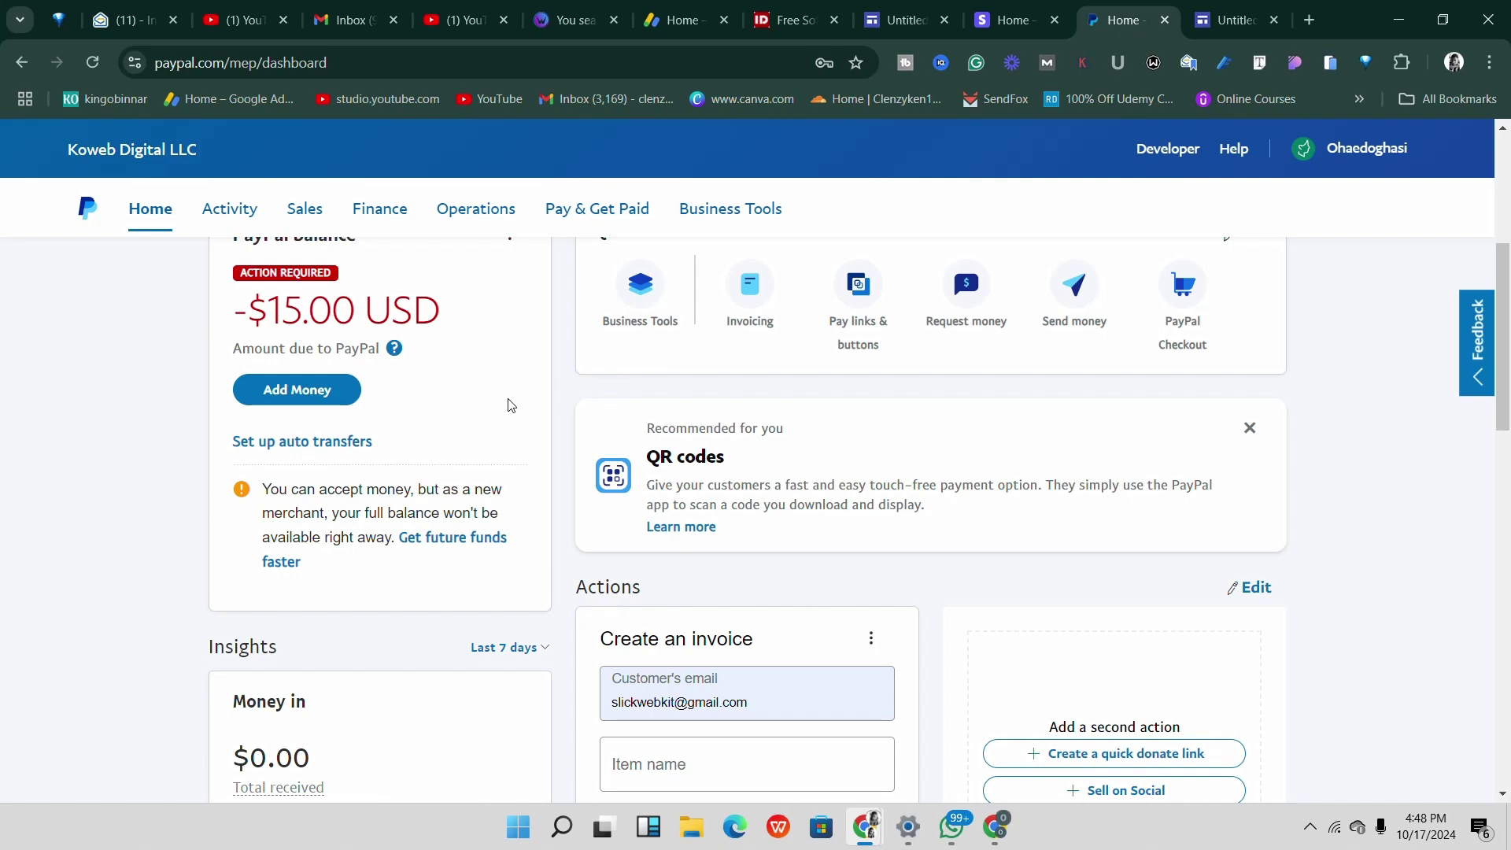
Look through the sample store page once more and switch to the Stripe dashboard.
click(905, 20)
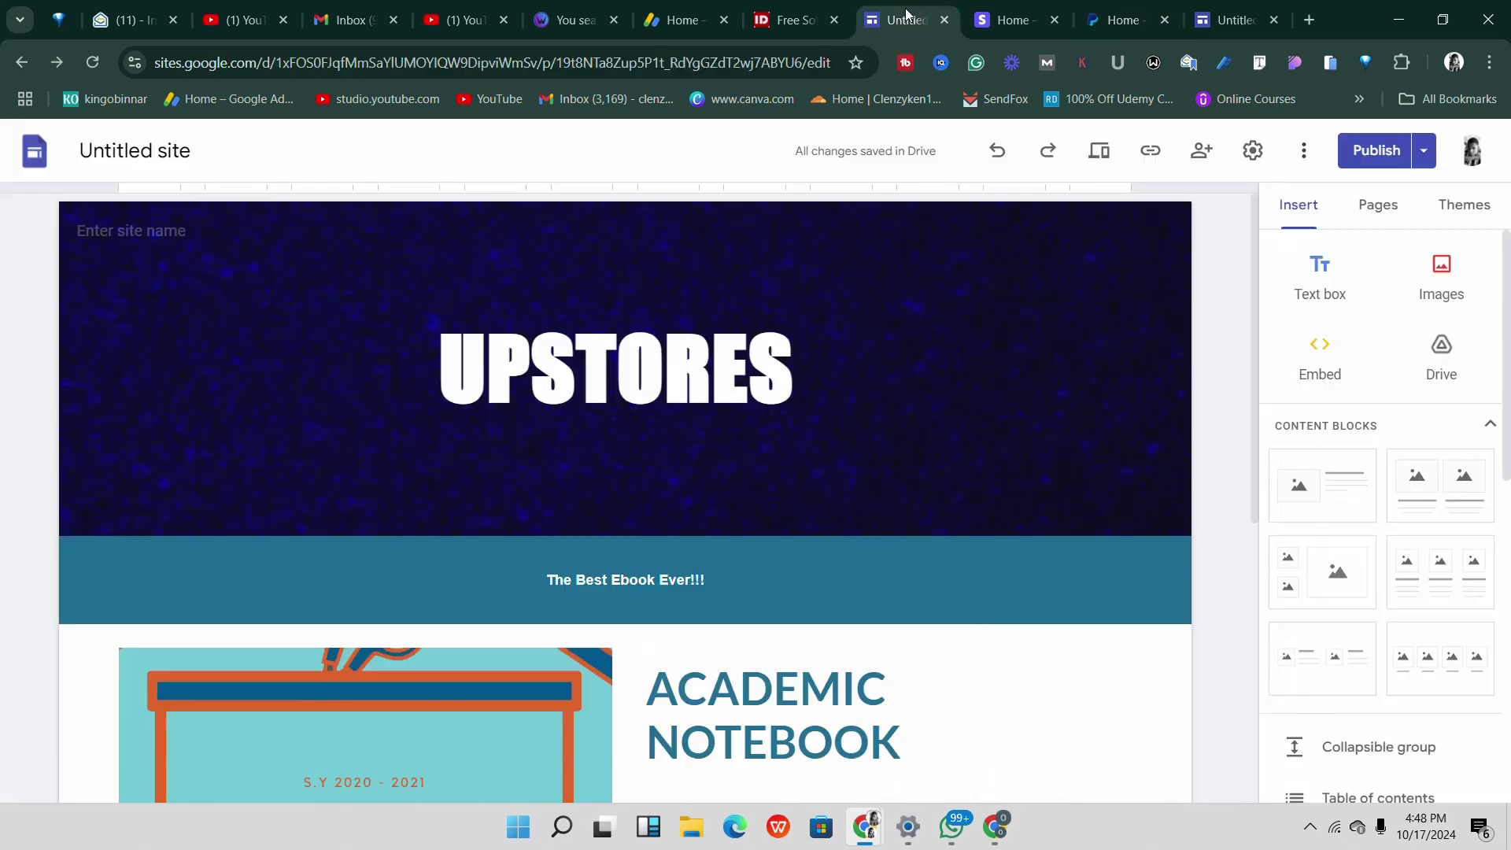
scroll(747, 362, down, 5)
scroll(979, 367, up, 5)
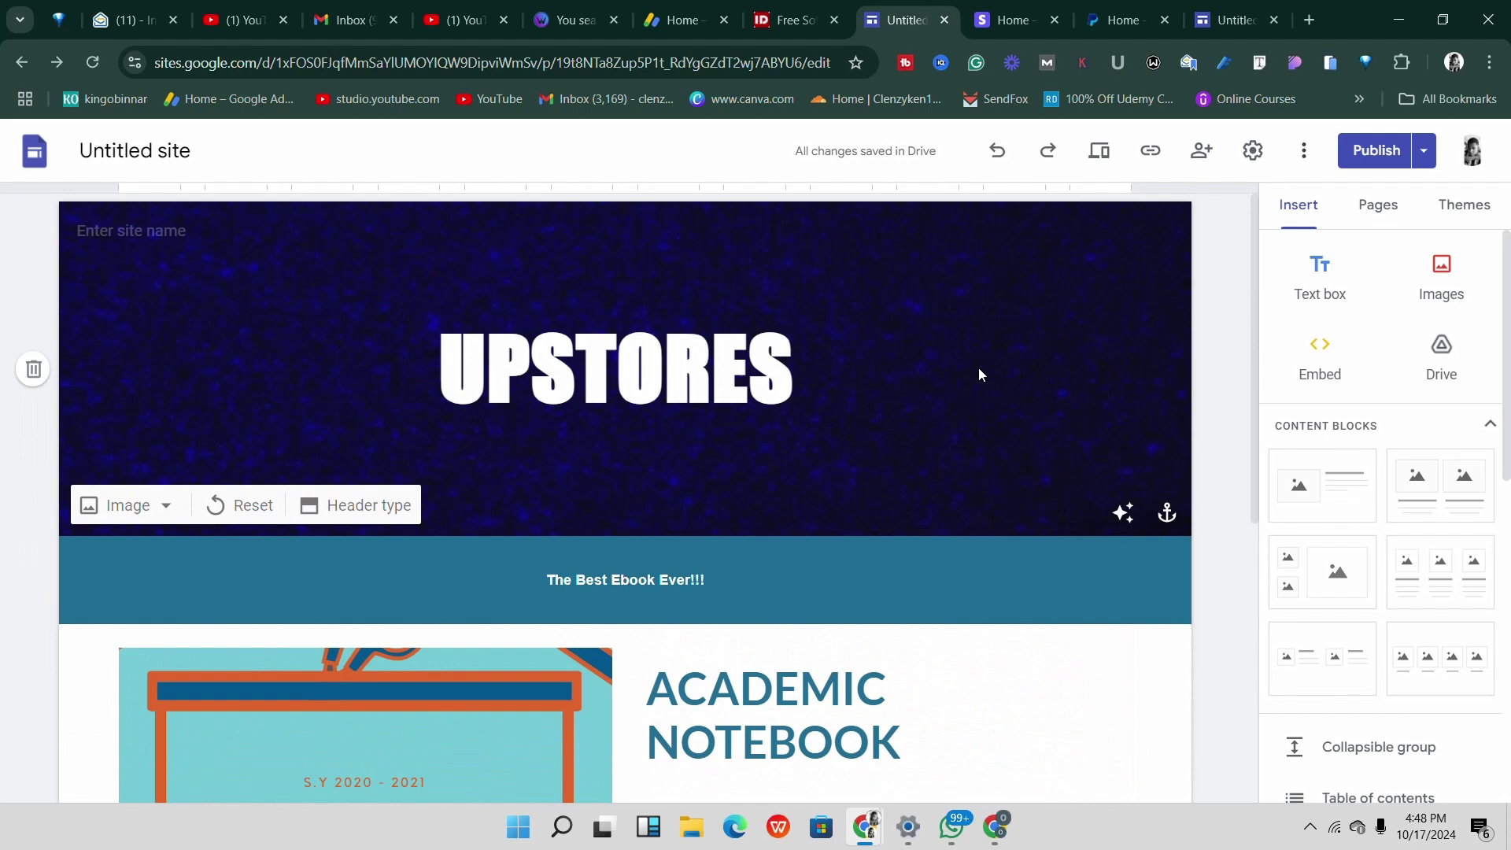
click(1009, 21)
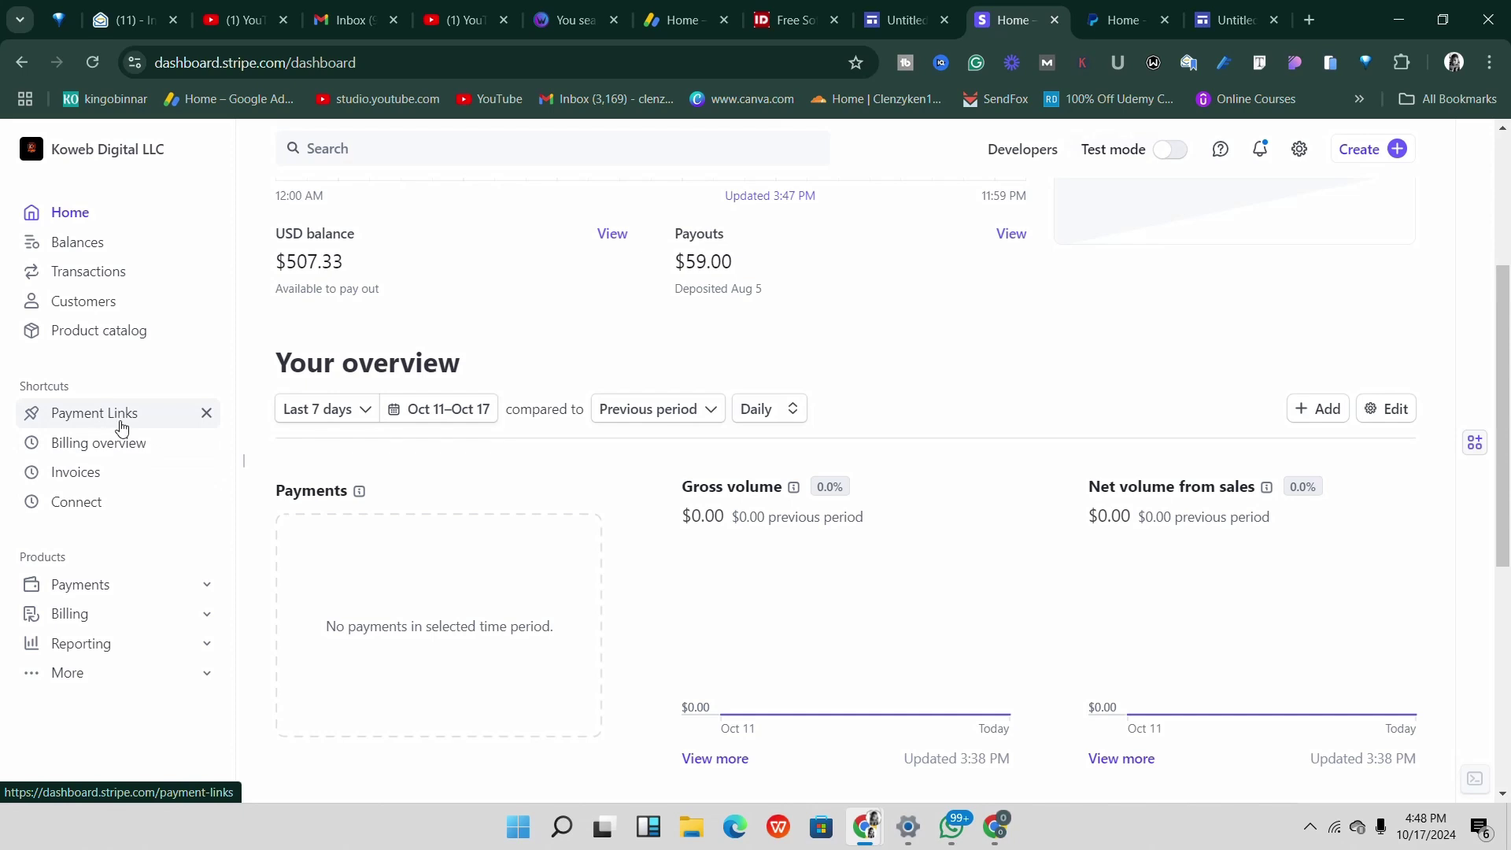
Open the Video Creation payment link for $100.00 USD among Stripe's payment links and copy its URL.
click(158, 425)
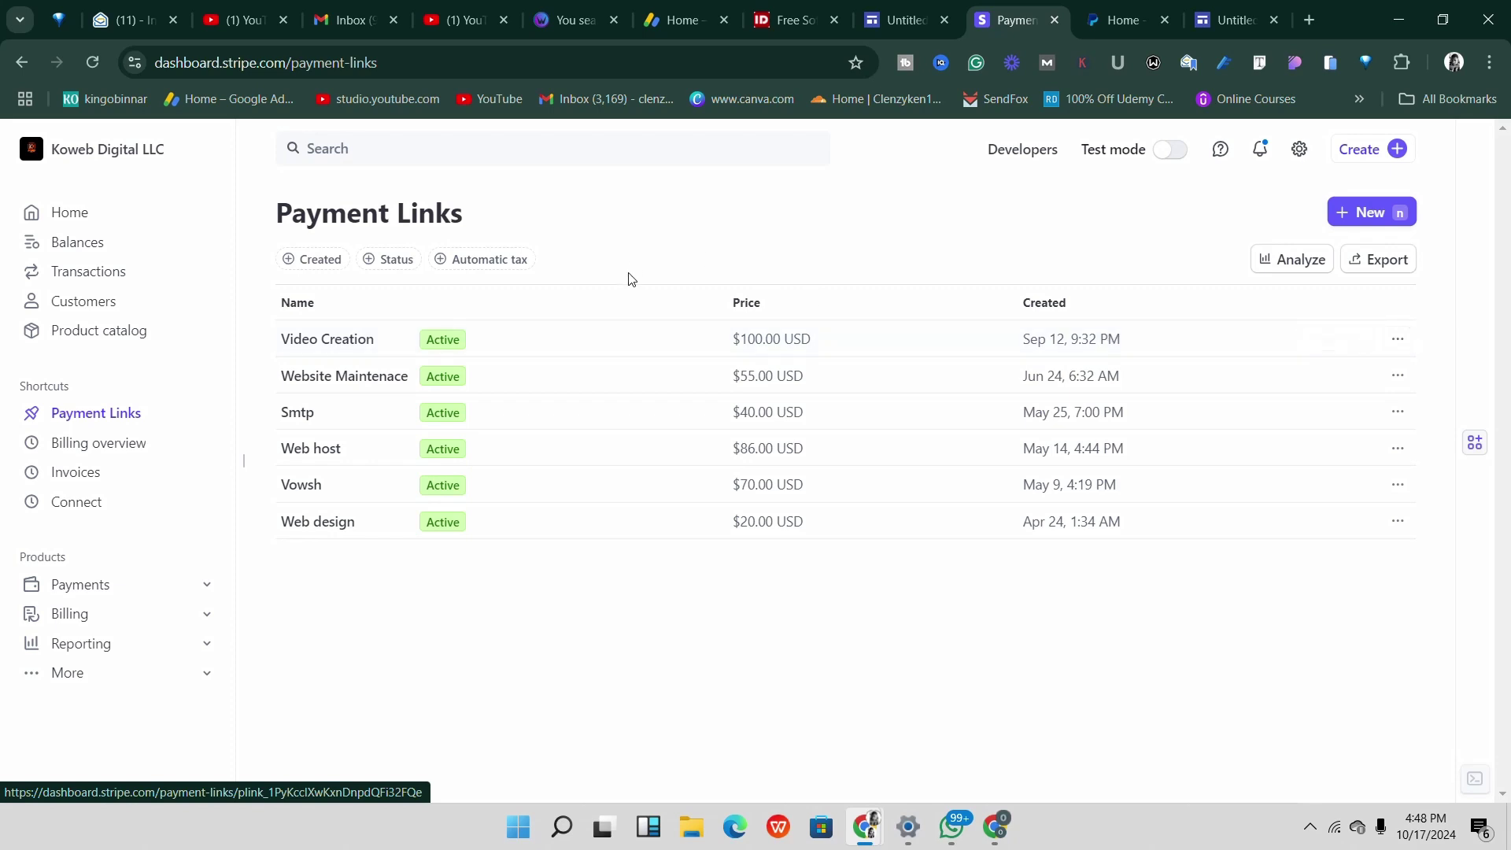
click(651, 337)
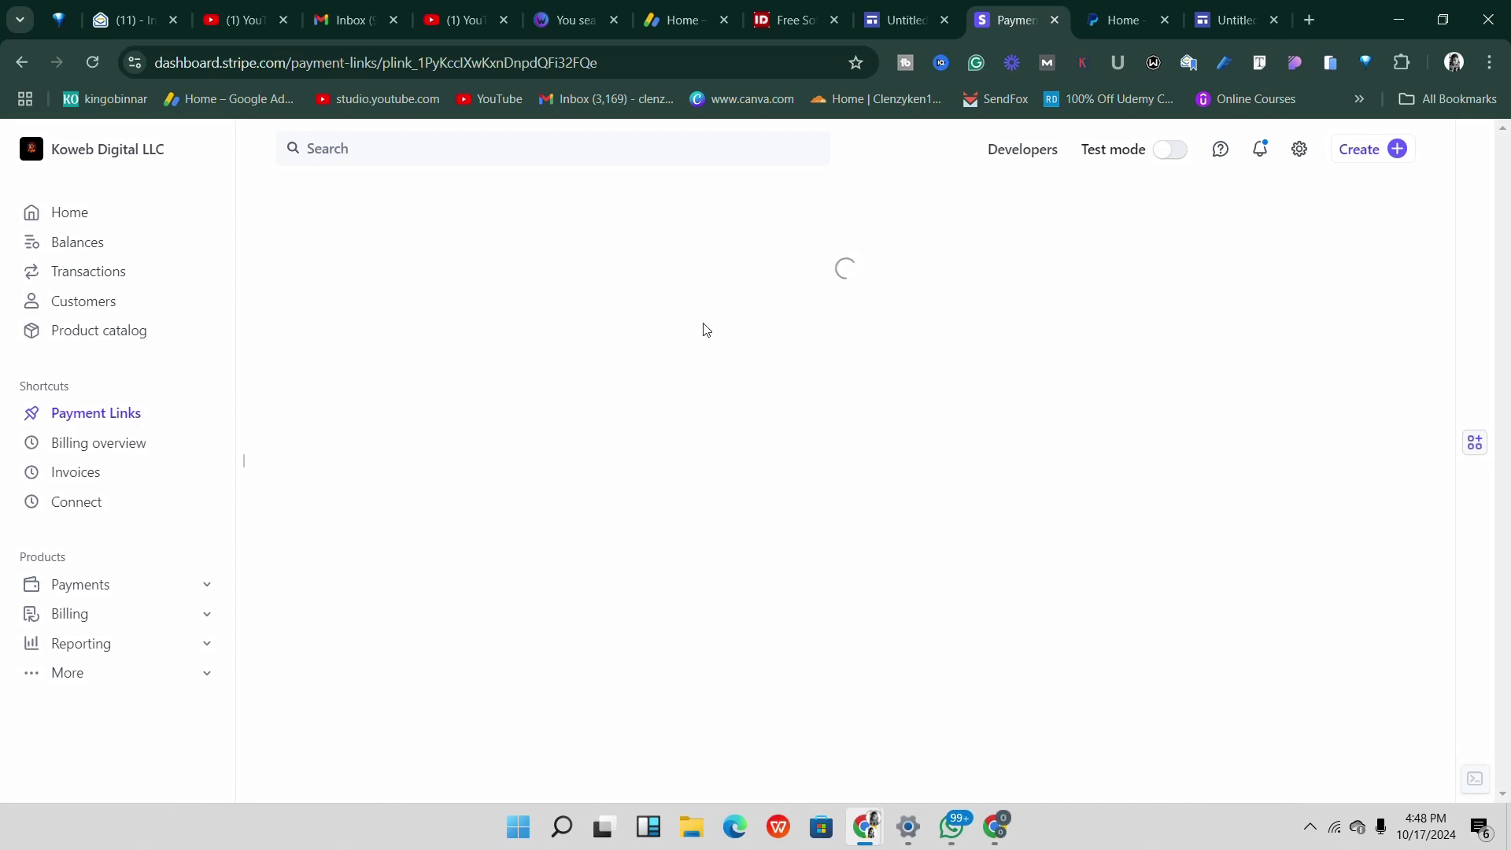
scroll(567, 373, down, 1)
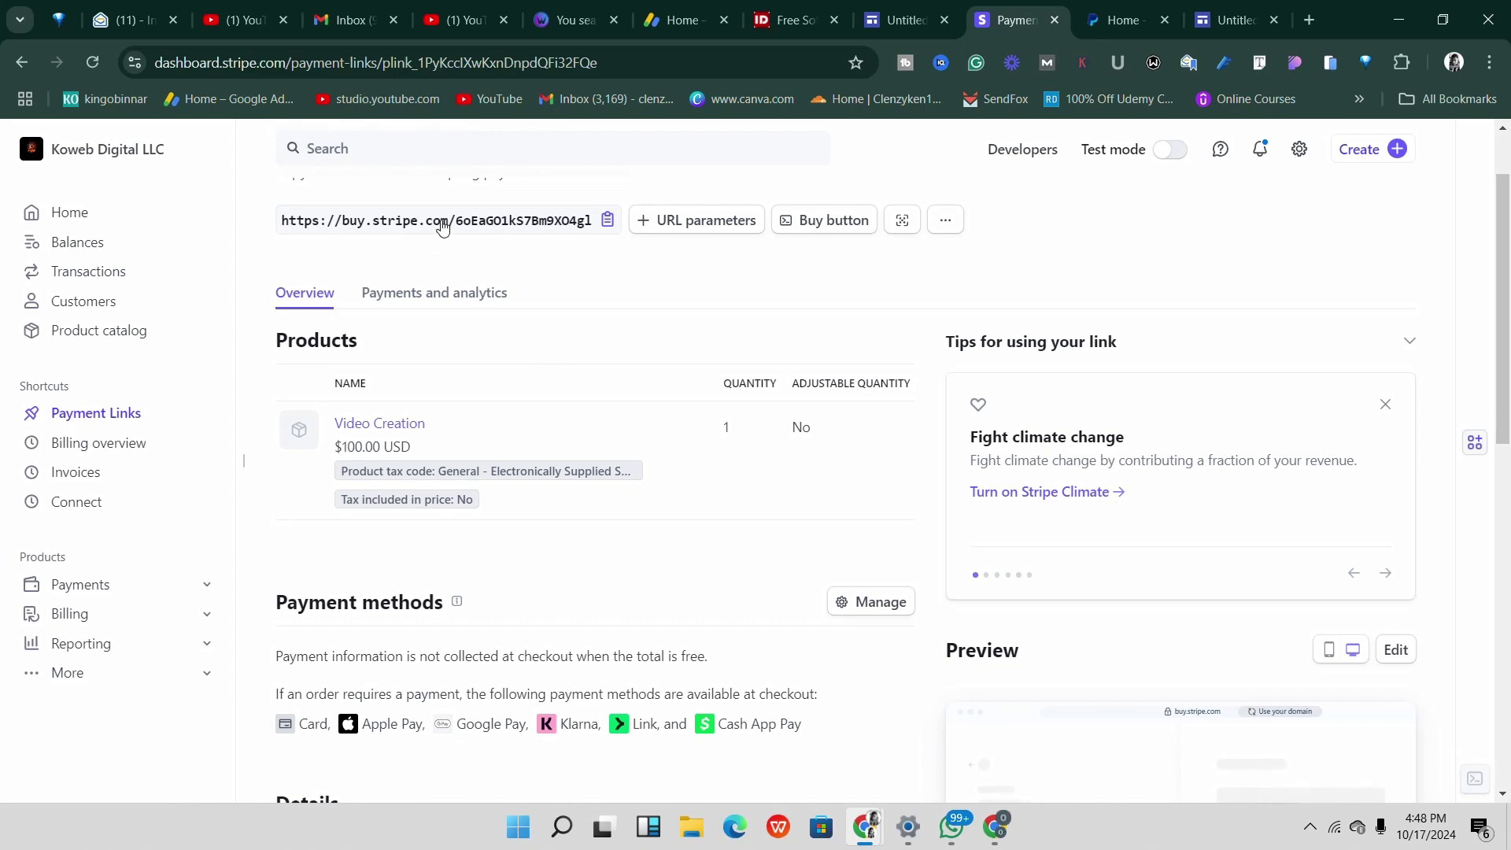
click(607, 222)
scroll(472, 315, down, 5)
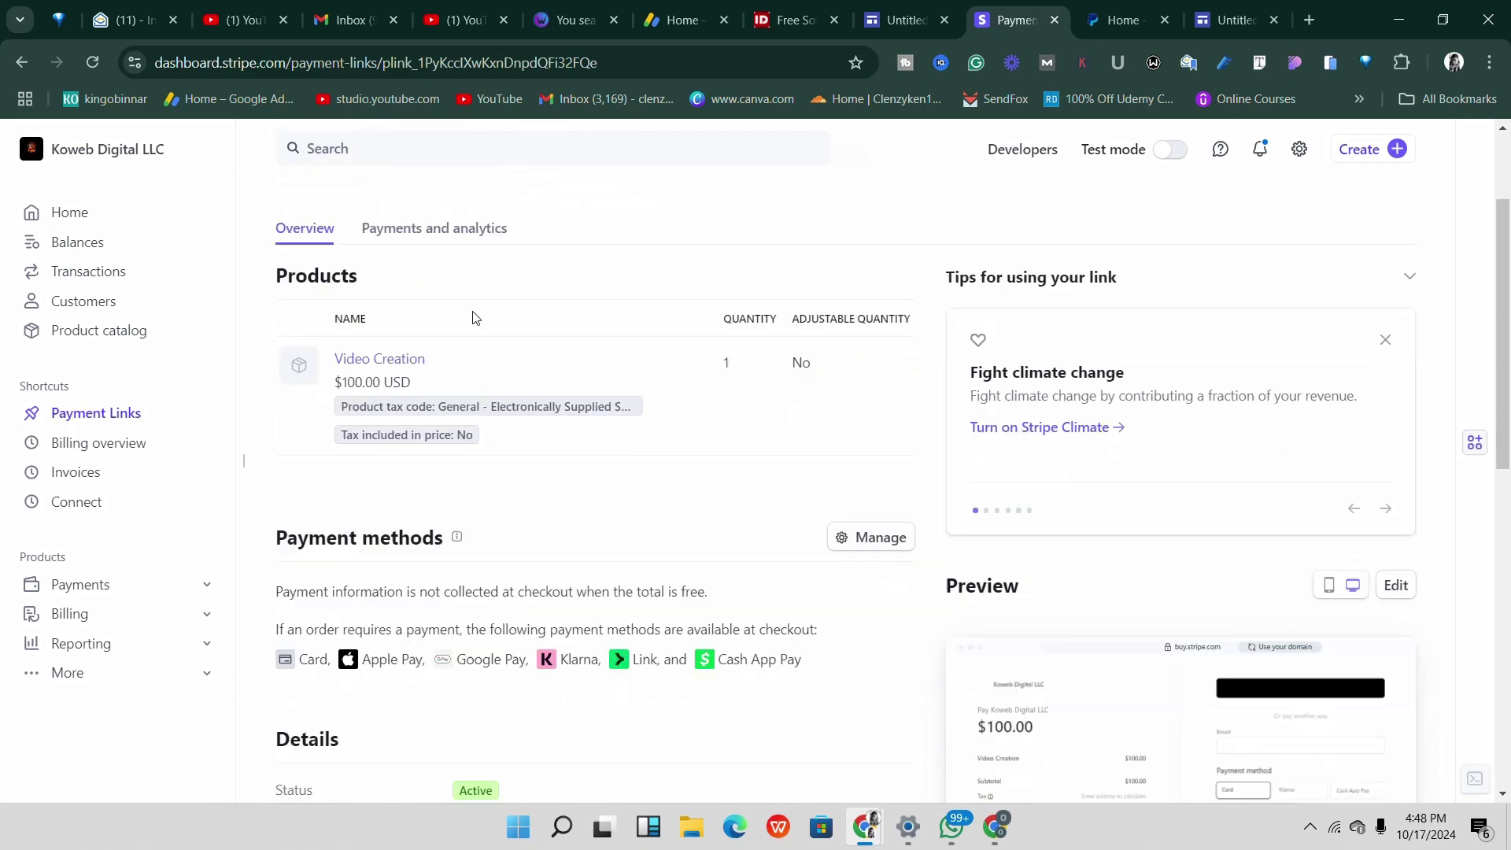
scroll(476, 323, up, 5)
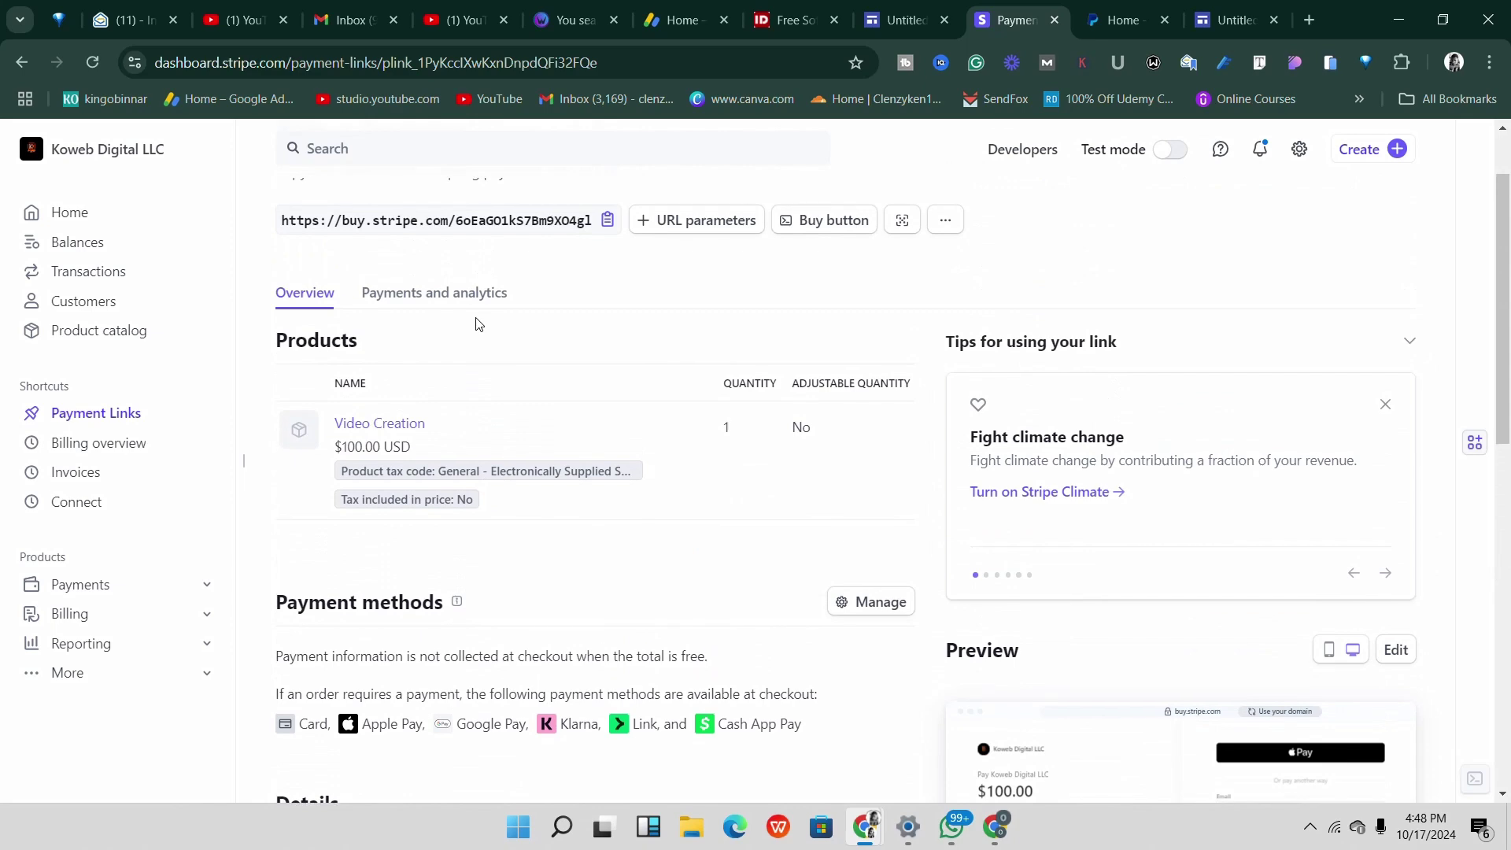
scroll(516, 396, up, 1)
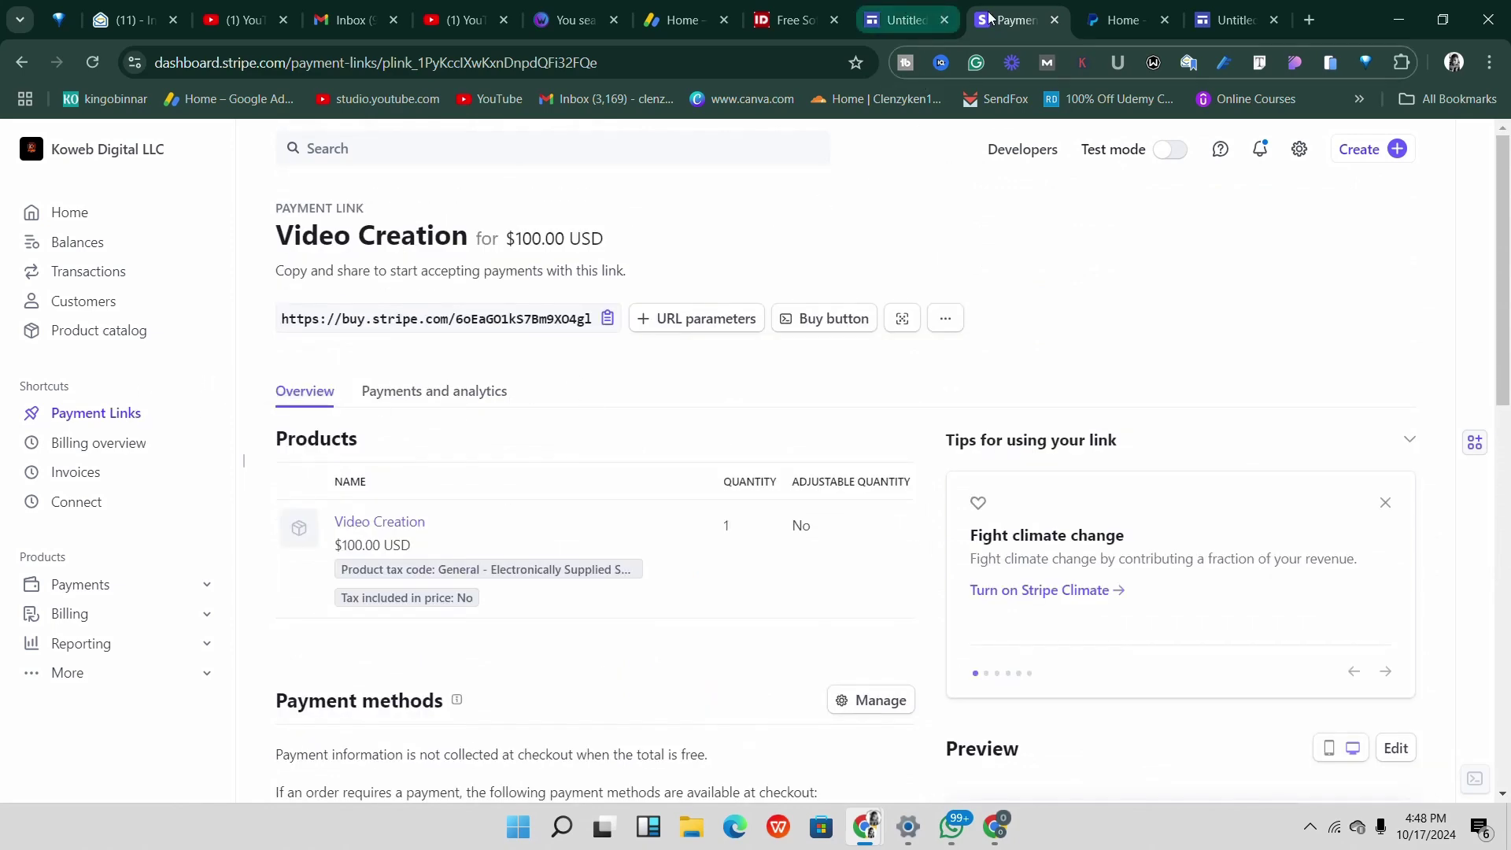
In the sample Google Sites page, replace the "$100 Buy Now" button's PayPal link with the copied Stripe payment link.
click(905, 19)
scroll(823, 394, down, 5)
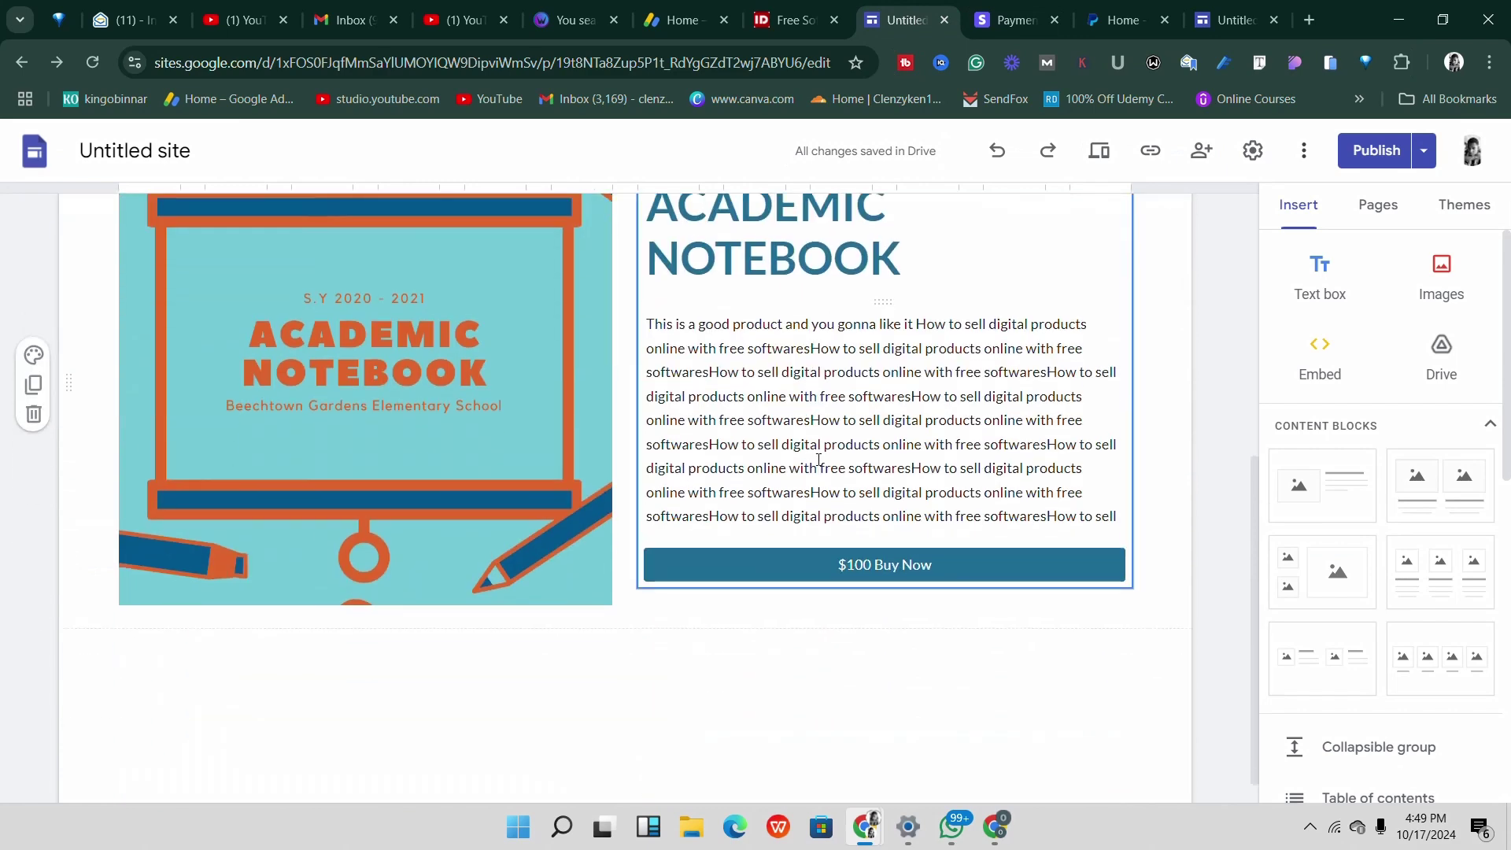
scroll(819, 461, down, 1)
click(825, 534)
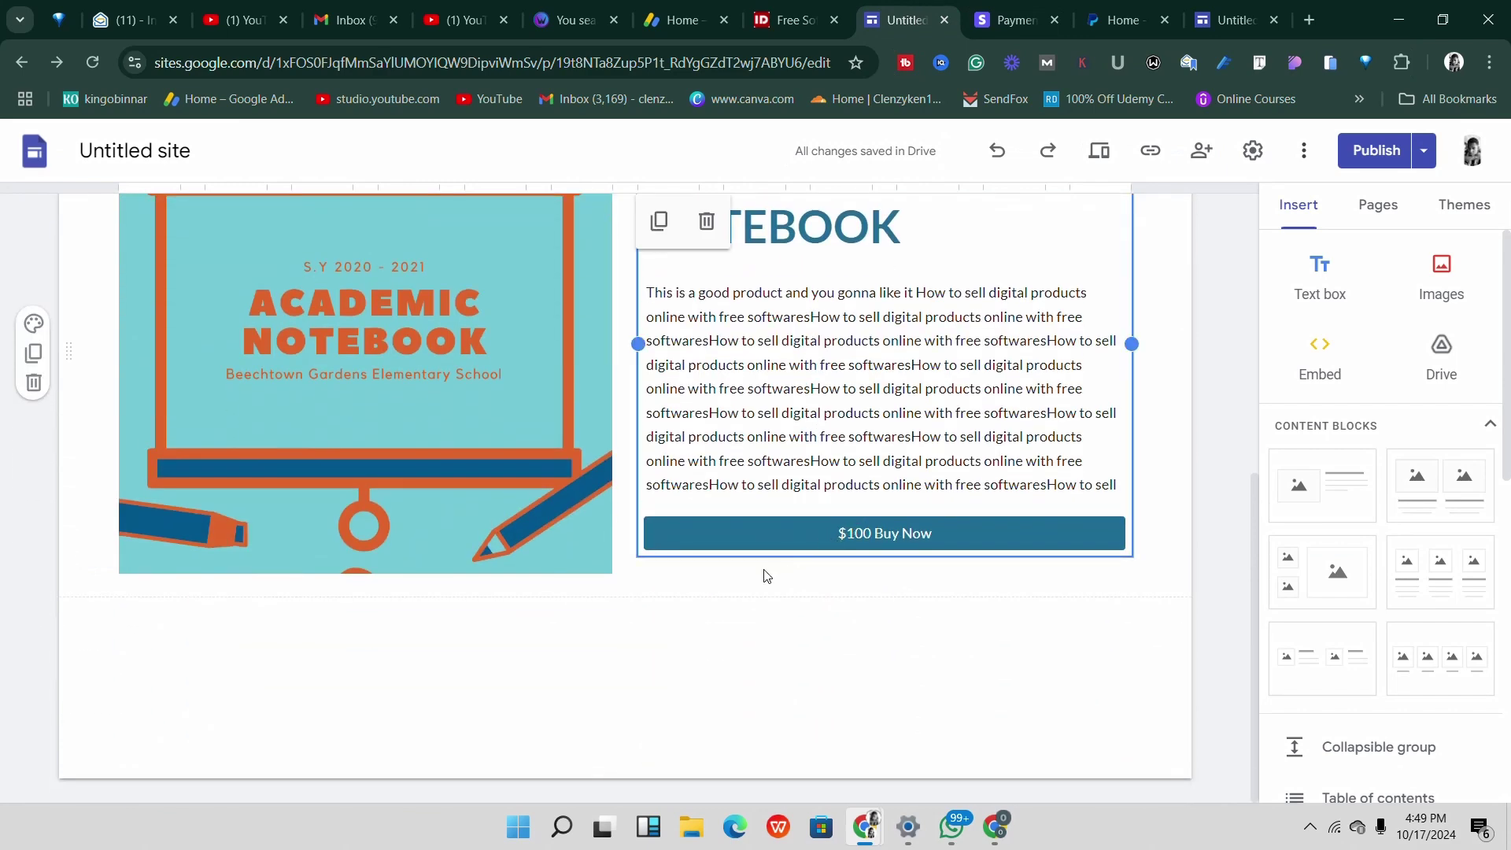
click(803, 535)
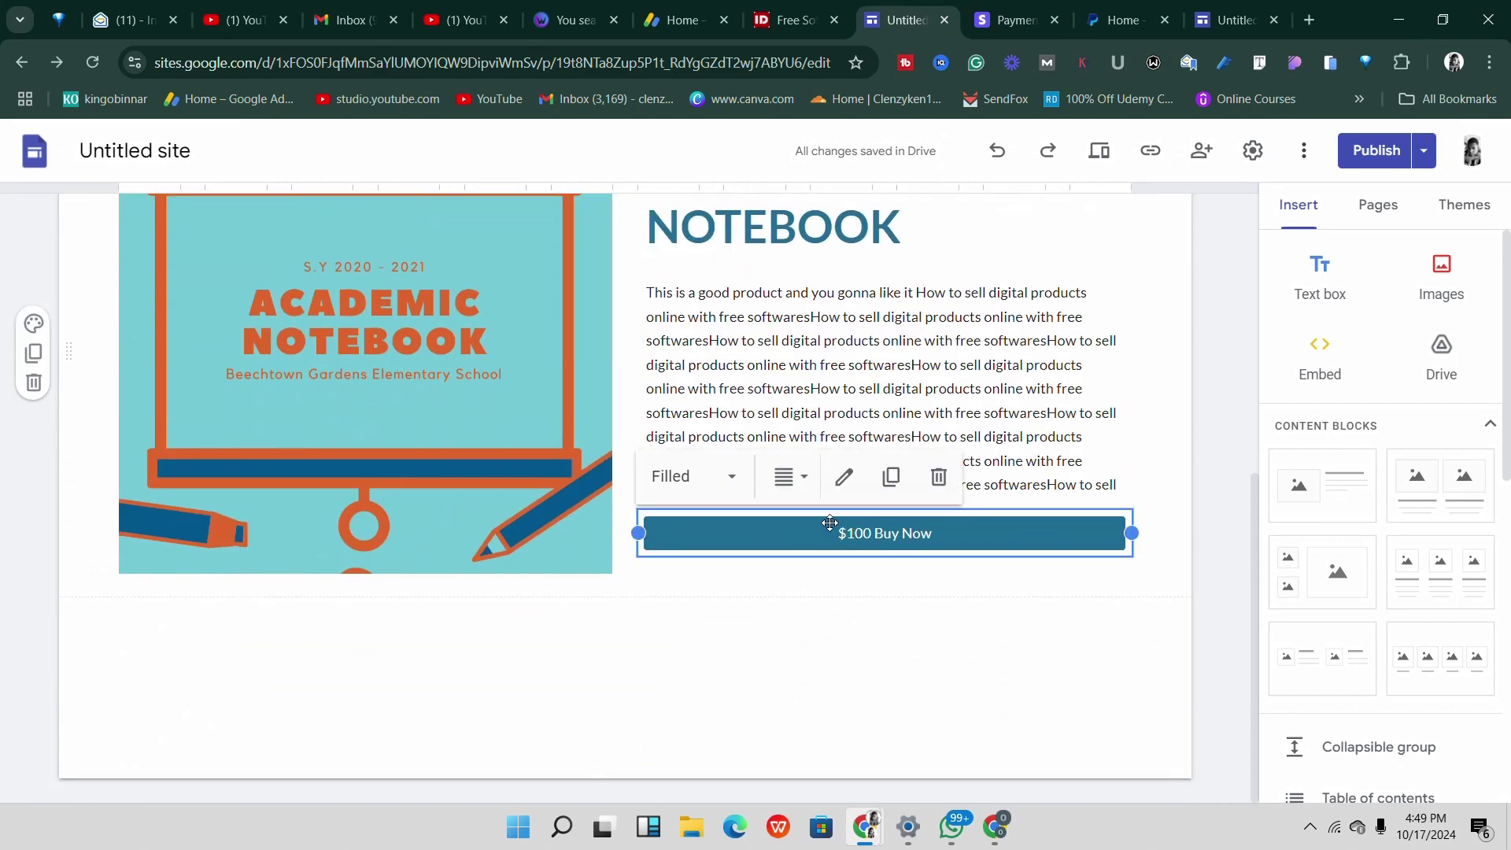
click(846, 475)
triple_click(682, 507)
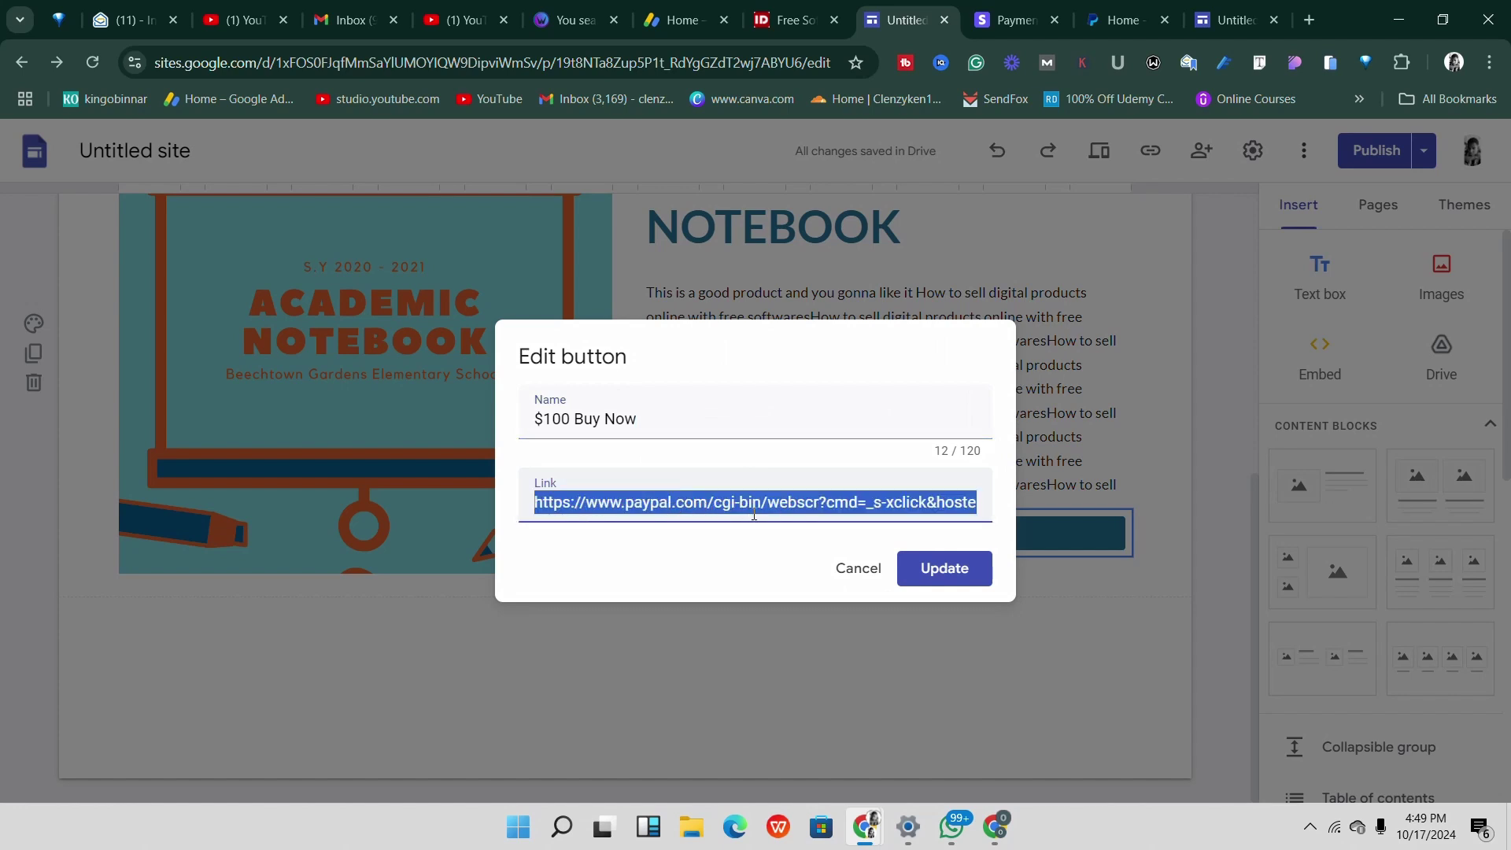
right_click(677, 510)
click(724, 52)
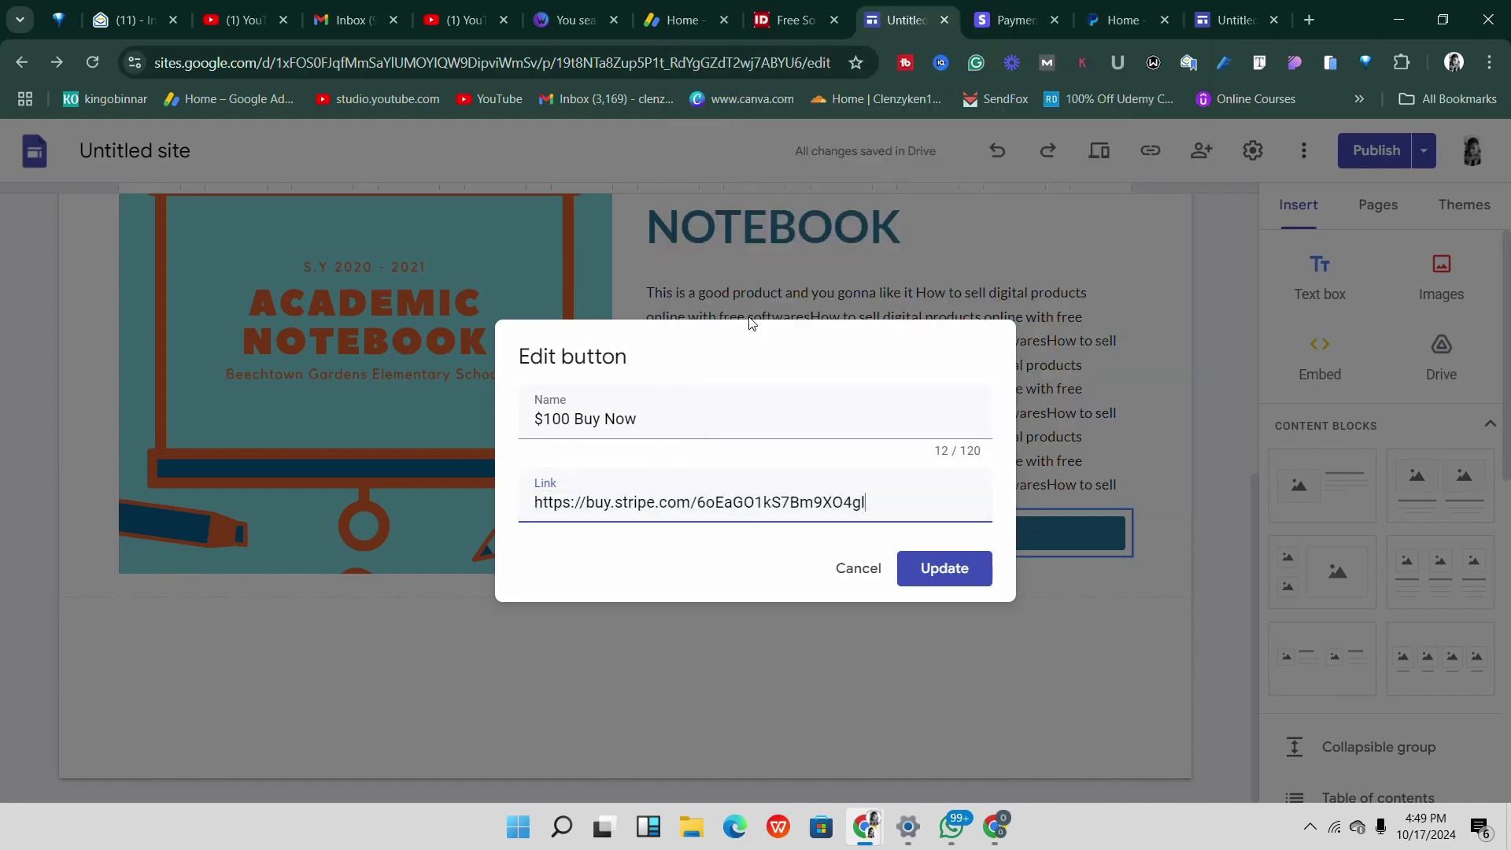
click(919, 570)
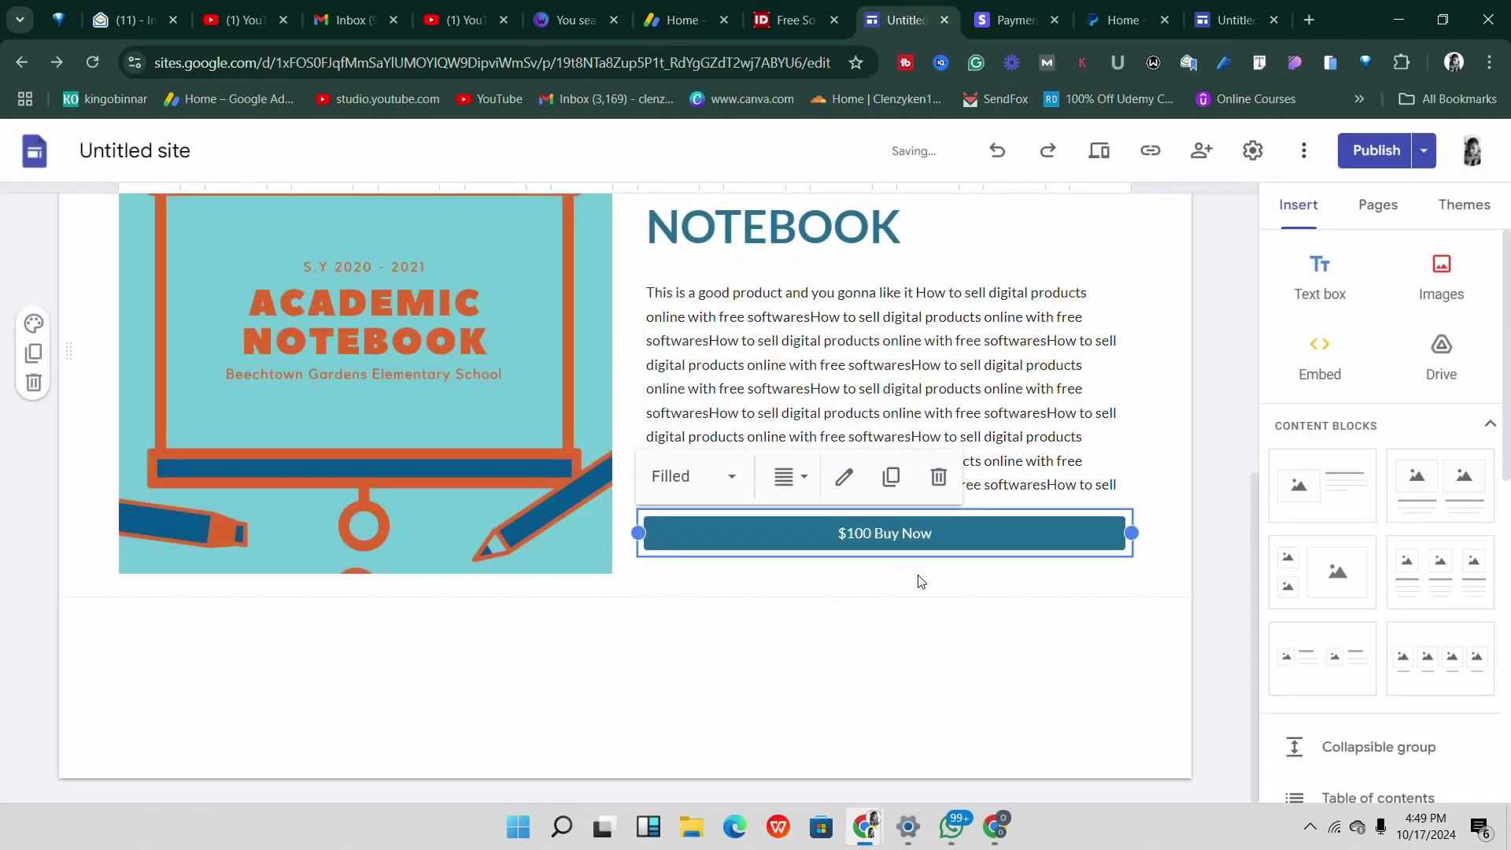
Publish the updated UPSTORES sample site.
scroll(724, 566, up, 6)
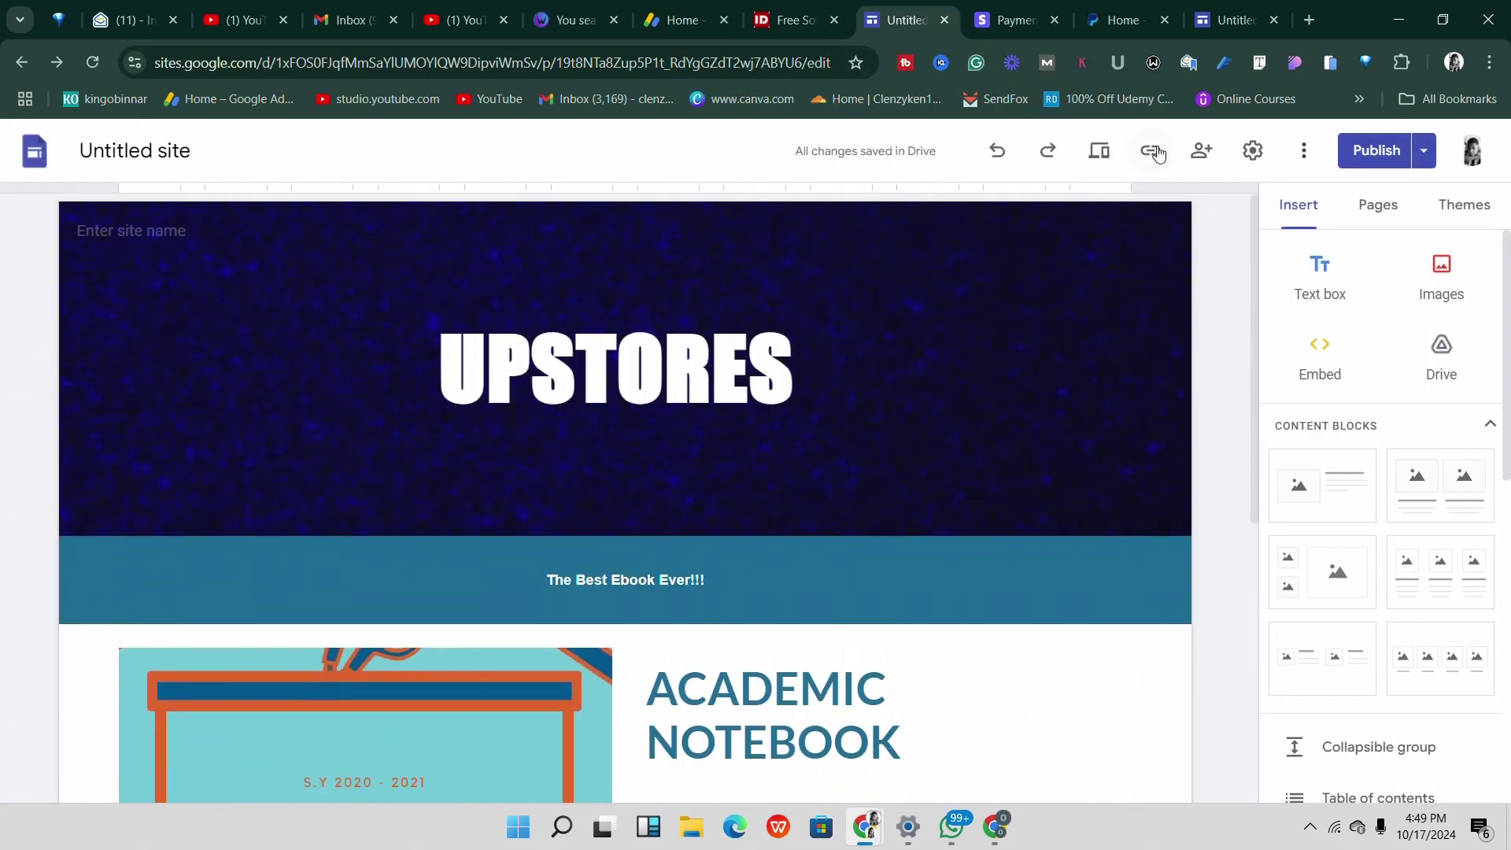
scroll(974, 242, down, 5)
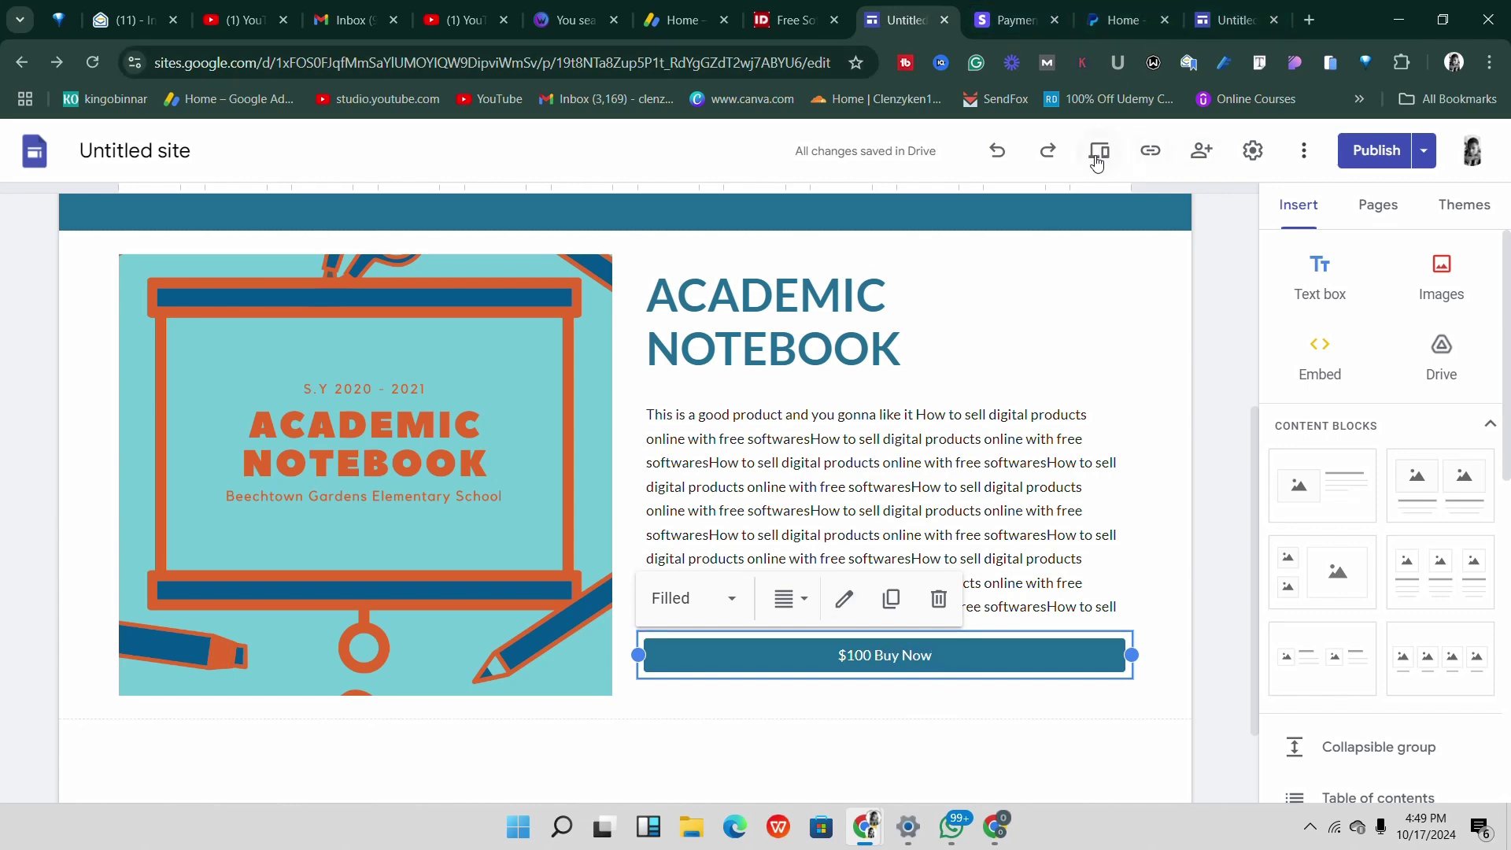
click(1373, 154)
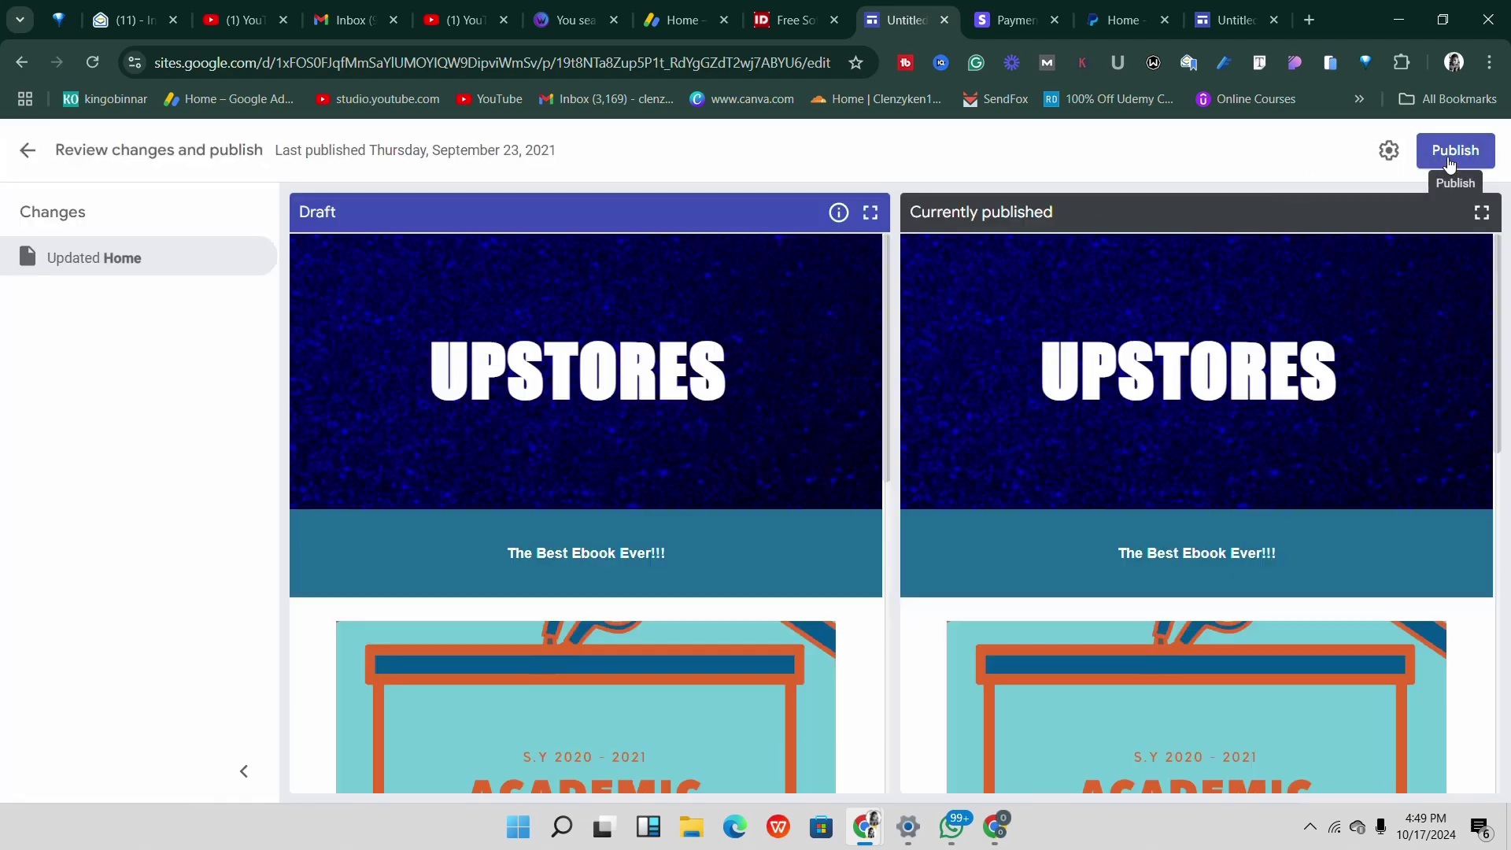
click(1449, 153)
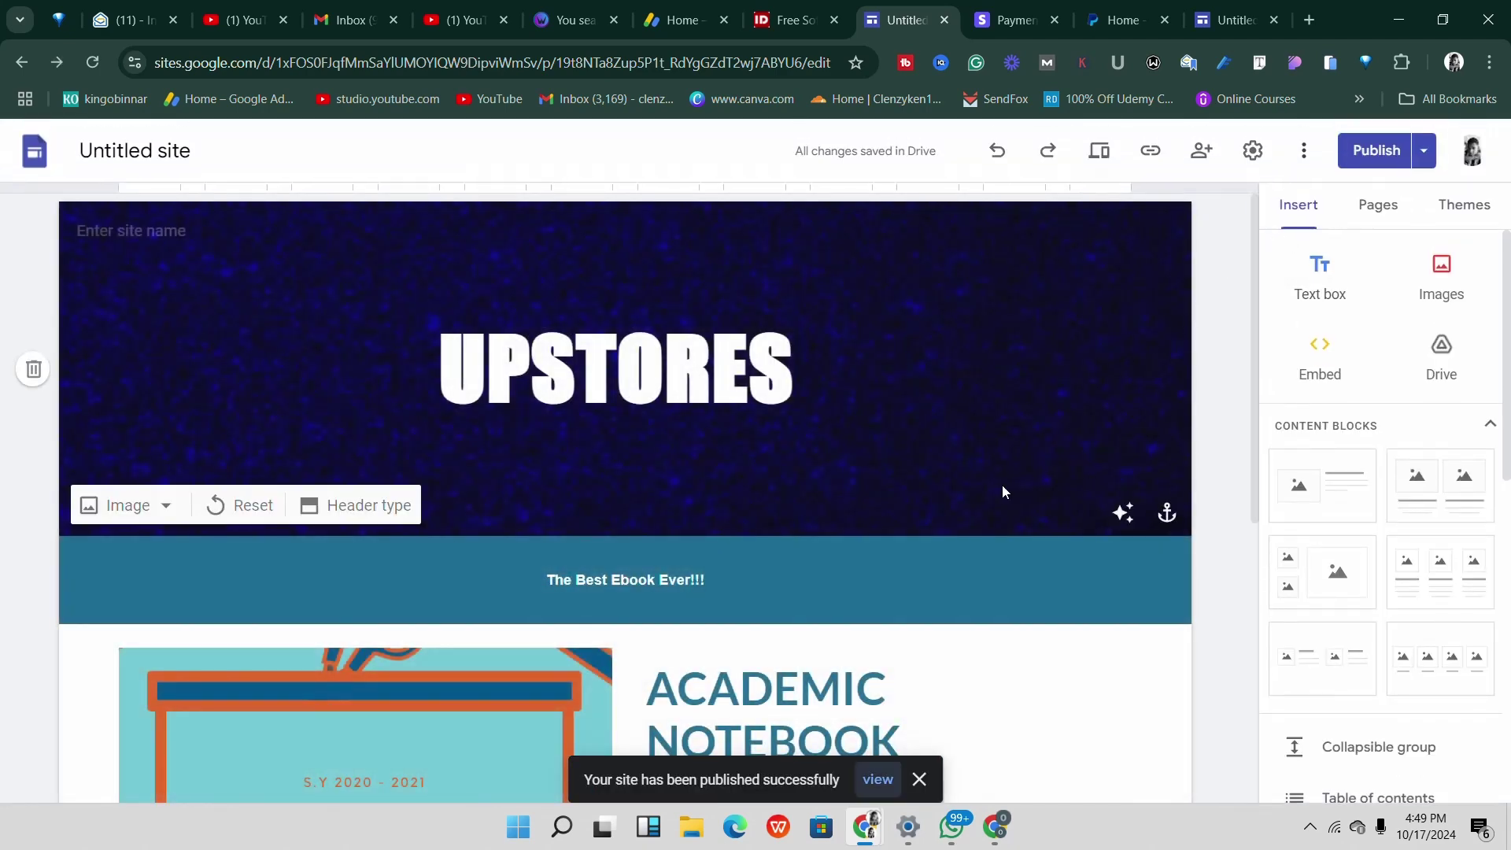
View the published site, follow its "$100 Buy Now" button, and examine the Stripe checkout form.
click(874, 779)
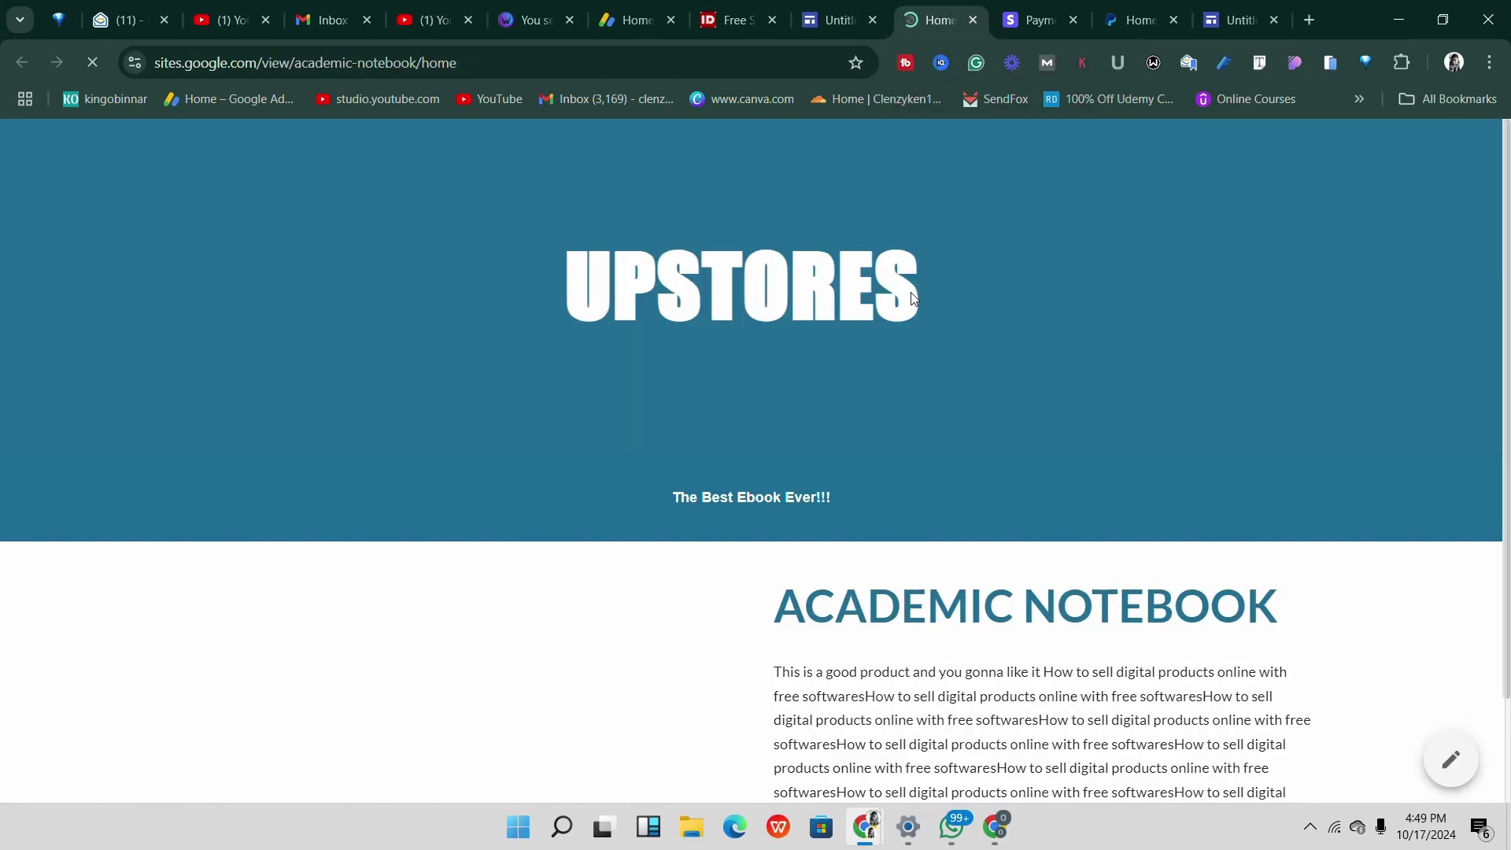
scroll(911, 297, down, 4)
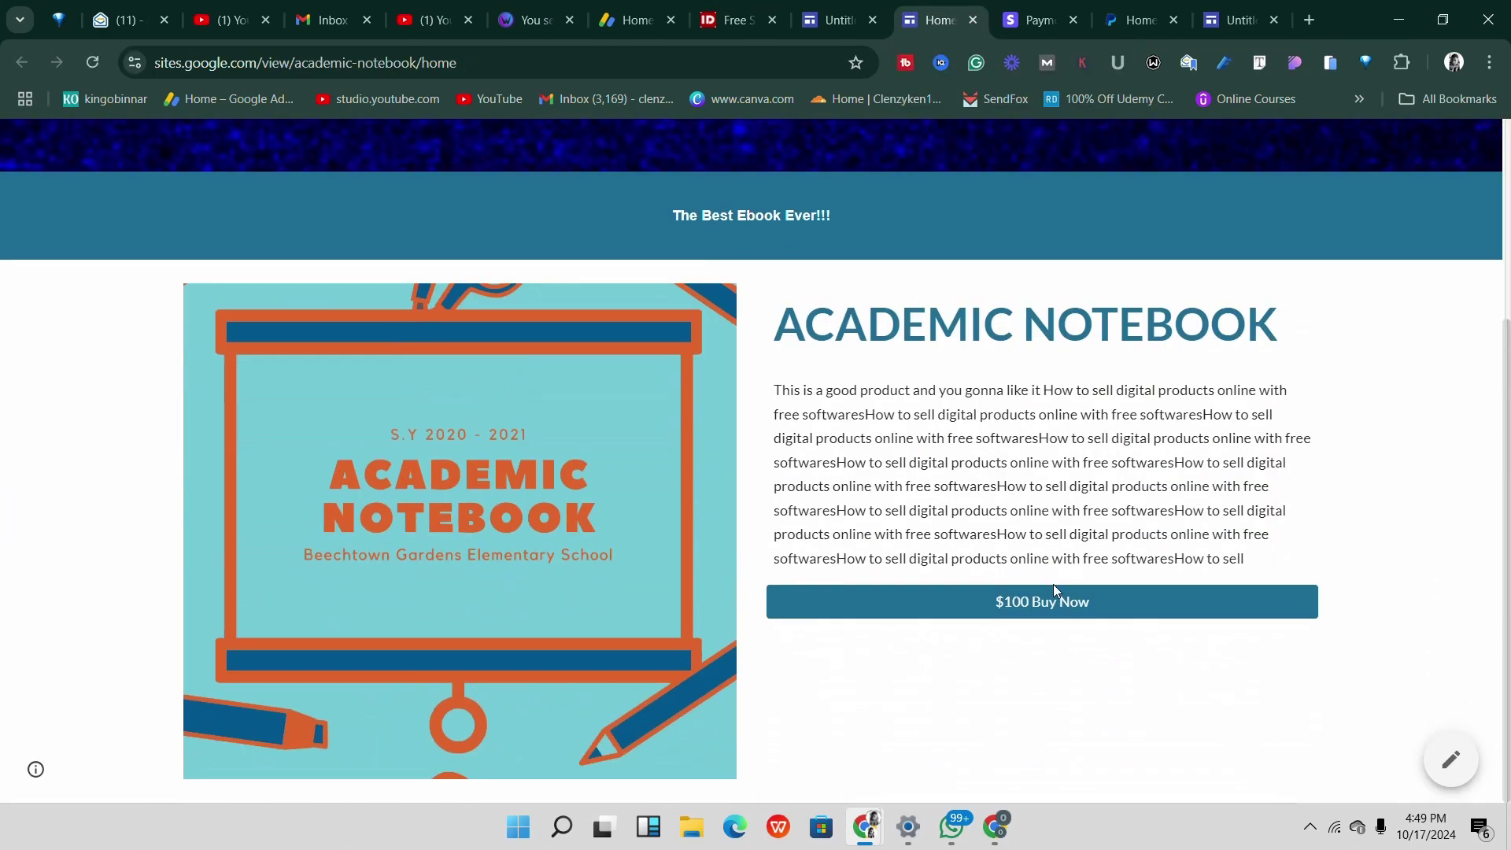
click(1046, 603)
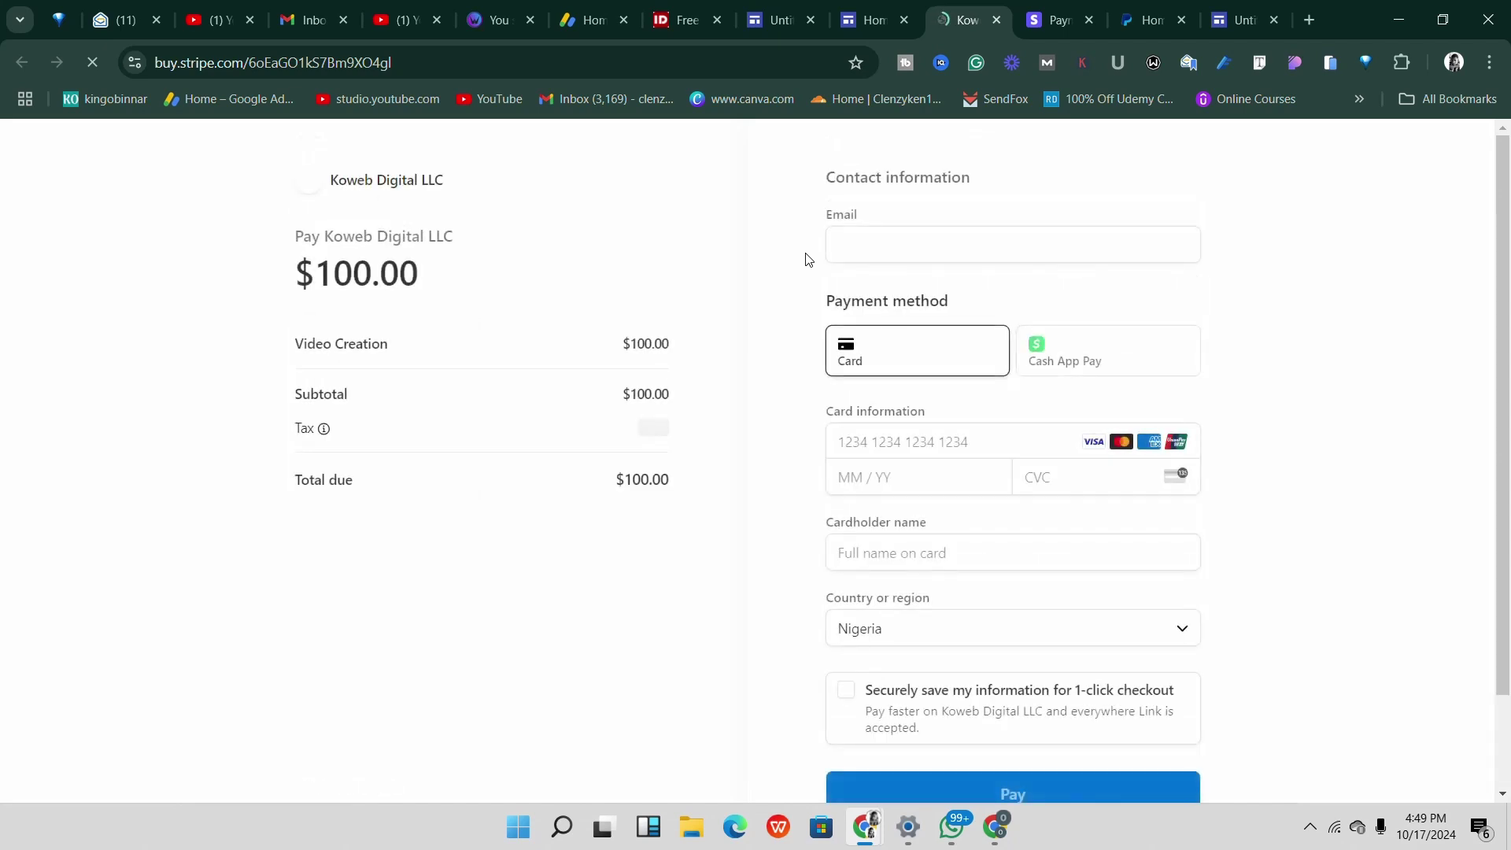
click(924, 255)
click(872, 488)
scroll(873, 598, down, 2)
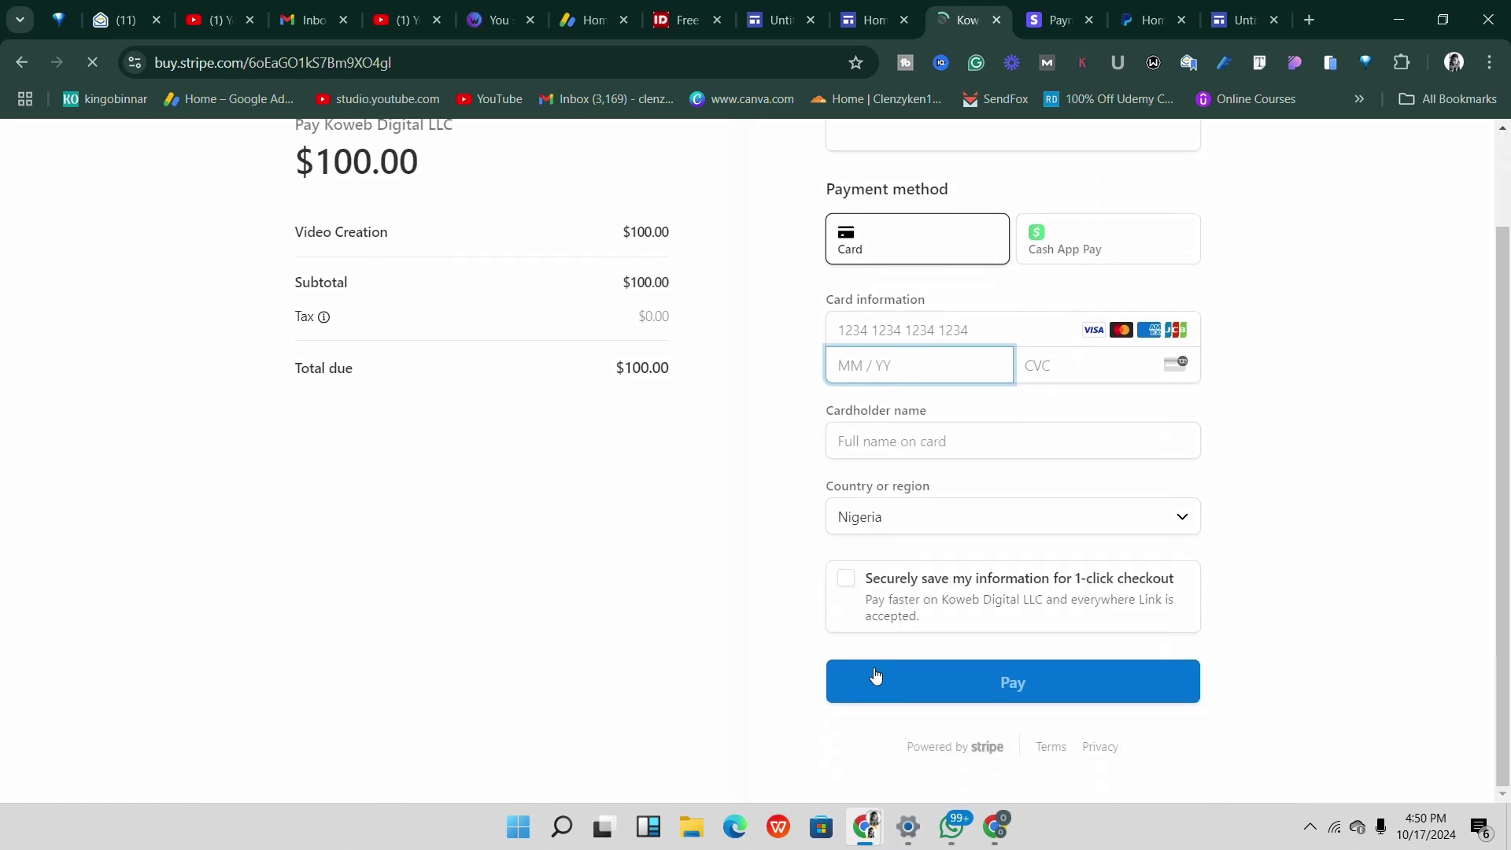
scroll(557, 372, up, 2)
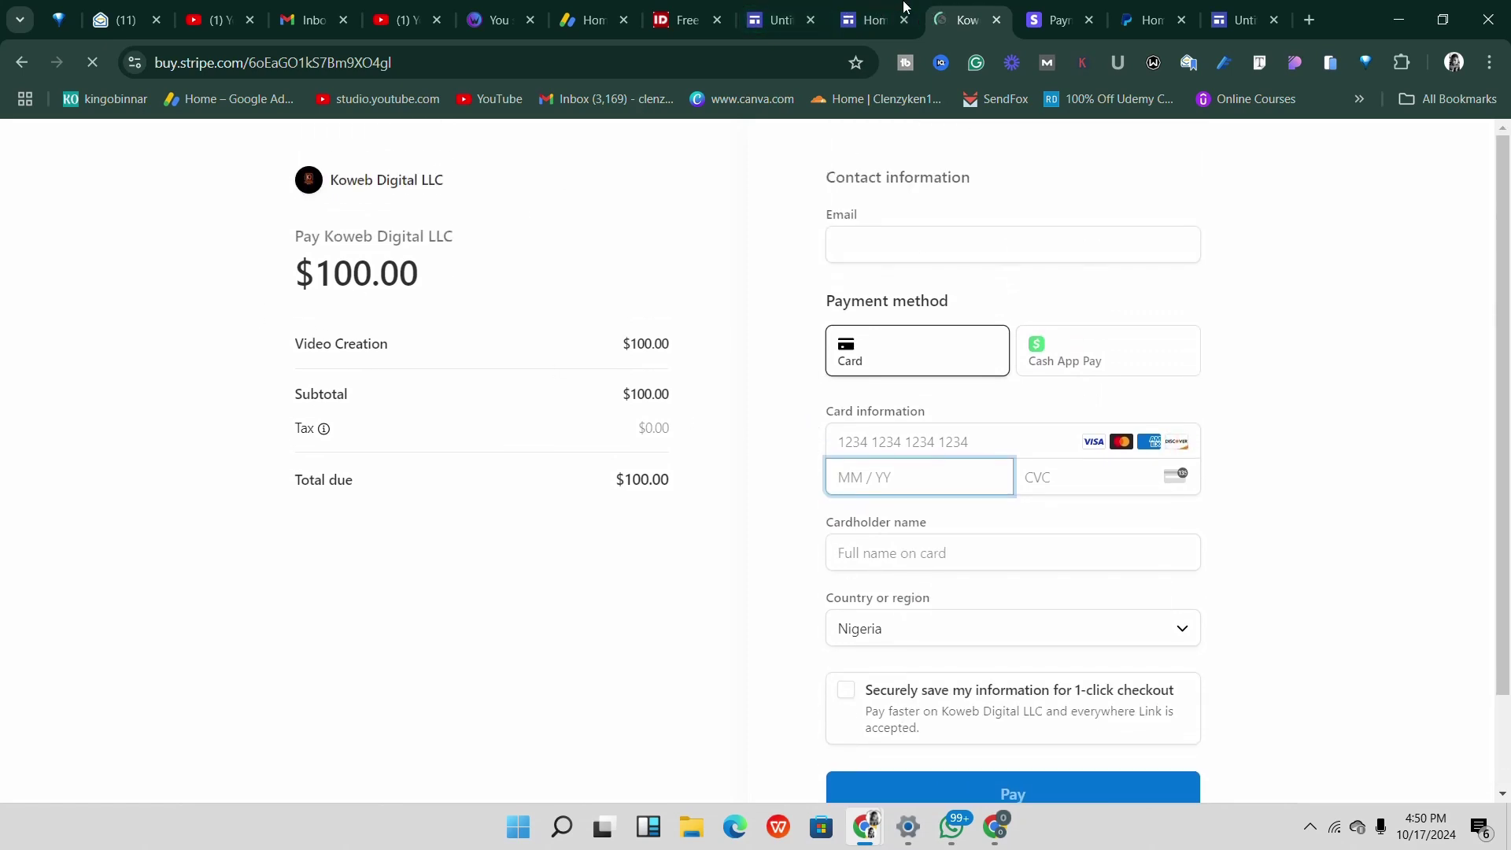
Revisit the Academic Notebook section in the site editor and go back to Stripe's list of payment links.
click(862, 11)
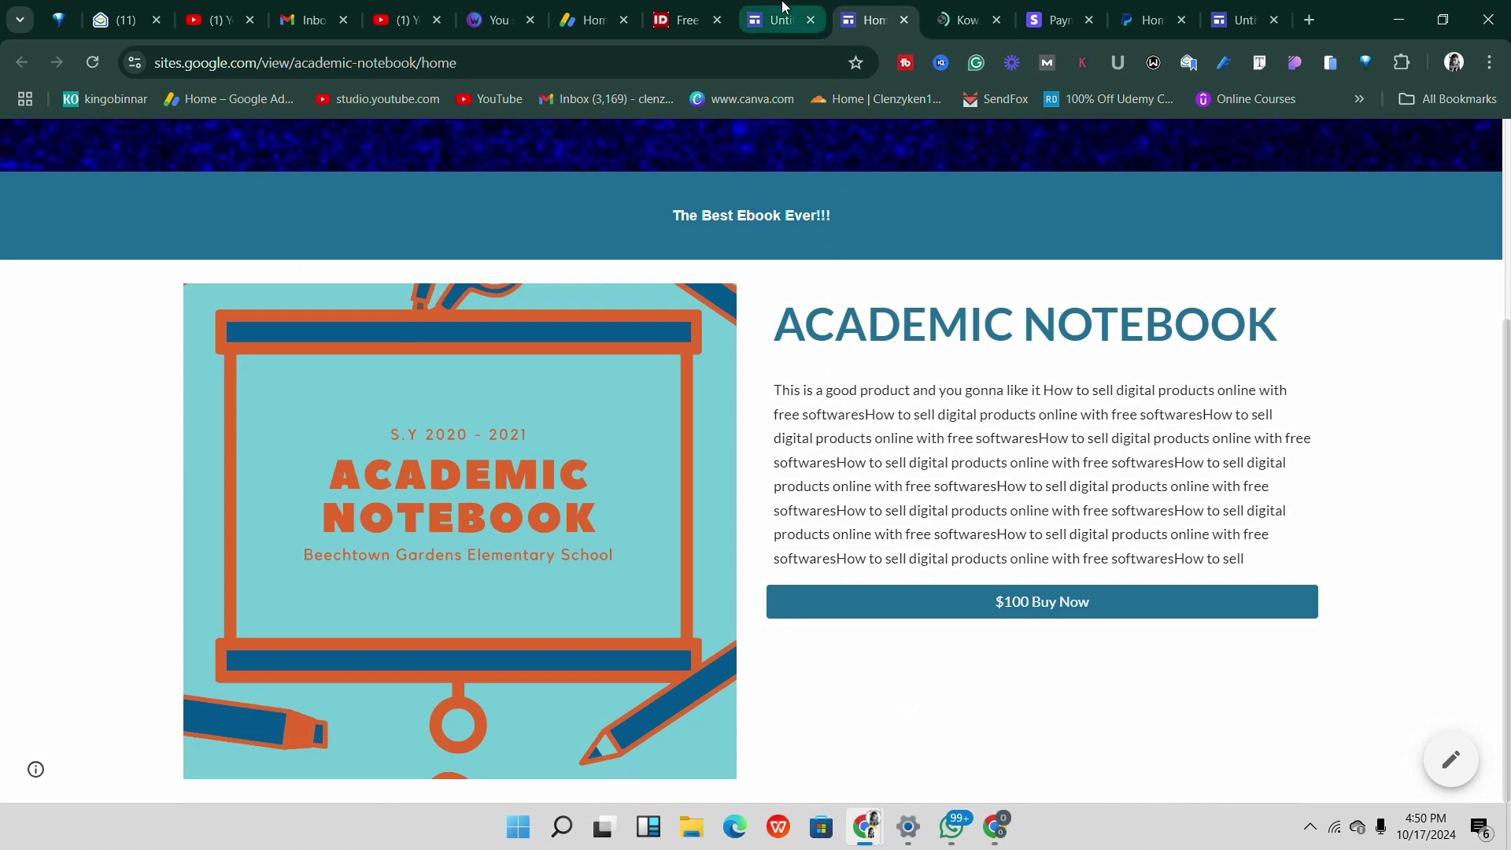
click(822, 10)
scroll(794, 372, down, 6)
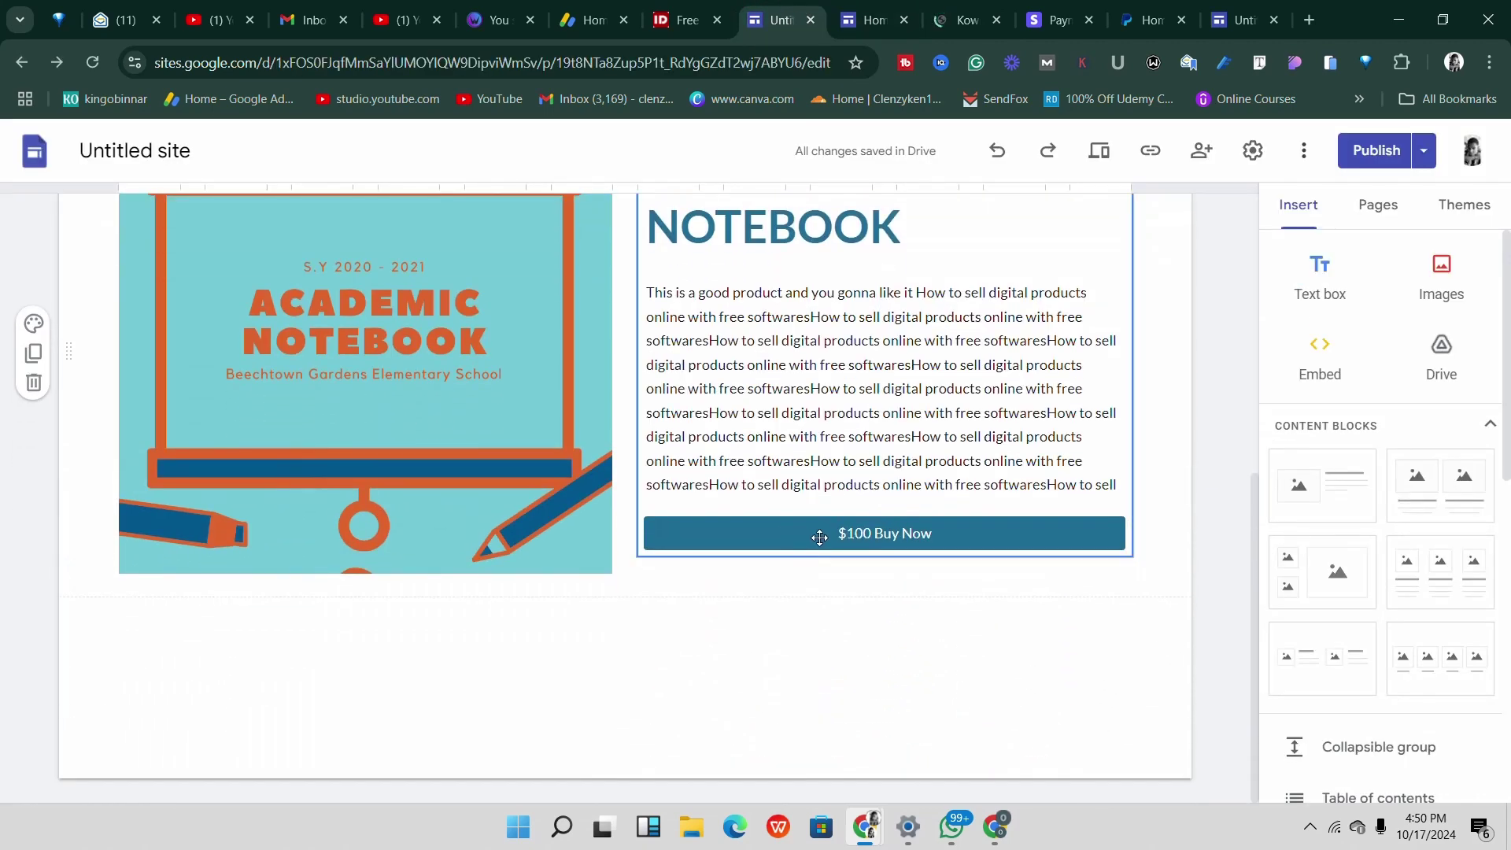
click(1059, 20)
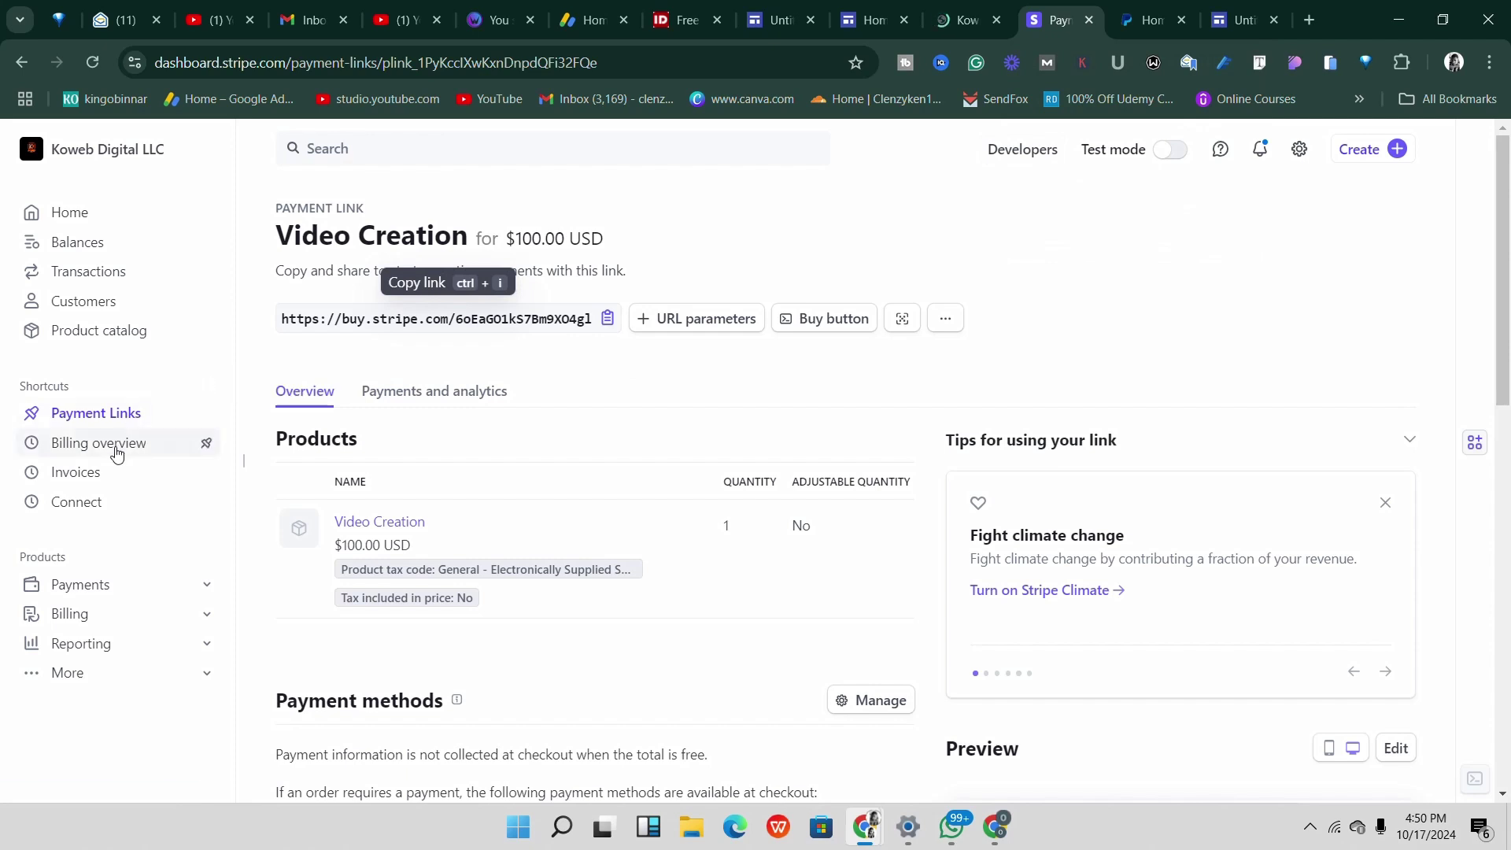
click(109, 415)
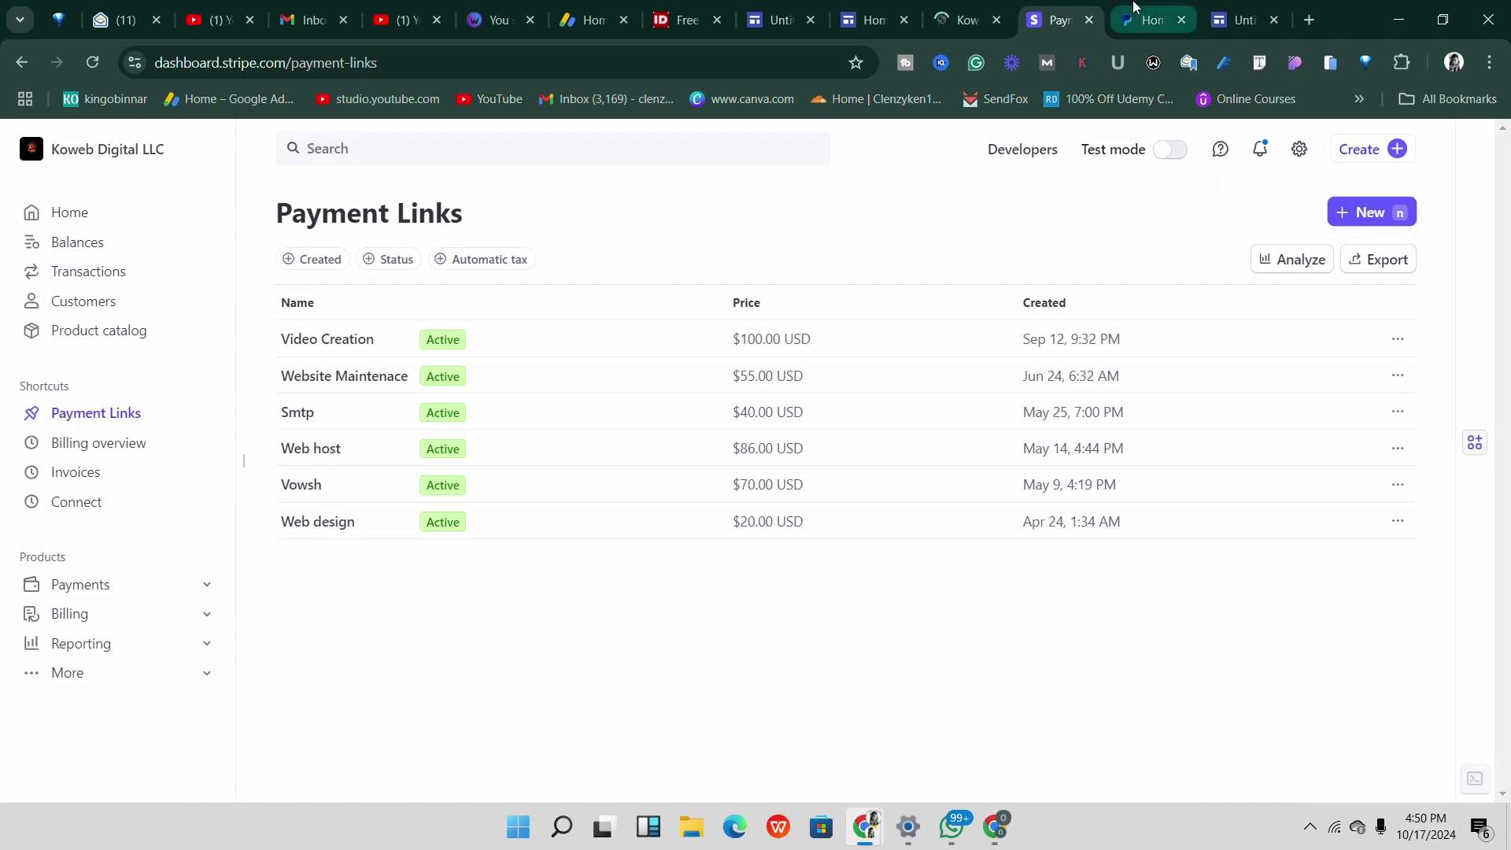
Switch to the PayPal dashboard and look through its actions, notifications and quick links.
click(1150, 20)
scroll(669, 377, down, 1)
scroll(613, 422, down, 5)
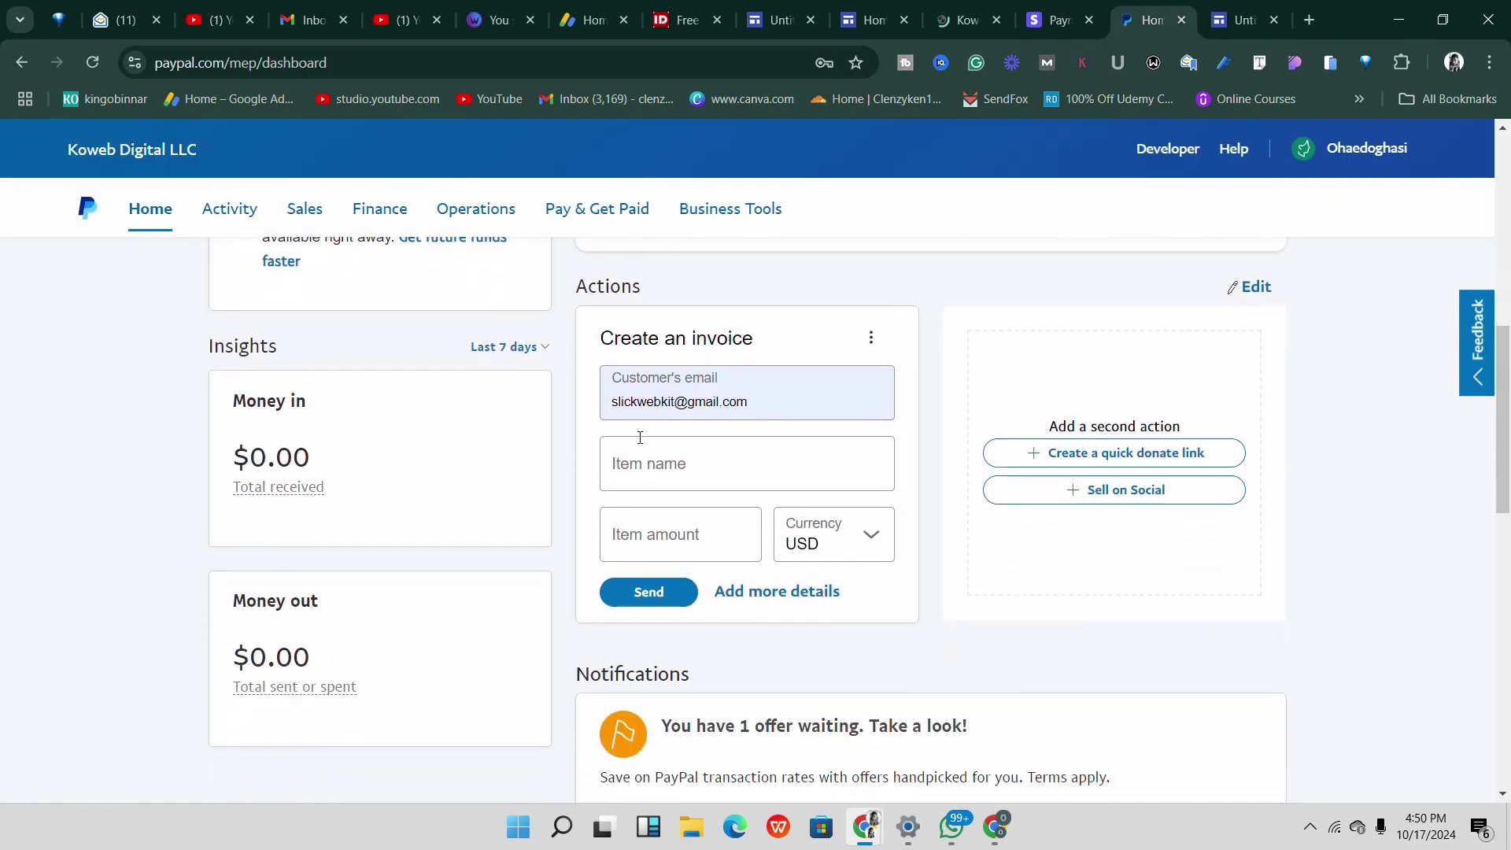
scroll(1270, 566, down, 3)
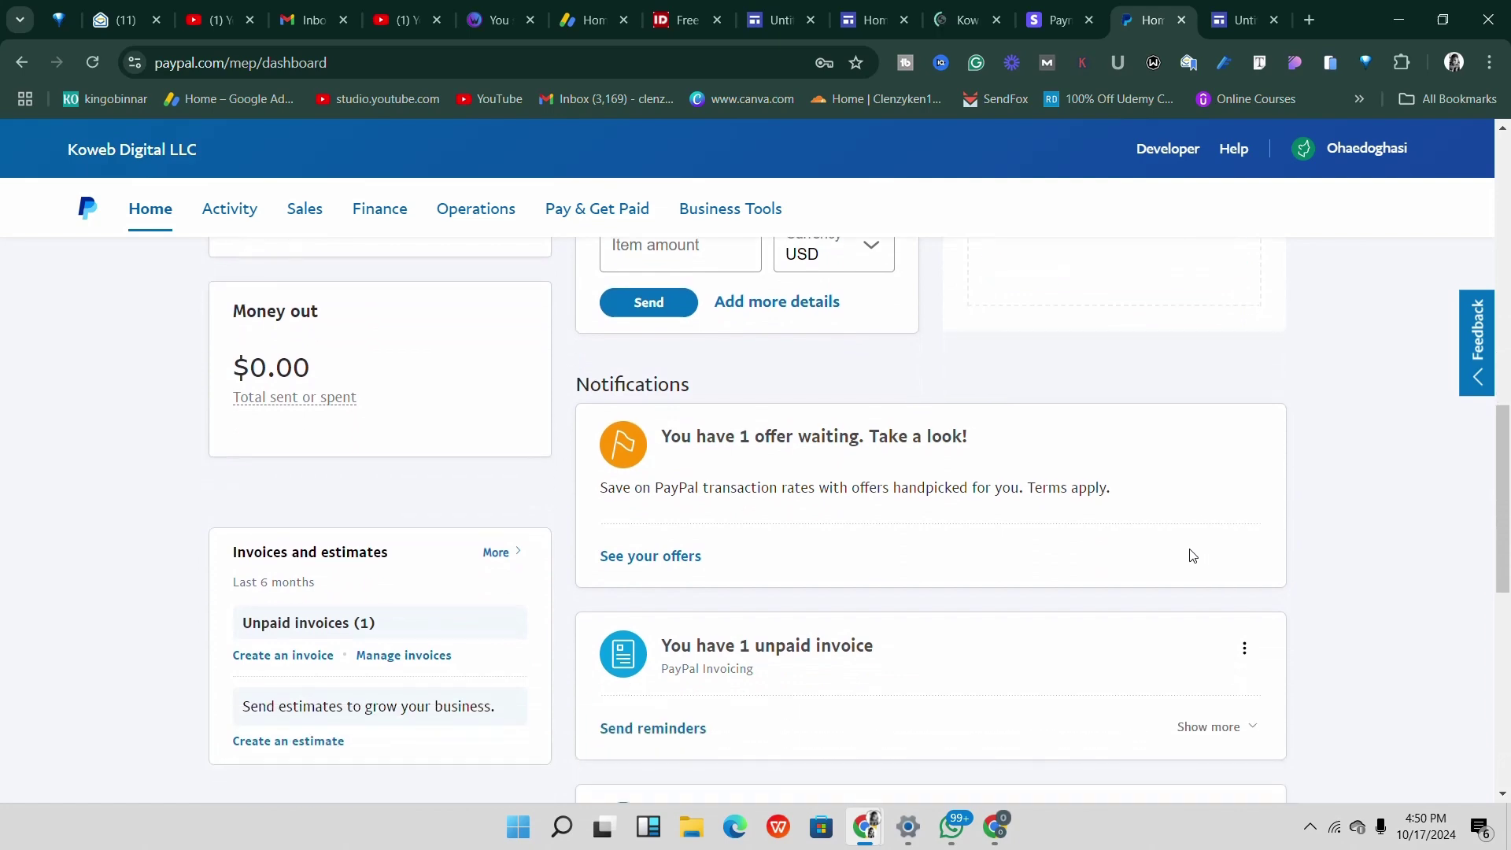
scroll(1167, 546, up, 7)
scroll(700, 407, up, 6)
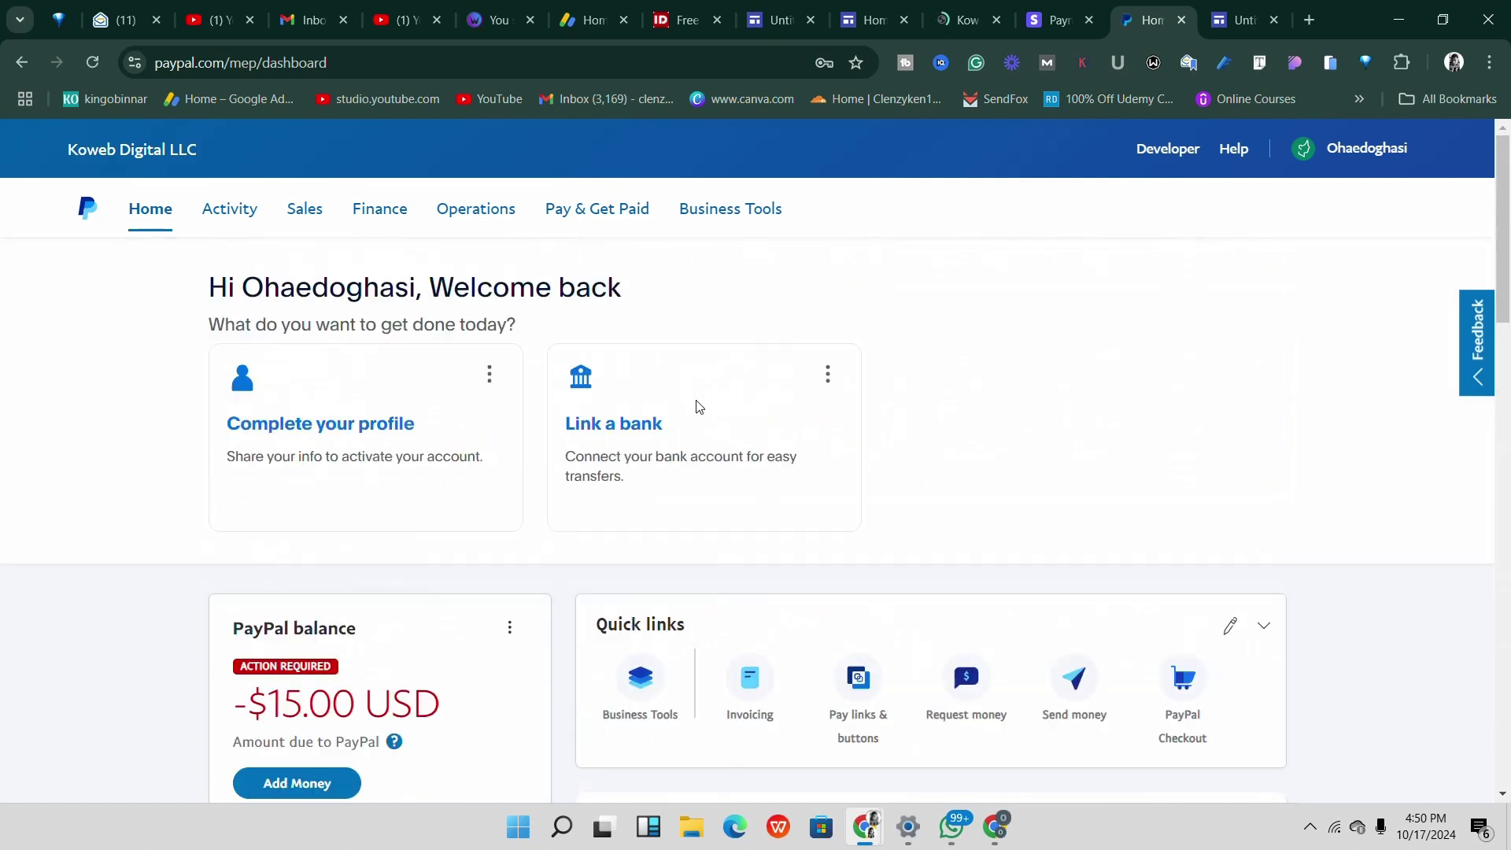
Open PayPal's Pay Links and Buttons builder and look over its link options and checkout preview.
click(558, 213)
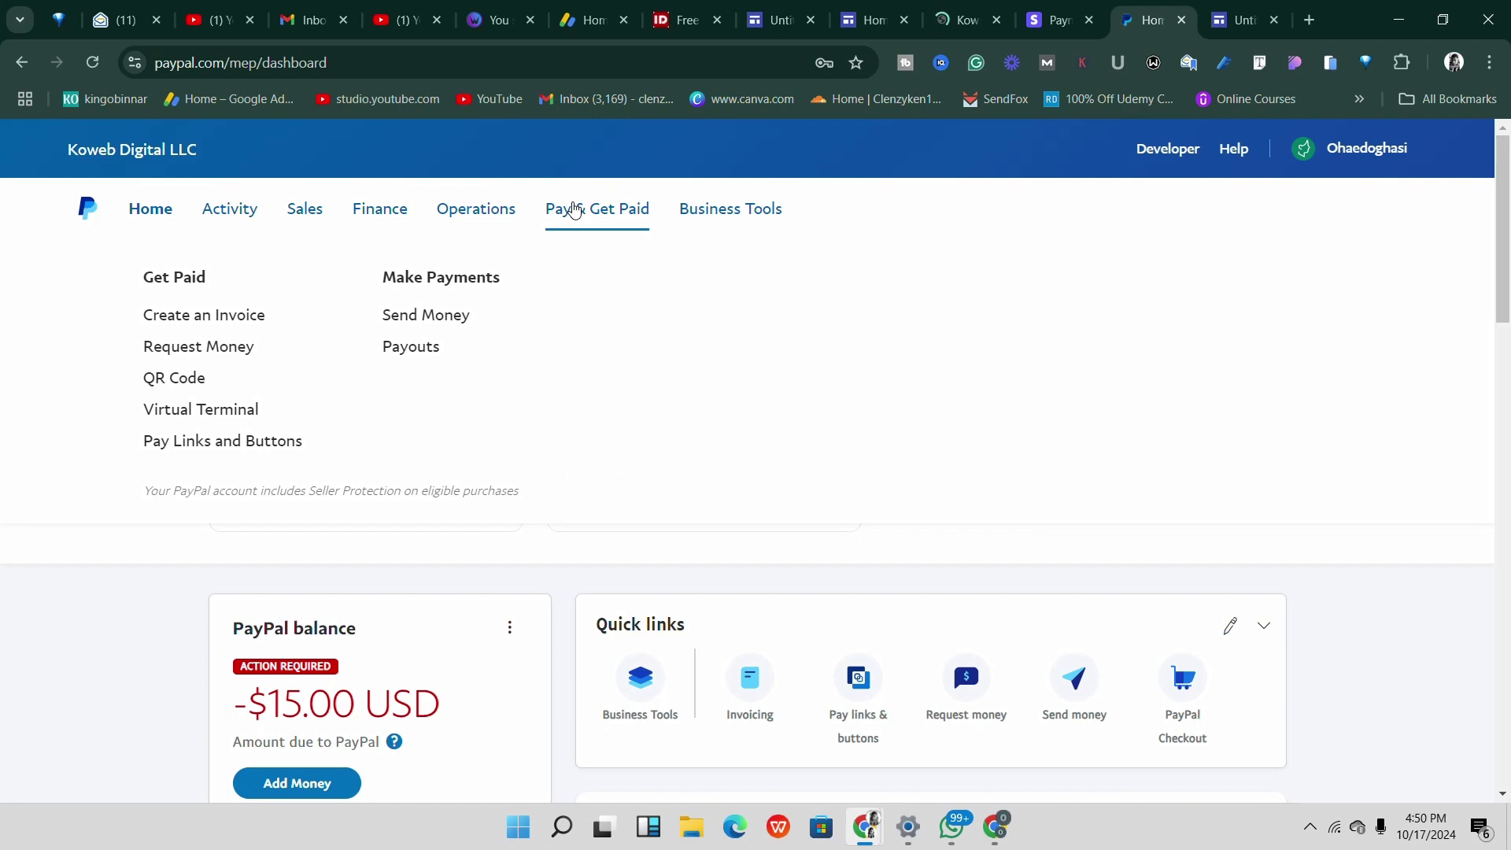
click(575, 210)
click(574, 209)
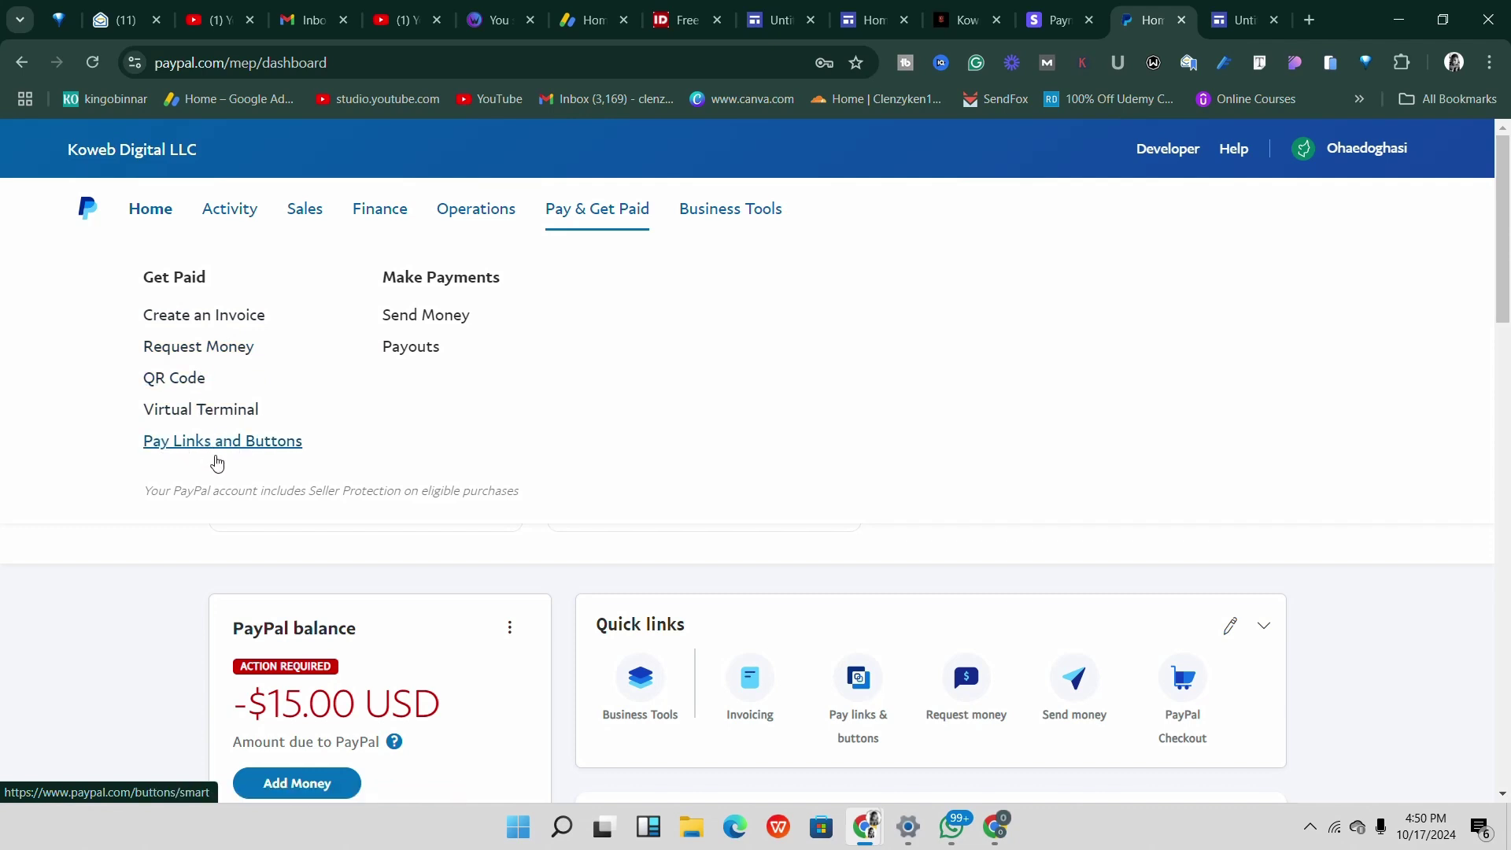
click(232, 456)
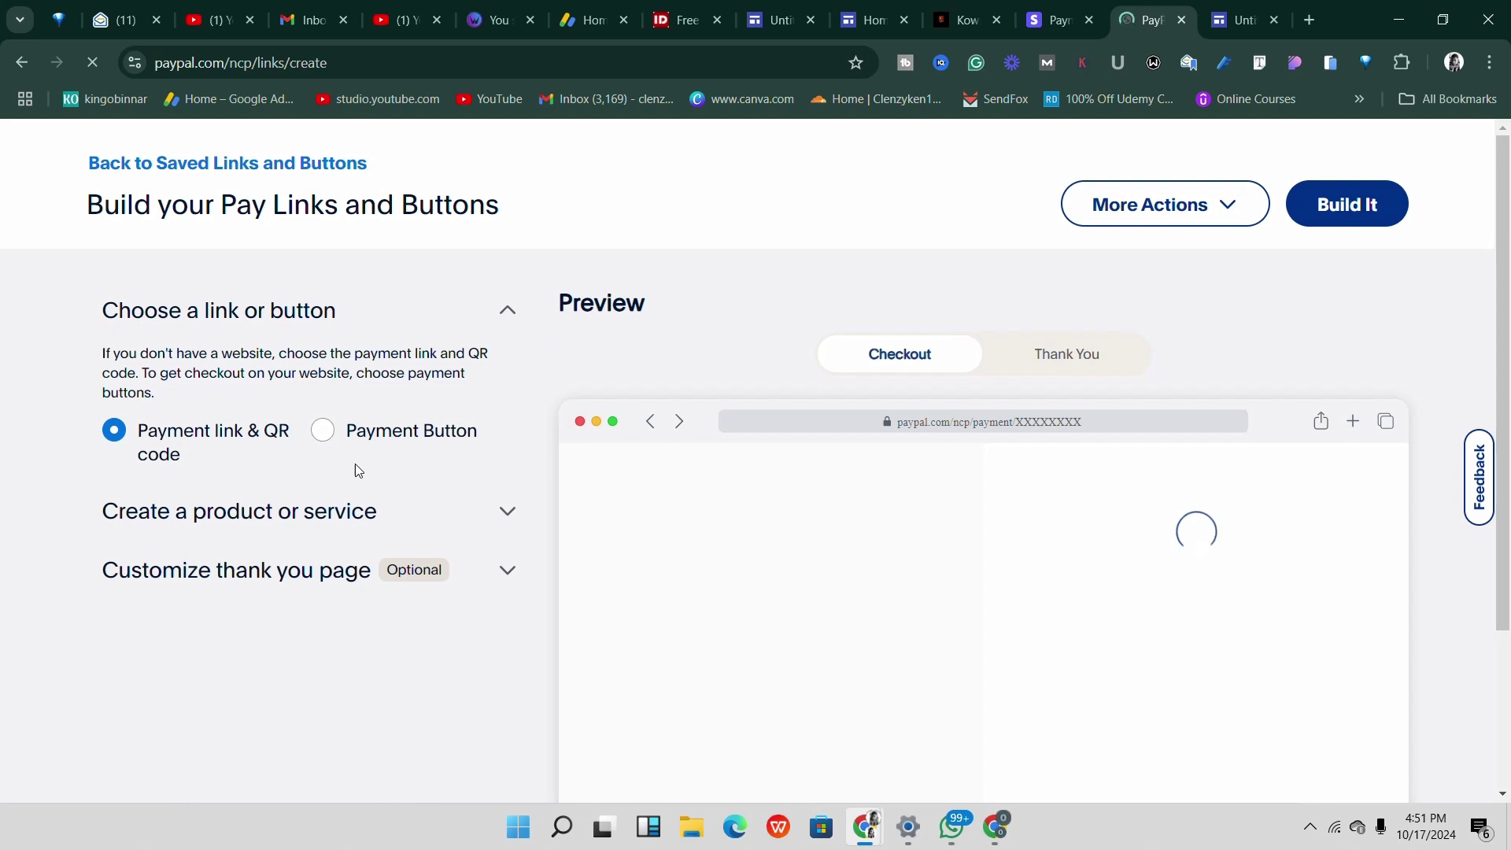
scroll(516, 433, down, 2)
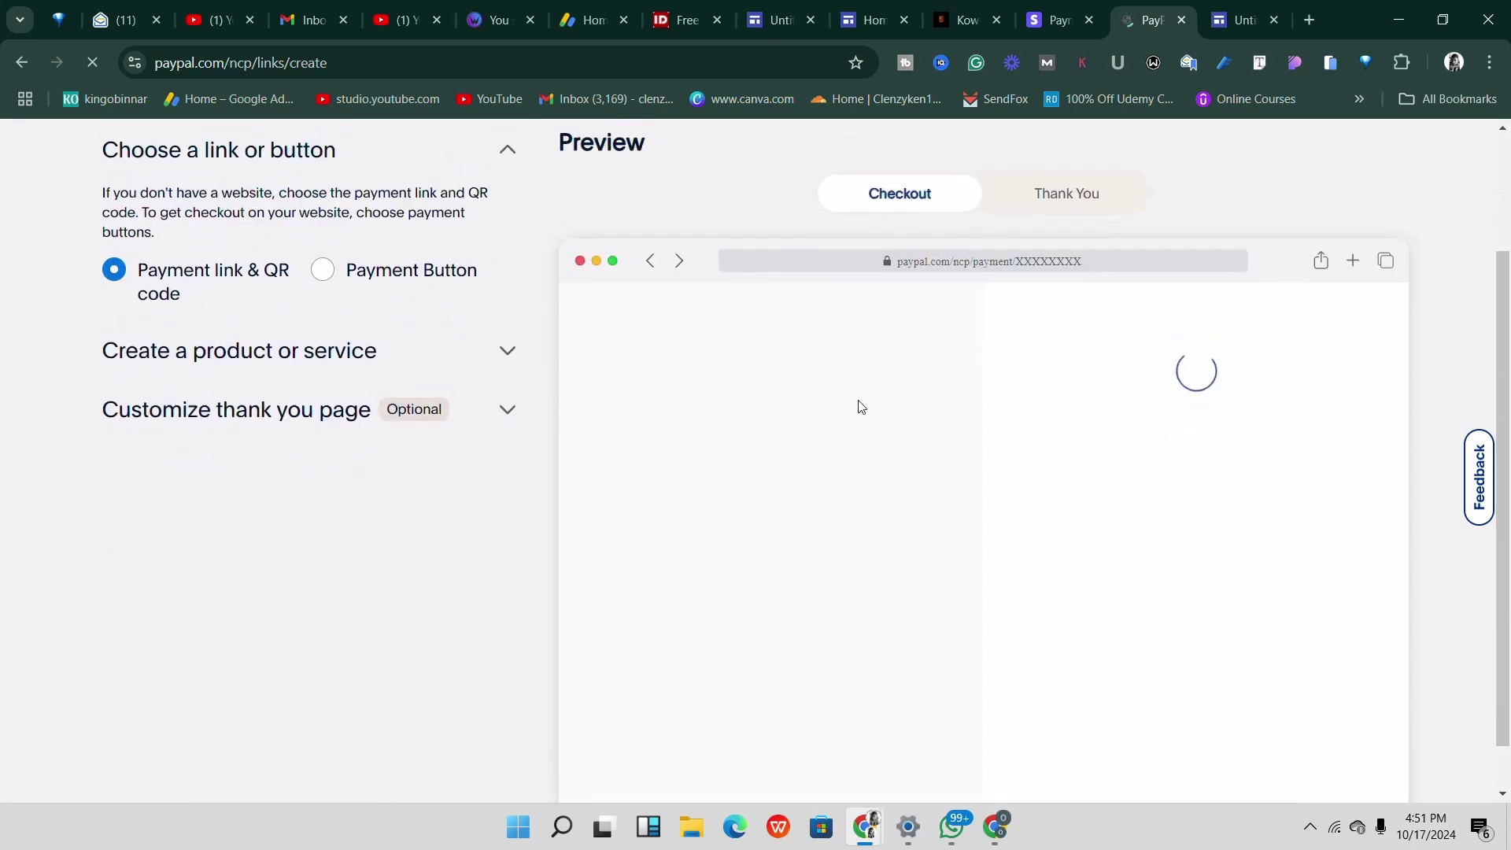
scroll(861, 407, up, 2)
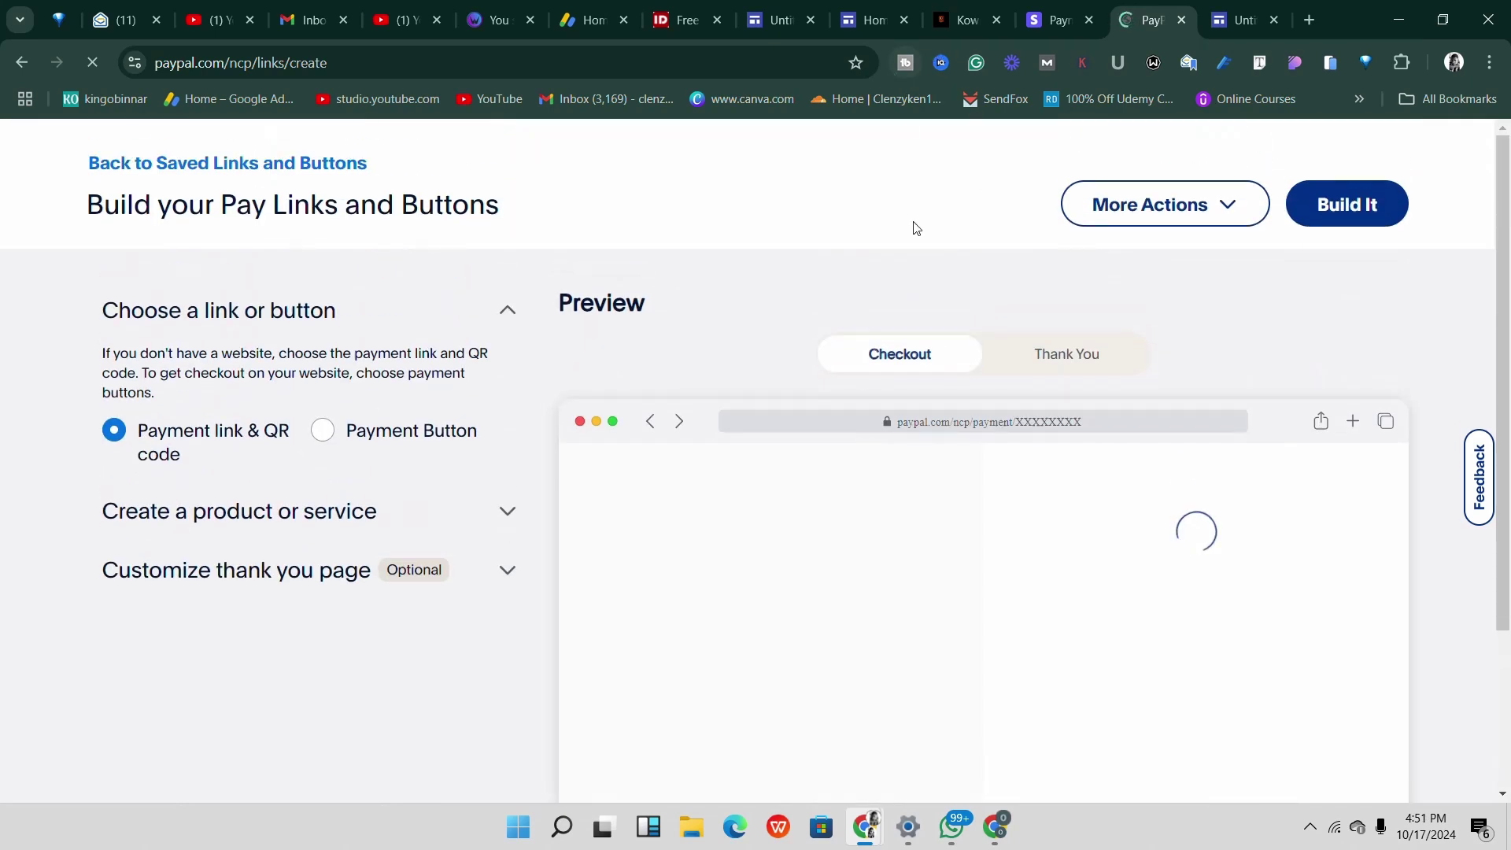
scroll(1241, 367, down, 5)
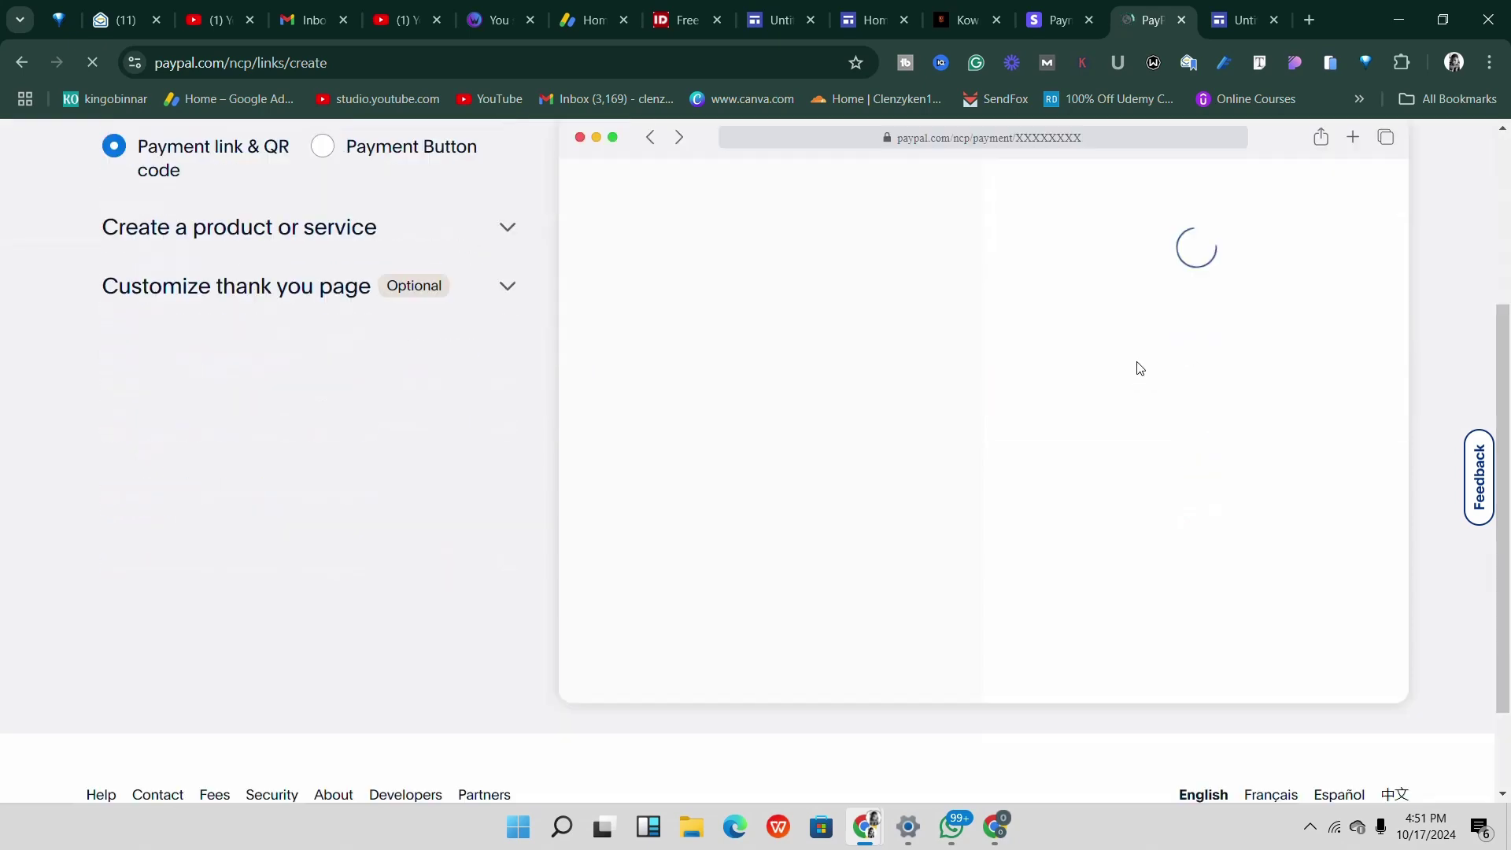
scroll(1107, 327, up, 5)
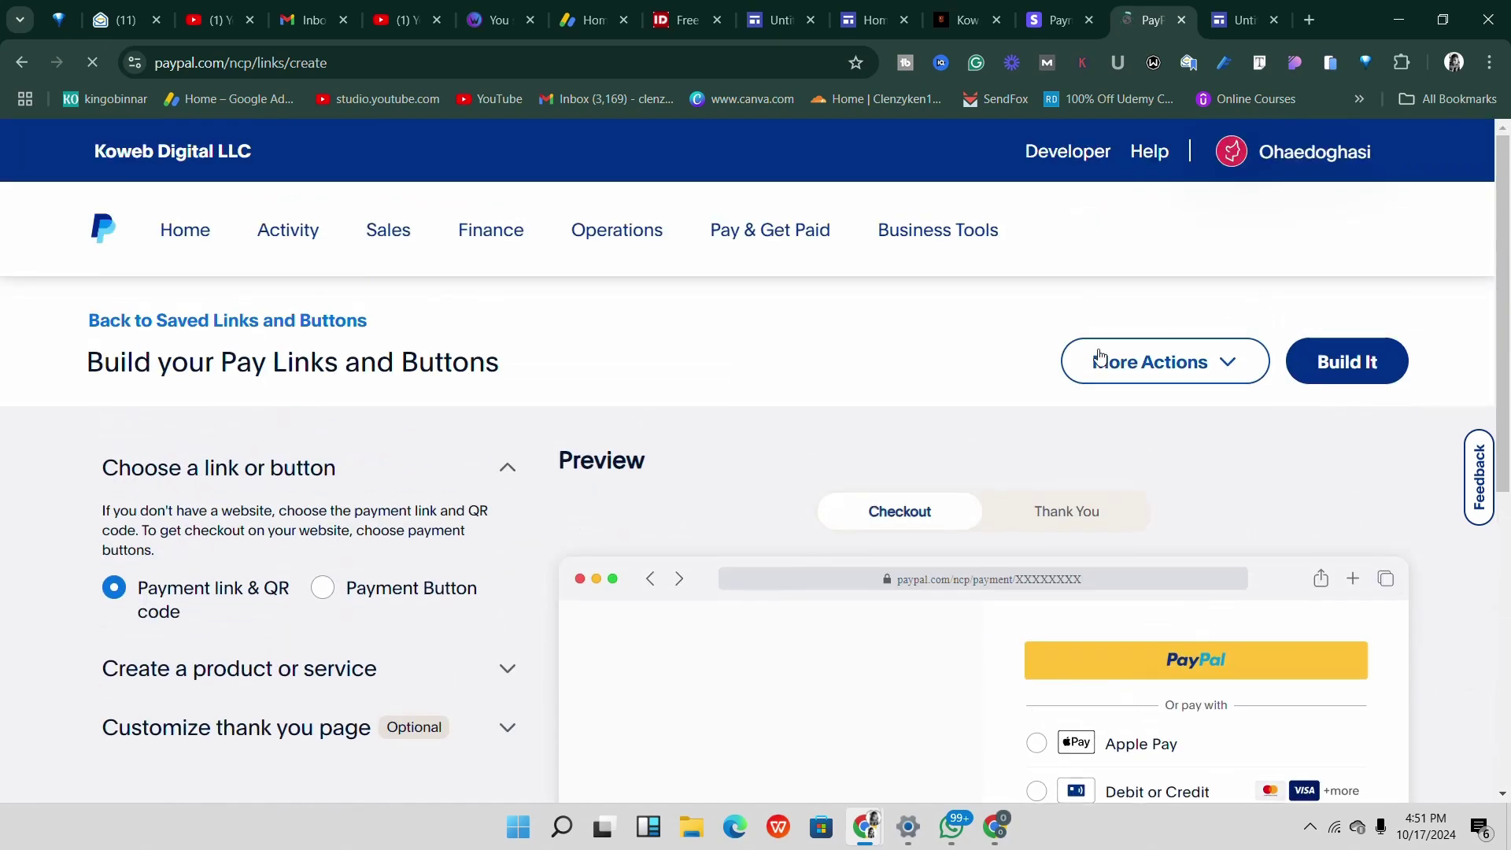
Dismiss the contact info confirmation prompt and look over the choice between a payment link and a payment button.
scroll(910, 386, down, 2)
scroll(959, 372, up, 2)
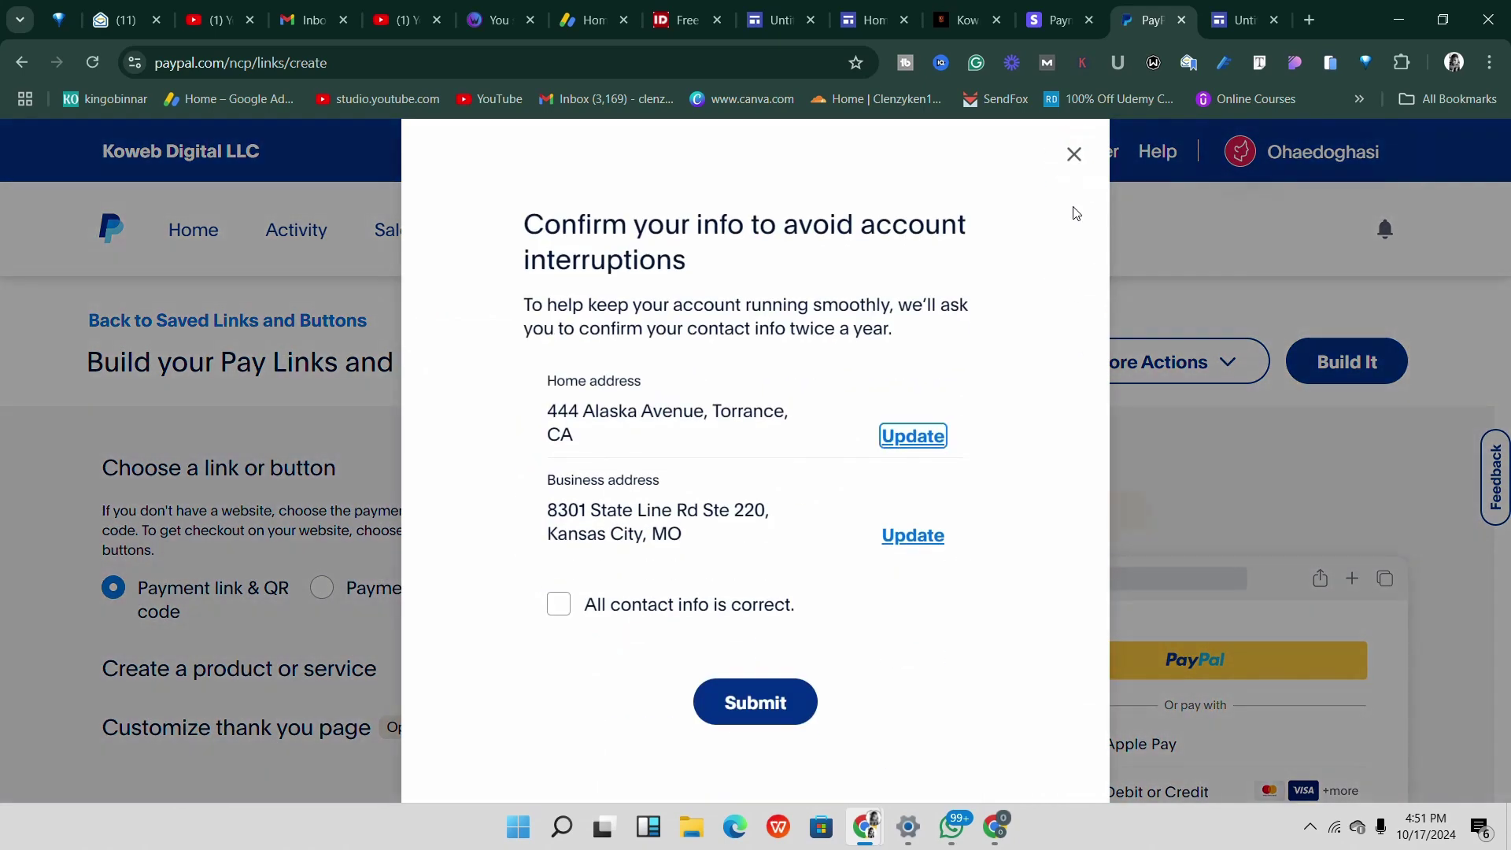
click(1074, 155)
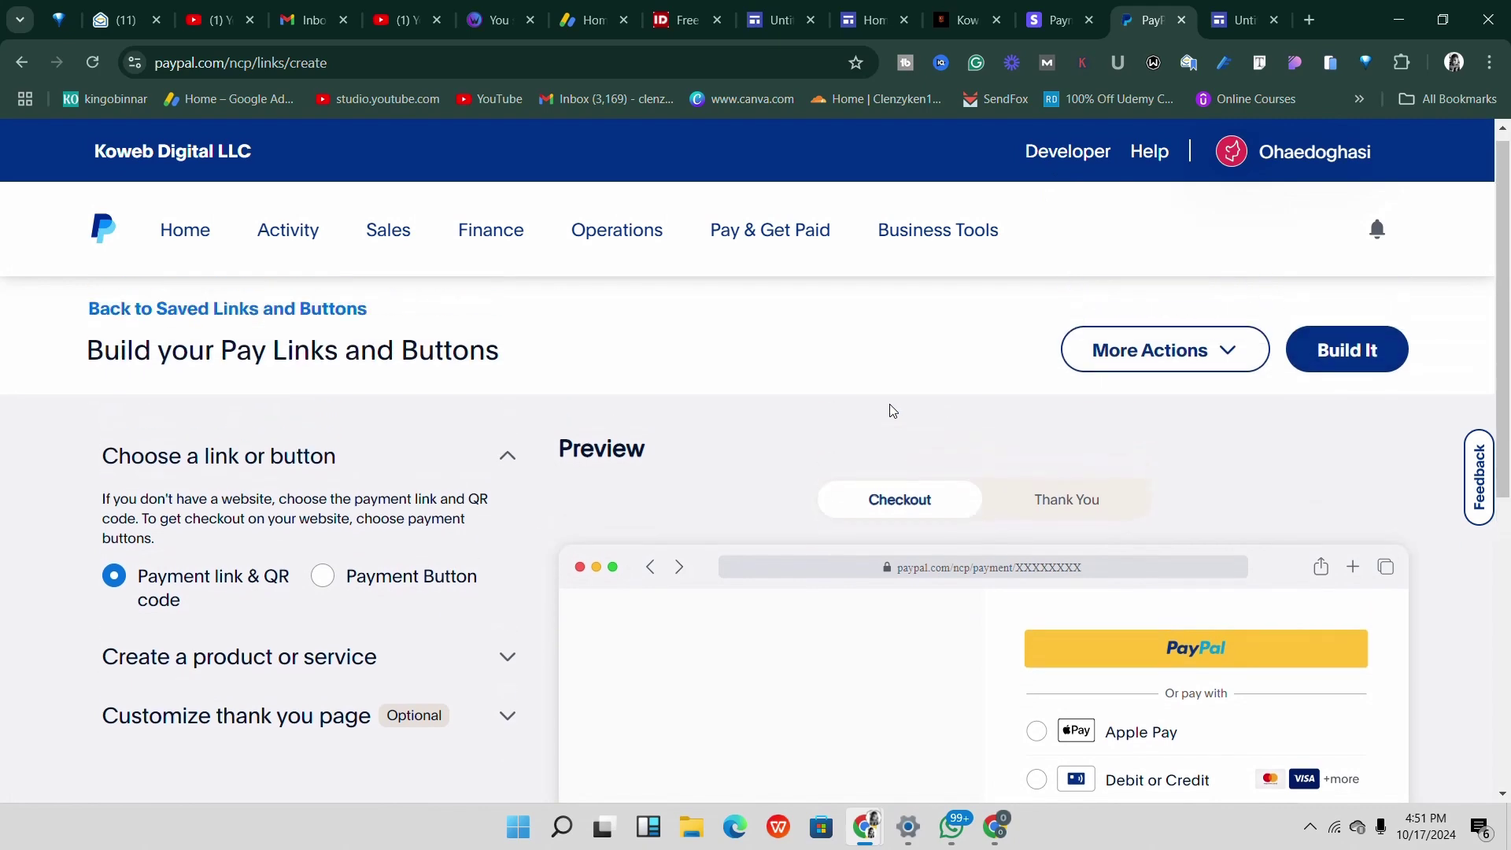
scroll(338, 432, down, 5)
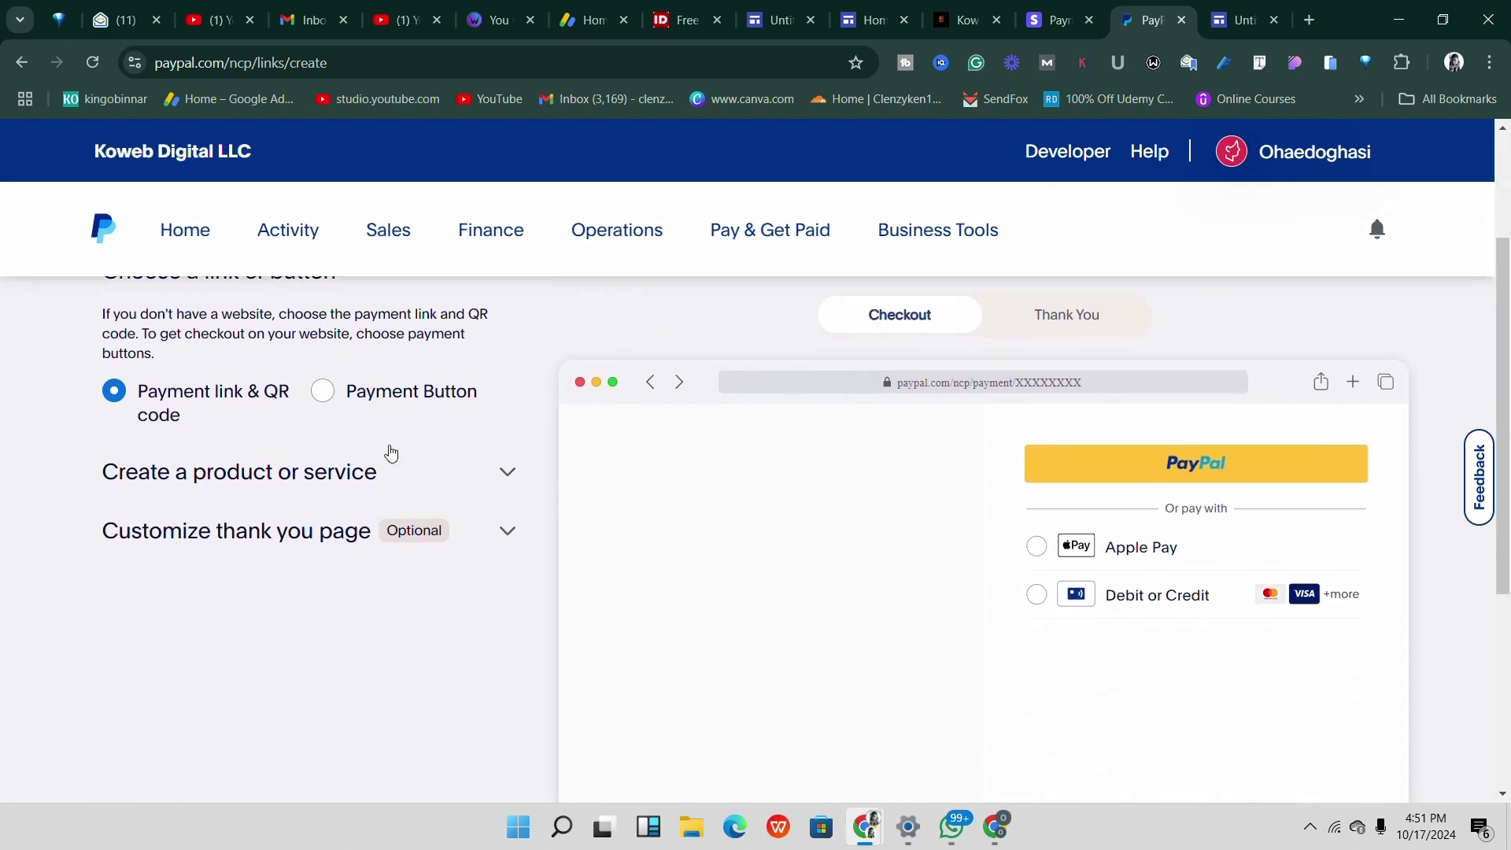
scroll(551, 464, up, 5)
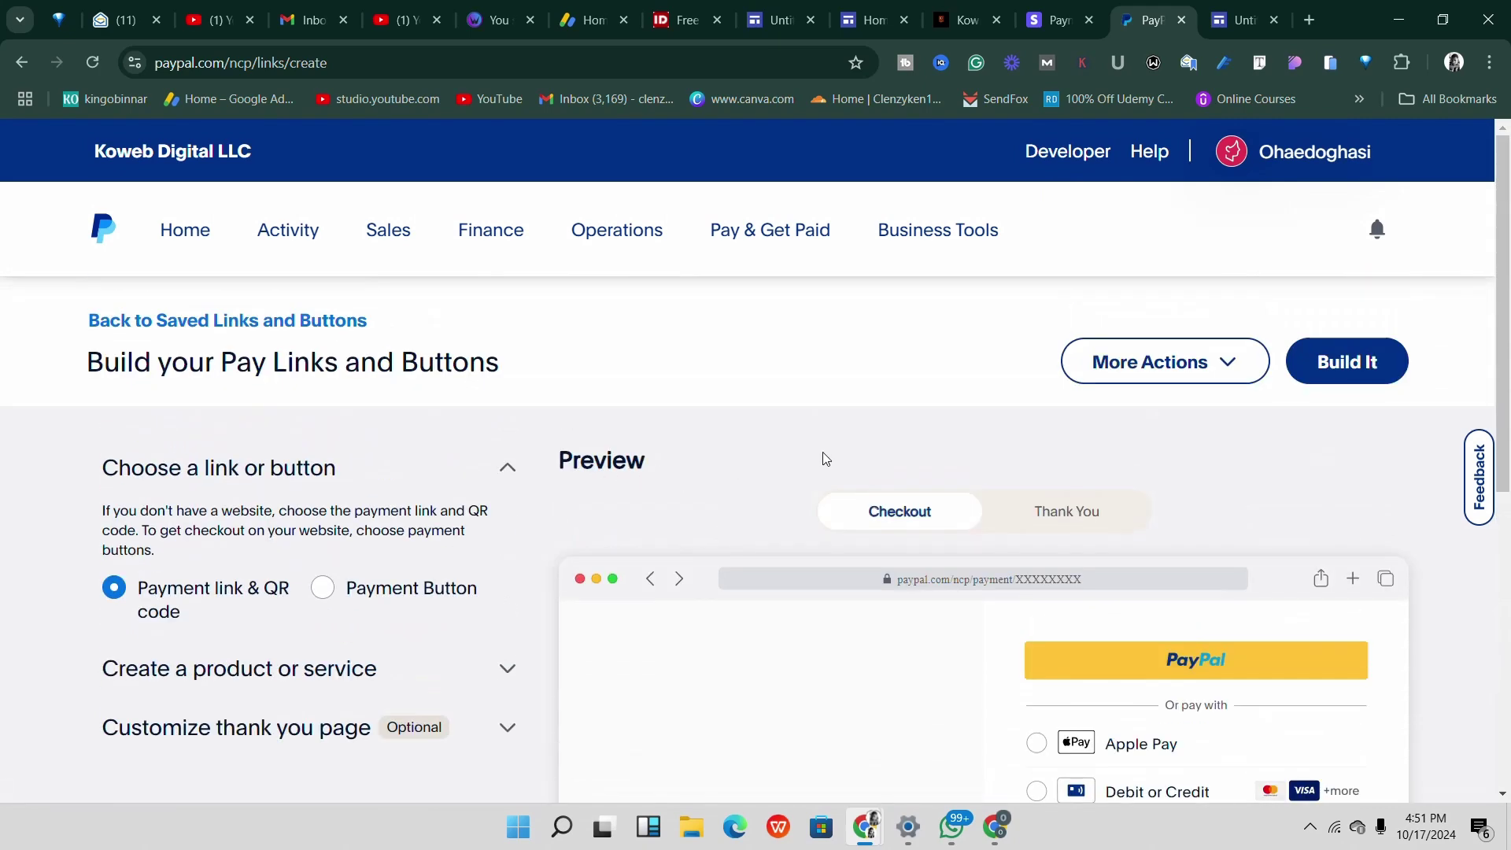
scroll(826, 460, down, 1)
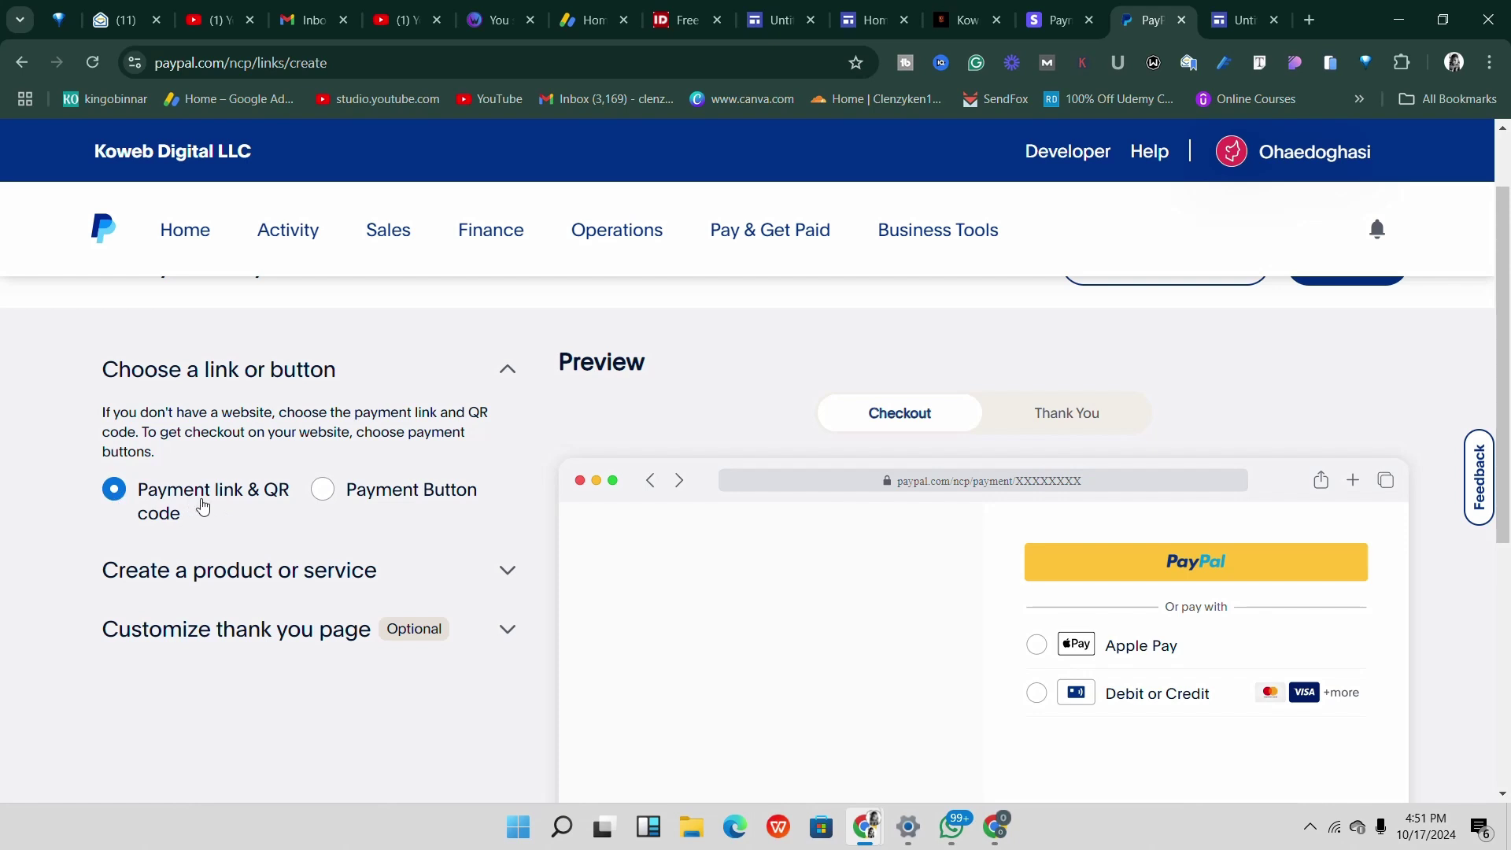
Expand the product or service section and enter "Test" as the product name.
scroll(353, 510, down, 1)
click(506, 476)
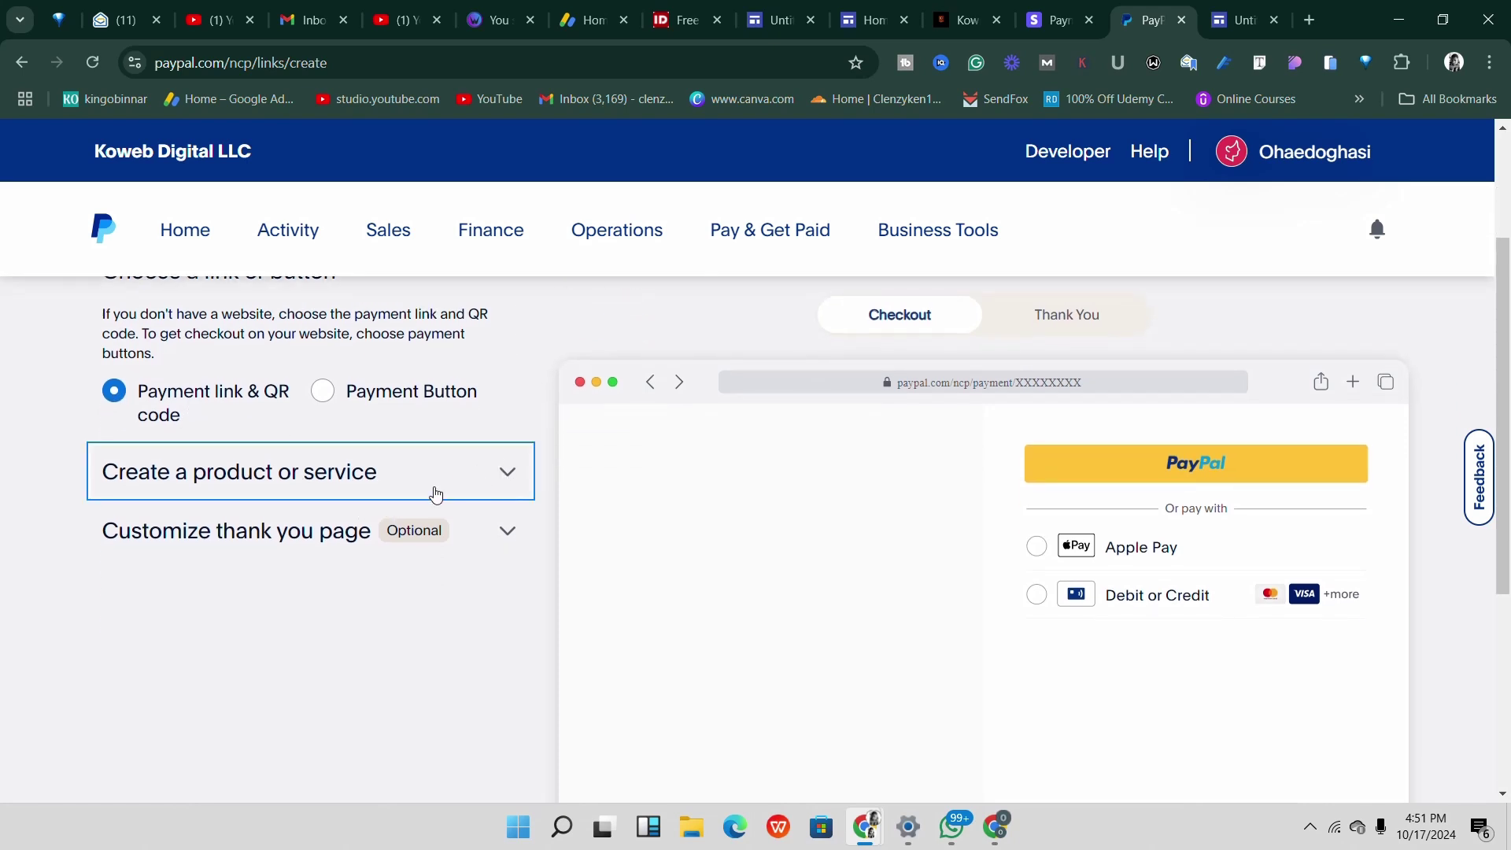
scroll(307, 550, down, 2)
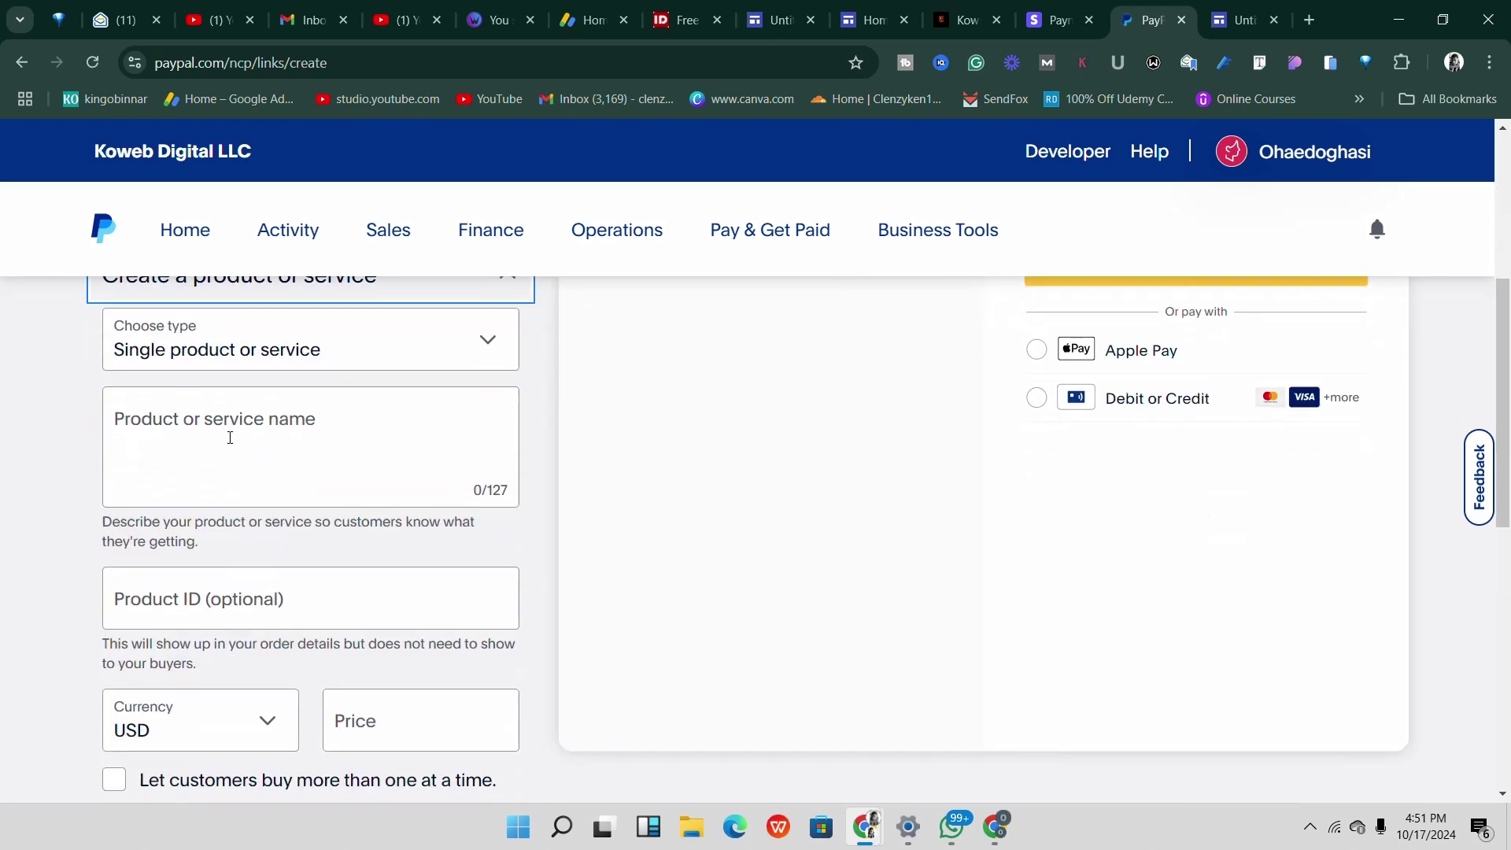
click(237, 433)
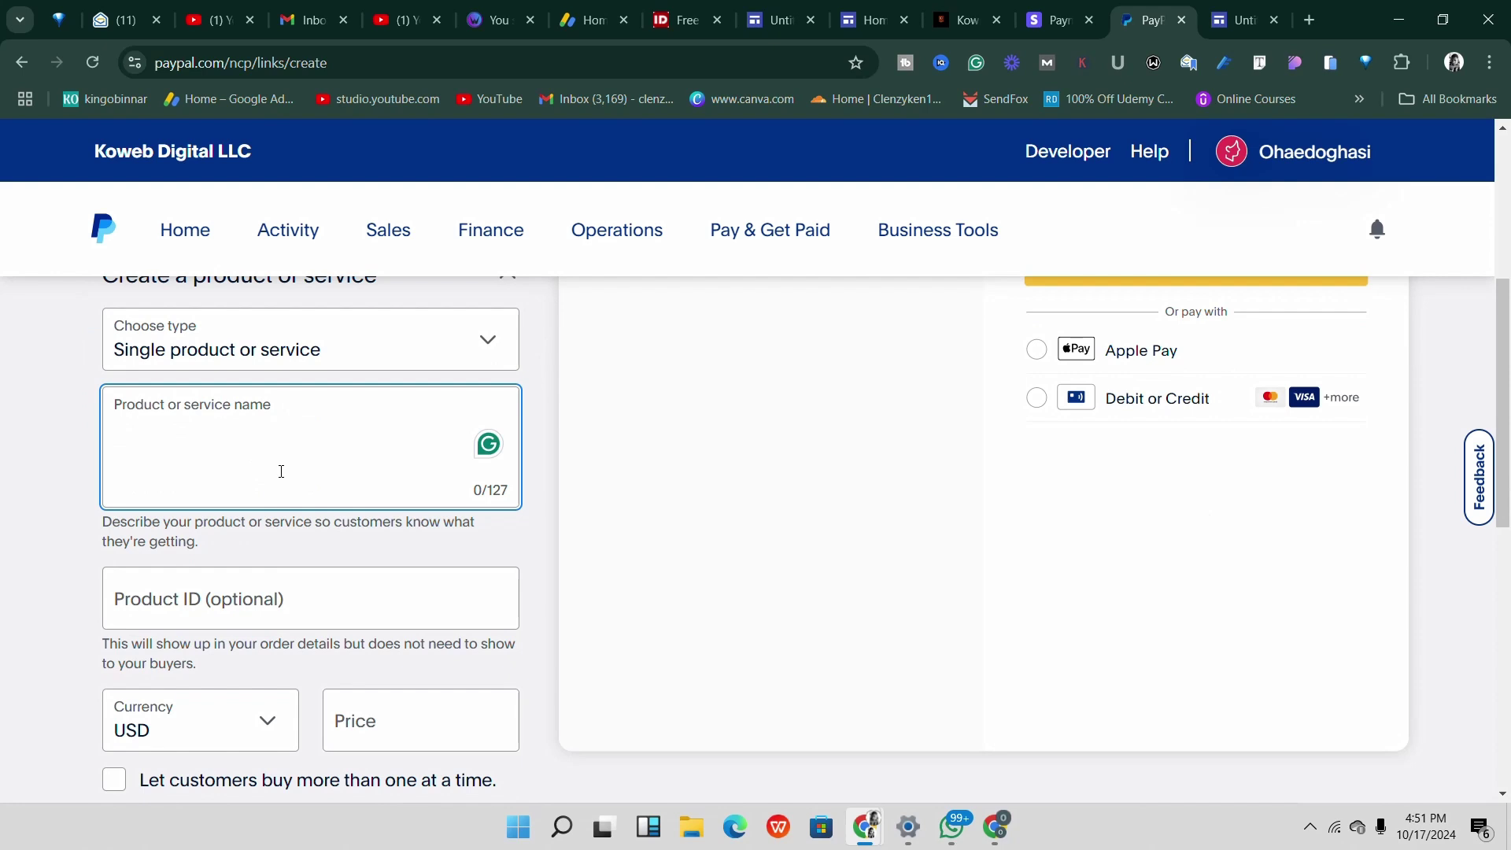
text(hee)
key(BackSpace)
key(BackSpace)
key(BackSpace)
scroll(309, 492, down, 1)
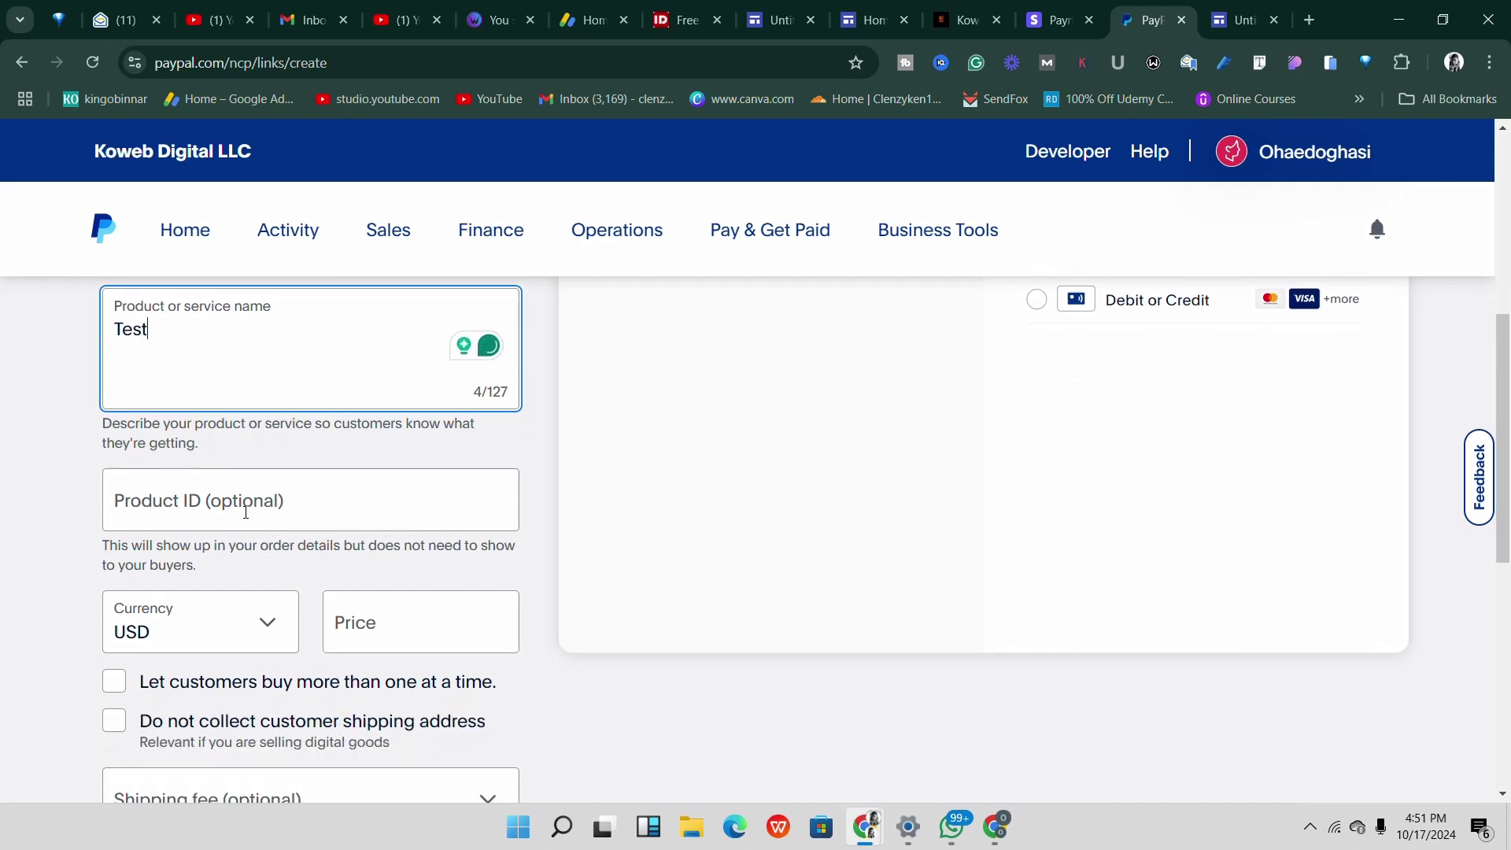
Look at the available currencies, keep USD, and set the product price to $20.
scroll(236, 488, down, 2)
click(263, 431)
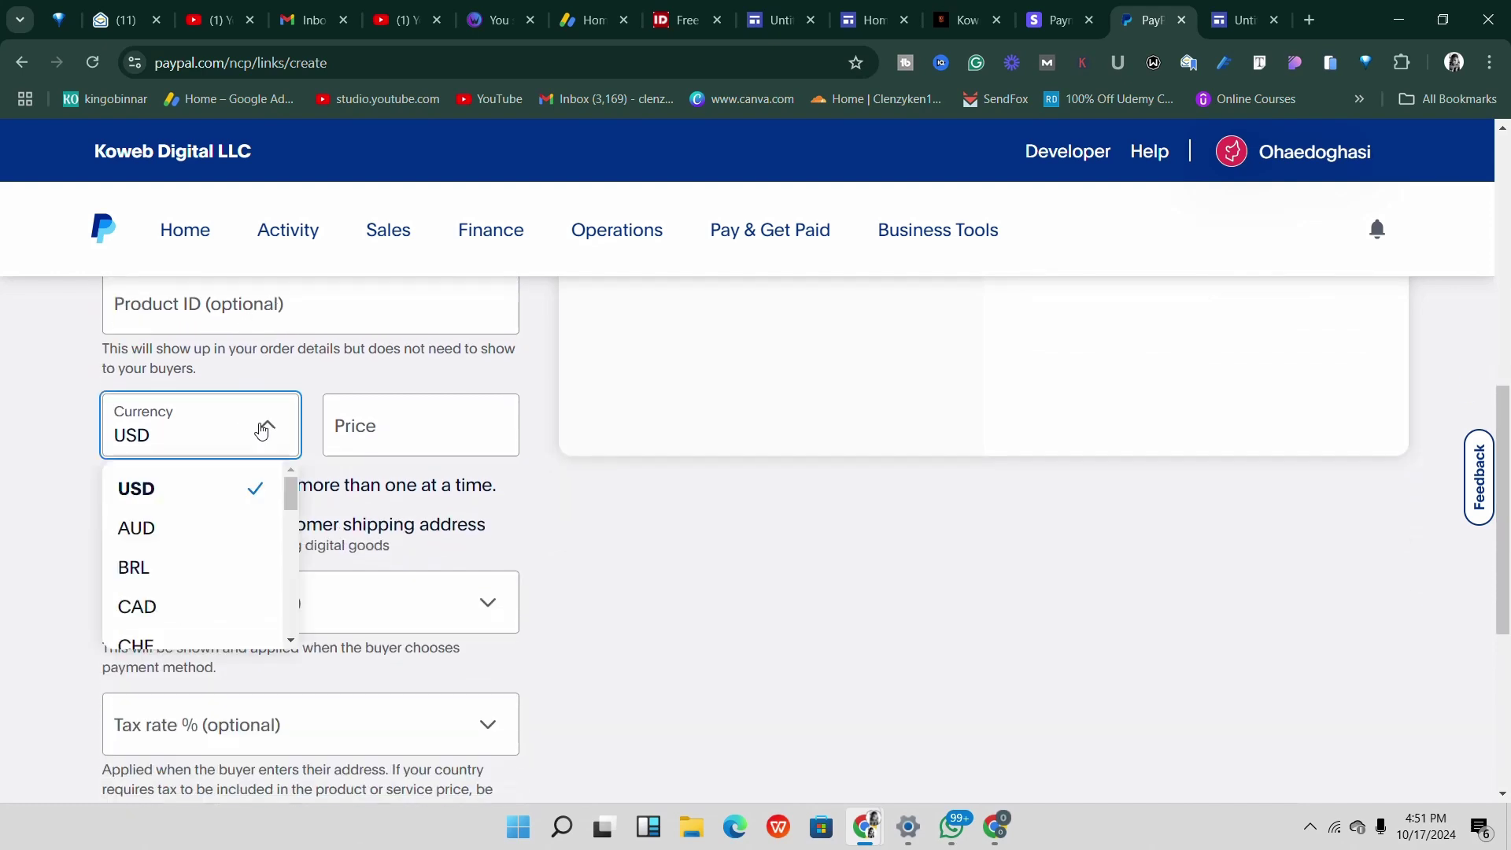
click(262, 432)
click(356, 435)
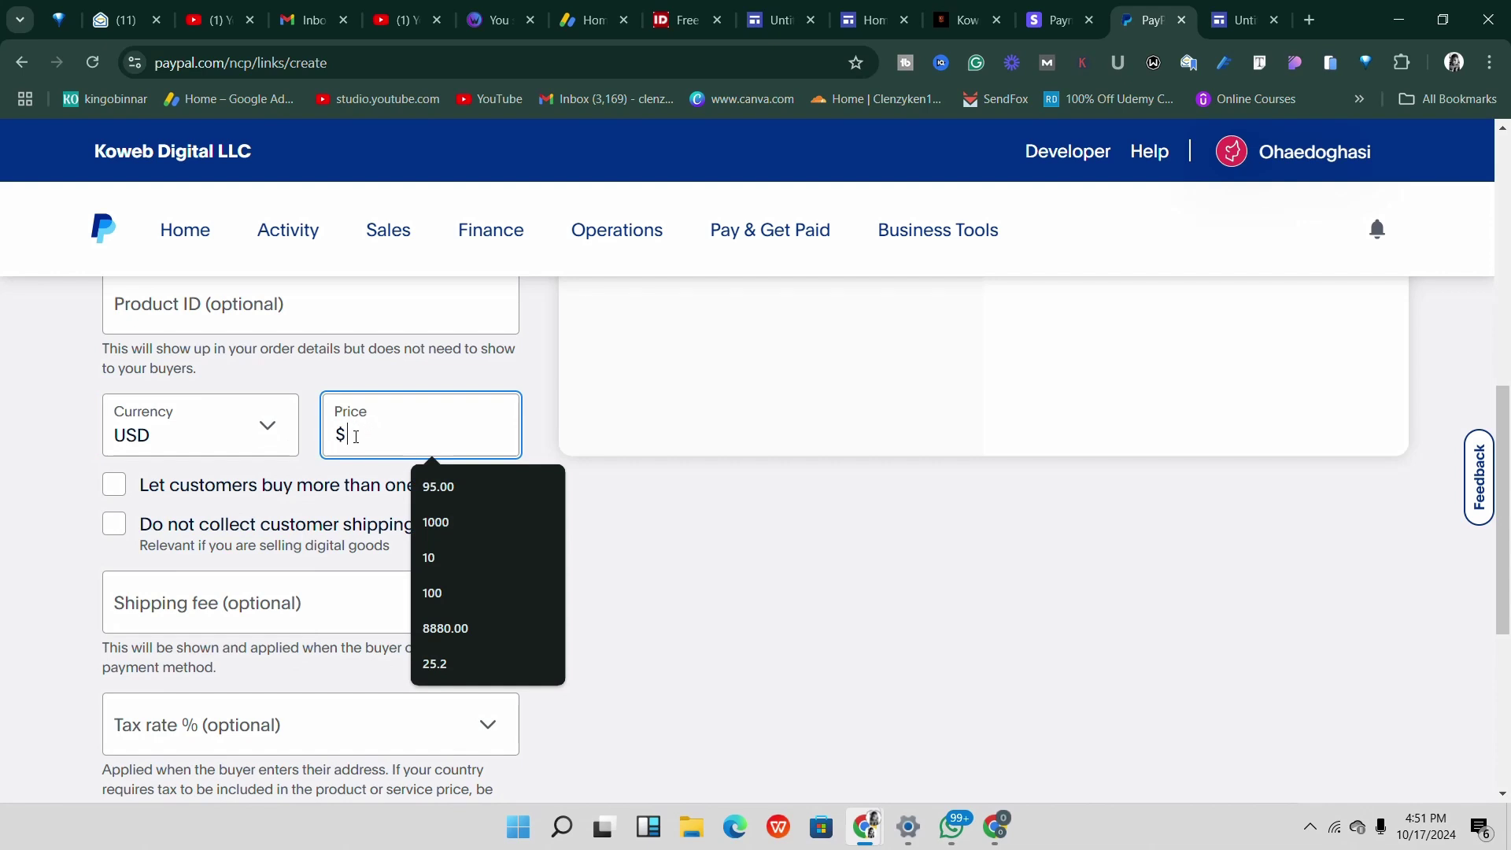
text(20)
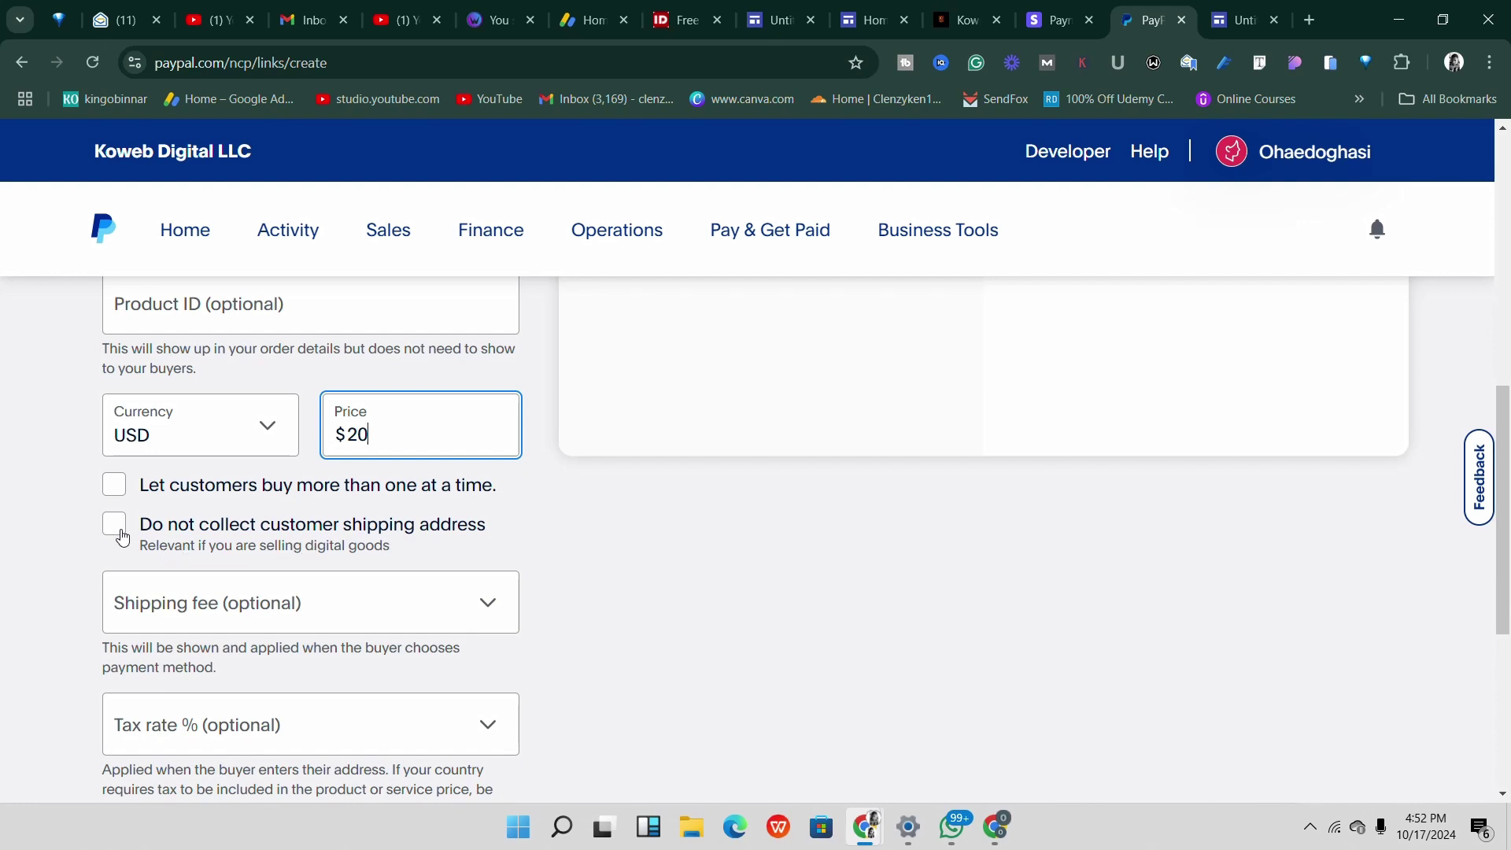
Look through the shipping fee choices and the remaining optional product fields without selecting anything.
scroll(250, 611, down, 1)
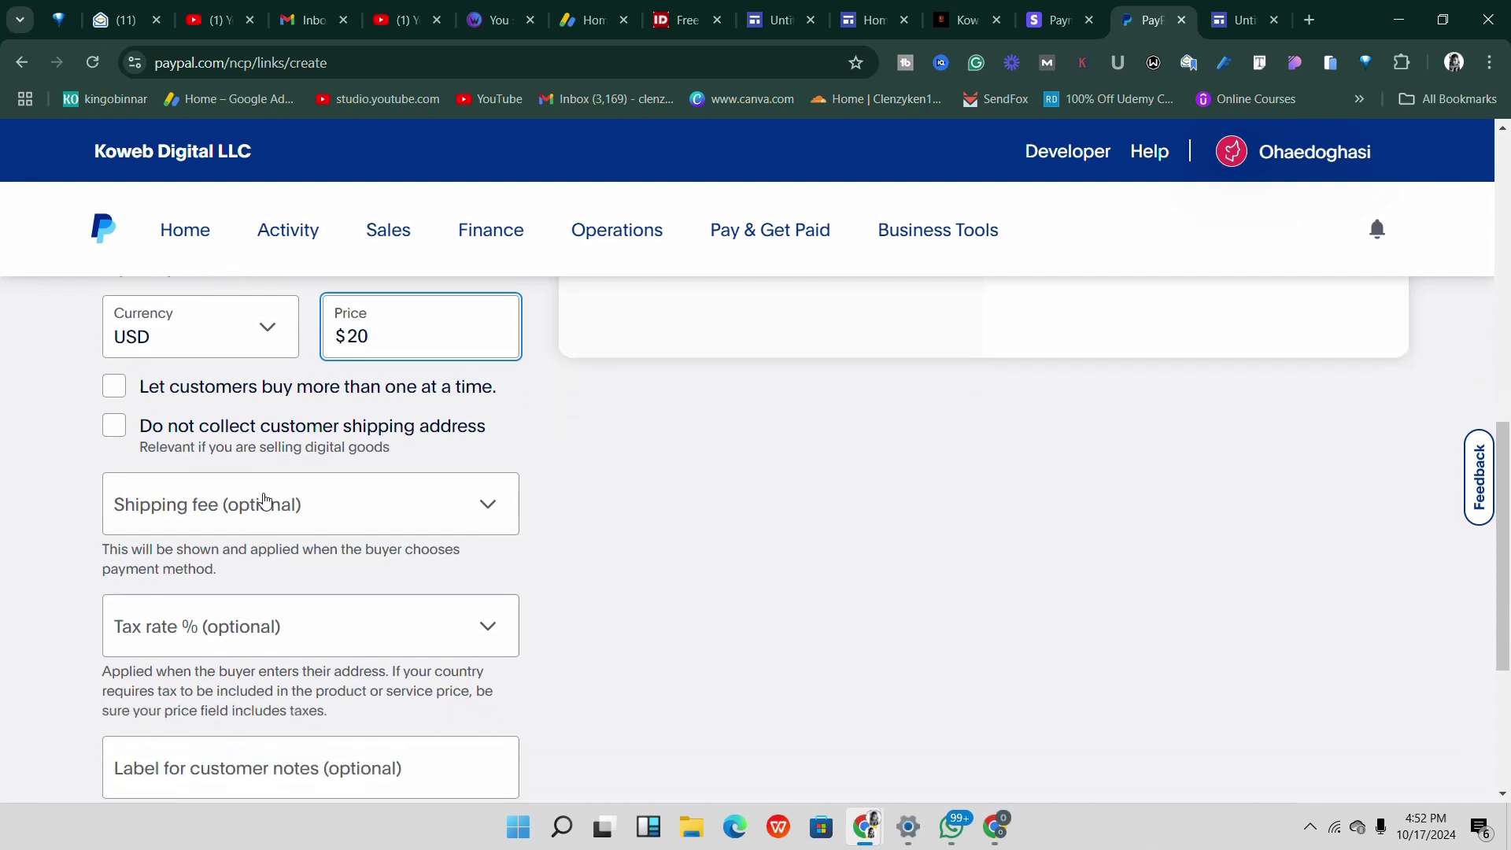
click(260, 506)
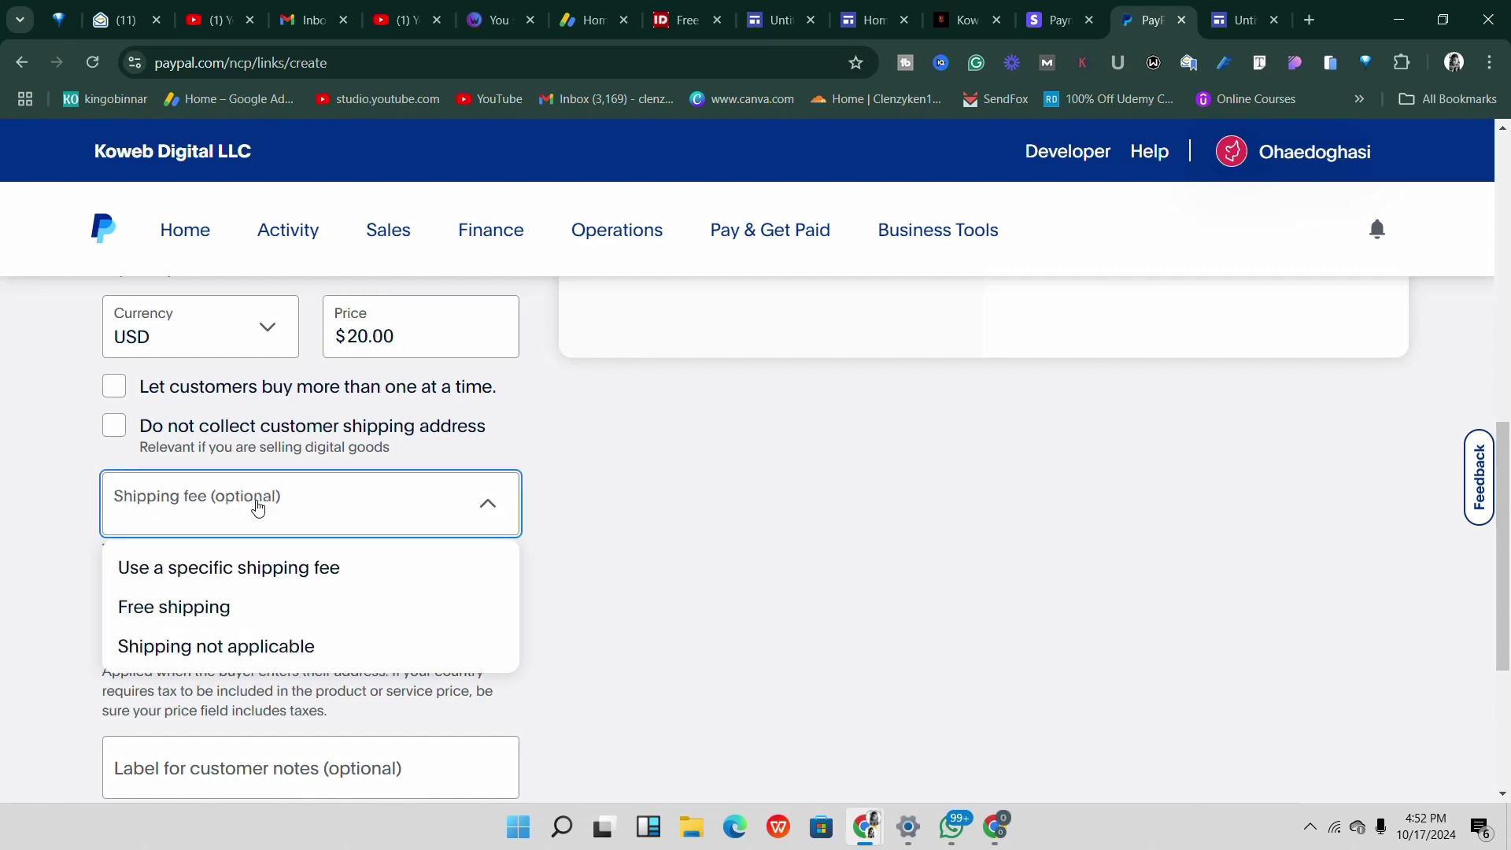
click(230, 530)
scroll(156, 553, down, 3)
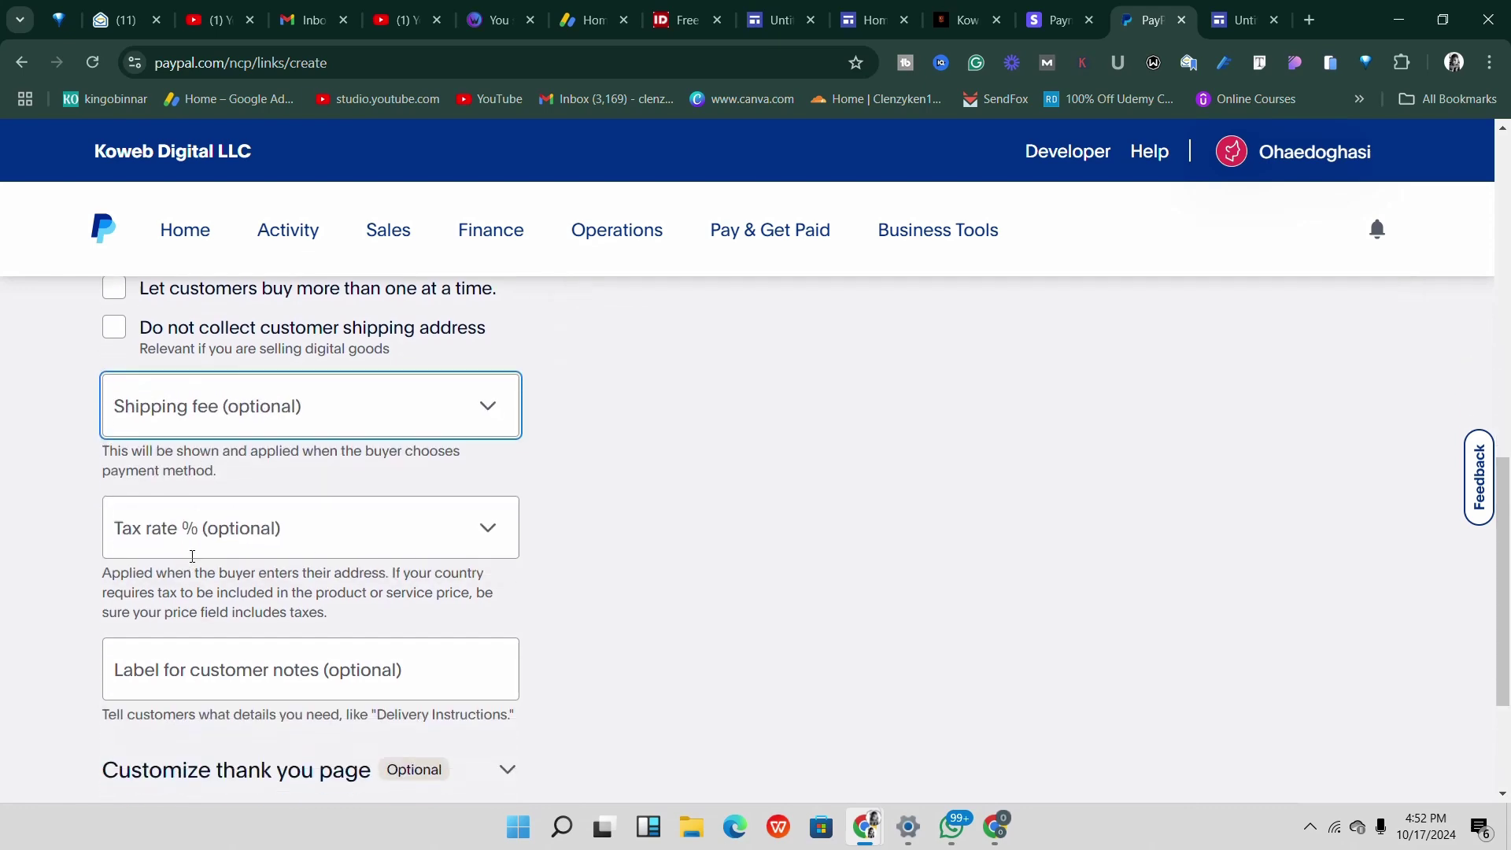
scroll(291, 446, up, 10)
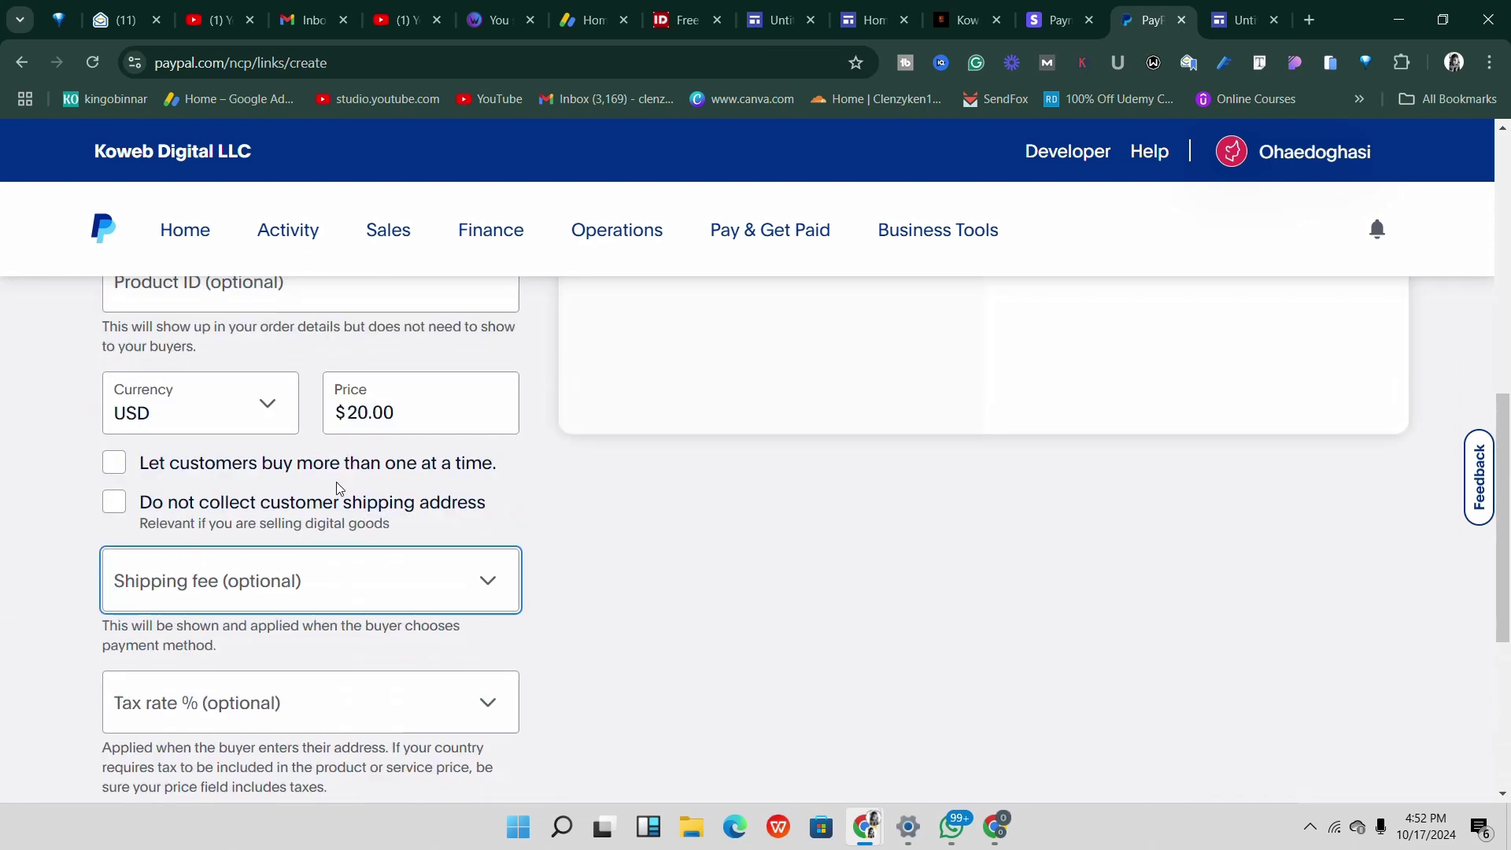
scroll(344, 515, down, 10)
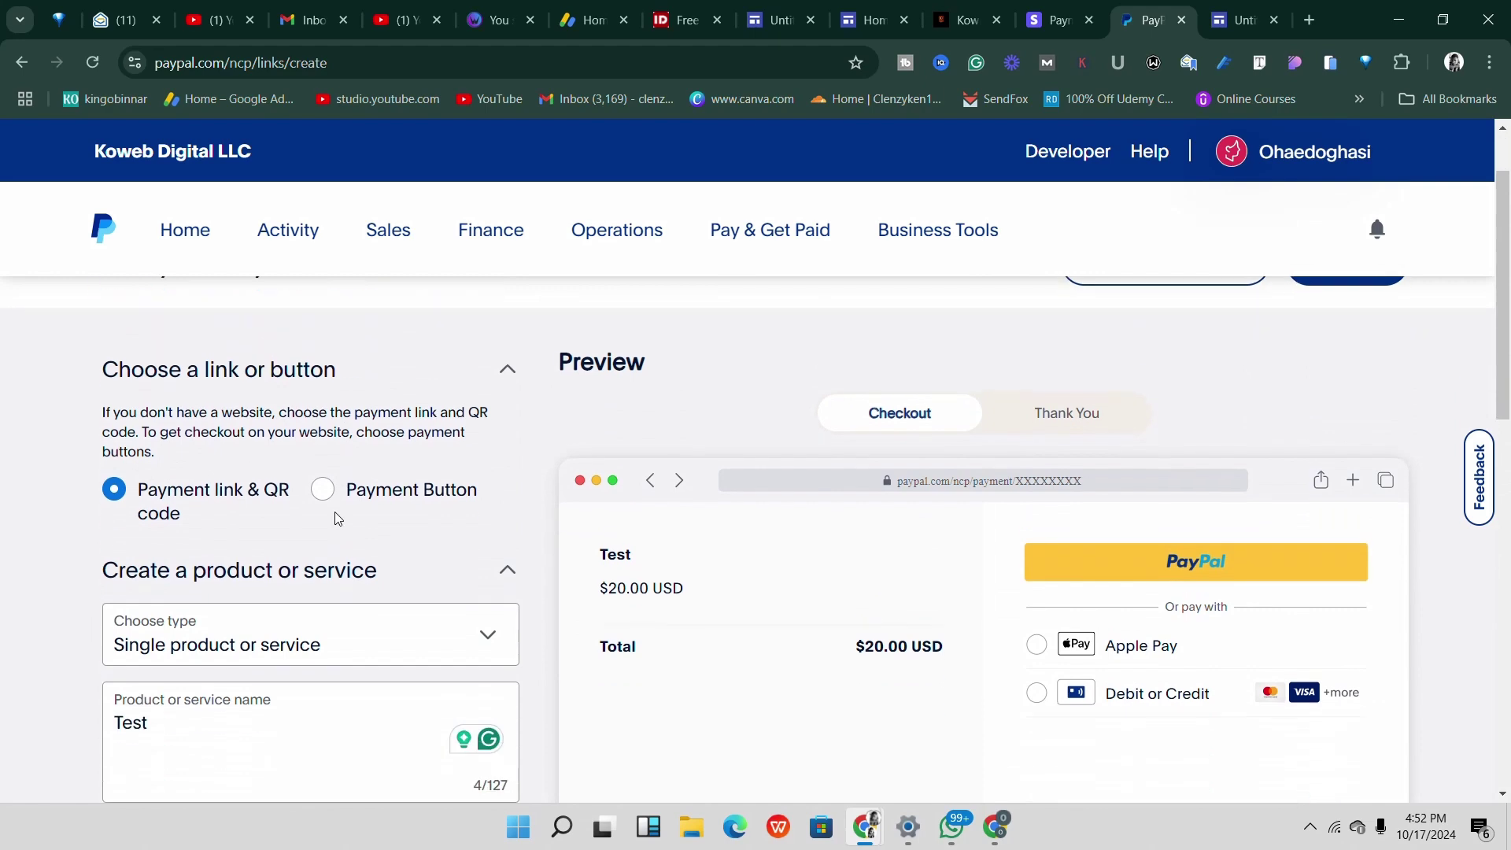
scroll(251, 505, up, 3)
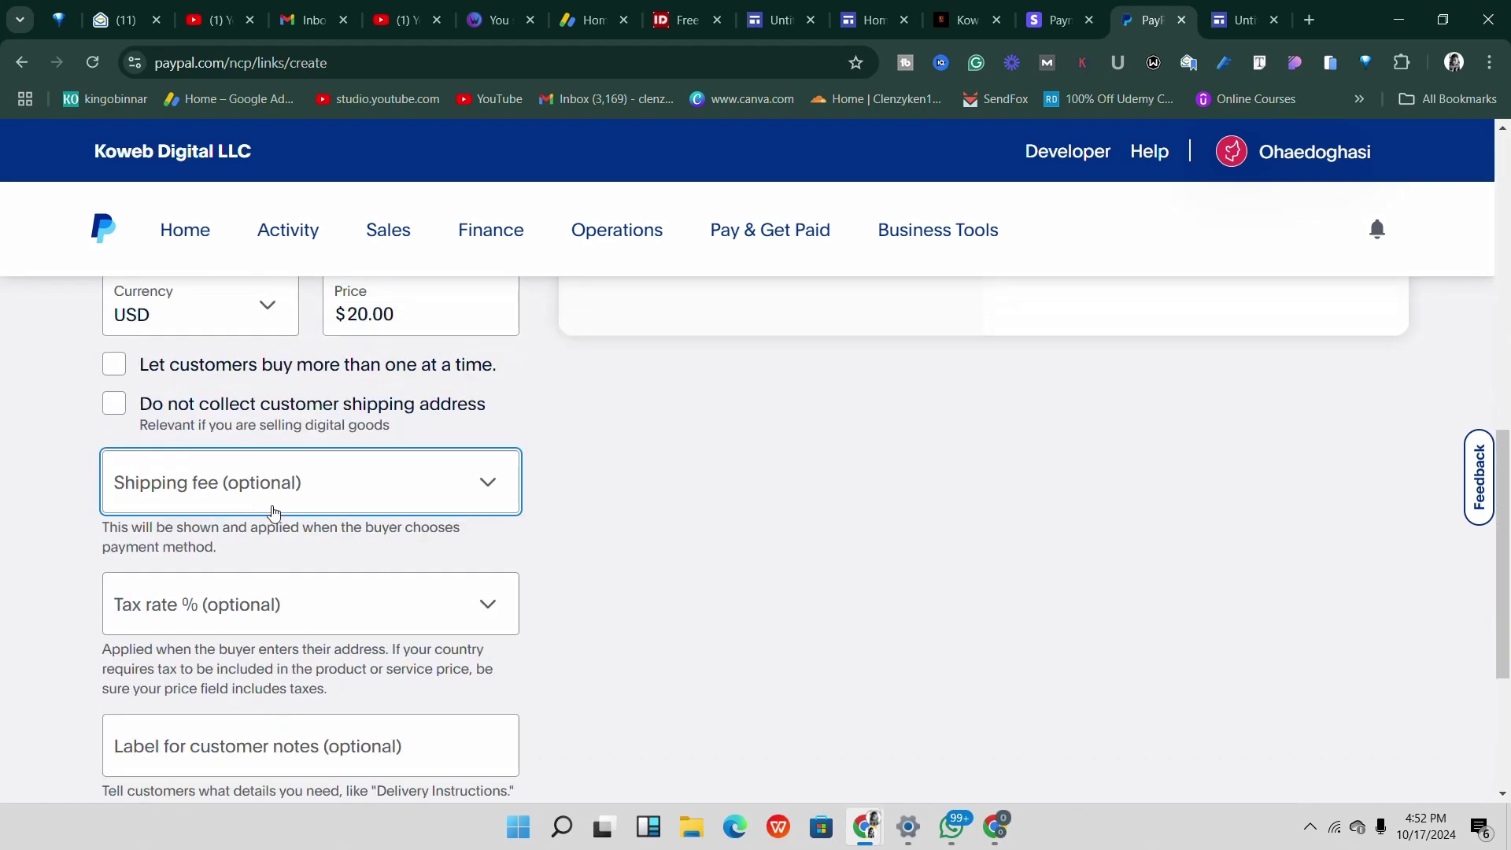
scroll(324, 513, down, 3)
Expand the thank you page settings, view the Auto Return URL options, and collapse the section again.
click(497, 550)
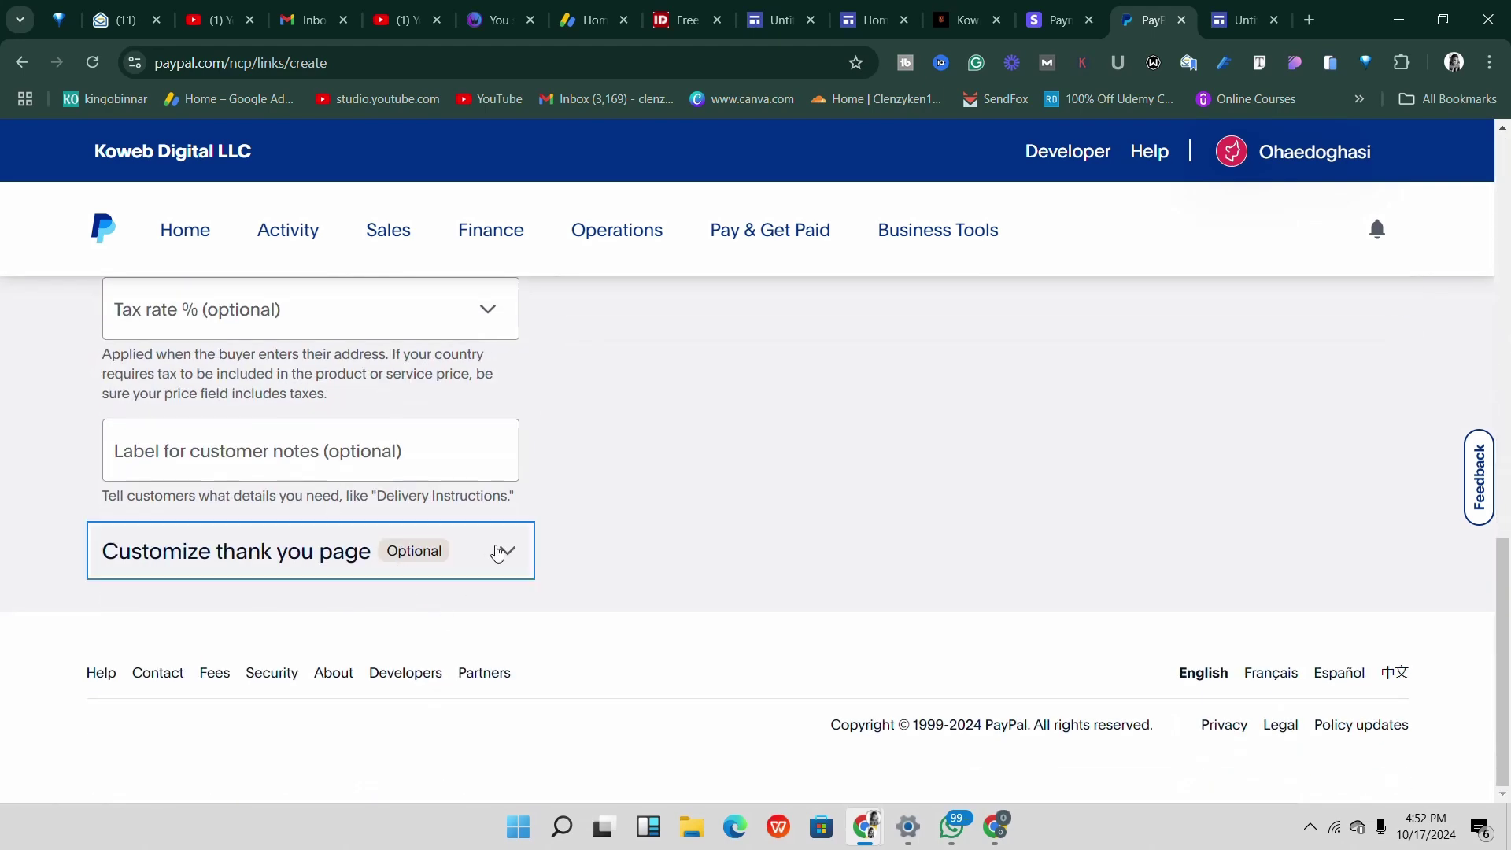
scroll(275, 530, down, 3)
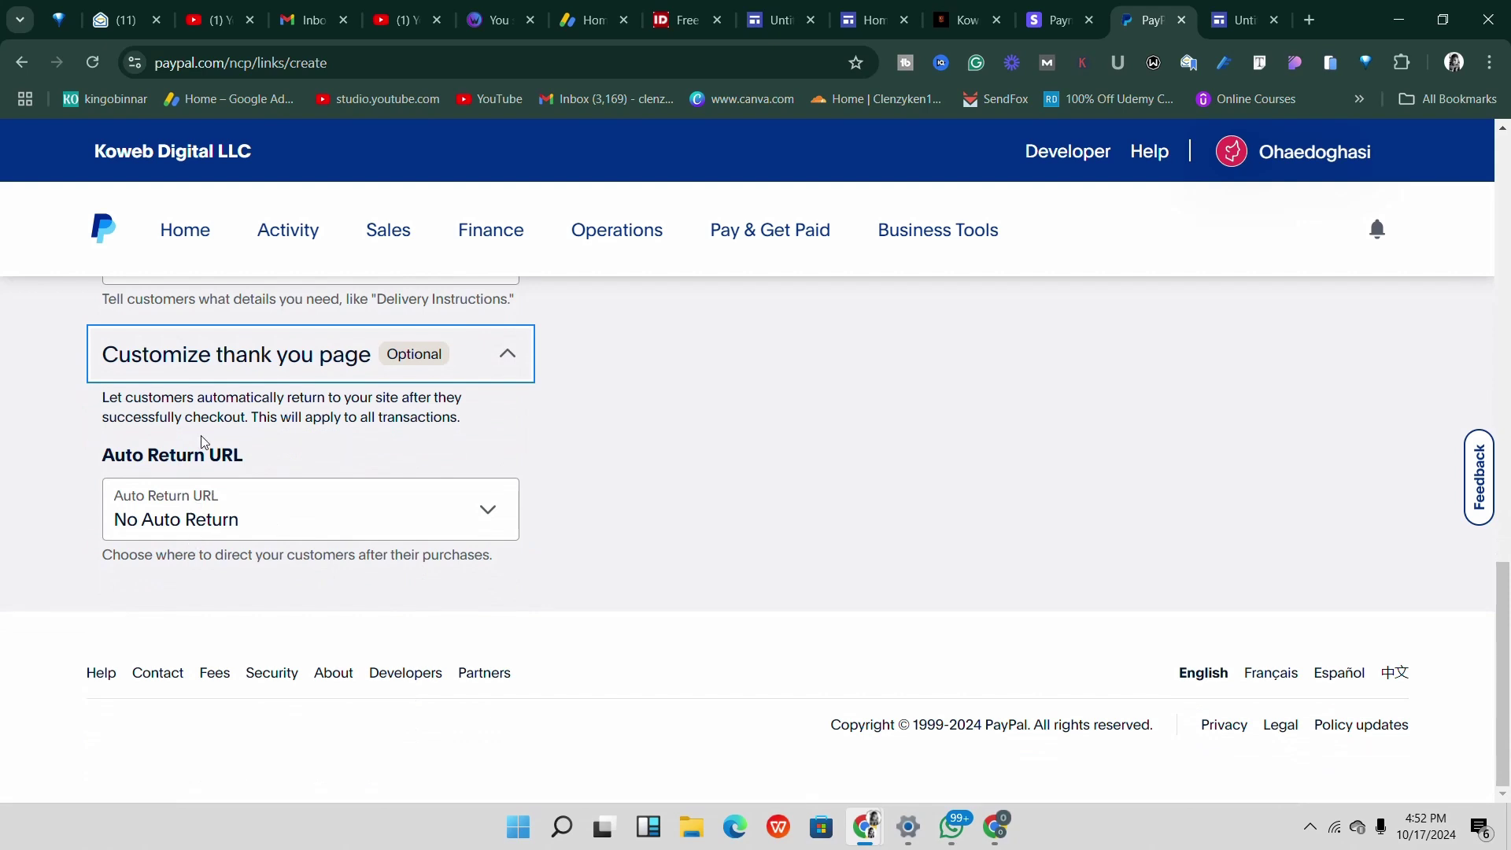
click(273, 534)
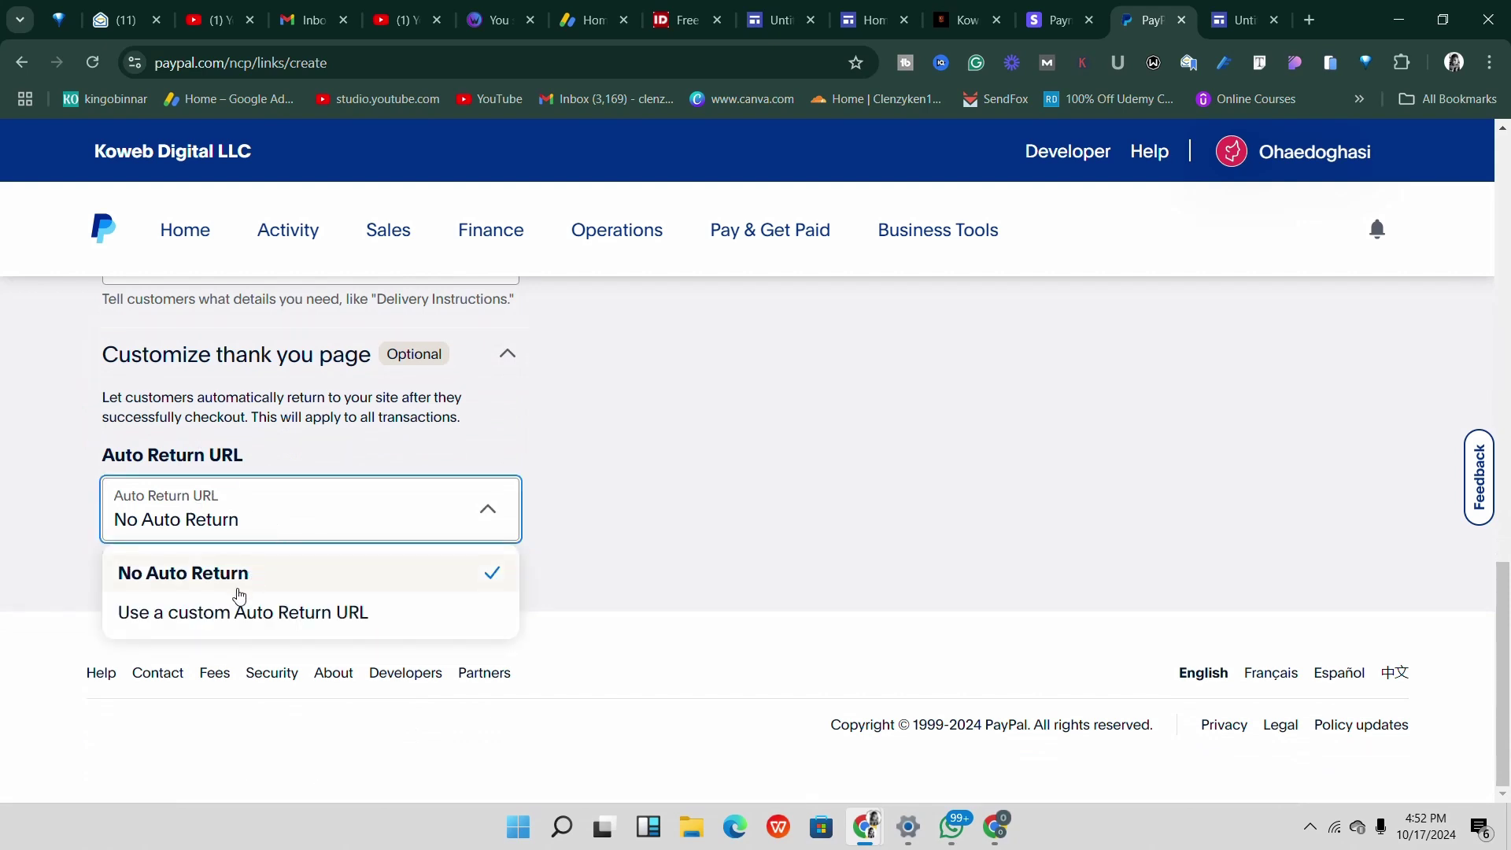
click(263, 533)
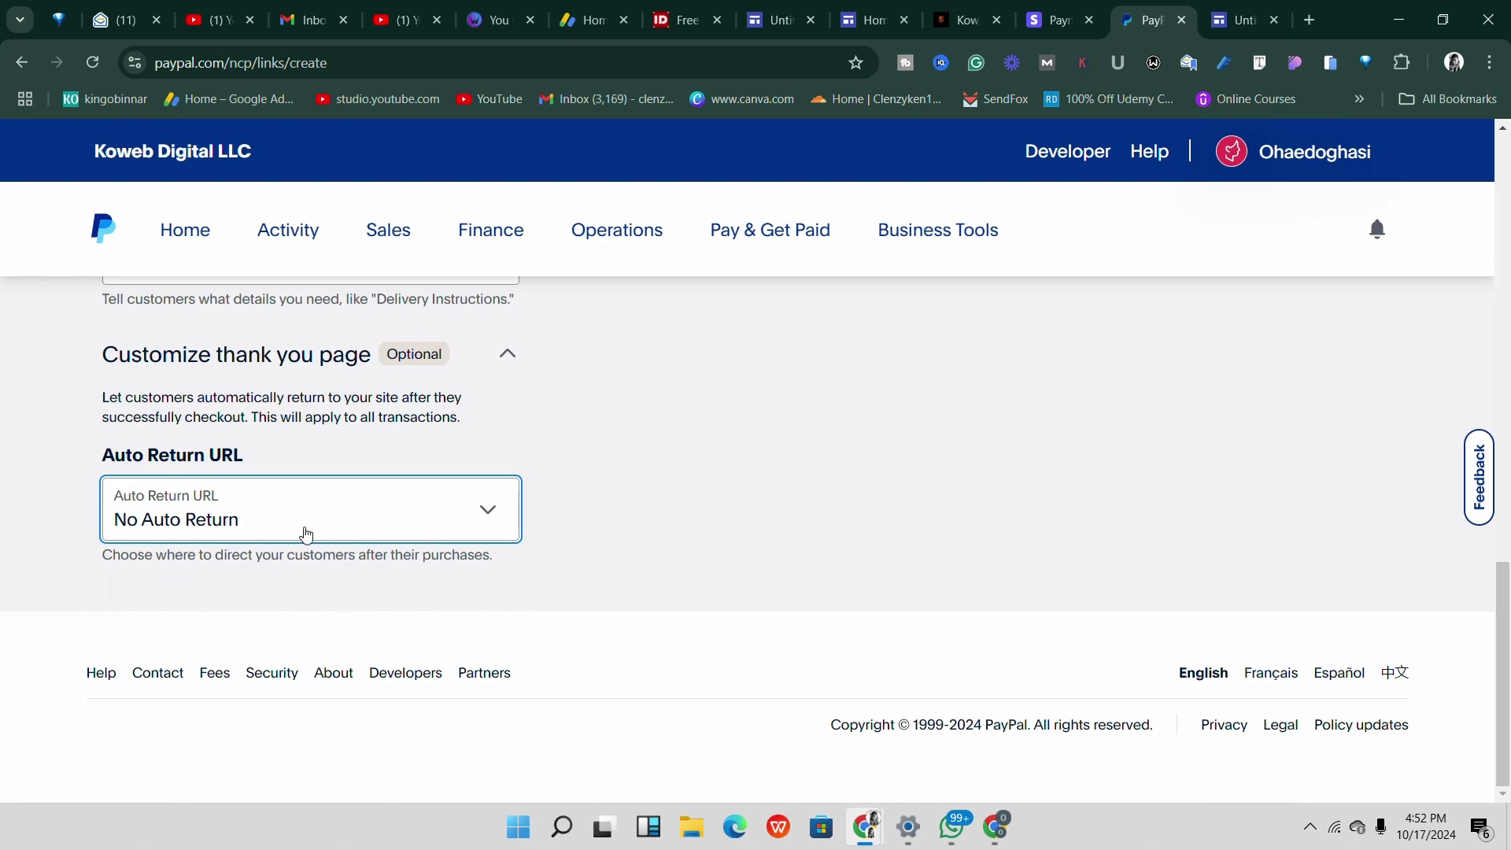
scroll(306, 535, up, 3)
scroll(472, 473, down, 2)
click(506, 455)
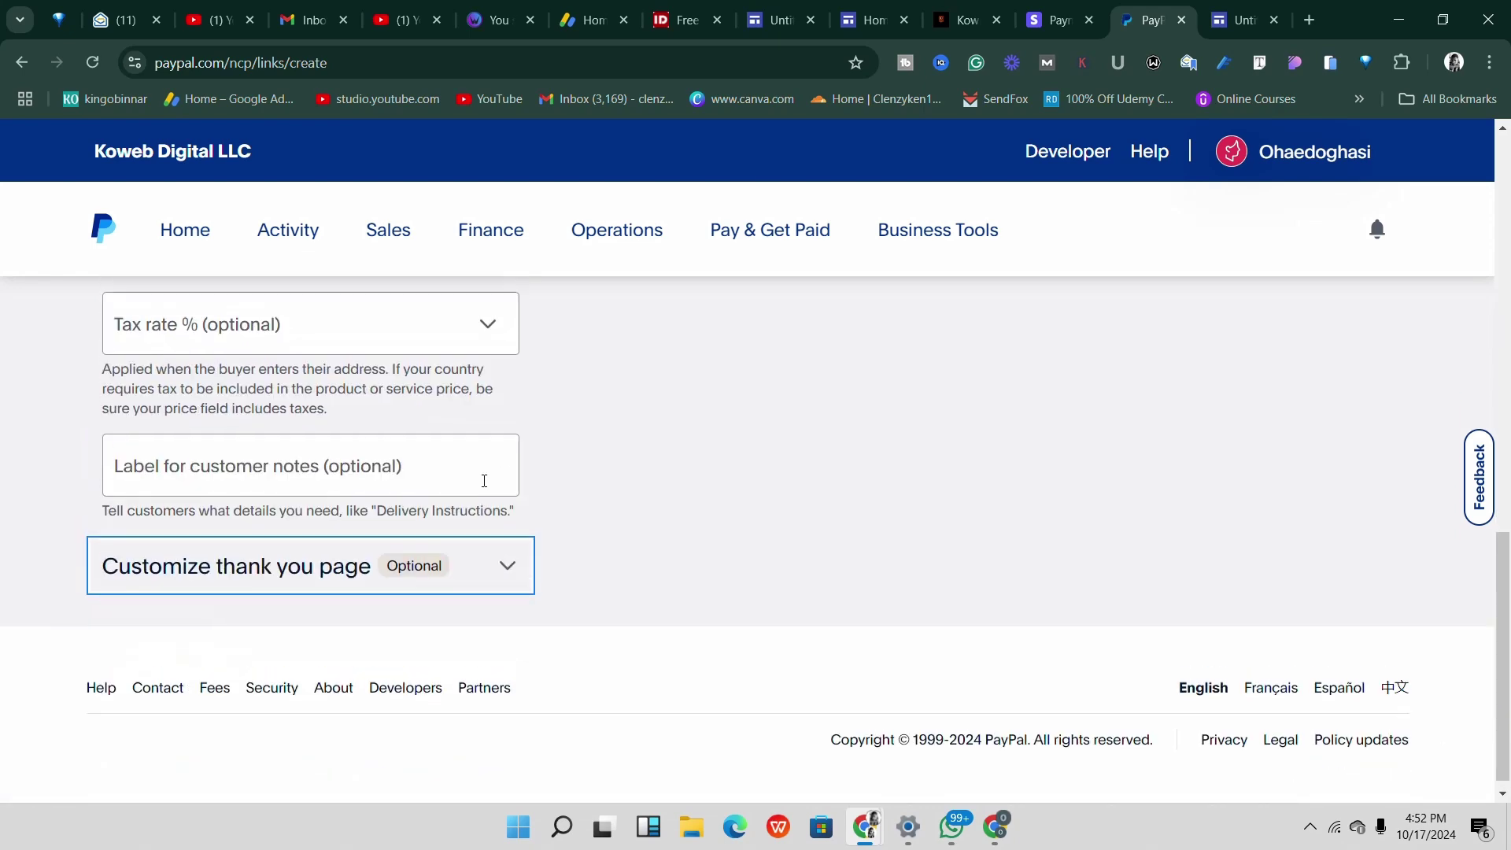
Collapse the product or service section and examine the preview of the customer's thank you page.
scroll(484, 481, up, 10)
click(508, 548)
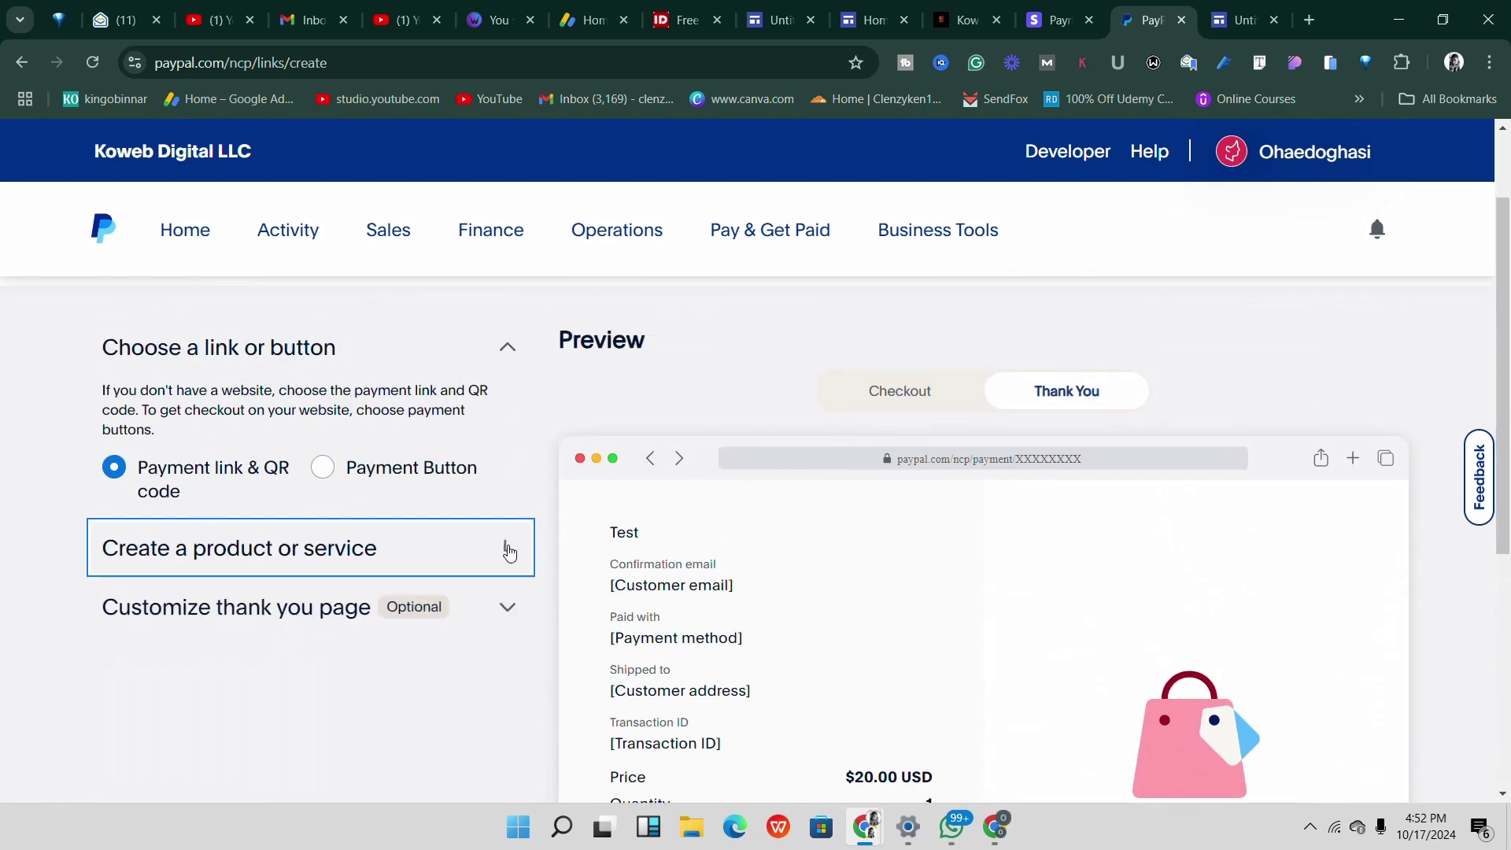
scroll(314, 539, down, 4)
scroll(732, 543, up, 3)
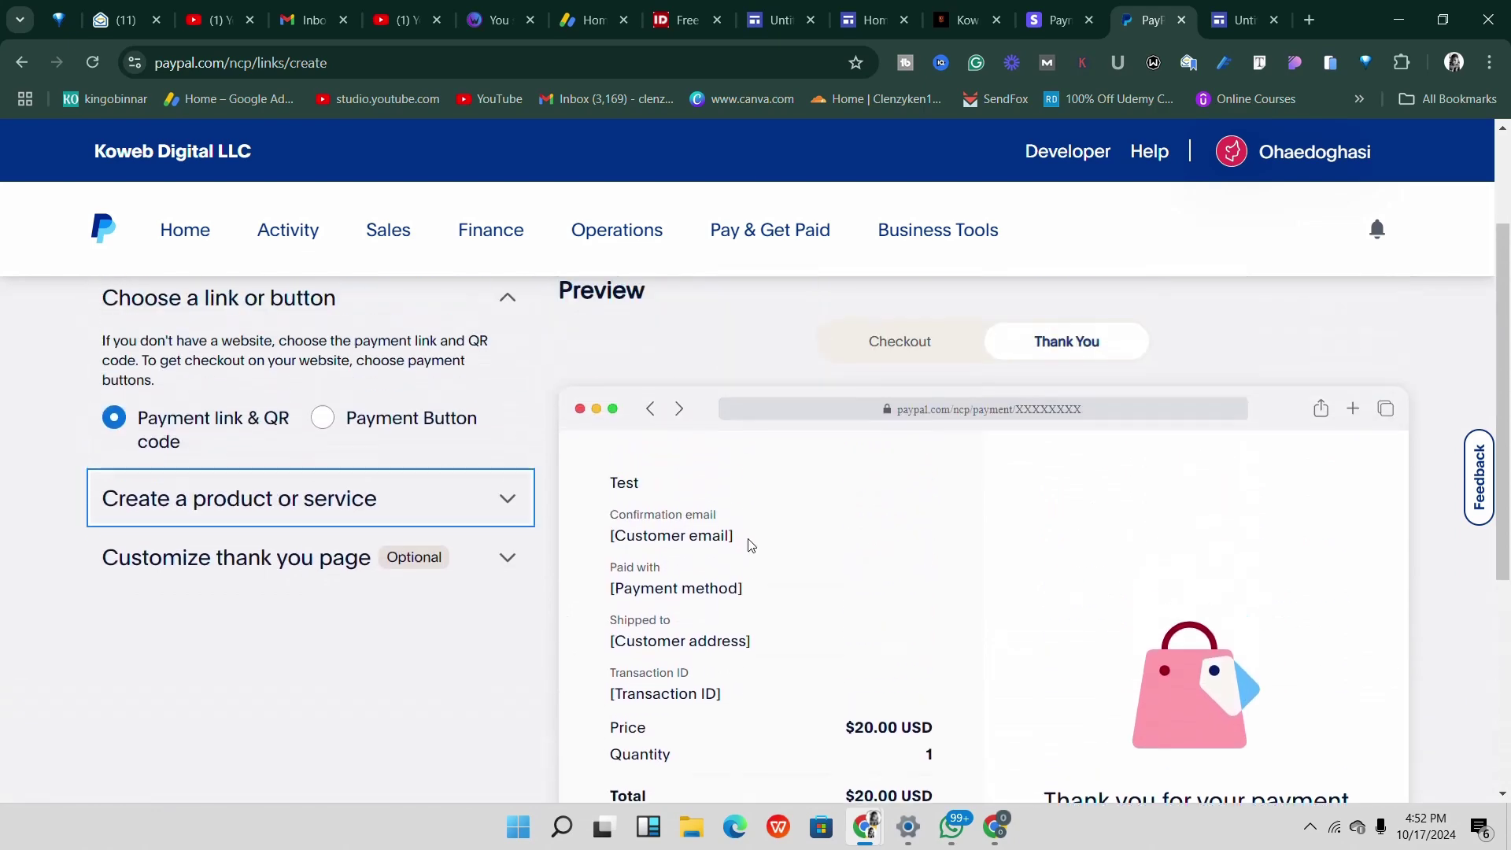
scroll(749, 545, down, 2)
scroll(779, 523, up, 3)
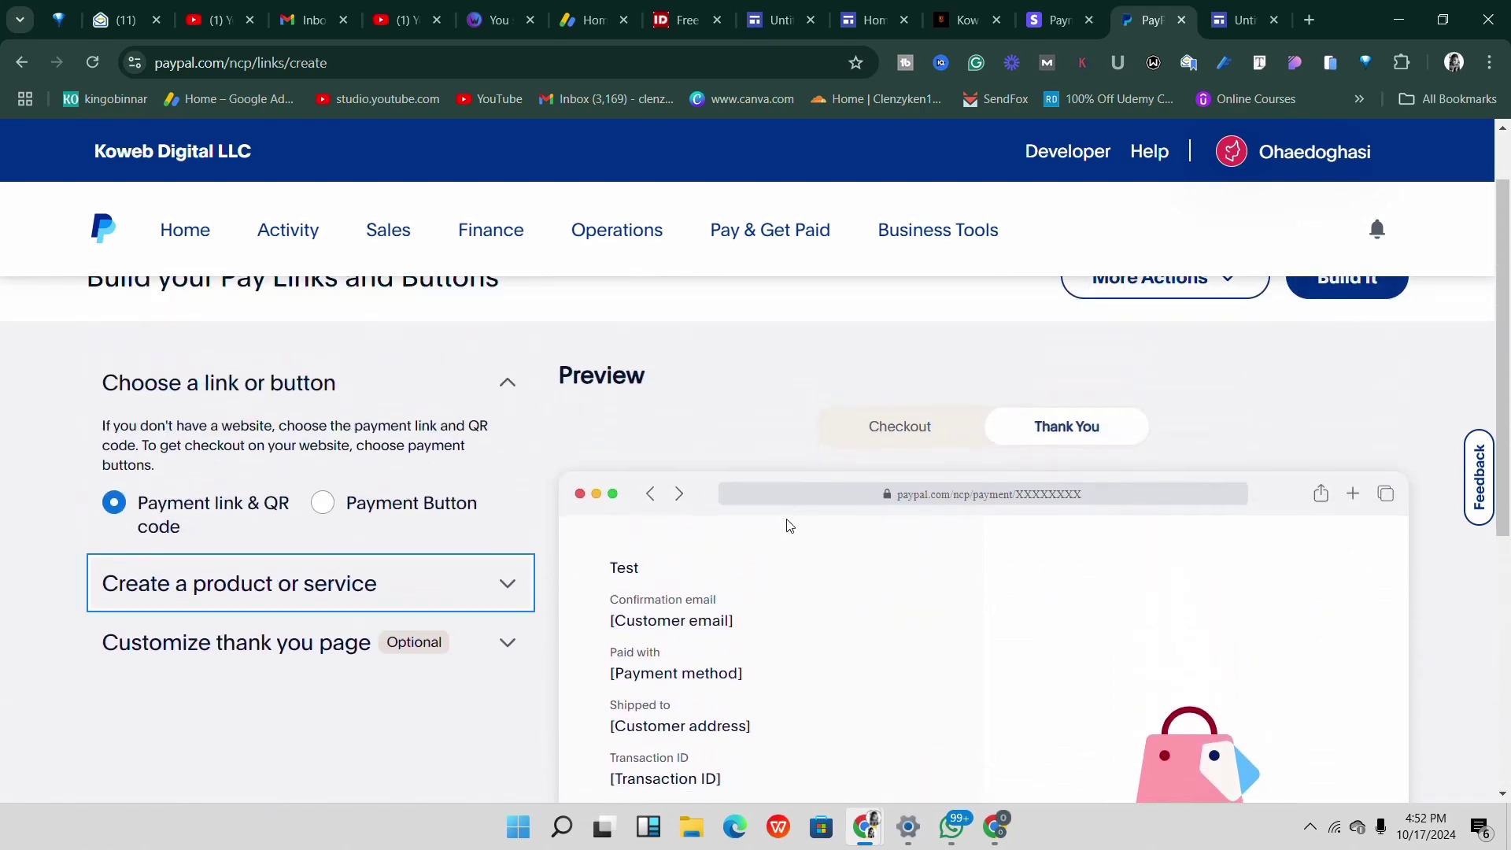
scroll(785, 529, down, 3)
scroll(804, 550, down, 3)
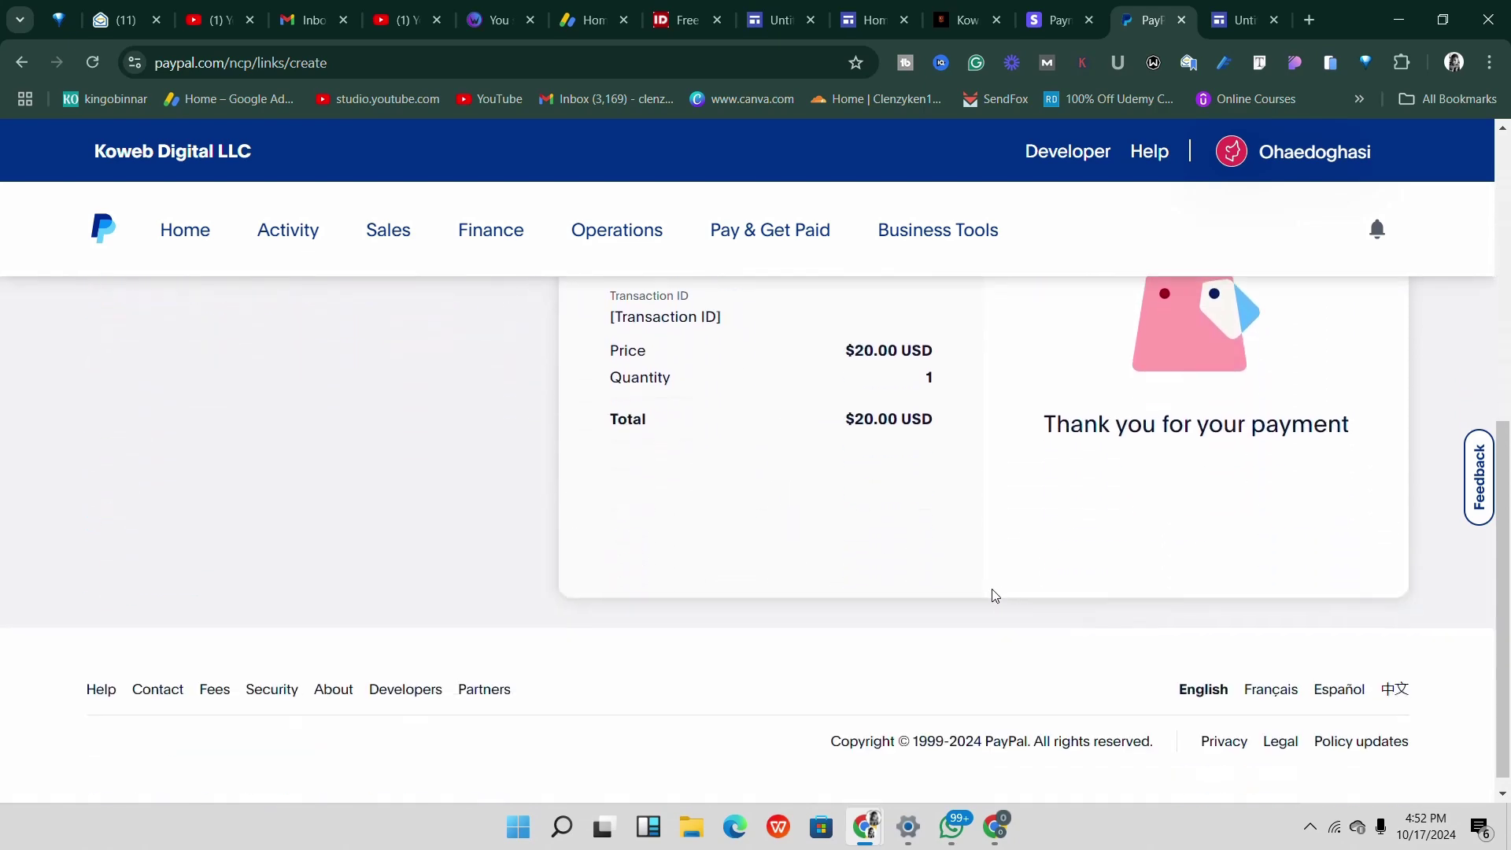
Switch the preview to the checkout page and try out its Apple Pay and Debit or Credit payment options.
scroll(992, 594, up, 6)
click(957, 519)
scroll(984, 535, down, 5)
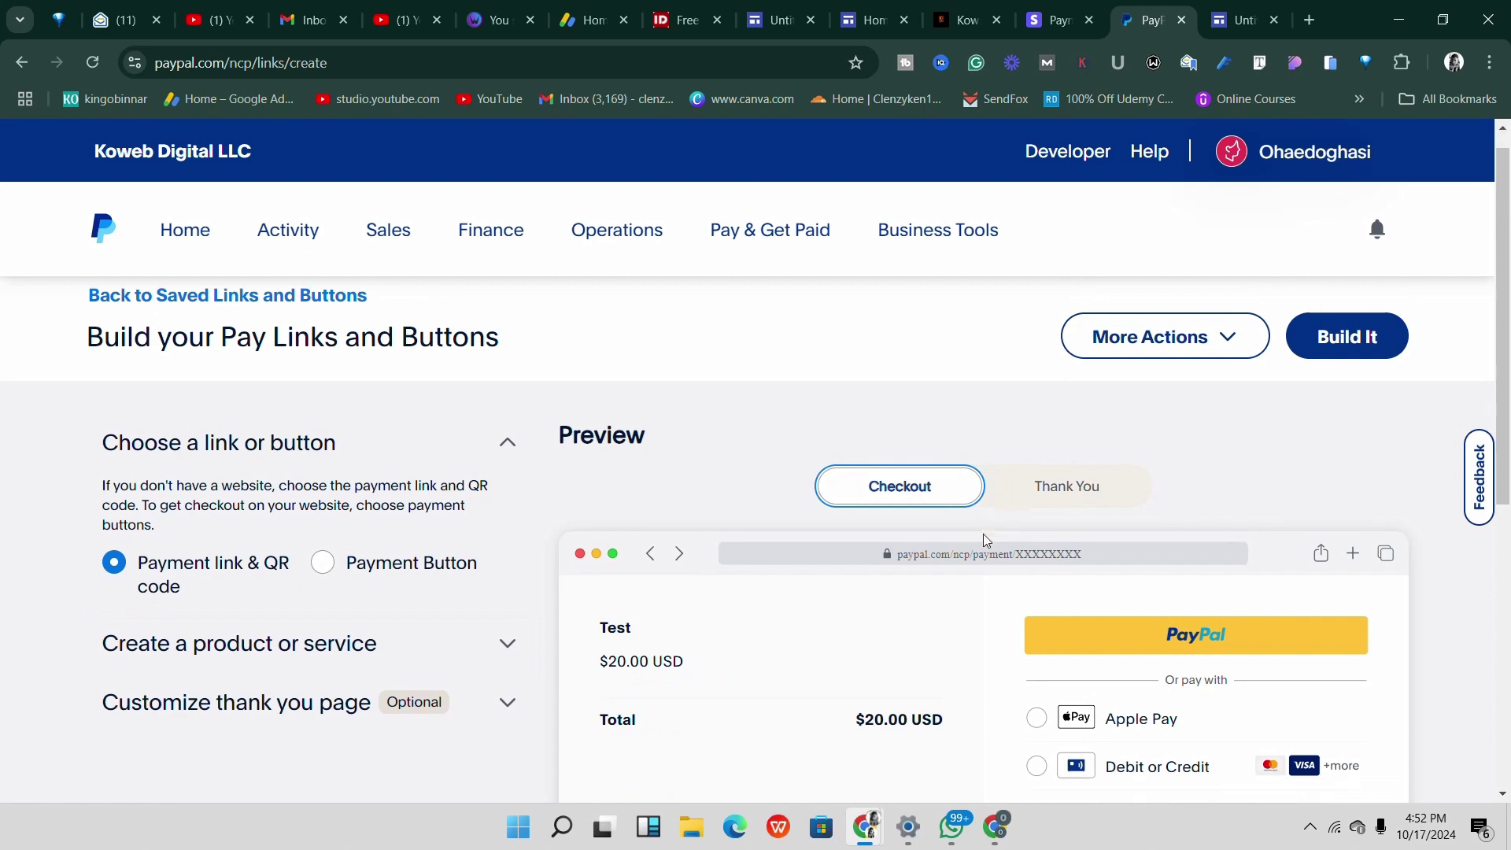
scroll(913, 529, down, 2)
scroll(909, 530, up, 6)
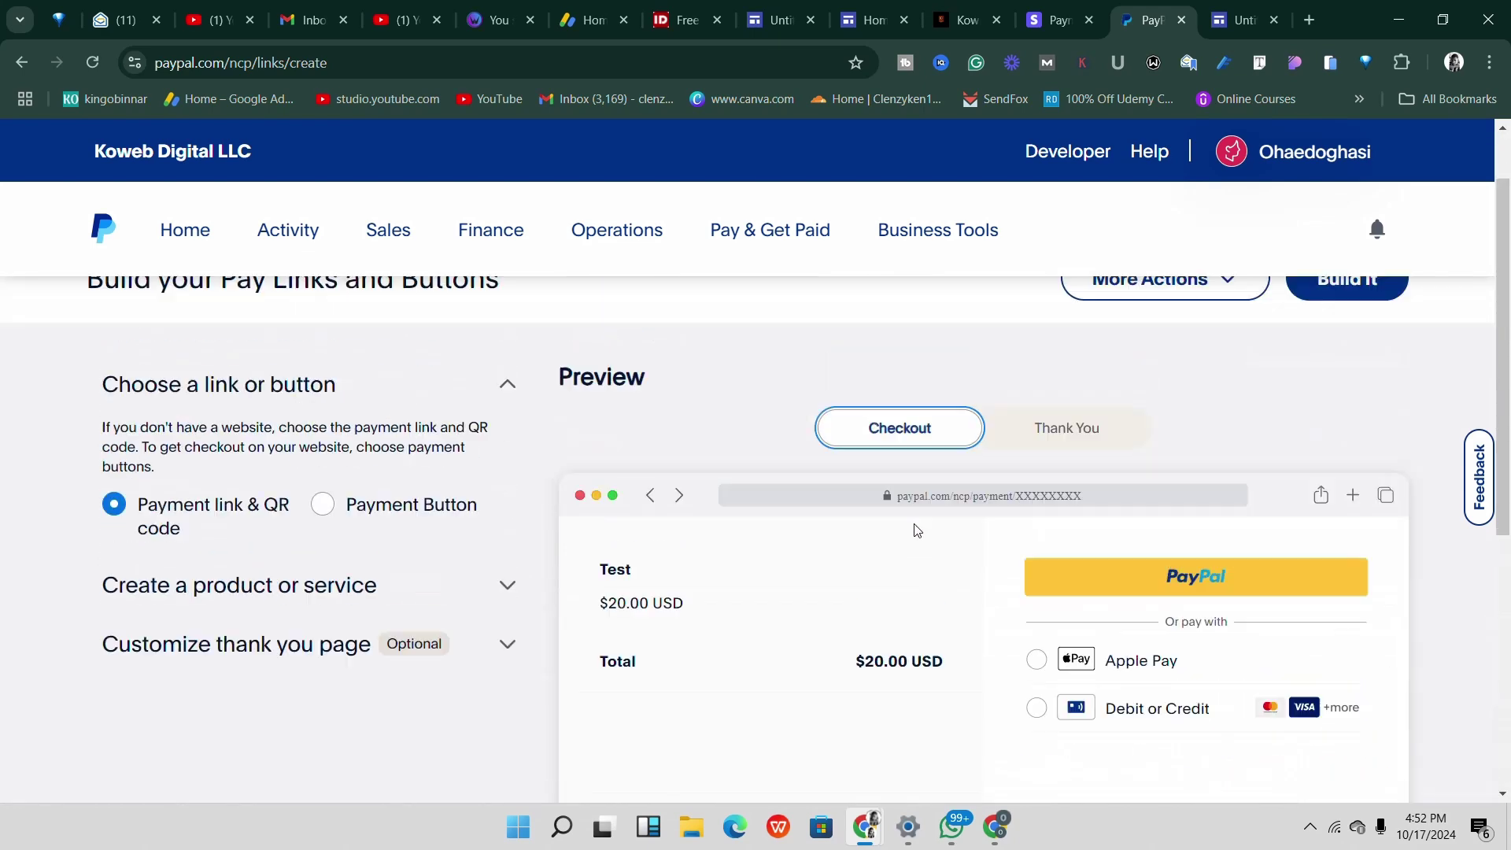
scroll(921, 534, down, 2)
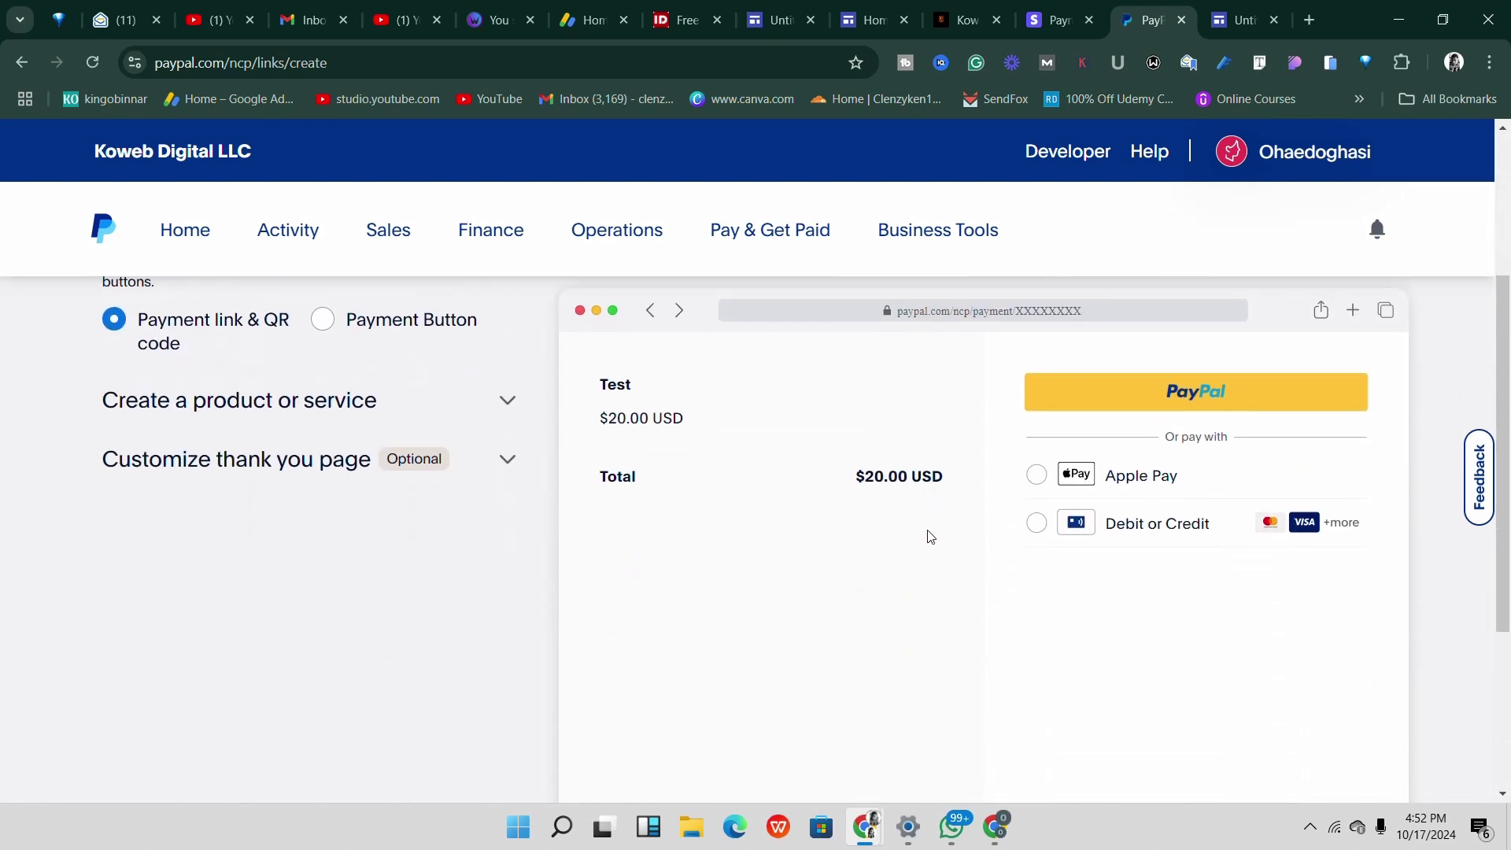
click(1035, 476)
click(1037, 573)
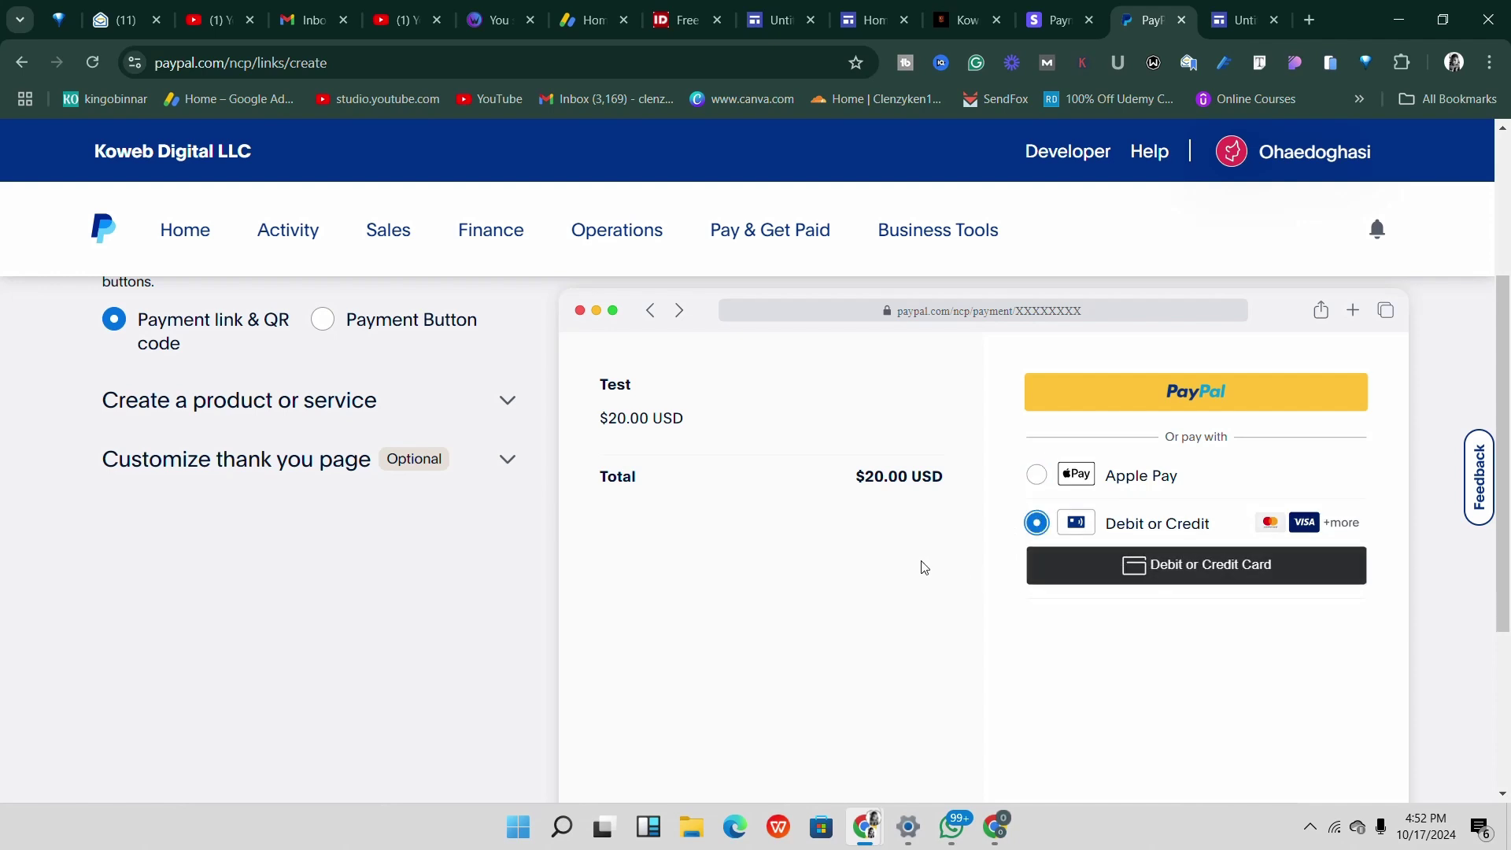
Check which additional actions the Pay Links and Buttons builder offers and review the rest of the checkout preview.
scroll(924, 567, up, 2)
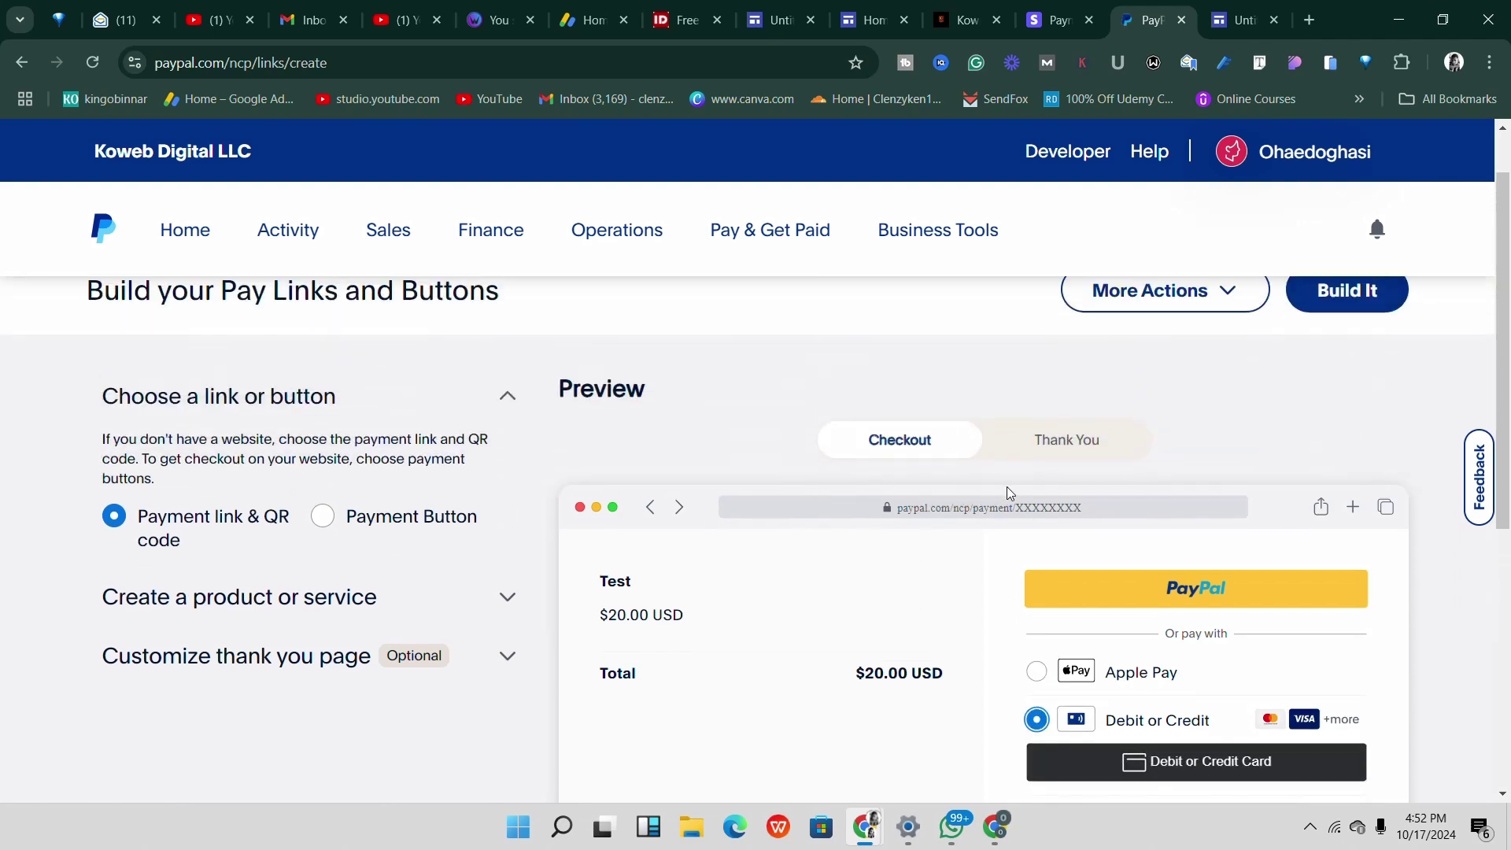
scroll(1015, 484, up, 1)
click(1194, 379)
click(1217, 386)
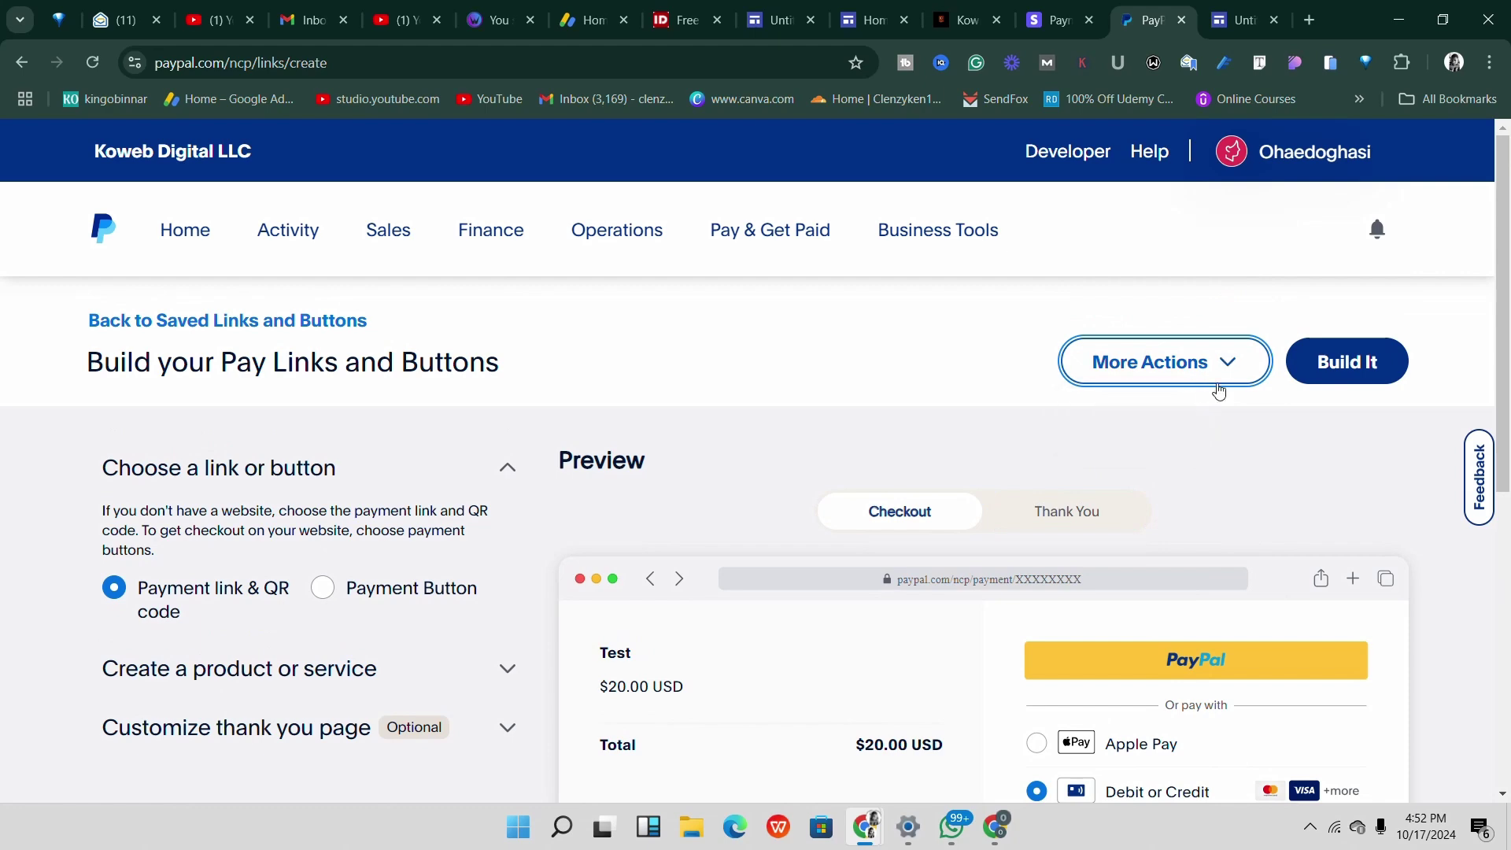
scroll(1038, 543, down, 6)
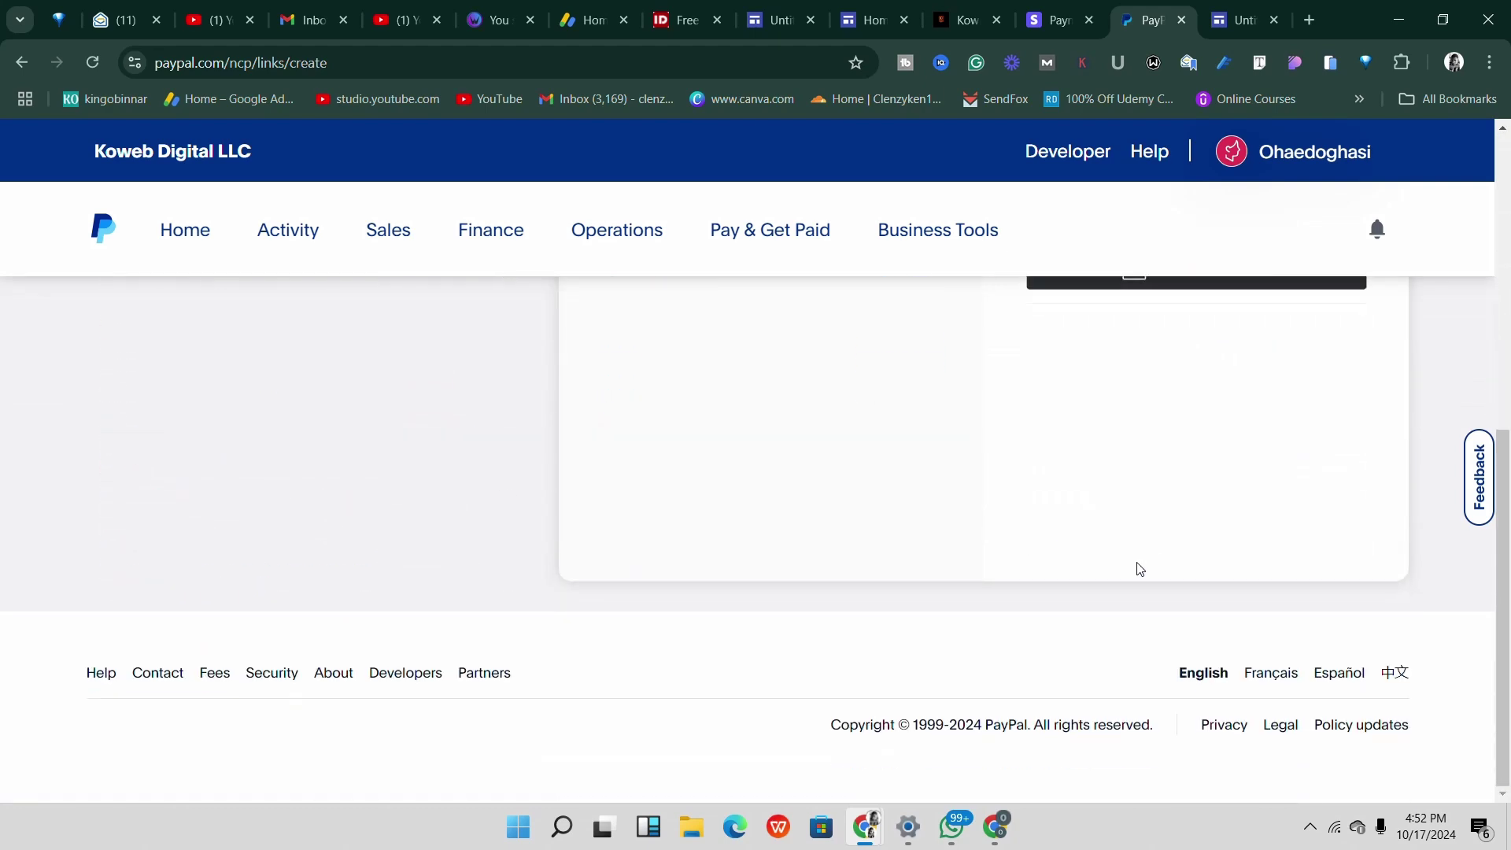
scroll(1140, 569, up, 6)
click(1164, 384)
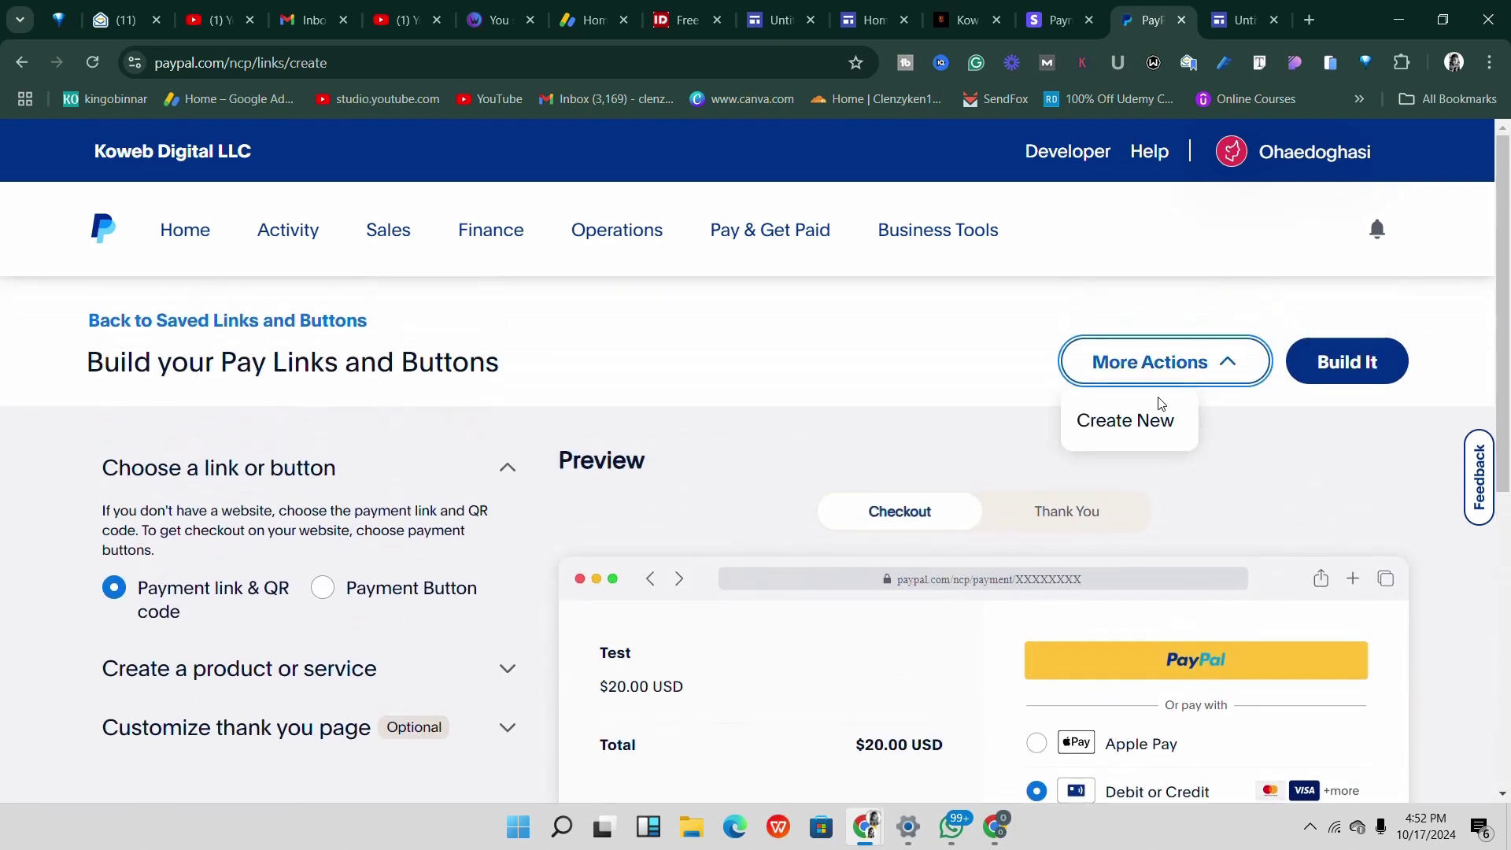
Start a new pay link, discarding the unsaved one, and keep Single product or service as the product type.
click(1124, 425)
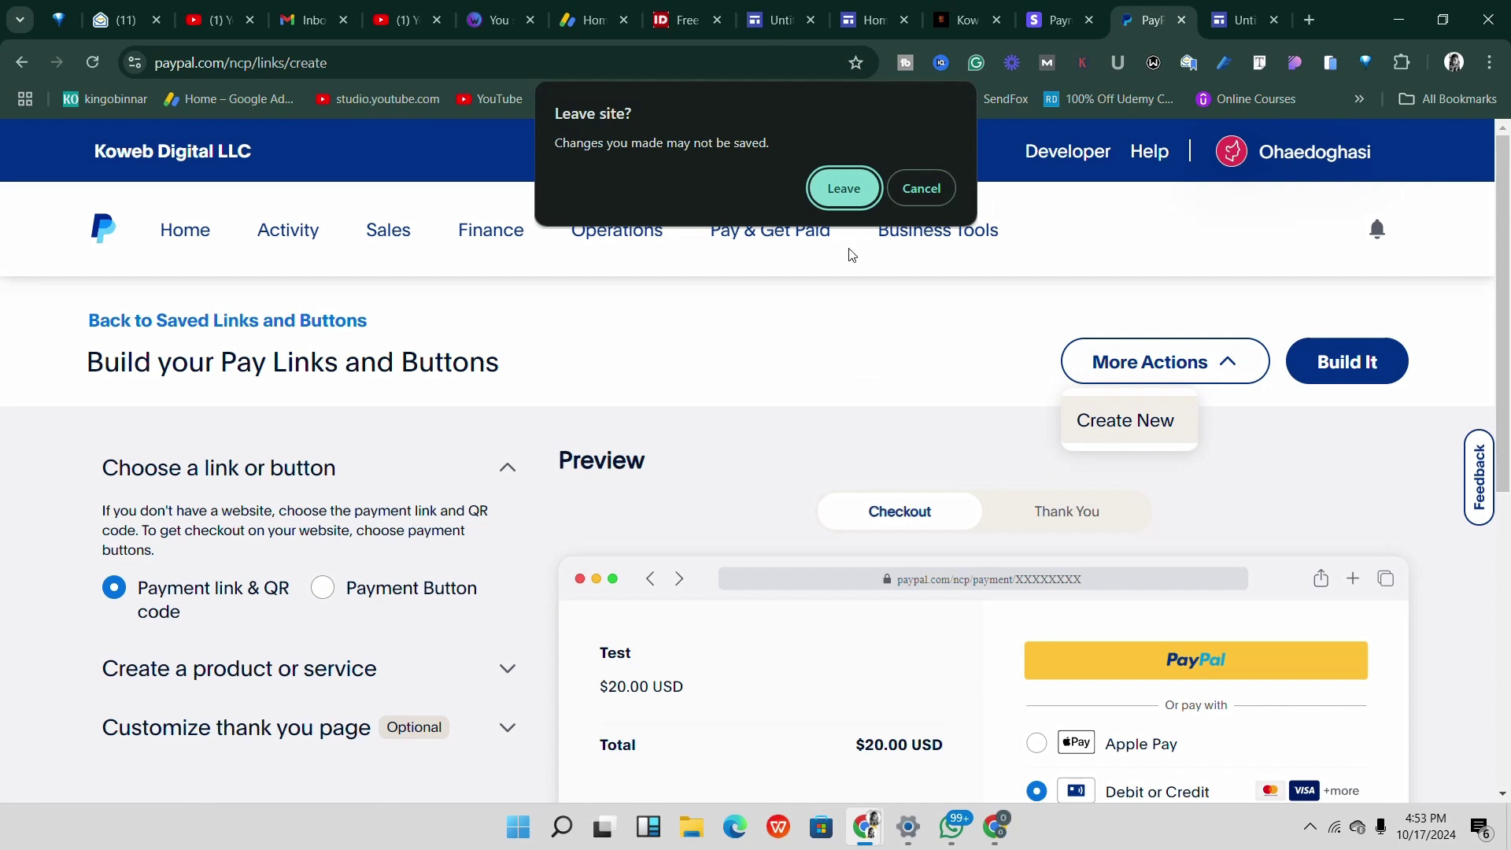
click(836, 193)
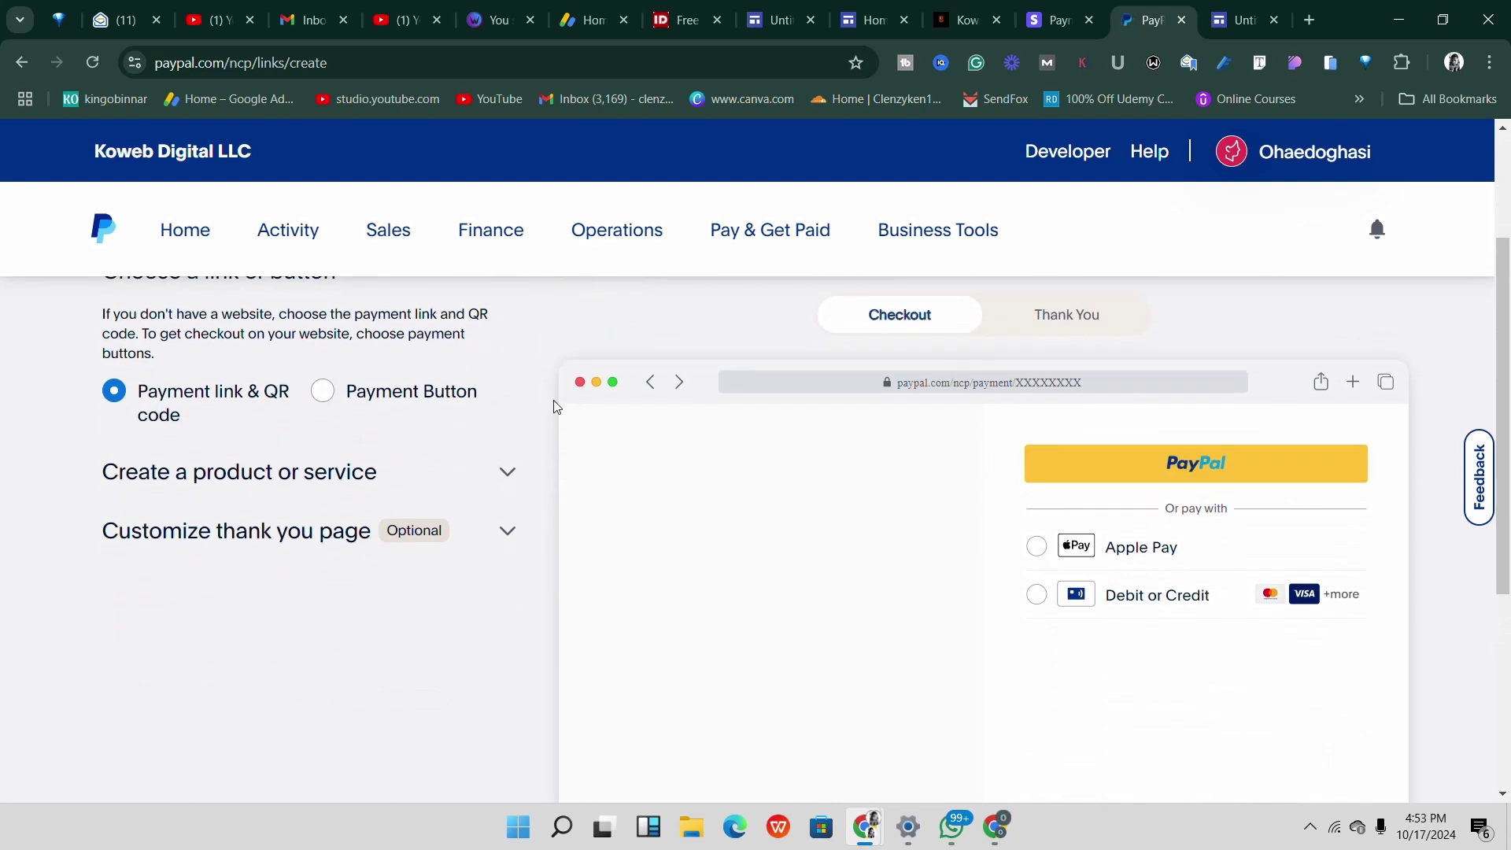
click(472, 478)
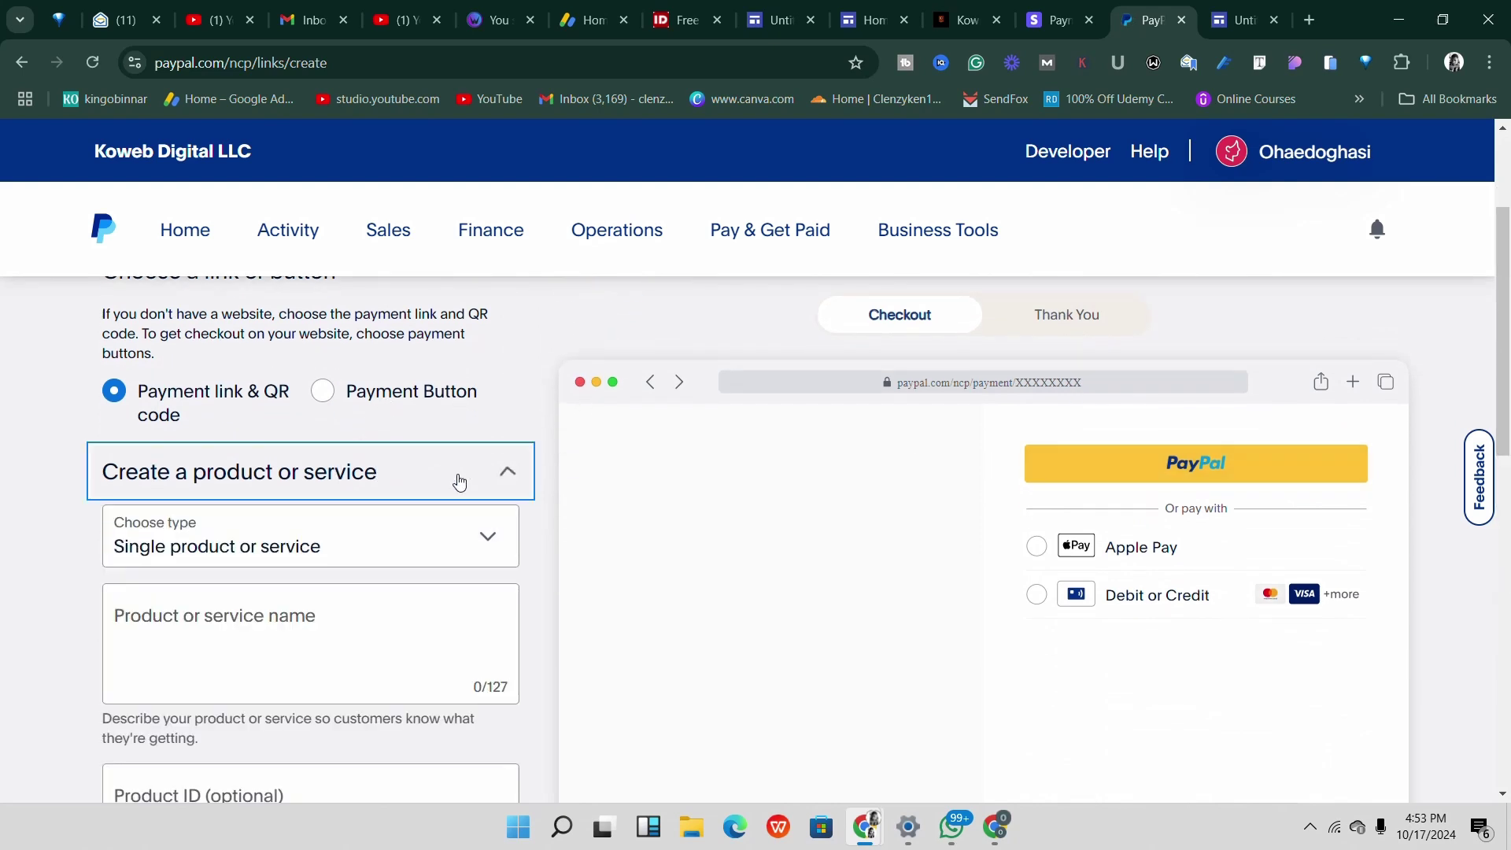
click(315, 549)
scroll(244, 591, down, 1)
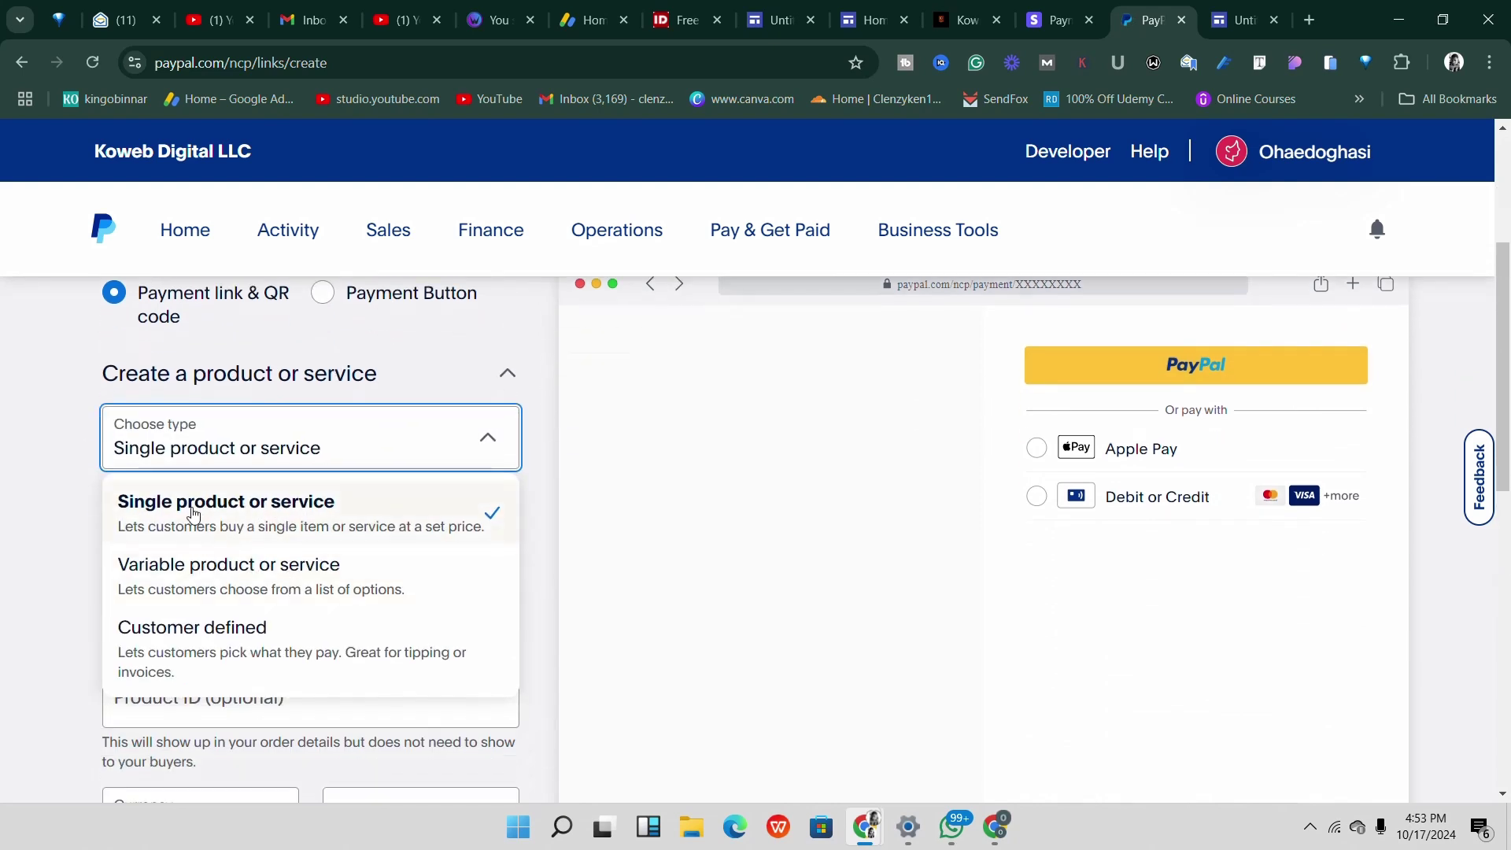
click(275, 527)
Name the product Test, check the available product types, and set its price to 20 USD.
click(340, 521)
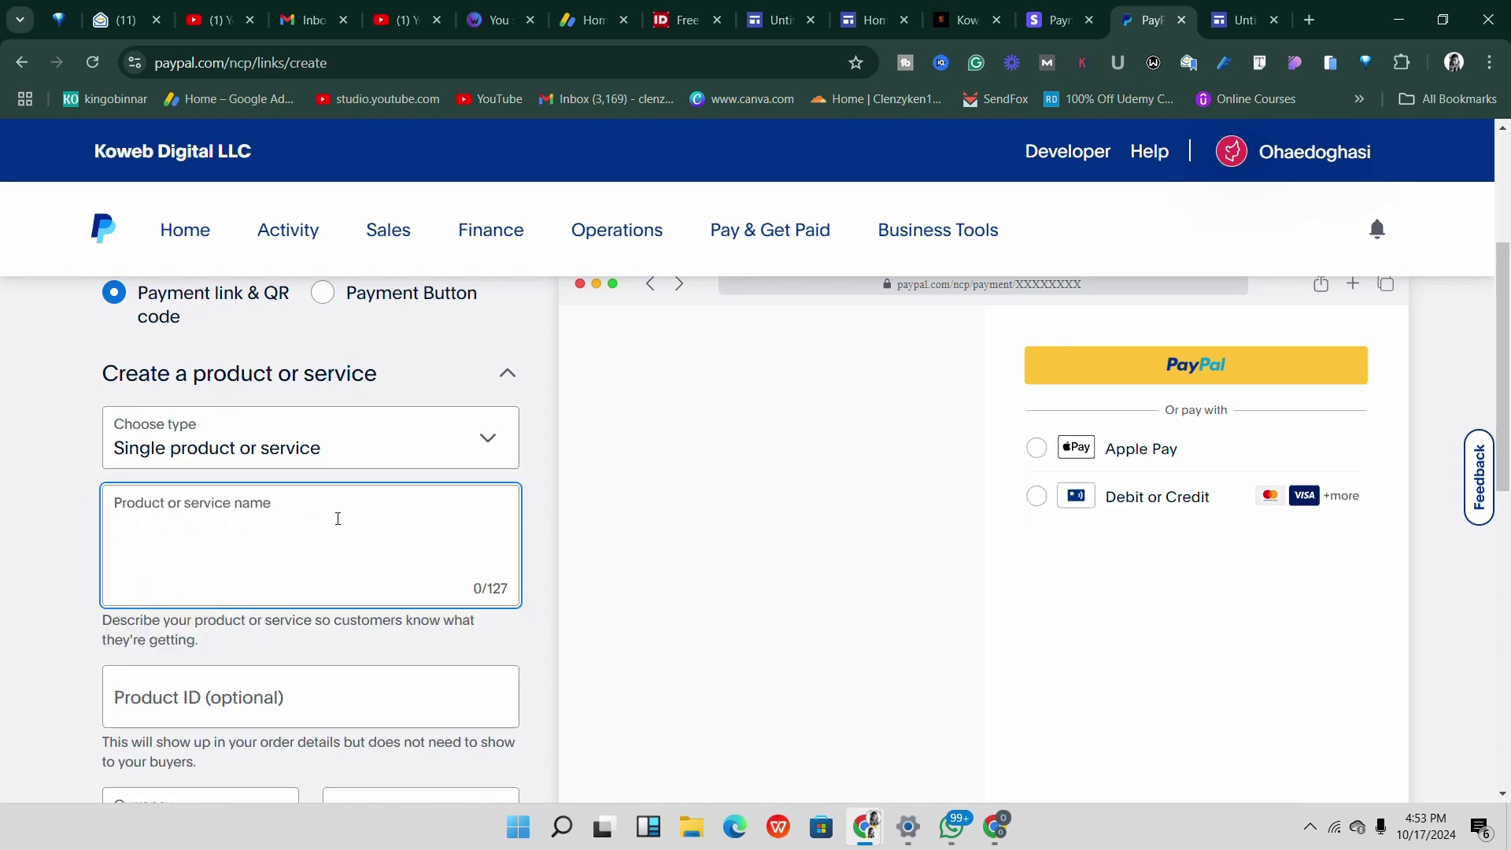
text(Test)
click(463, 435)
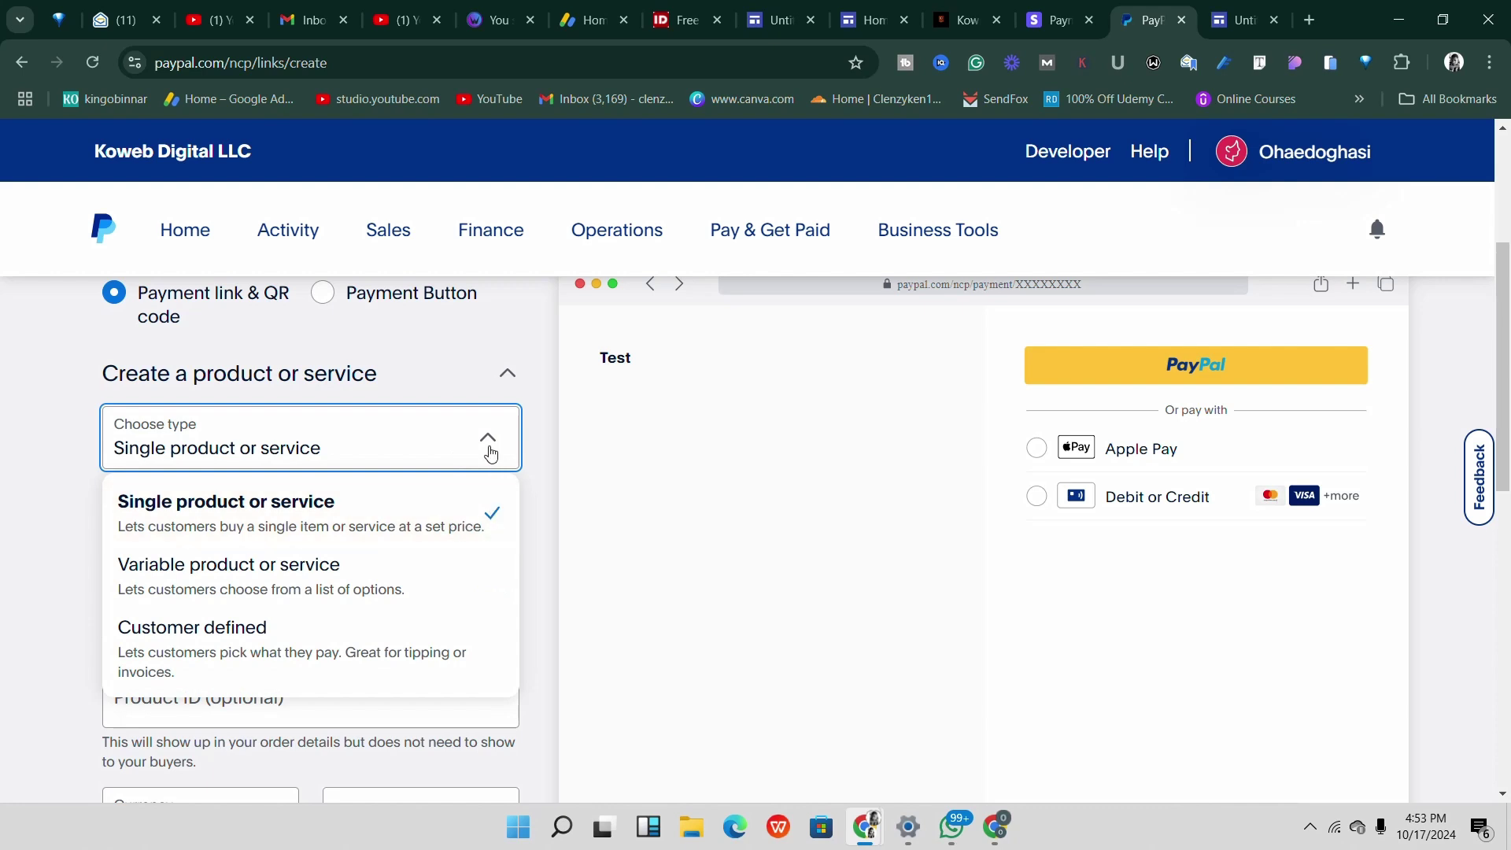
click(490, 443)
scroll(494, 516, down, 5)
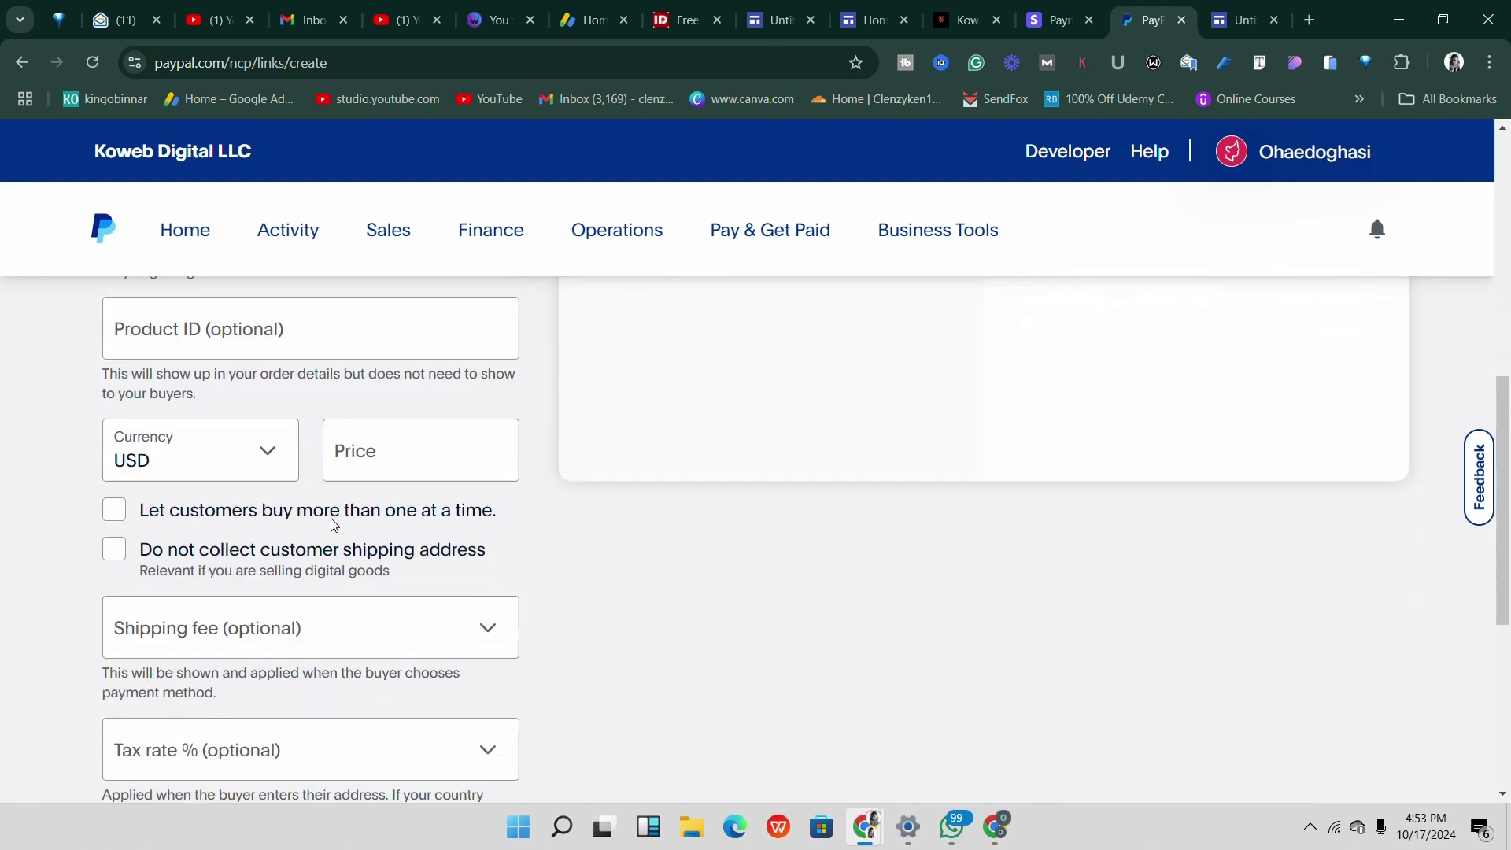
click(359, 426)
text(20)
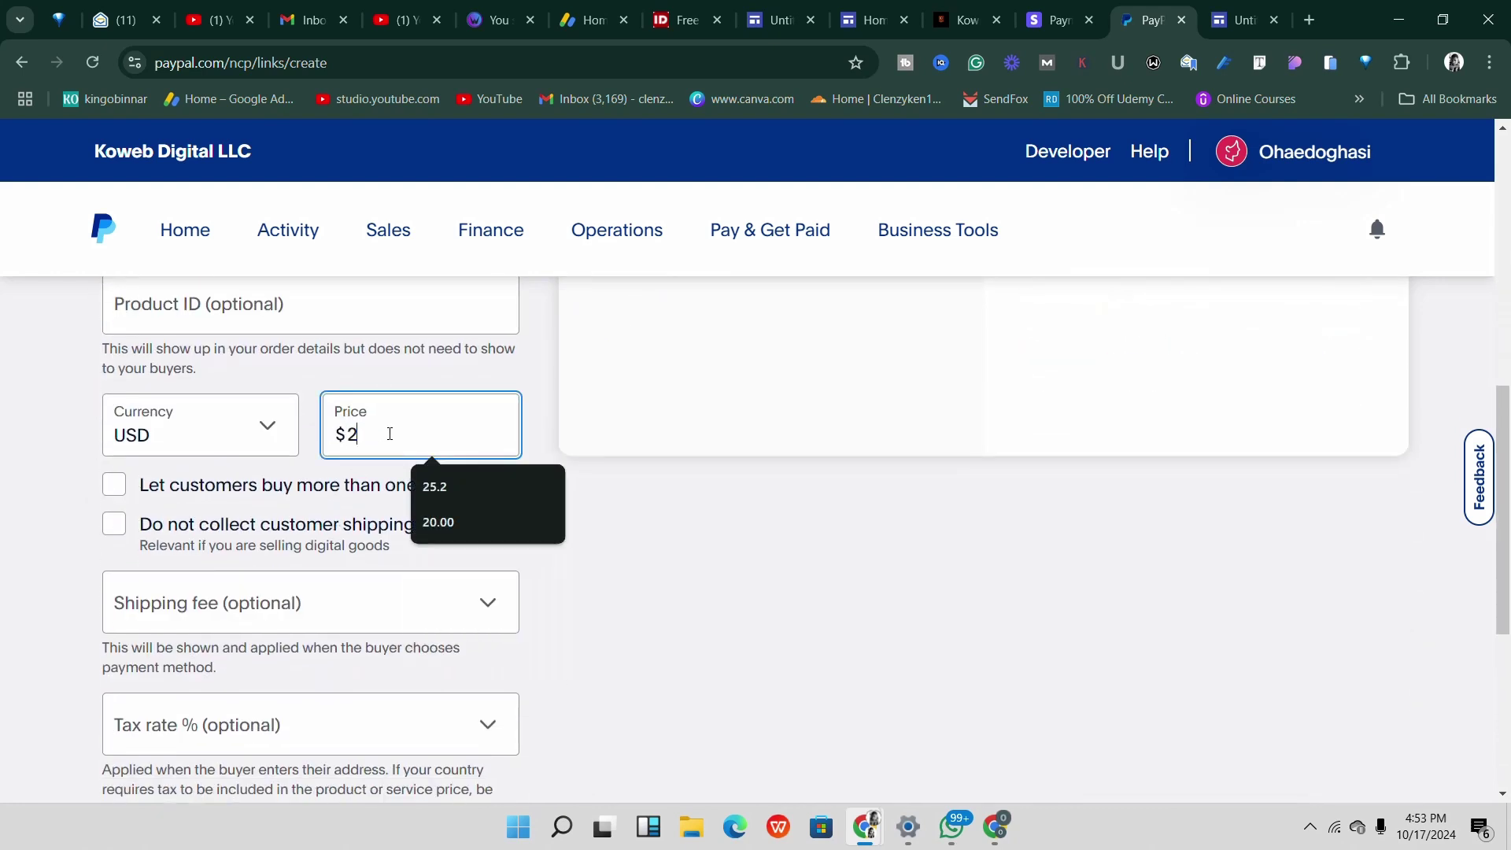
click(561, 565)
Review the remaining optional product fields, collapse the product section, and briefly expand and collapse the thank you page settings.
scroll(341, 560, down, 3)
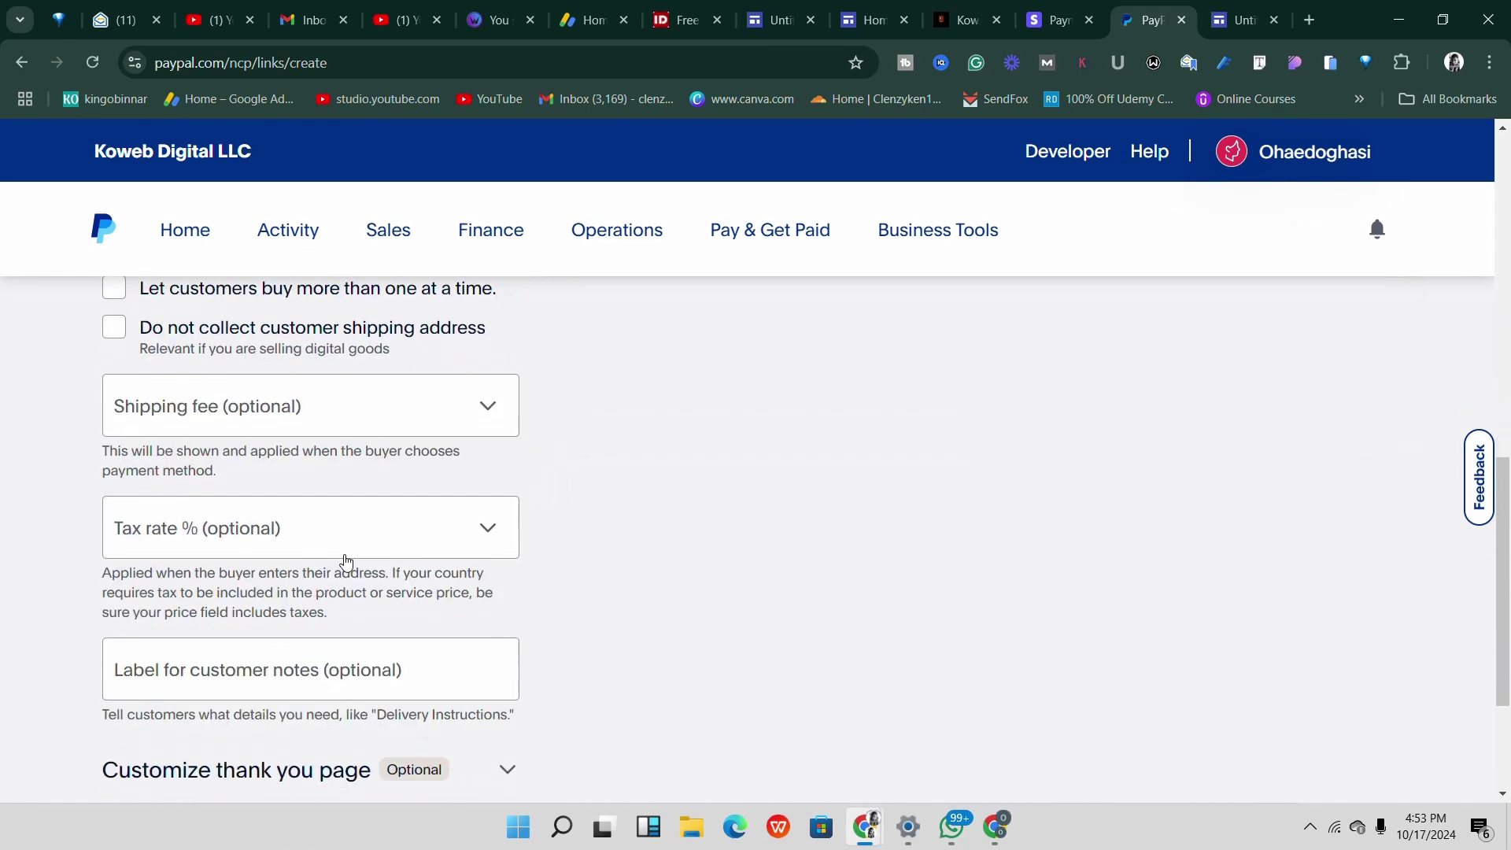
scroll(270, 516, up, 1)
scroll(300, 463, down, 4)
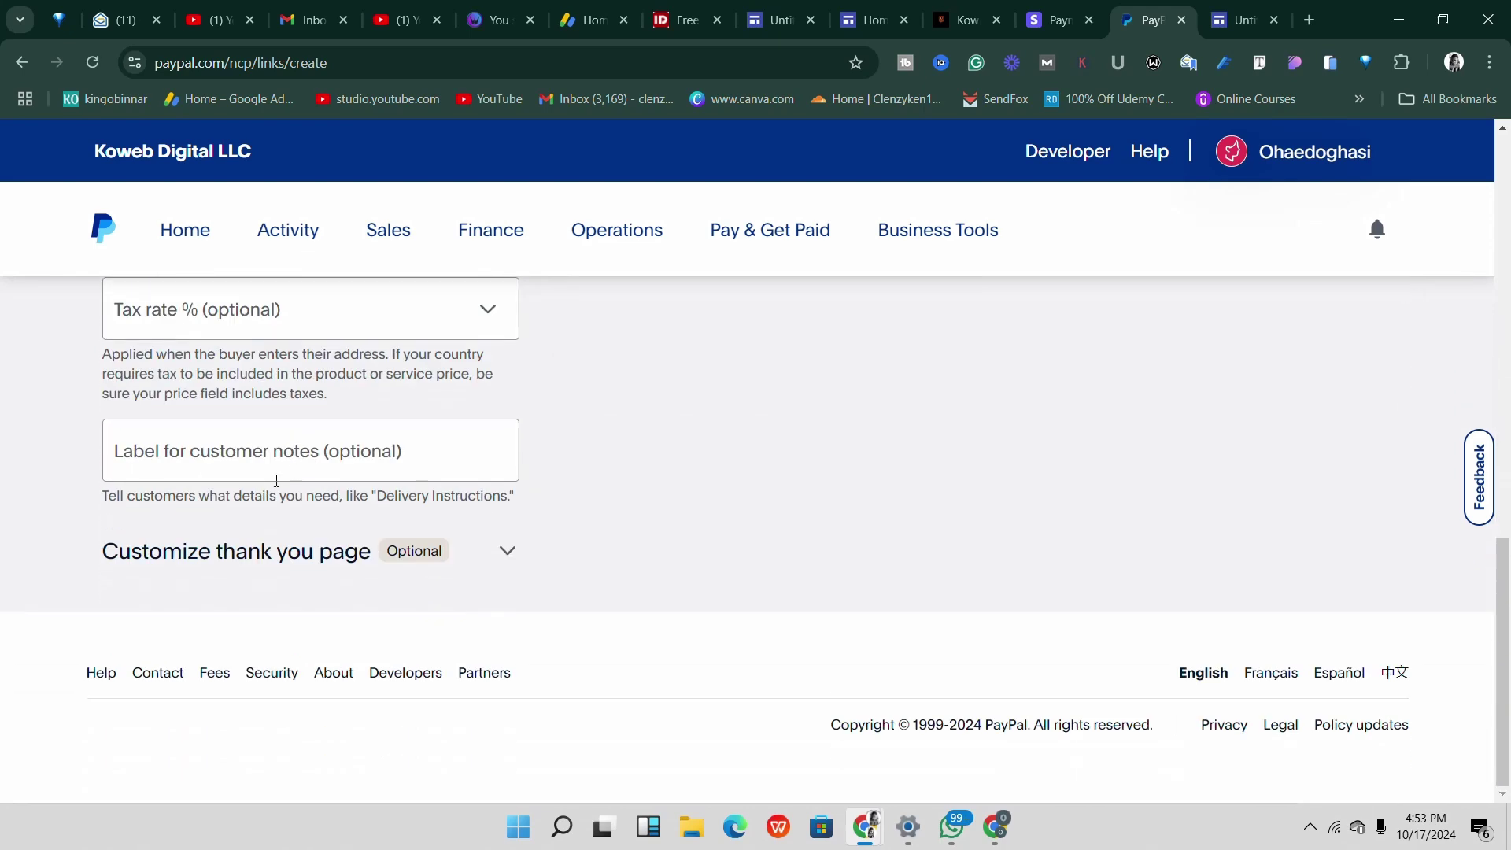
scroll(375, 435, up, 10)
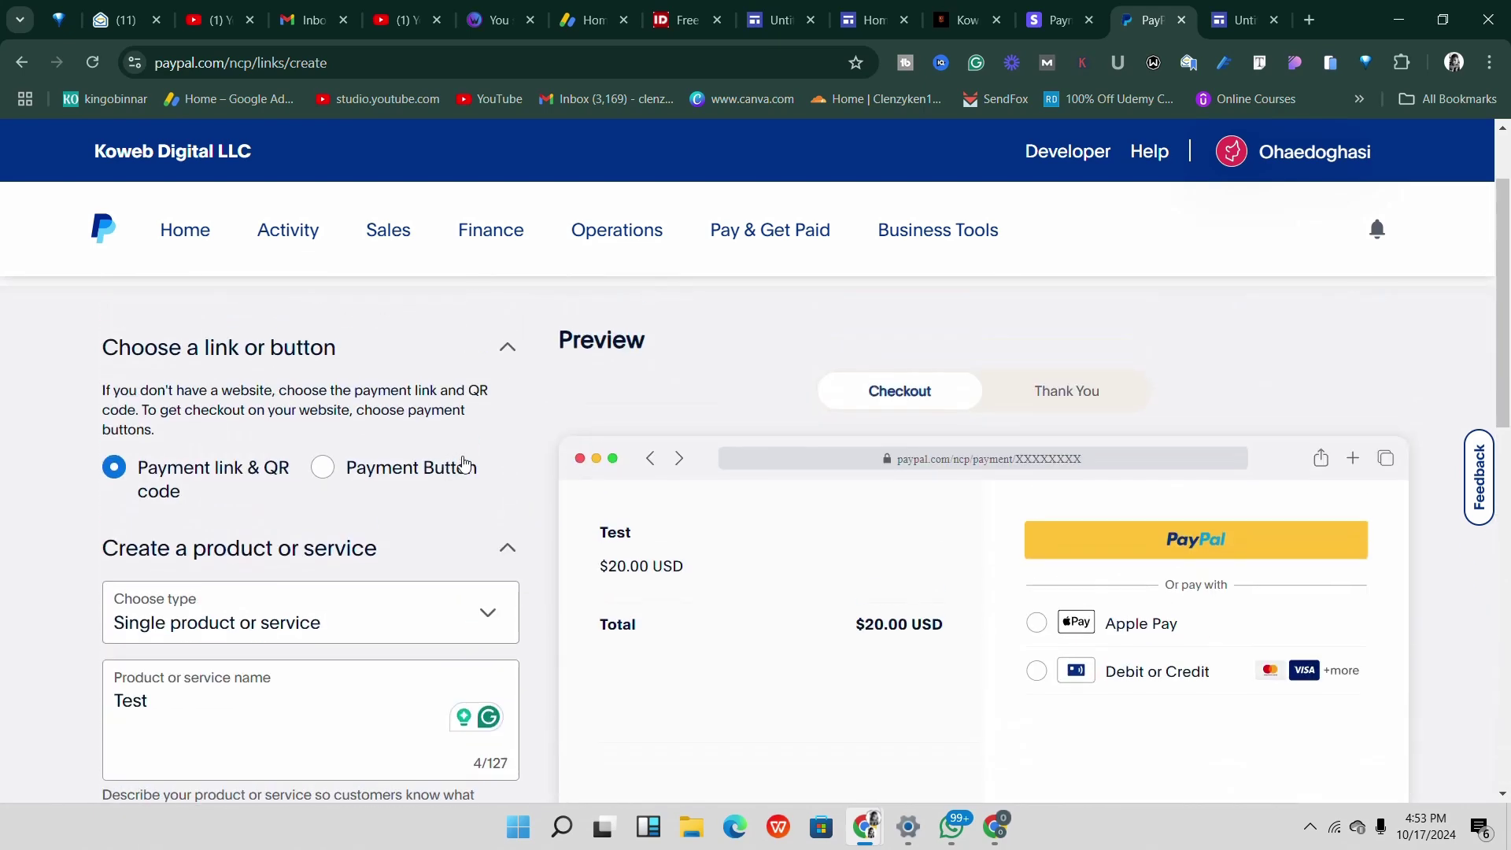
click(504, 549)
scroll(498, 504, down, 2)
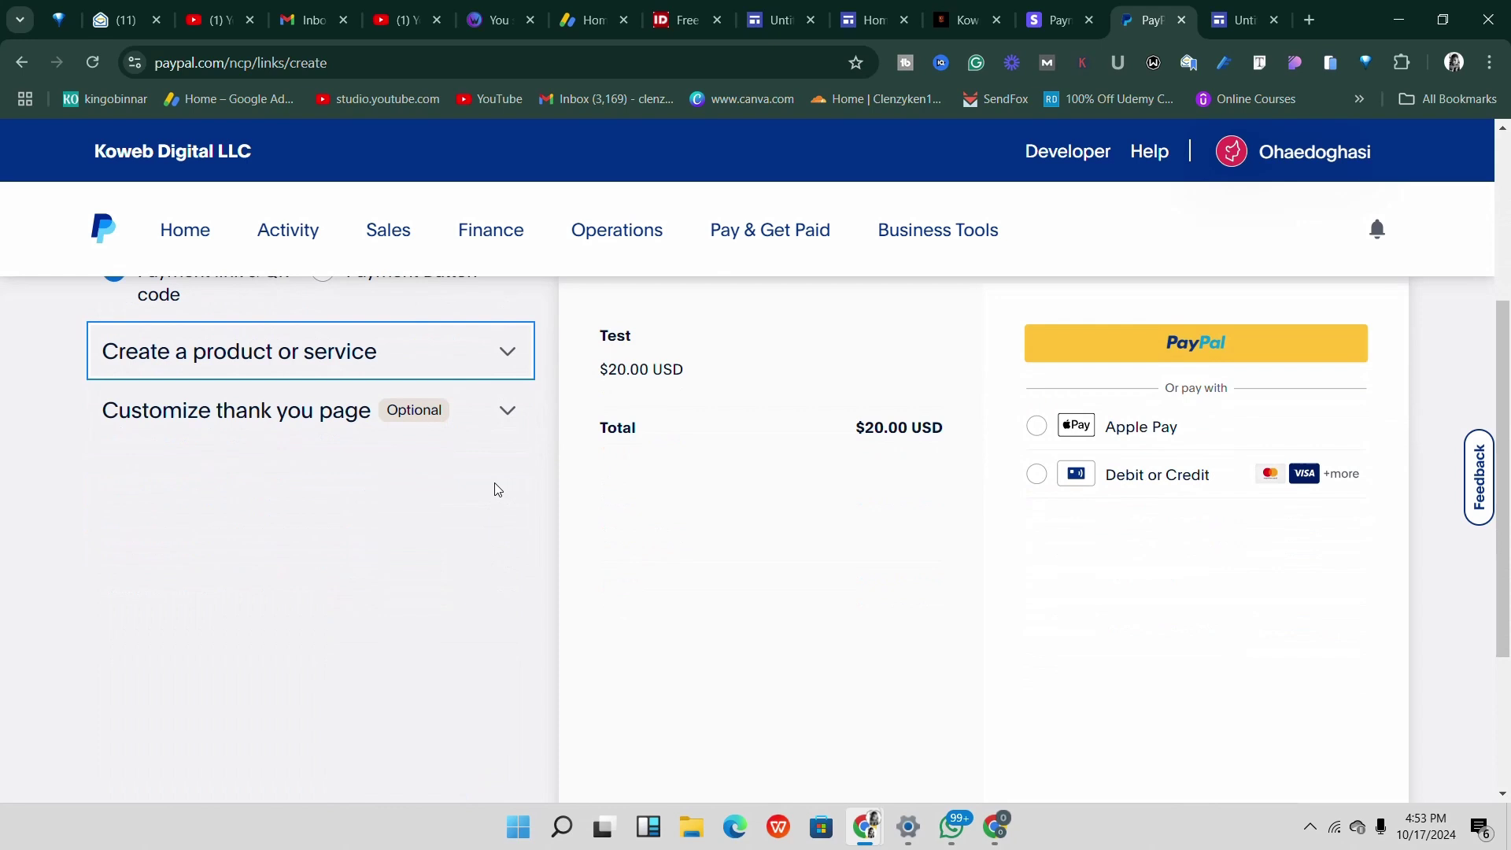
click(507, 413)
click(507, 412)
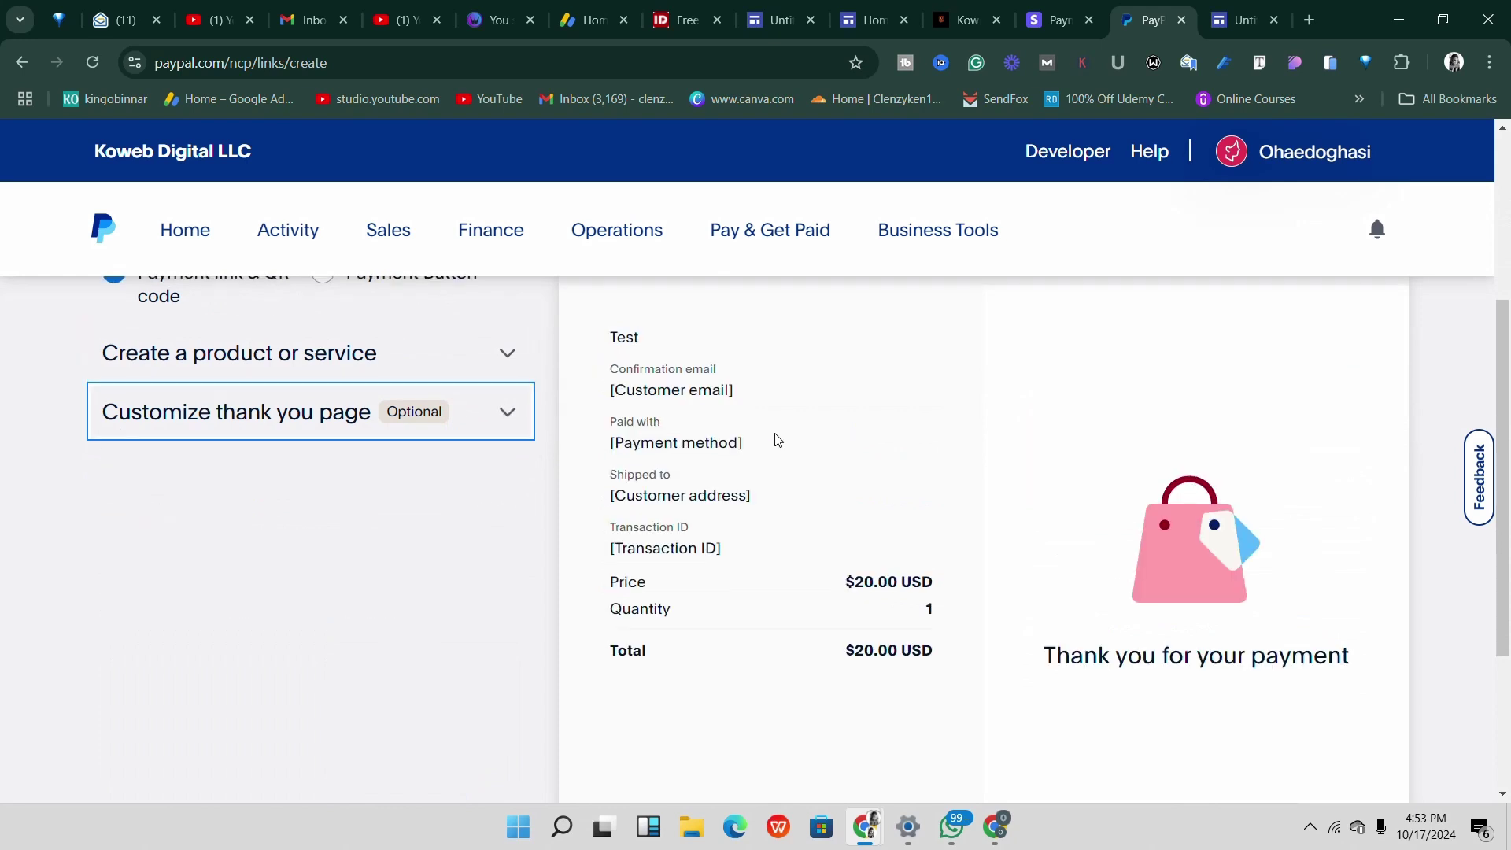
Switch the preview to the checkout page, try its PayPal payment option, close the login window, and review the builder page.
scroll(776, 438, up, 2)
click(858, 413)
scroll(850, 484, down, 1)
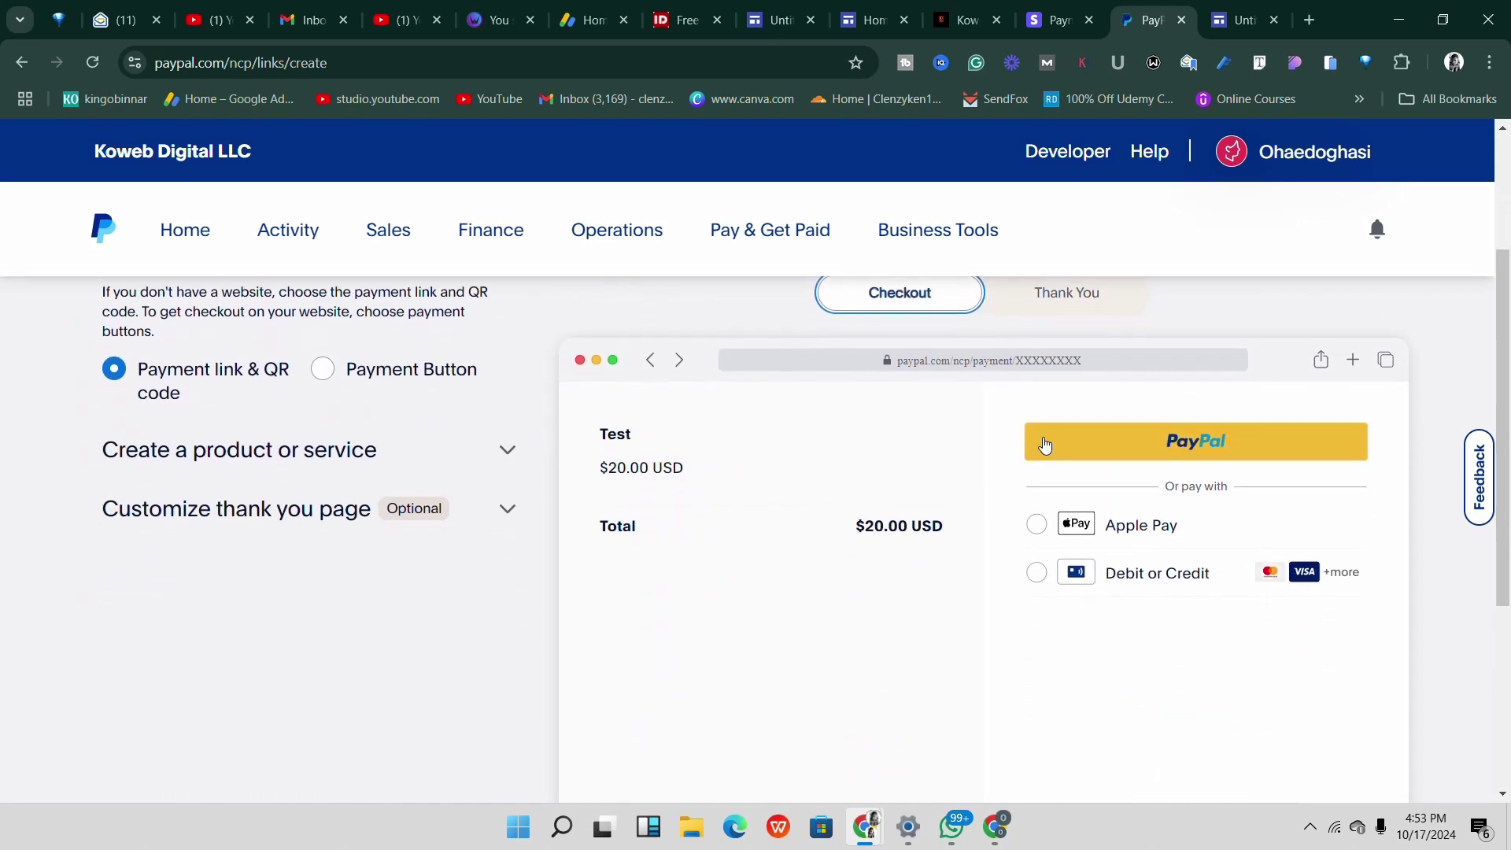
click(1050, 443)
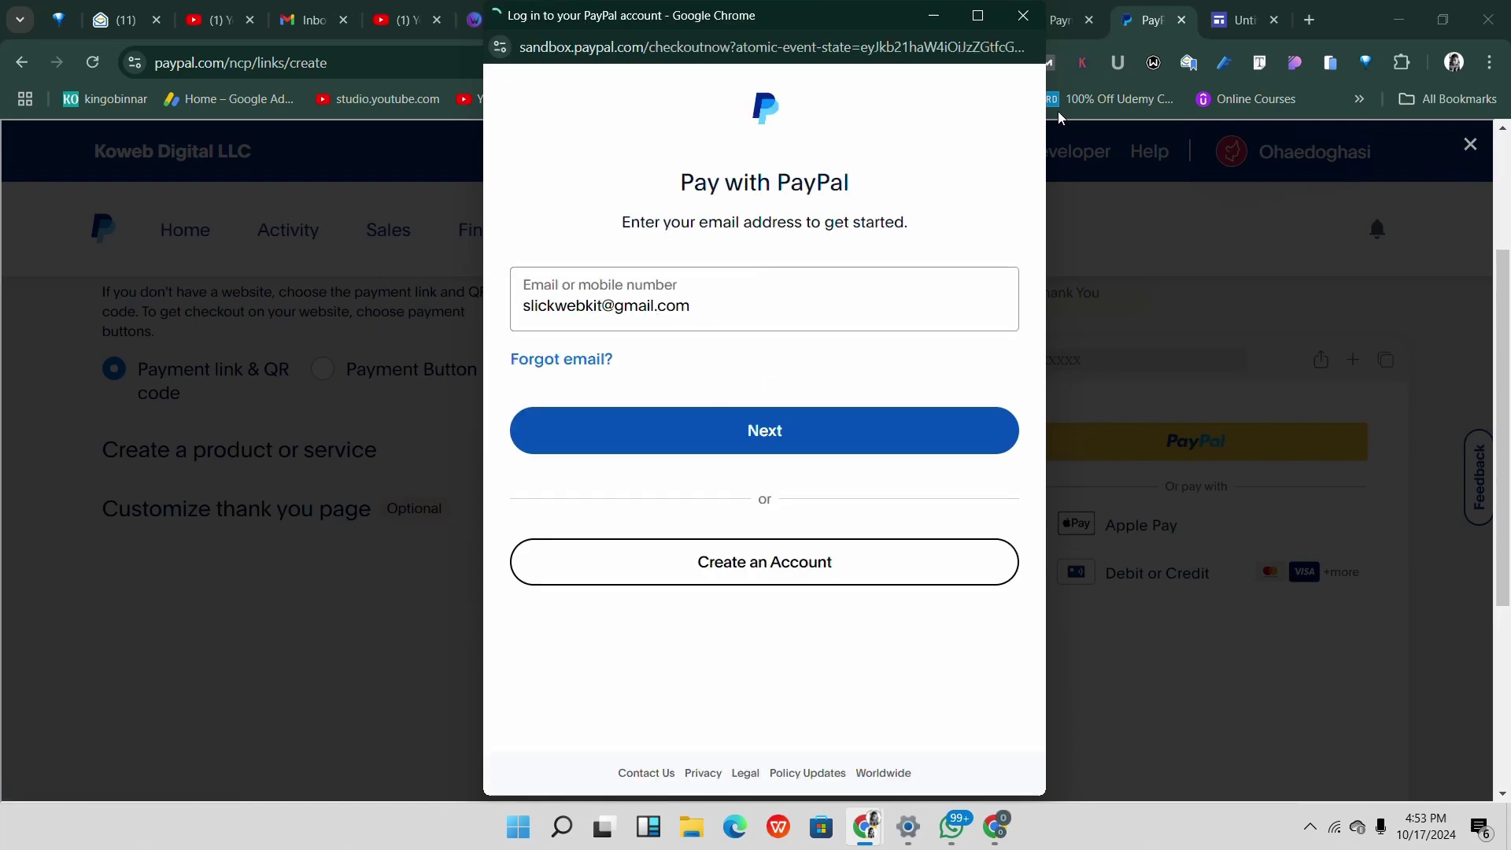
click(1470, 144)
scroll(867, 378, down, 3)
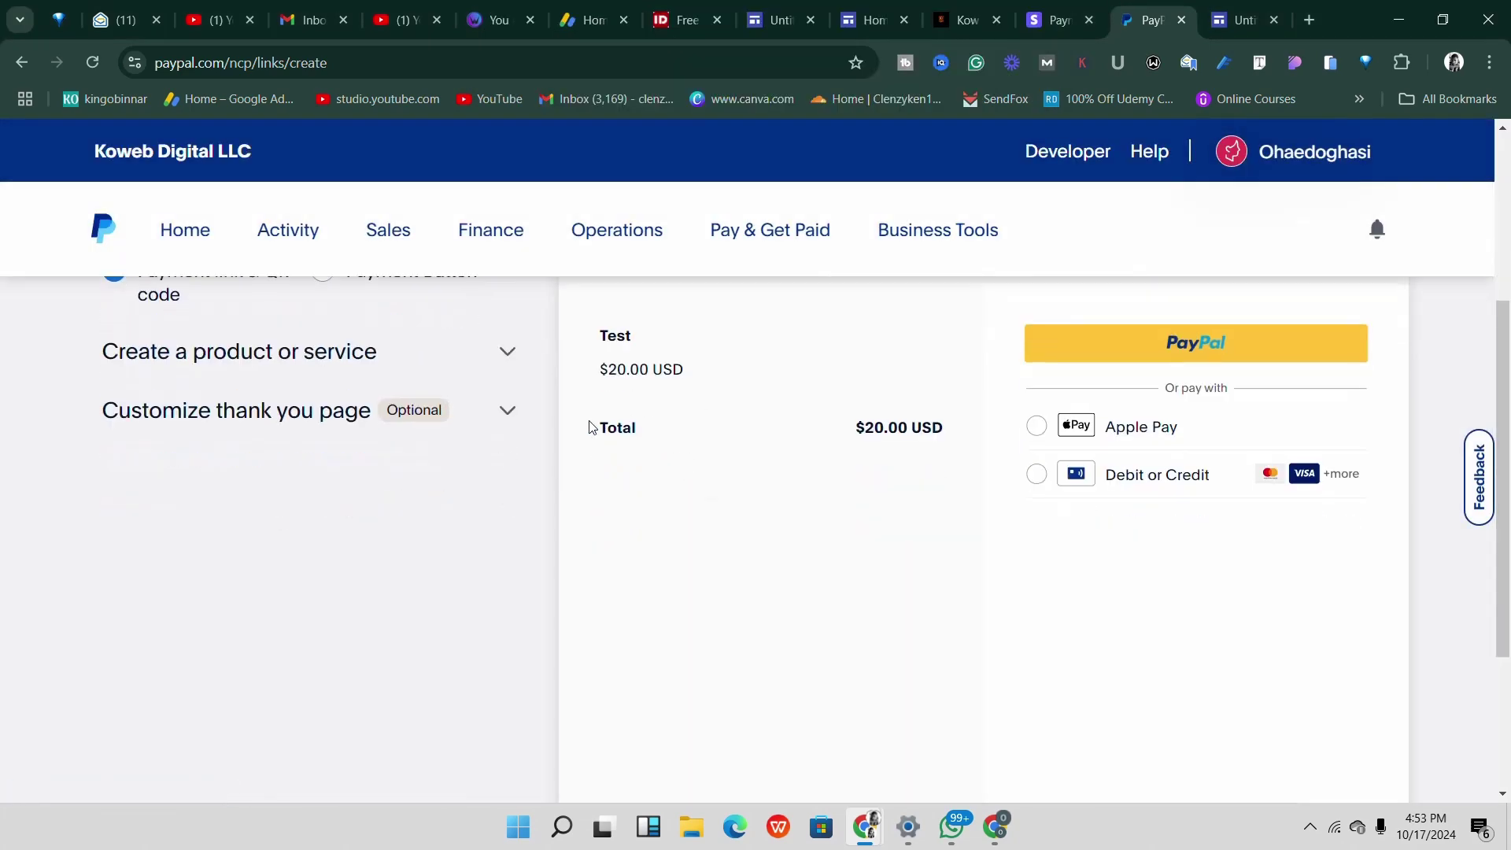
scroll(695, 433, up, 4)
scroll(510, 425, down, 1)
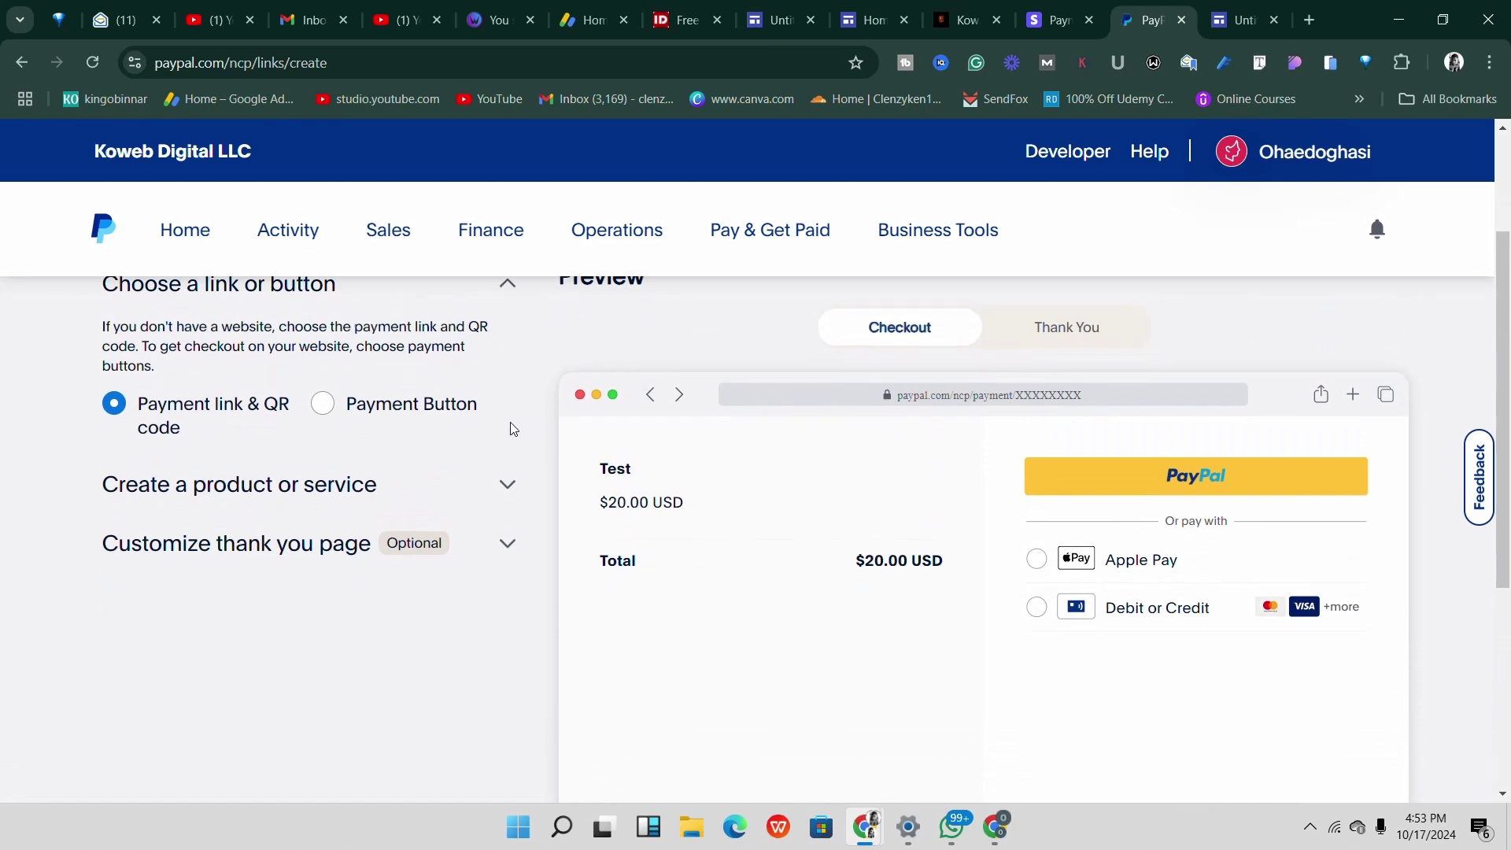
scroll(511, 429, up, 1)
scroll(907, 394, up, 2)
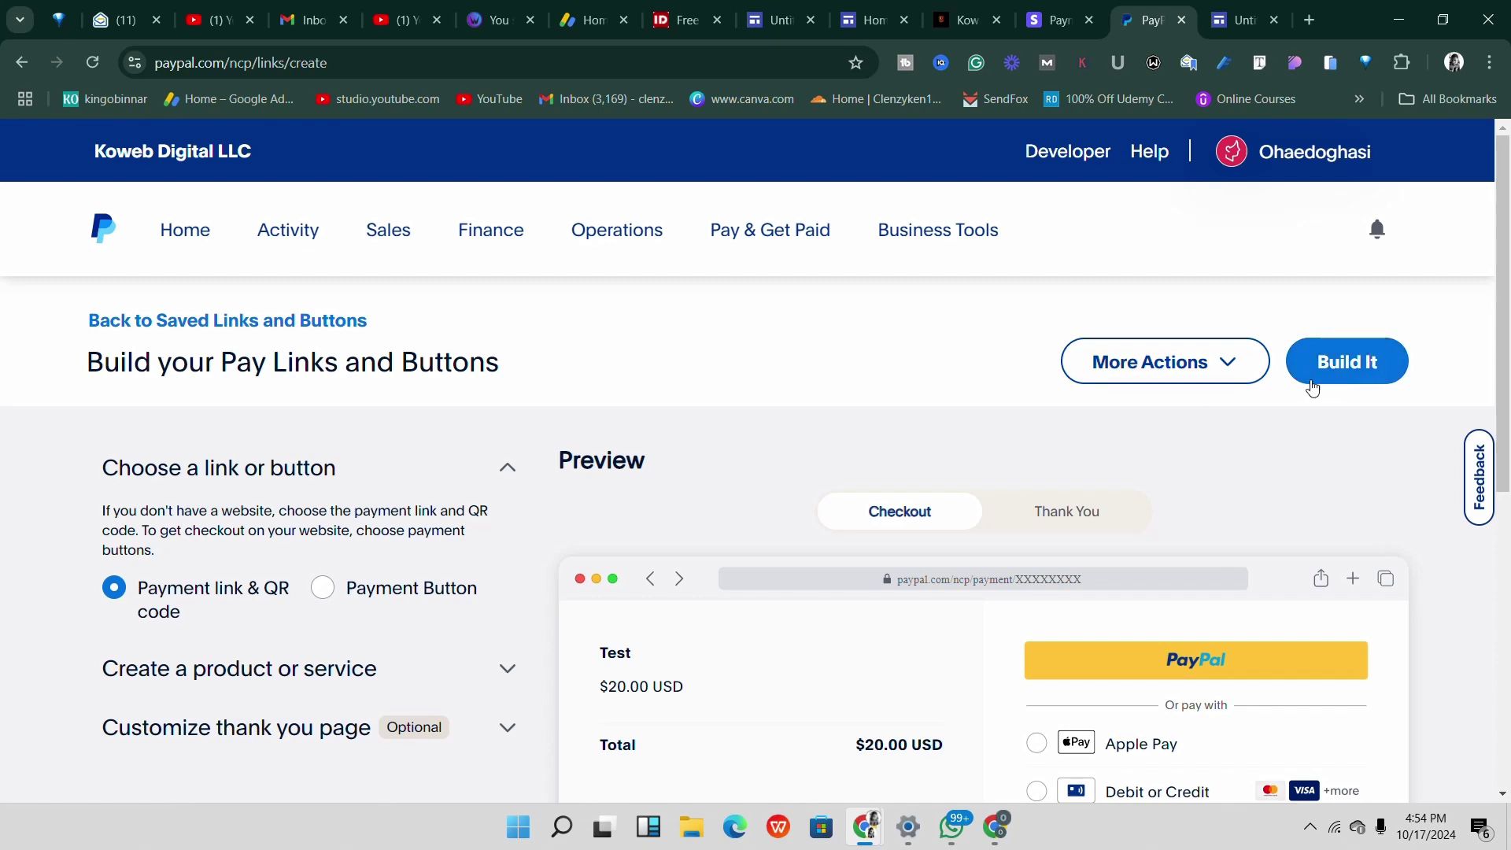
Switch to the Google Sites page, open the $100 Buy Now button for editing, and select its existing payment link.
click(781, 20)
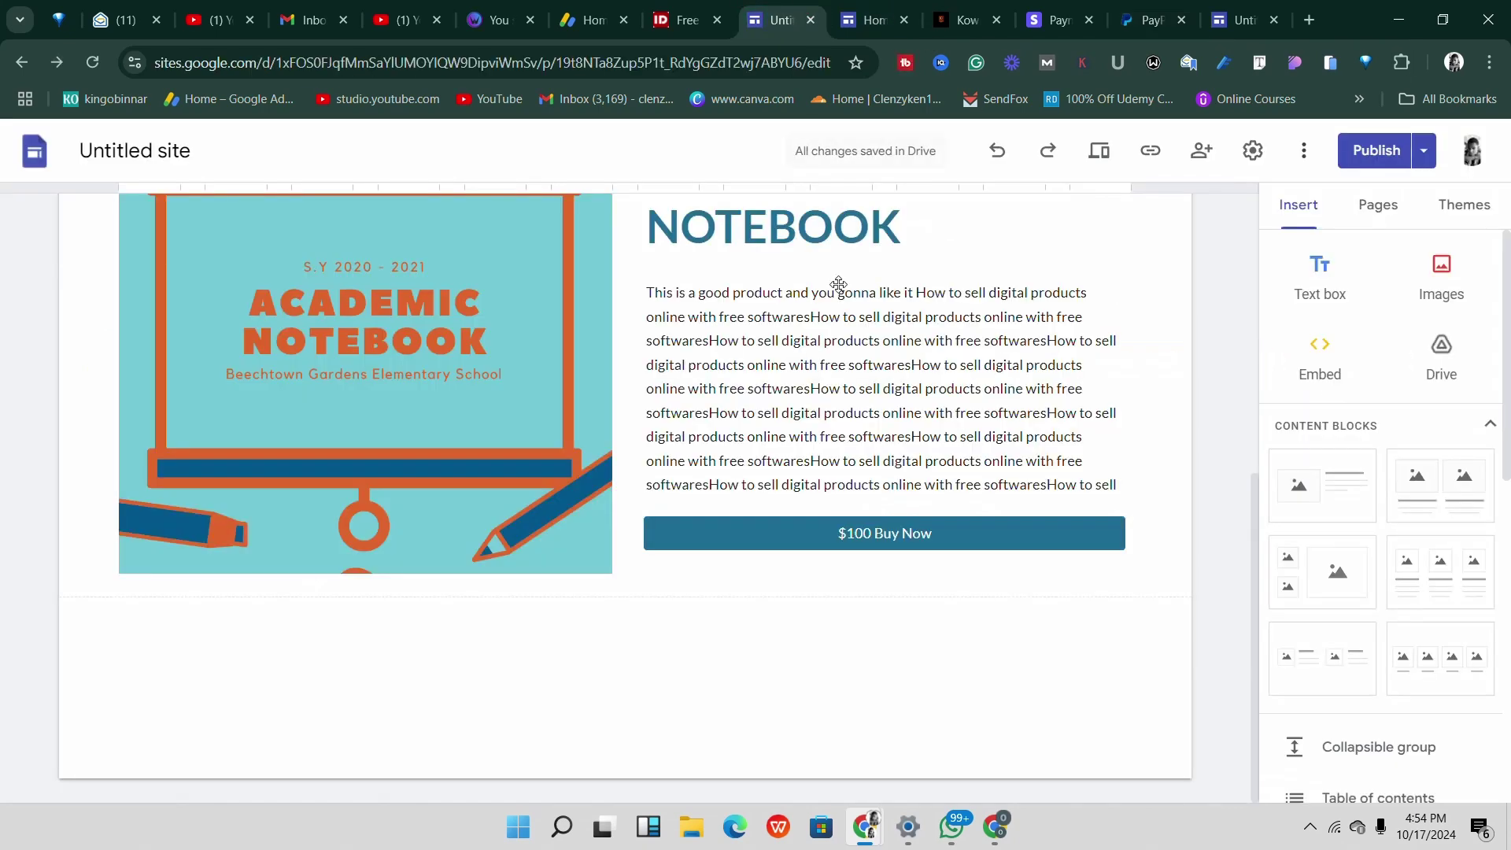
click(834, 531)
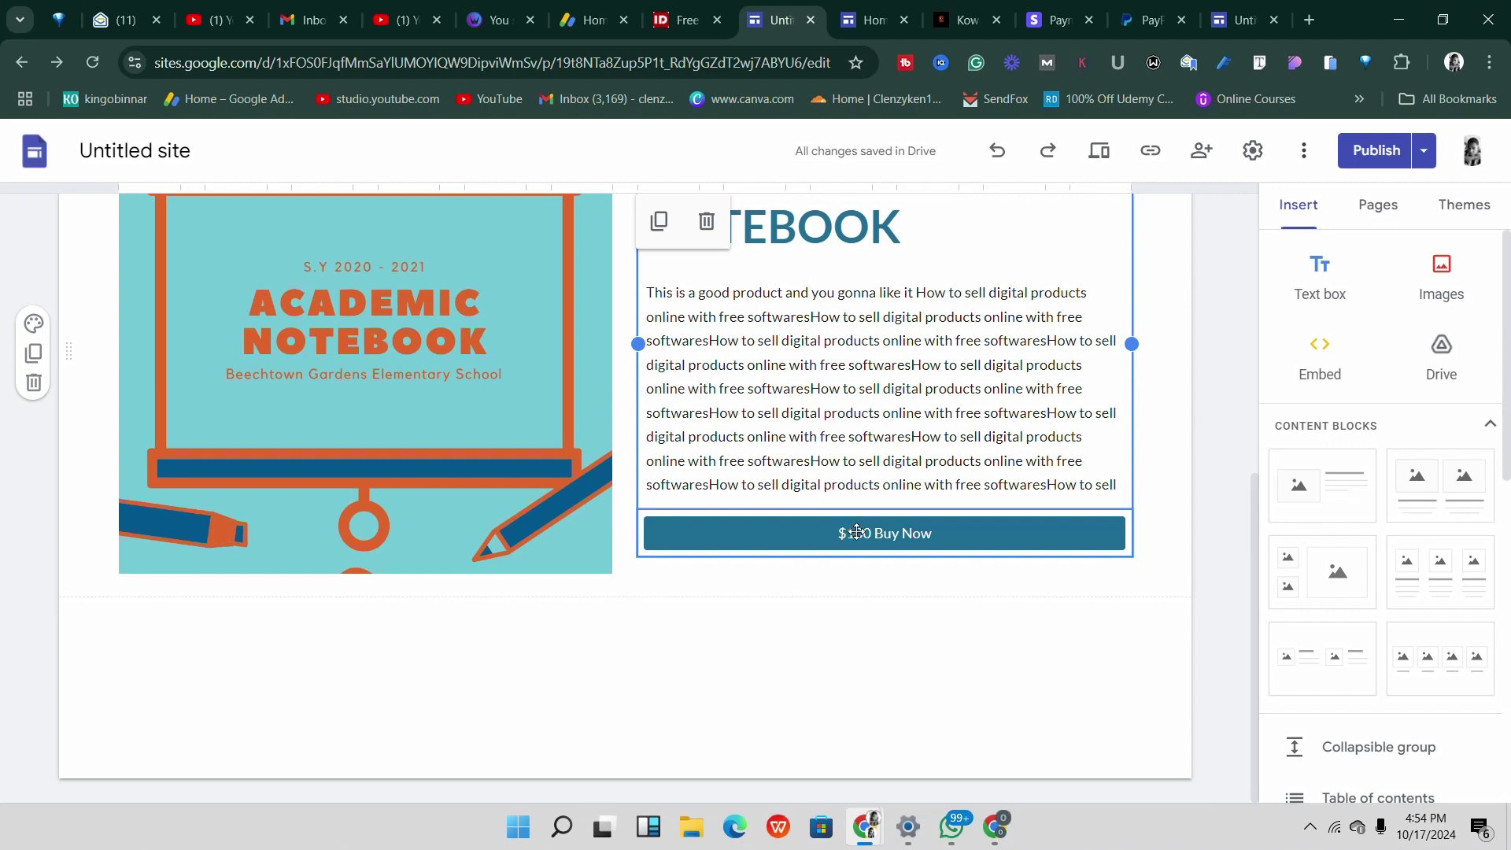
click(856, 532)
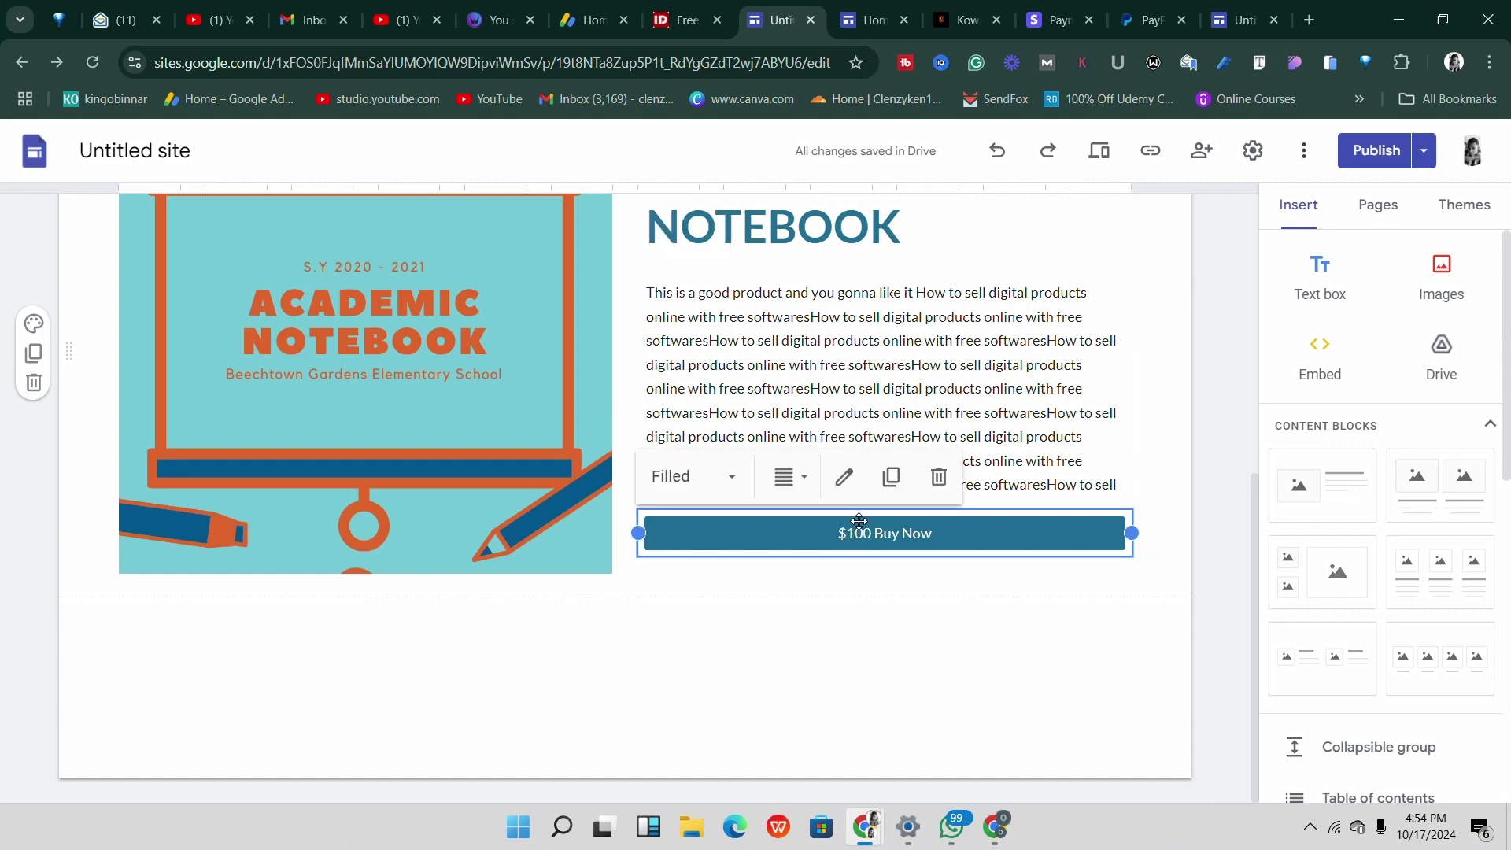
click(844, 477)
click(756, 504)
key(ctrl+a)
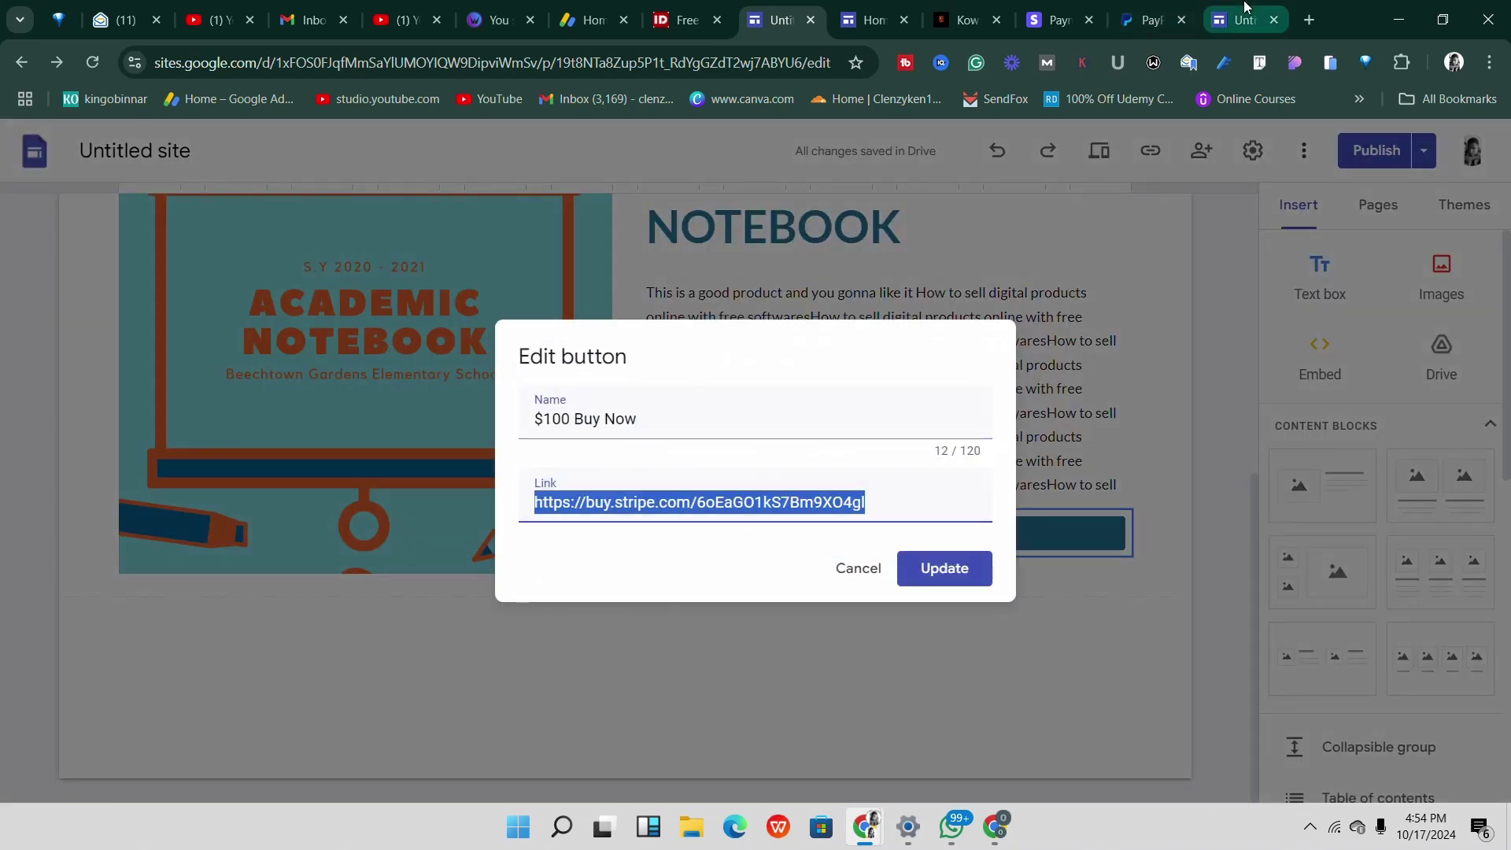
Return to the PayPal builder, review the checkout preview, and build the payment link for the Test product.
click(1151, 19)
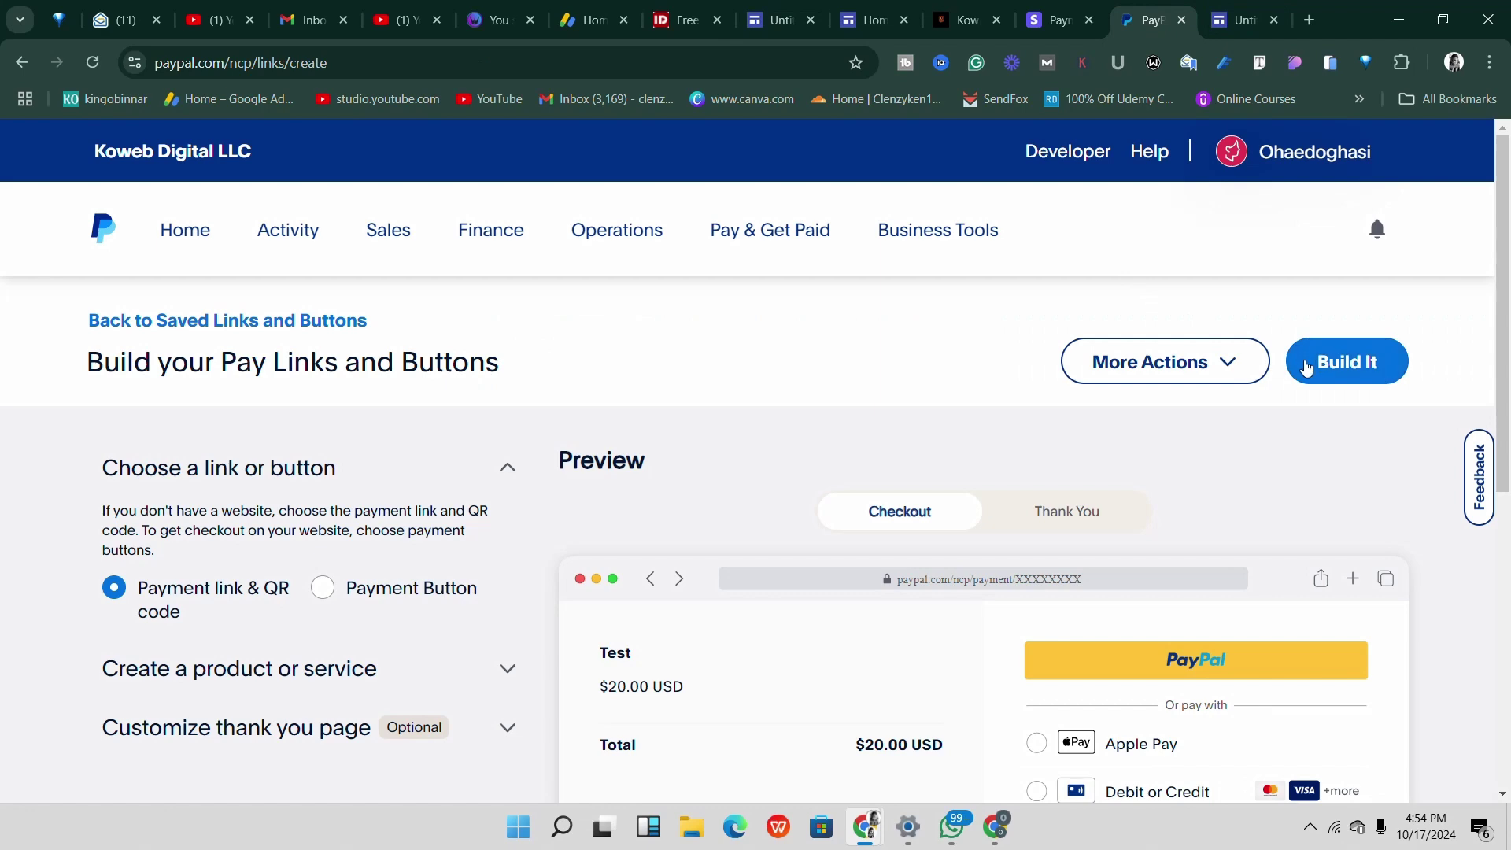
scroll(945, 480, down, 1)
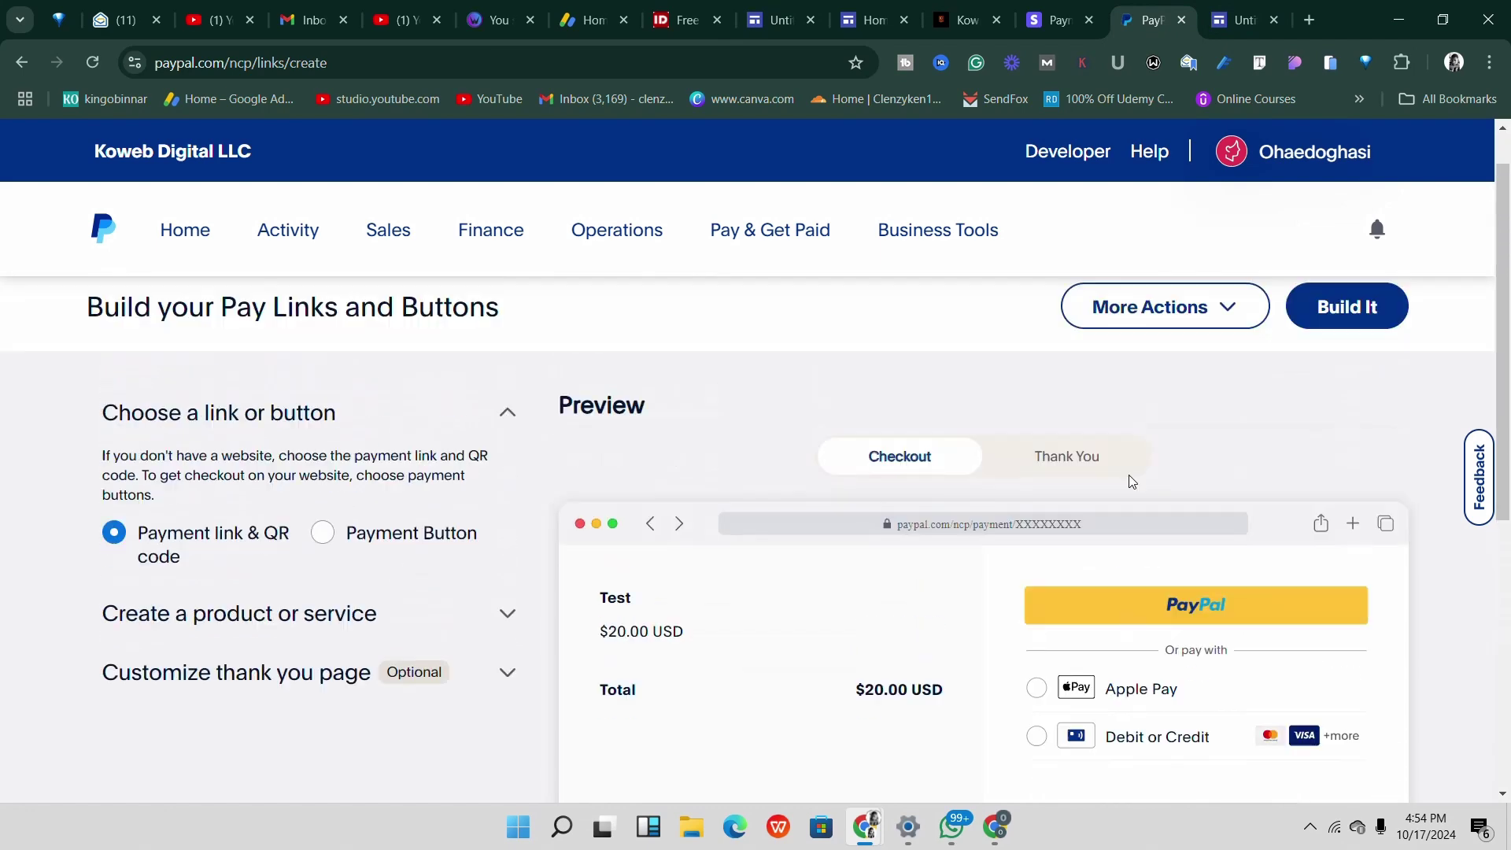
scroll(1132, 481, up, 1)
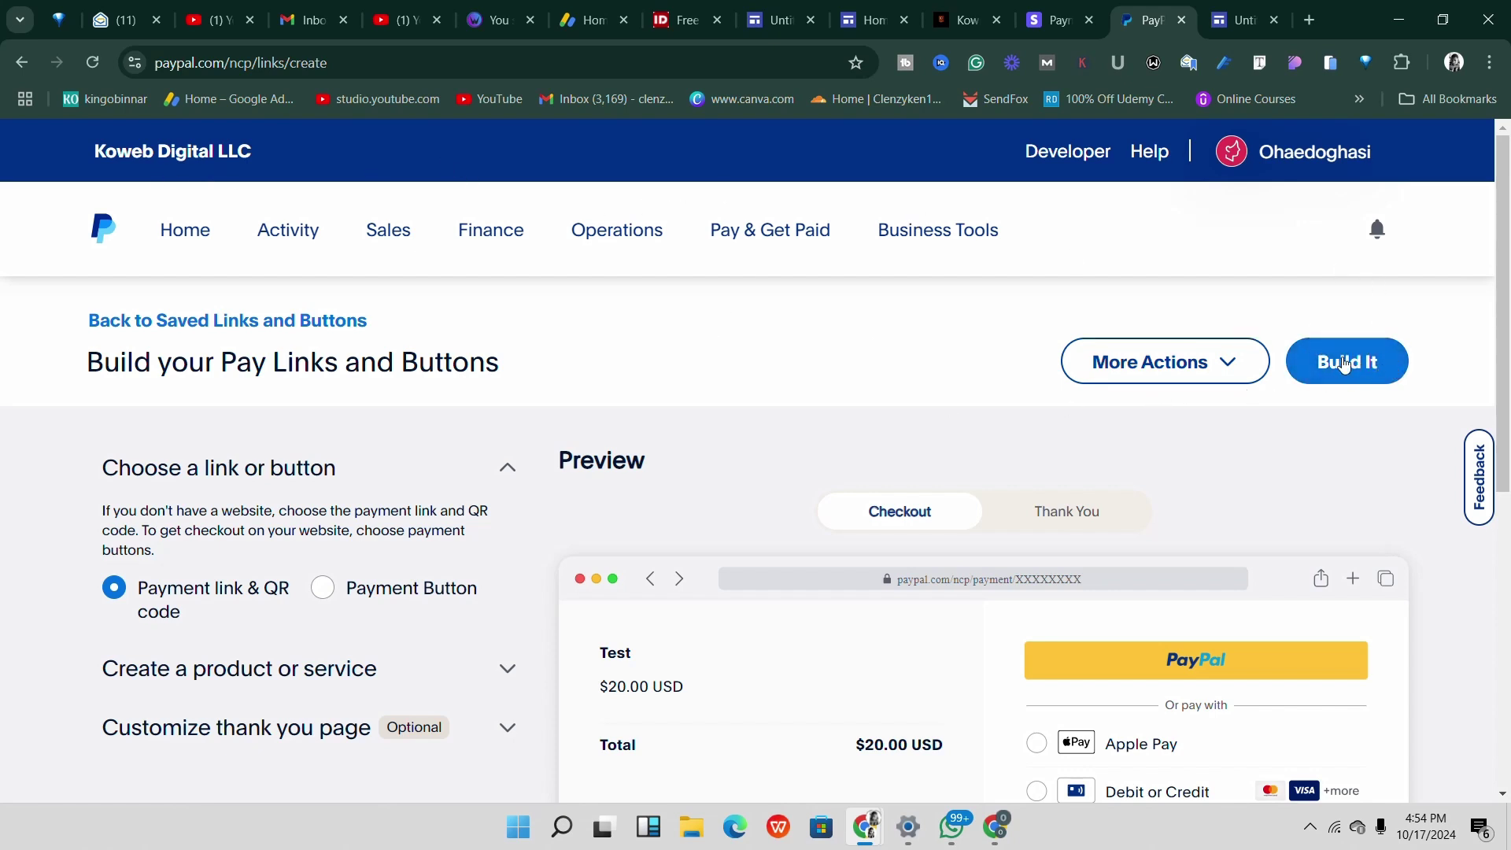
scroll(928, 425, down, 3)
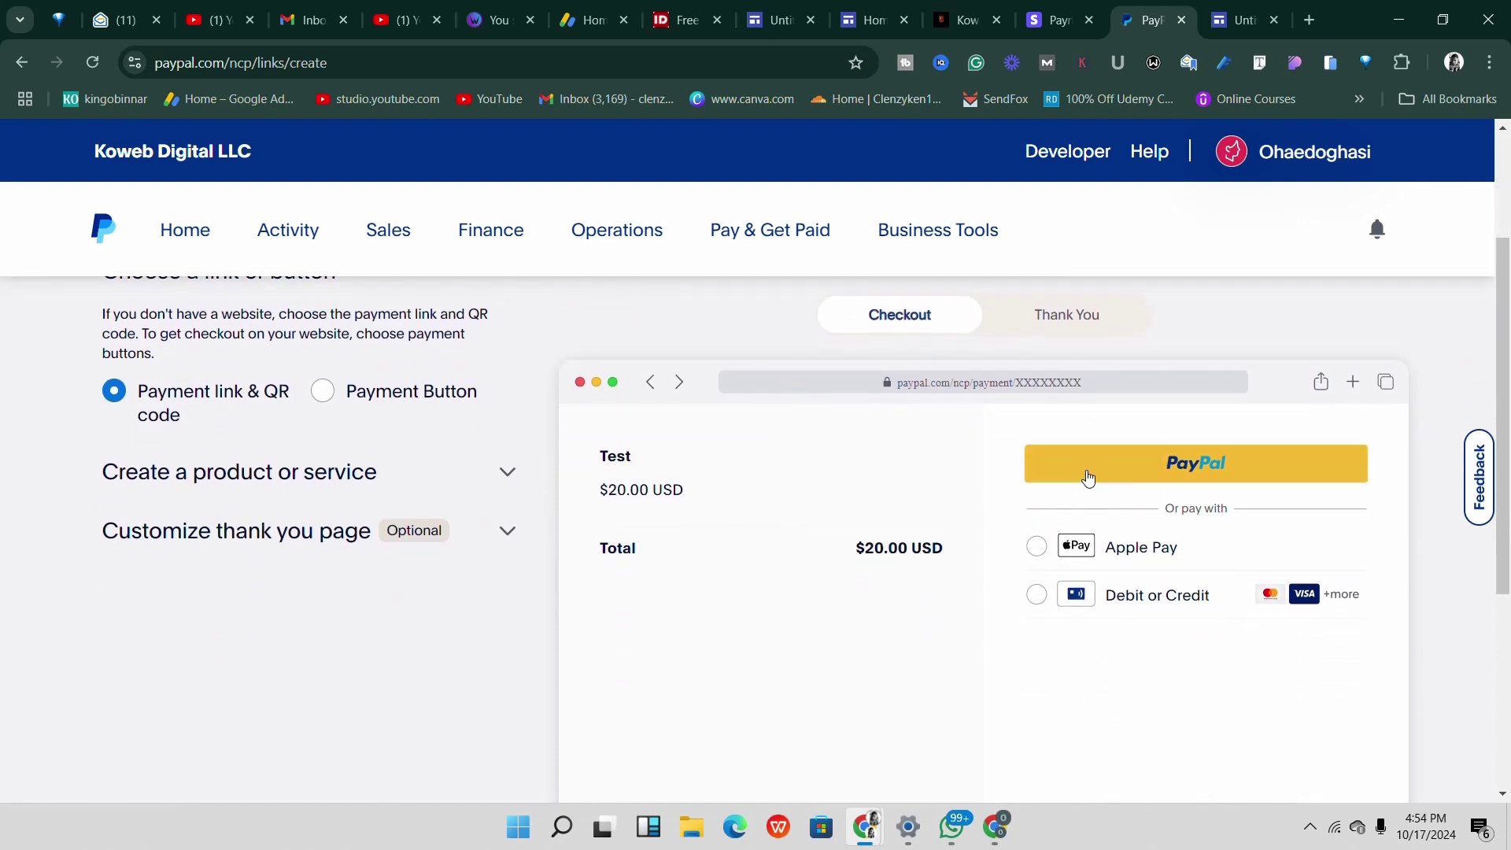
scroll(1171, 476, up, 3)
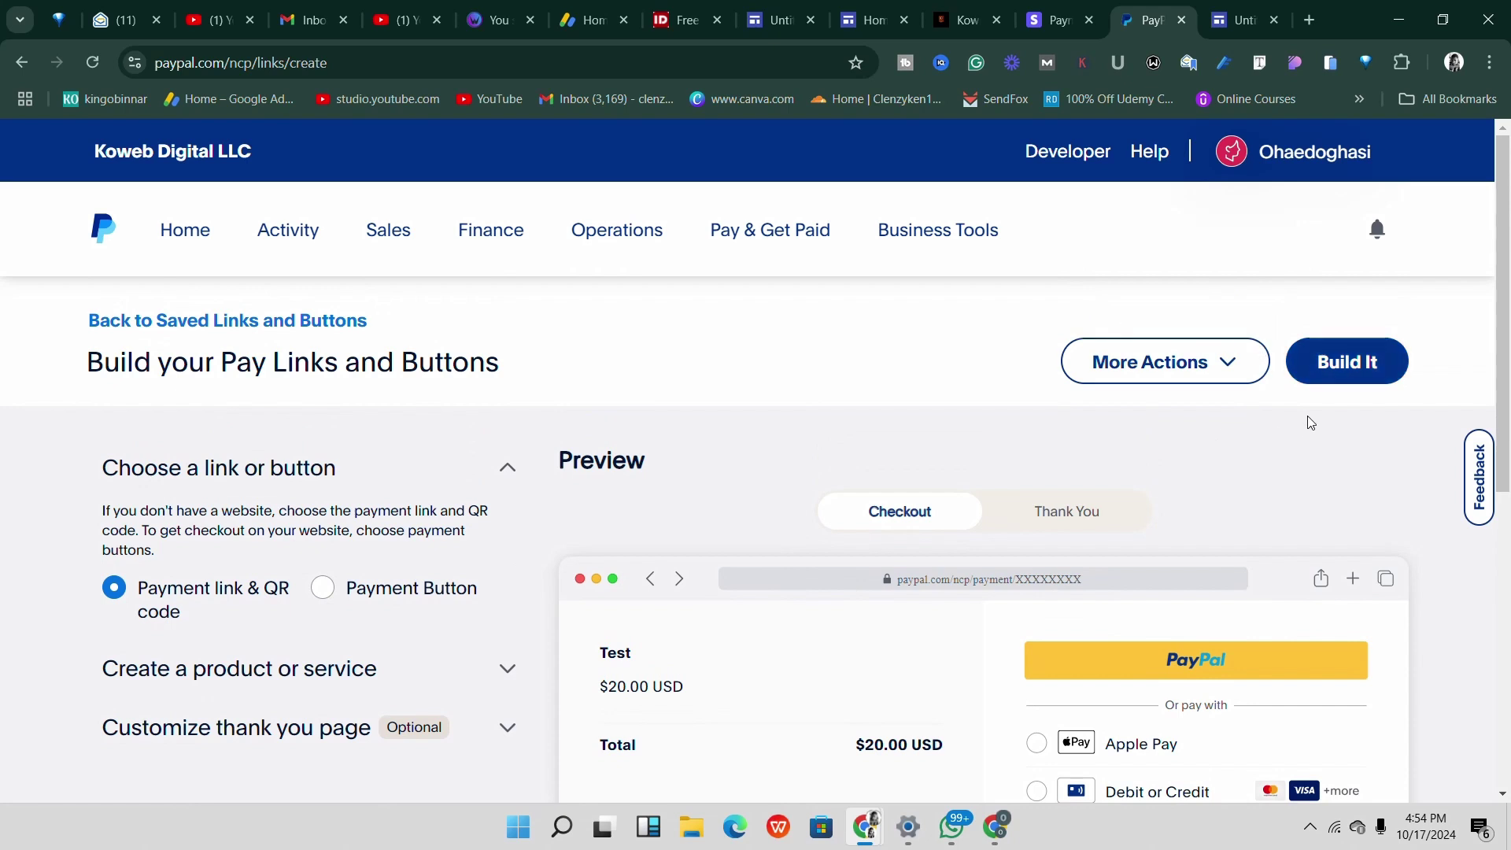
click(1342, 361)
Switch back to Google Sites, cancel the Buy Now button edit, and review the ACADEMIC NOTEBOOK product section.
click(779, 18)
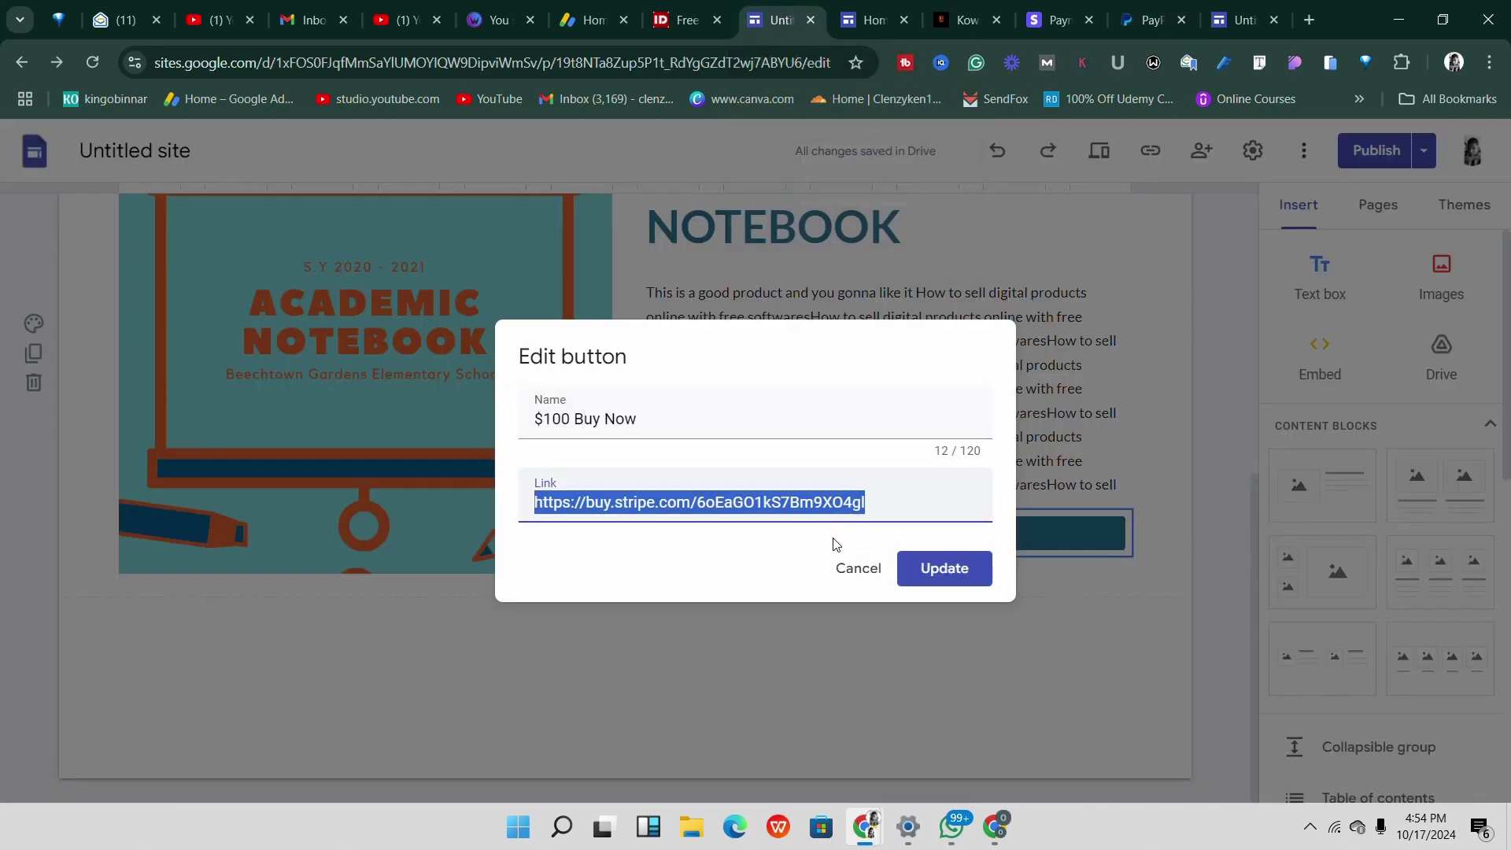
click(854, 570)
scroll(782, 513, up, 5)
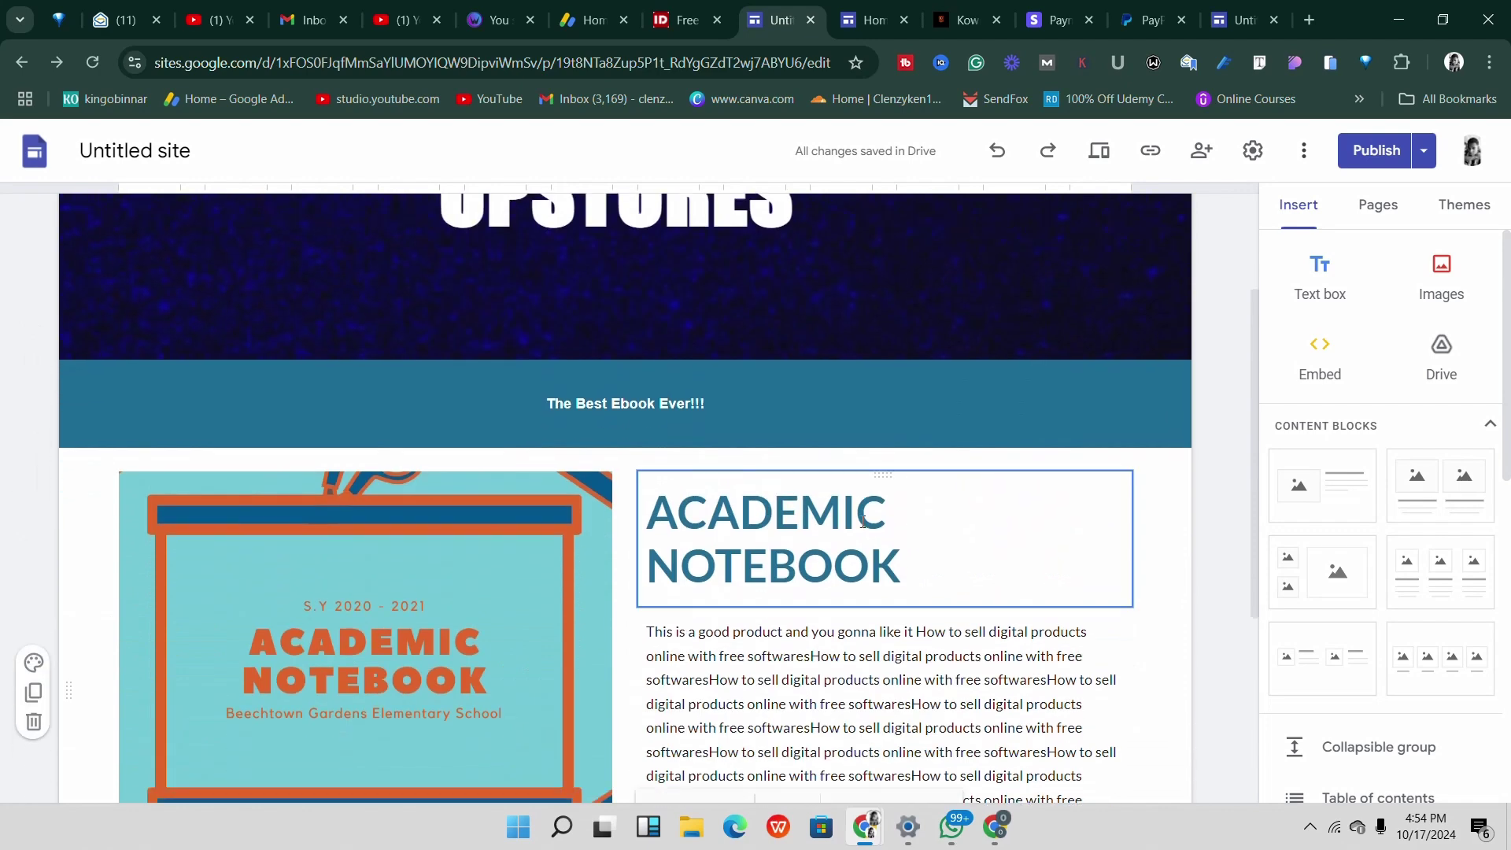
scroll(864, 521, down, 3)
scroll(866, 504, up, 3)
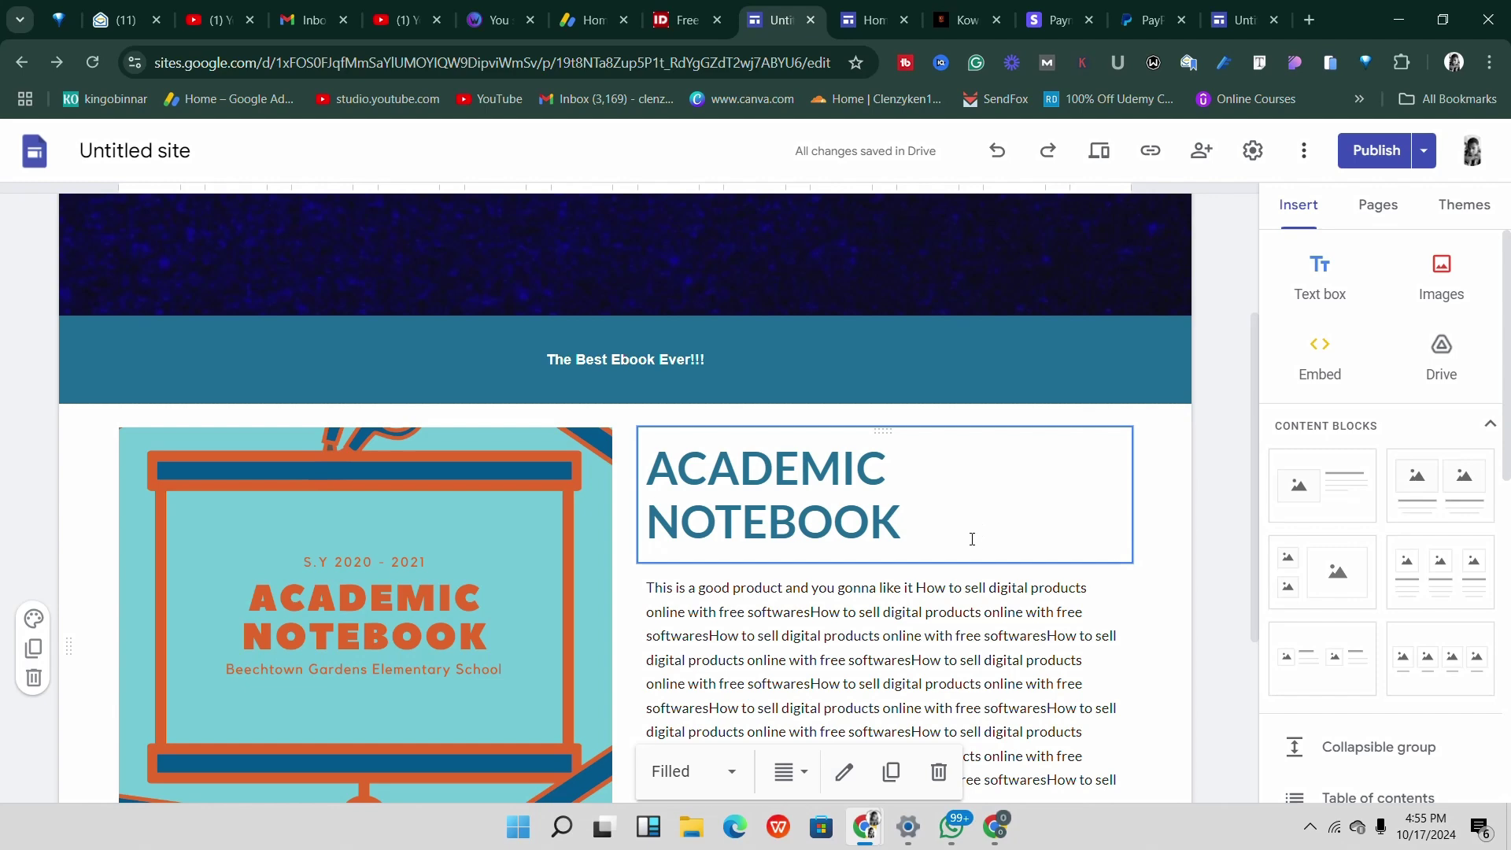
scroll(827, 583, down, 4)
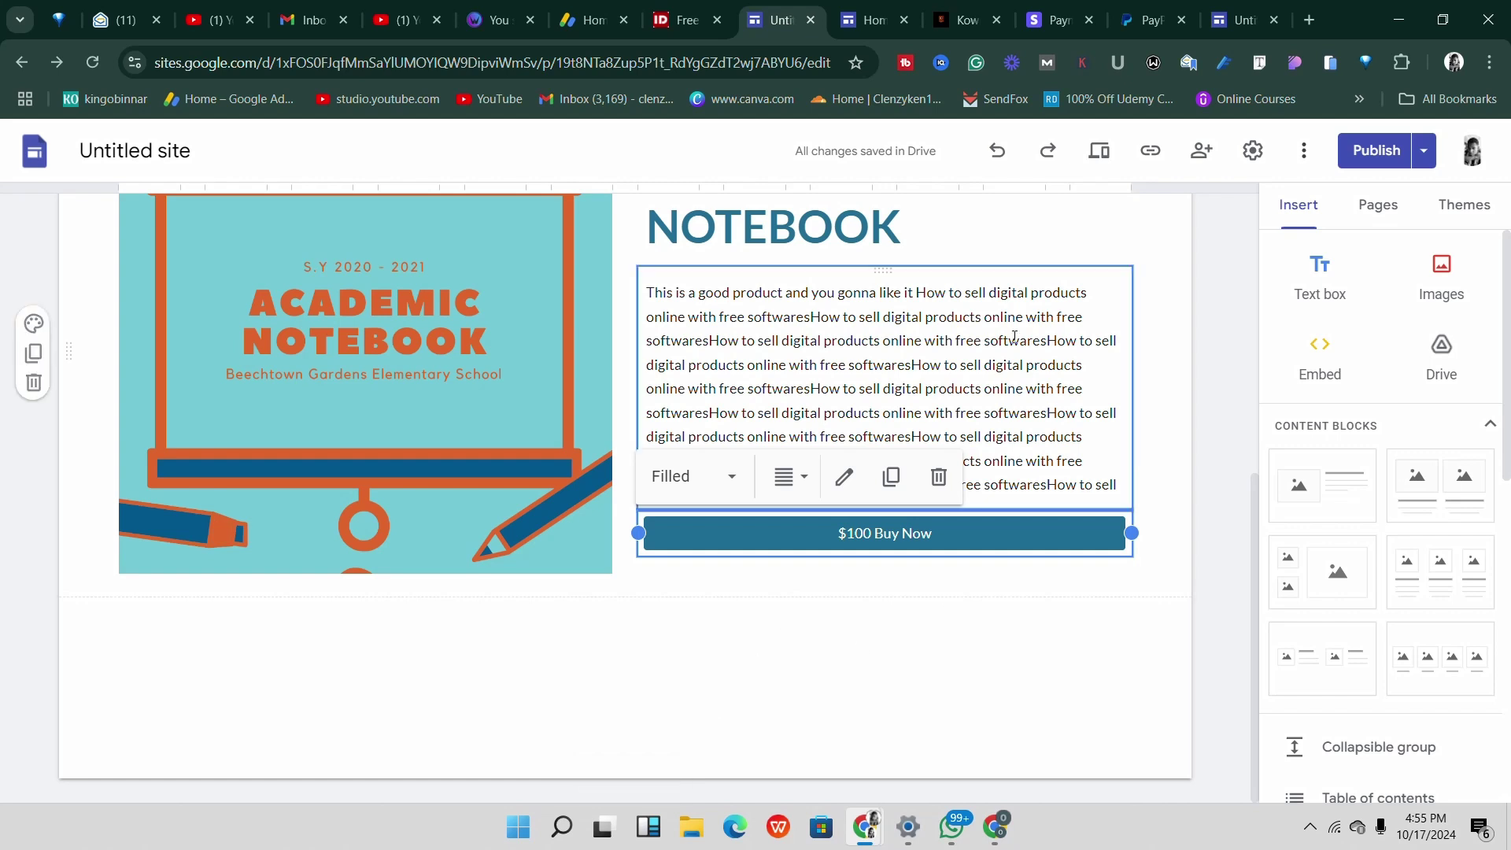
Open Google Drive in a new browser tab.
click(1055, 20)
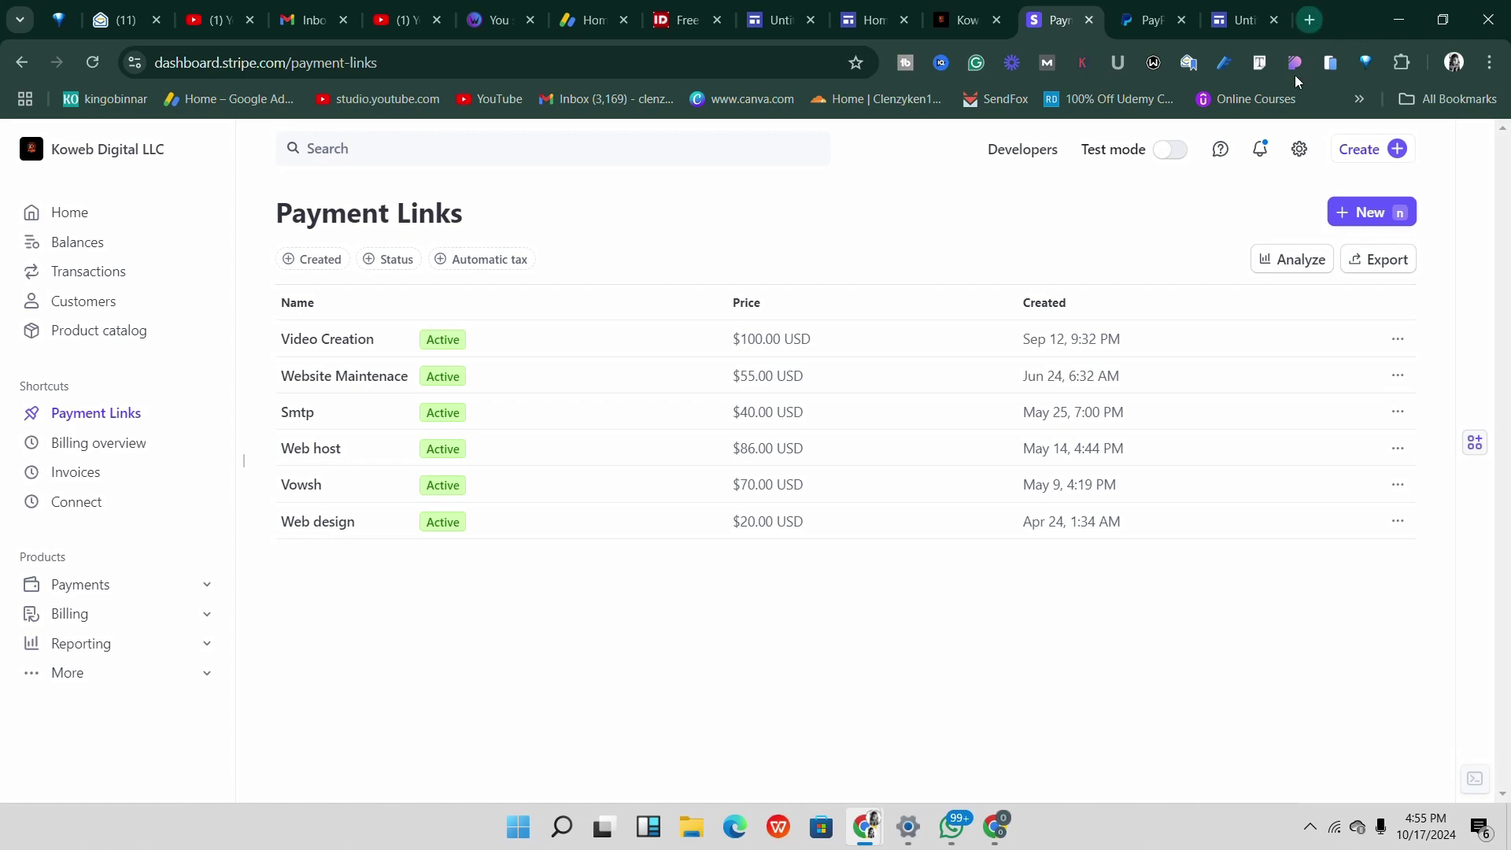
click(1309, 19)
text(g)
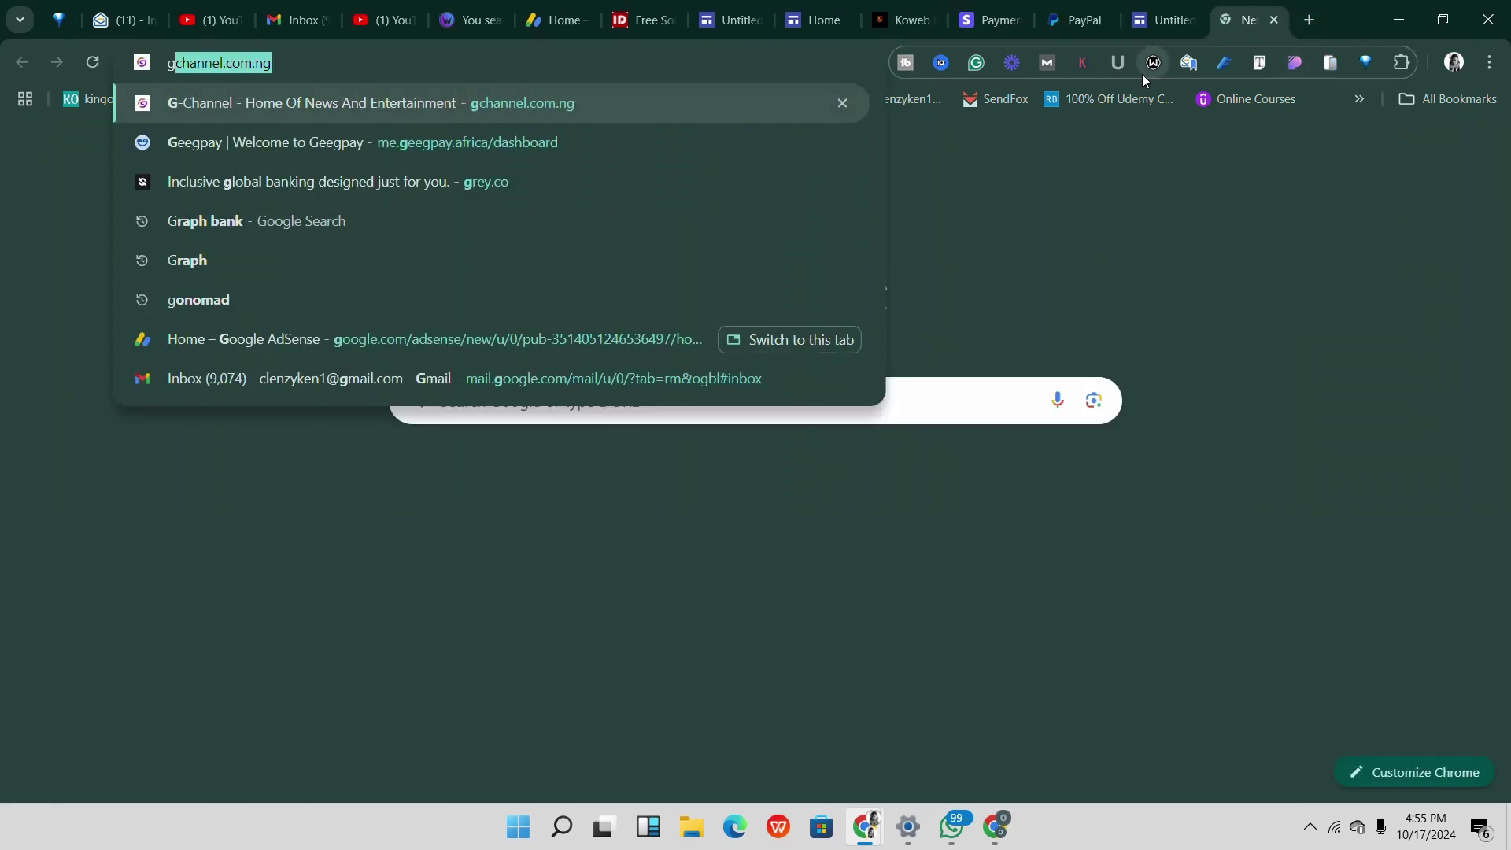
key(BackSpace)
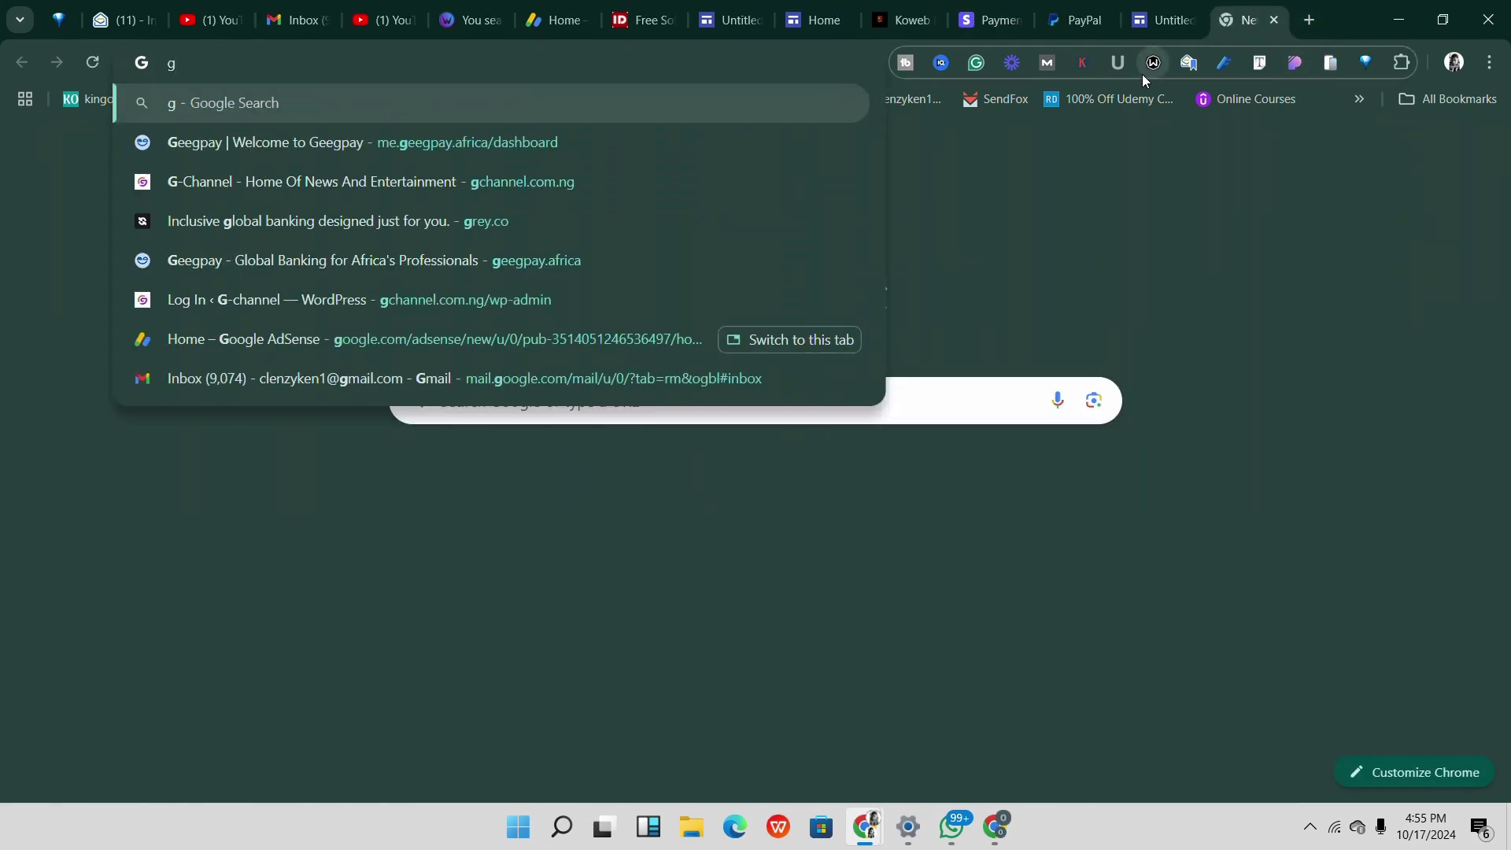
key(BackSpace)
text(driv)
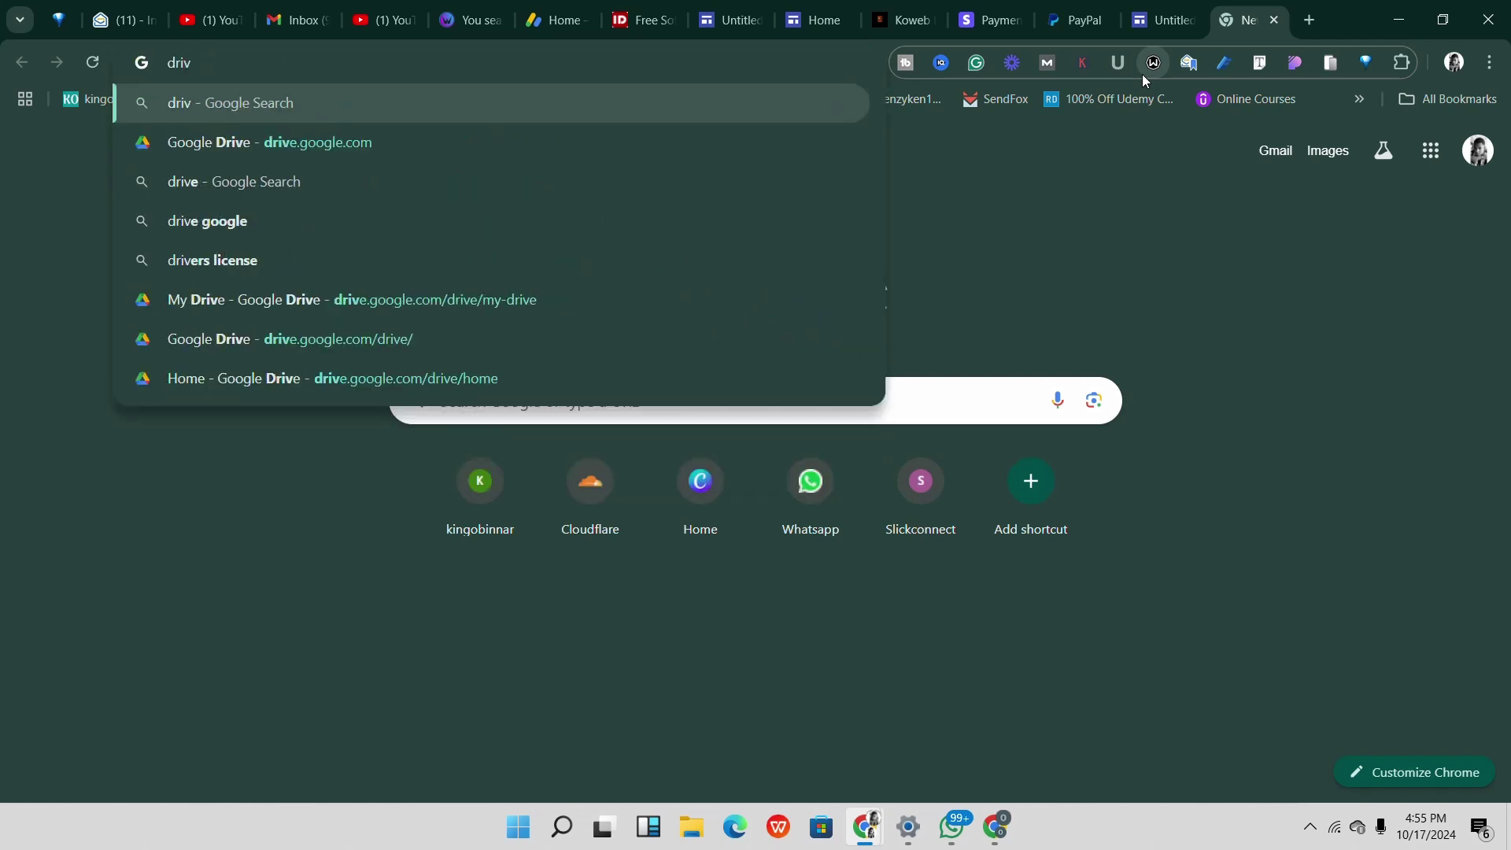
click(631, 153)
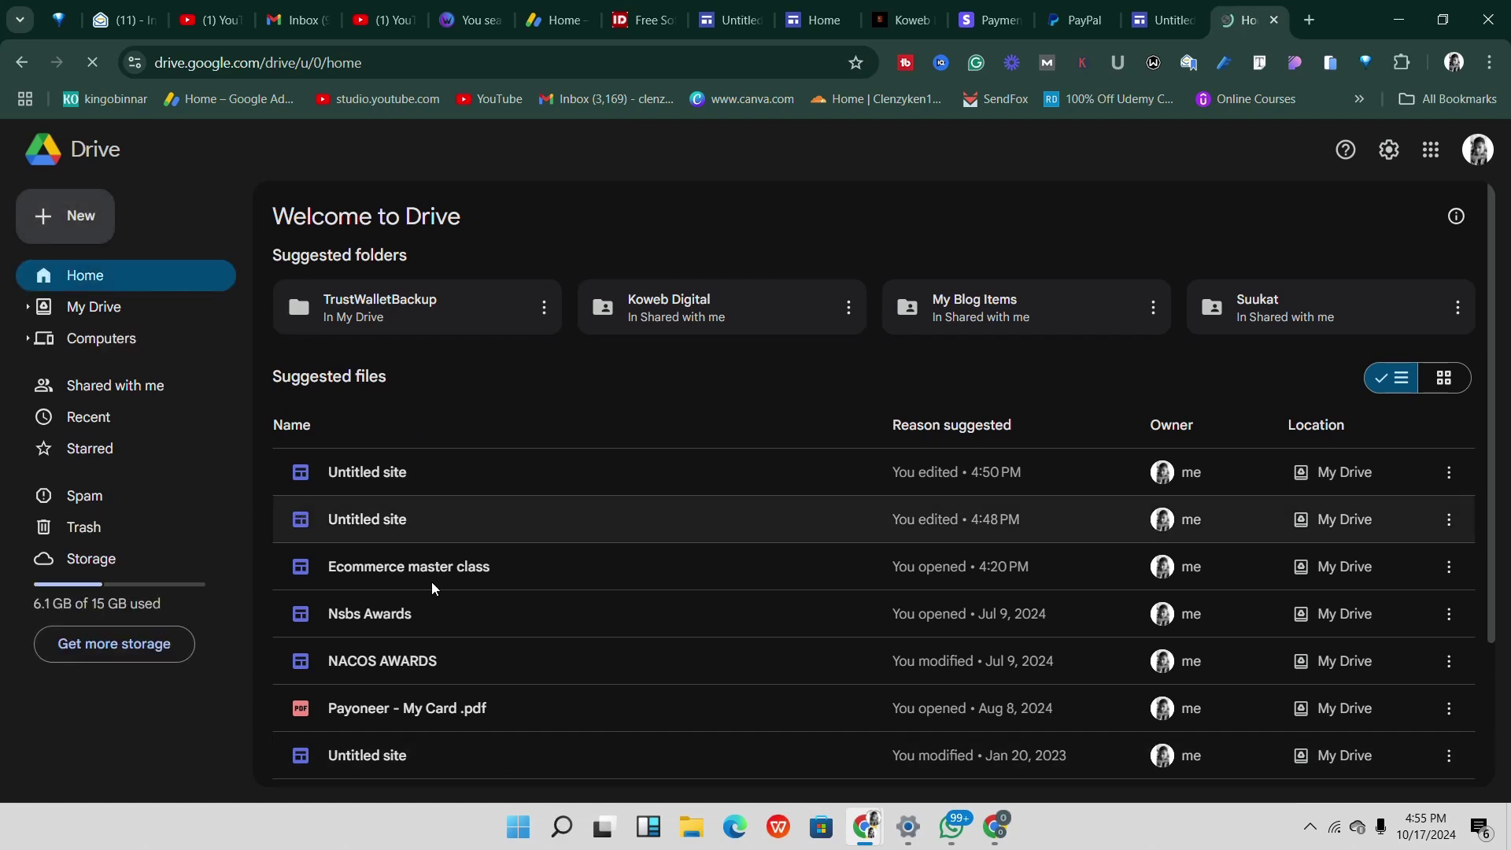
Copy the sharing link of the Payoneer - My Card .pdf file in Google Drive.
scroll(431, 582, down, 3)
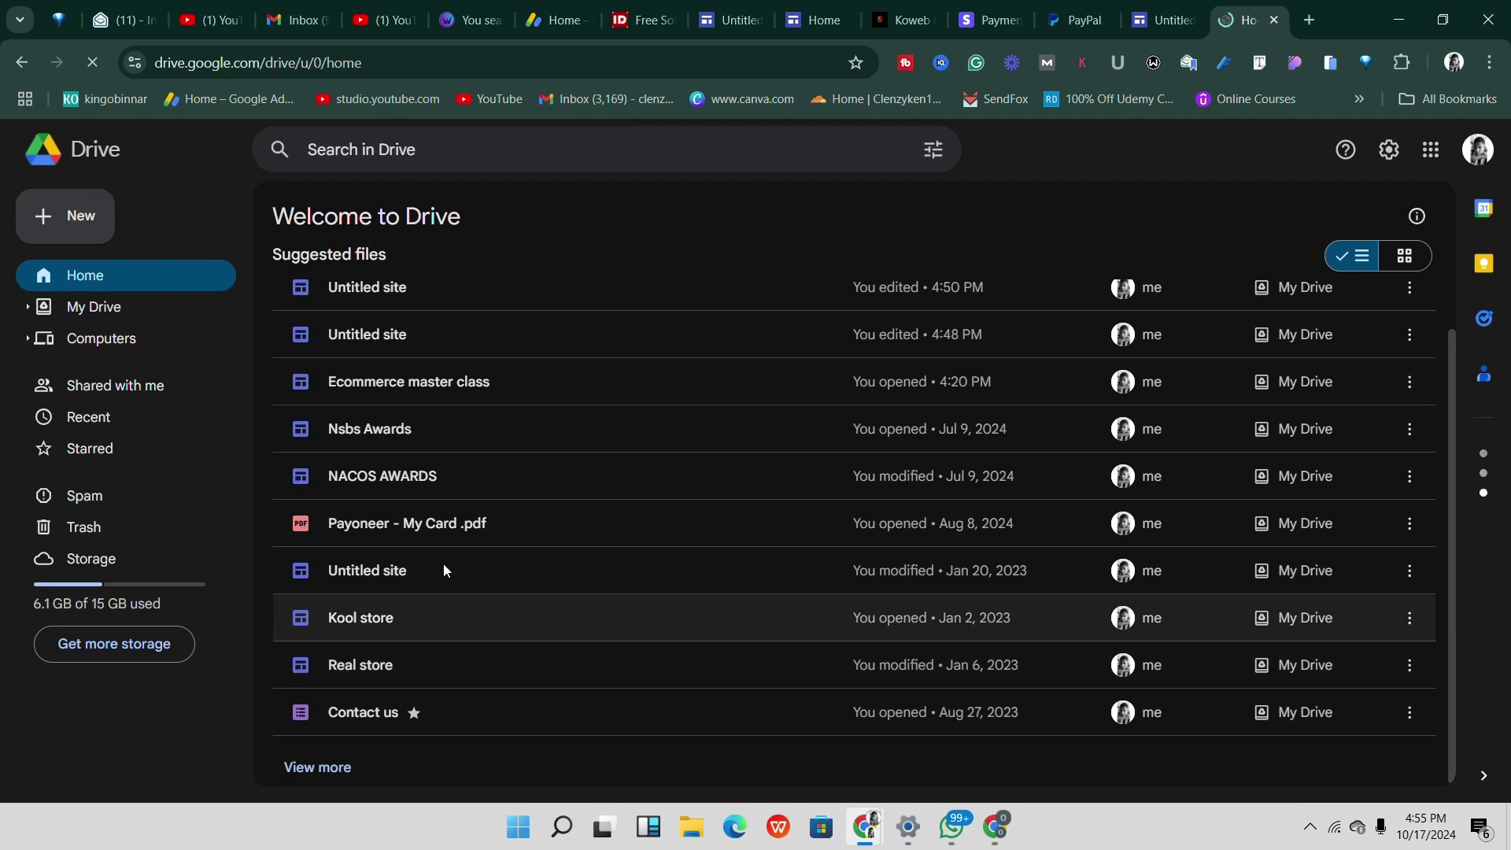
click(518, 536)
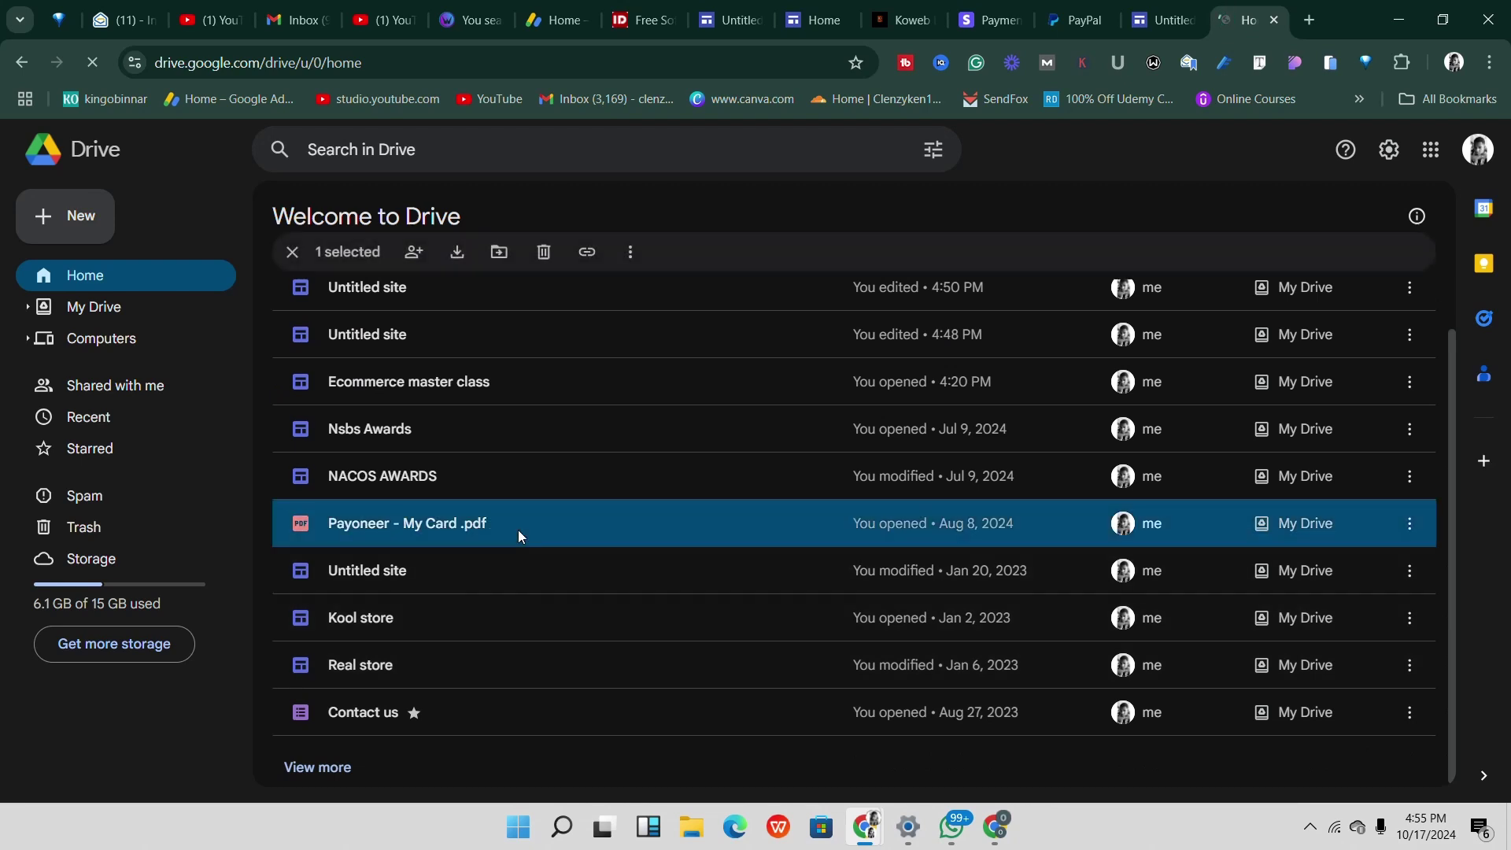
right_click(529, 526)
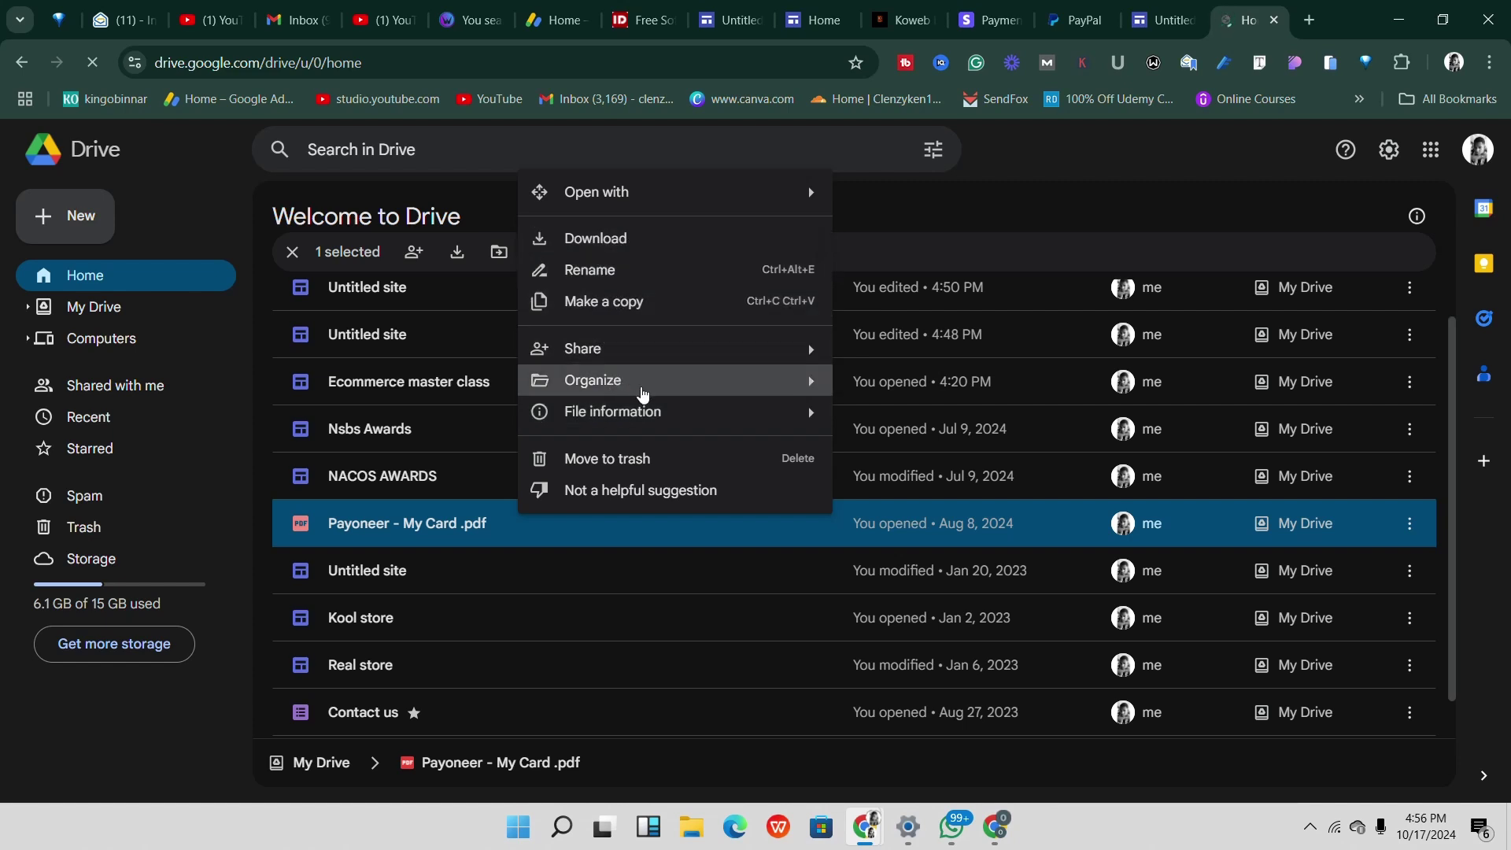
mouse_move(783, 354)
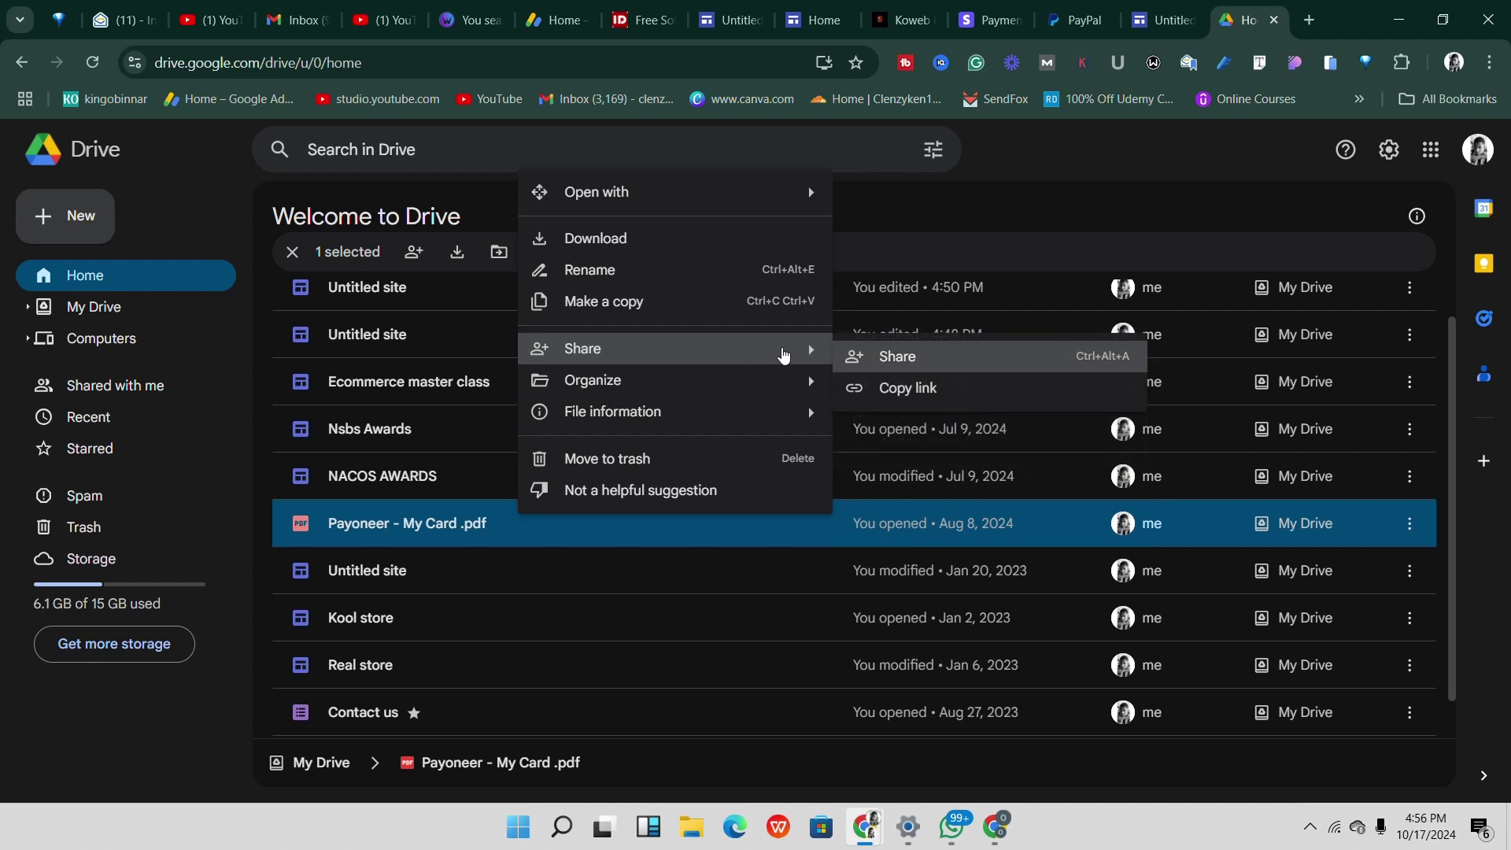
click(889, 390)
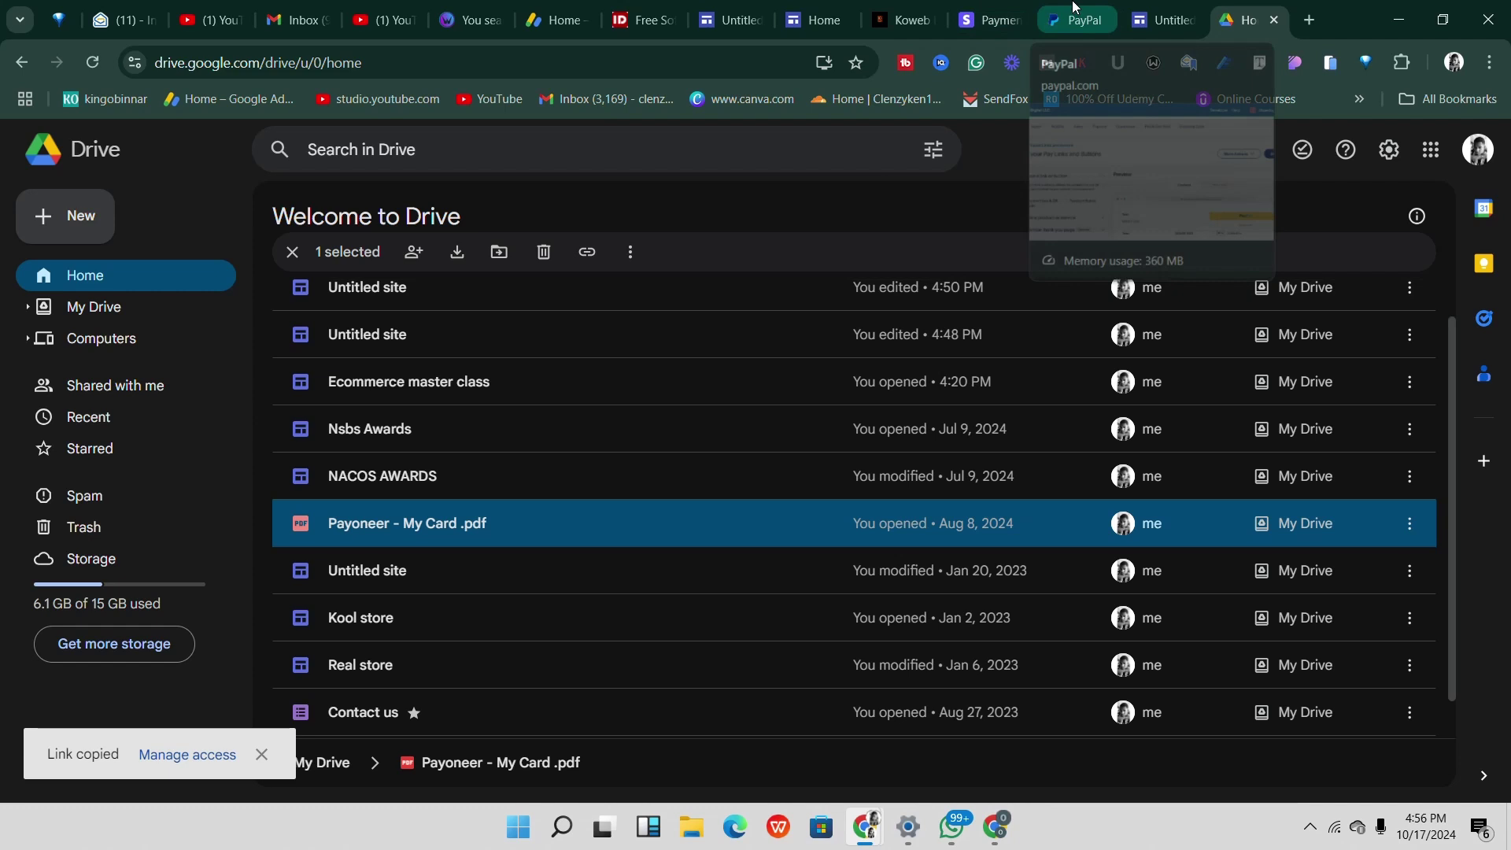
Switch to the PayPal builder, choose Payment Button as the type, and review the button customization options.
click(1058, 23)
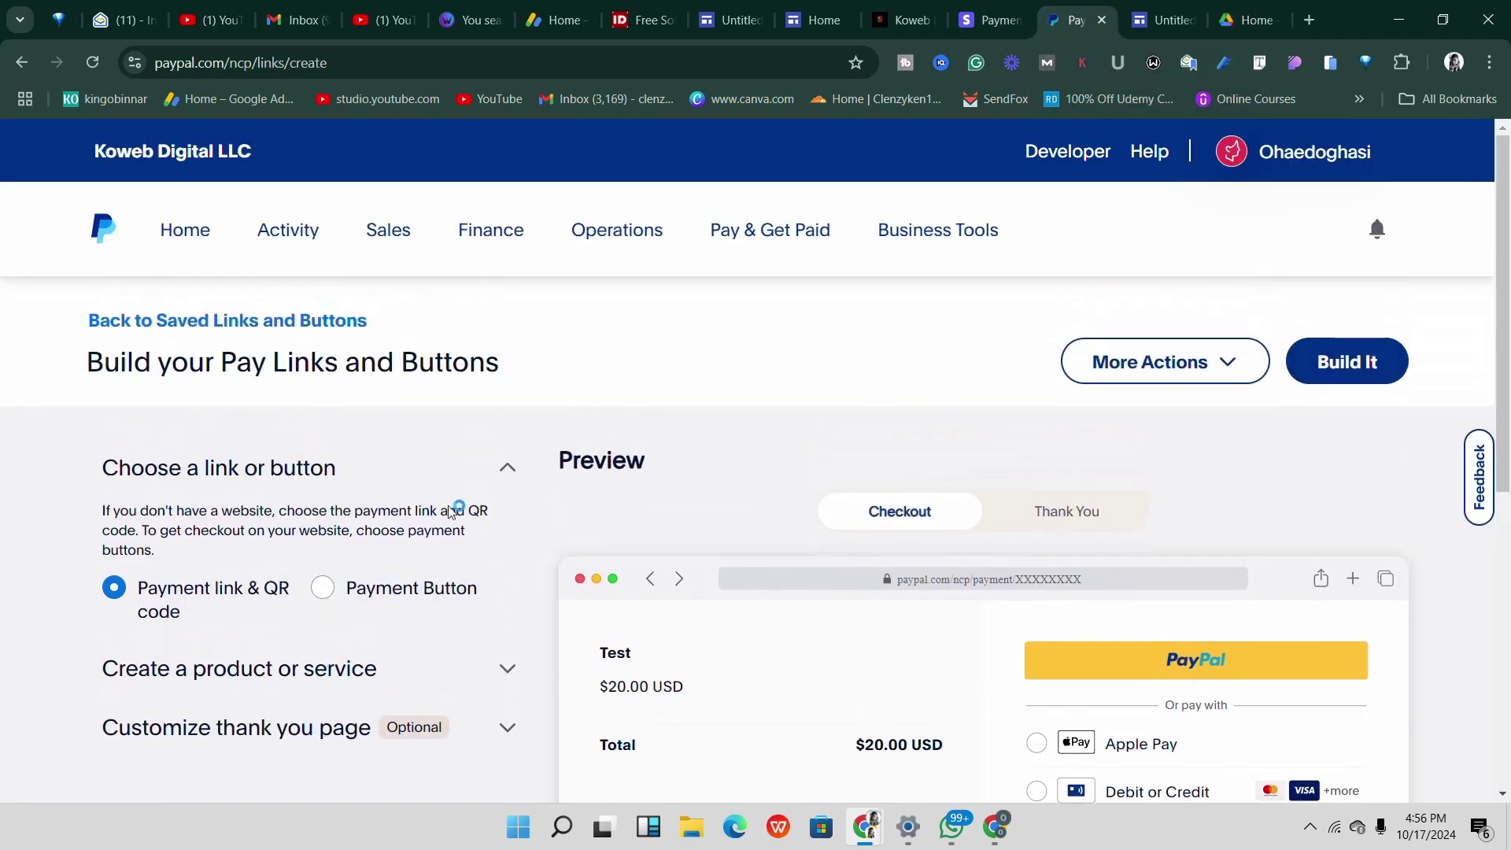
scroll(502, 573, down, 1)
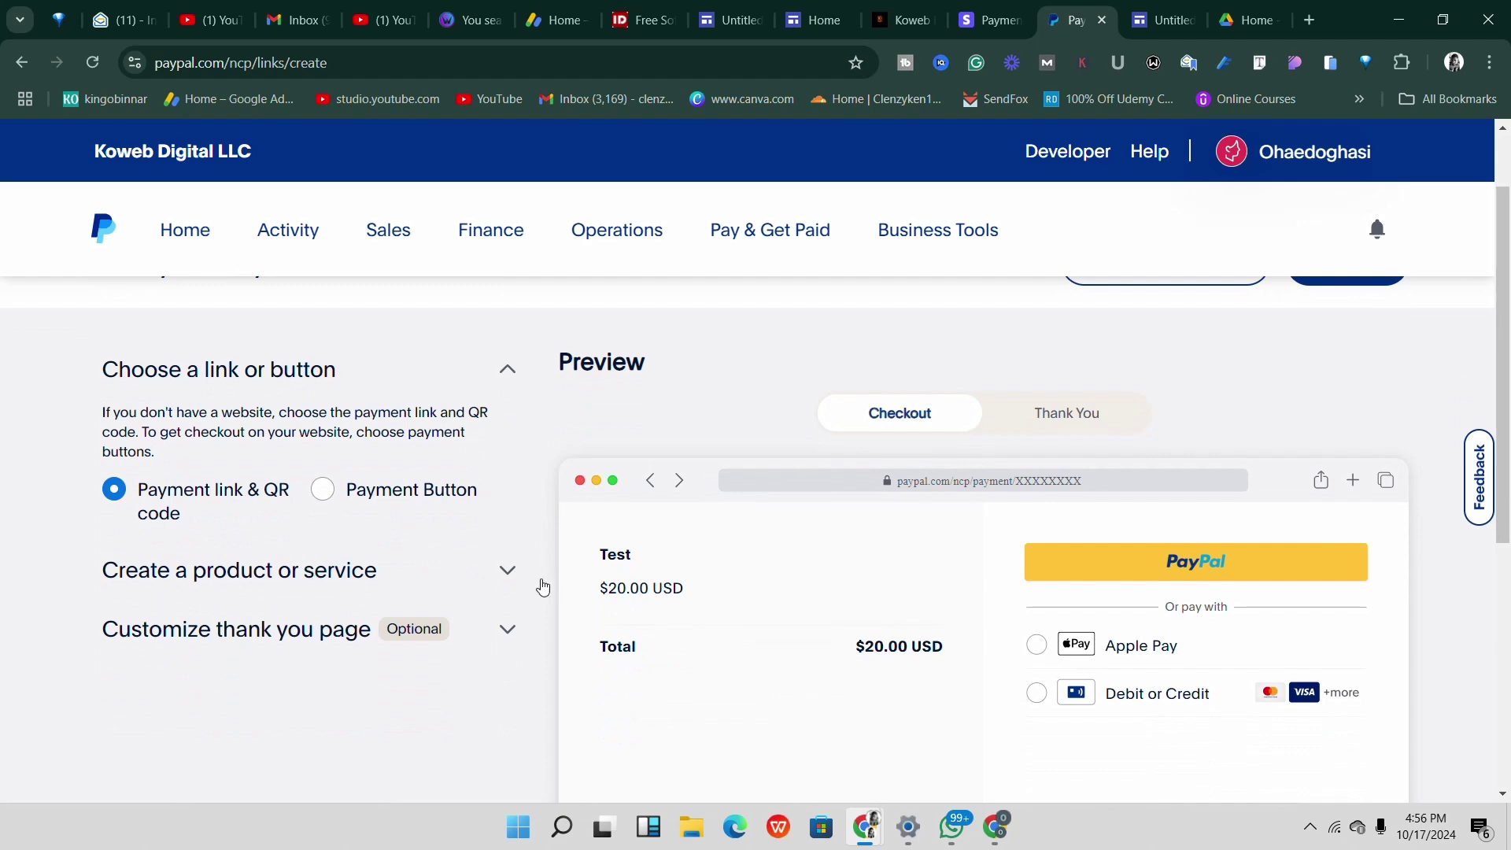
click(329, 493)
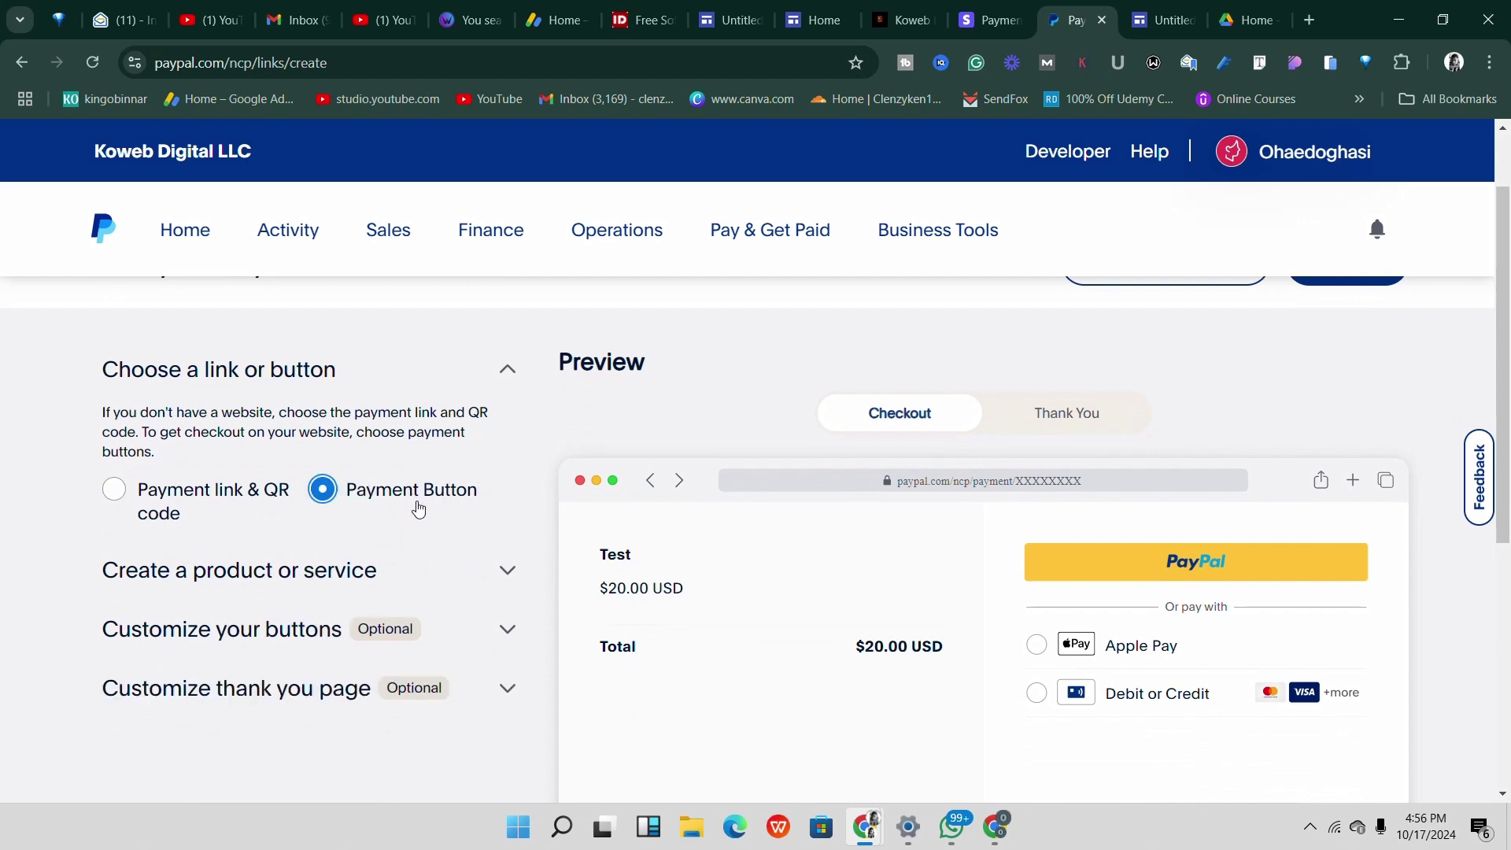
click(500, 632)
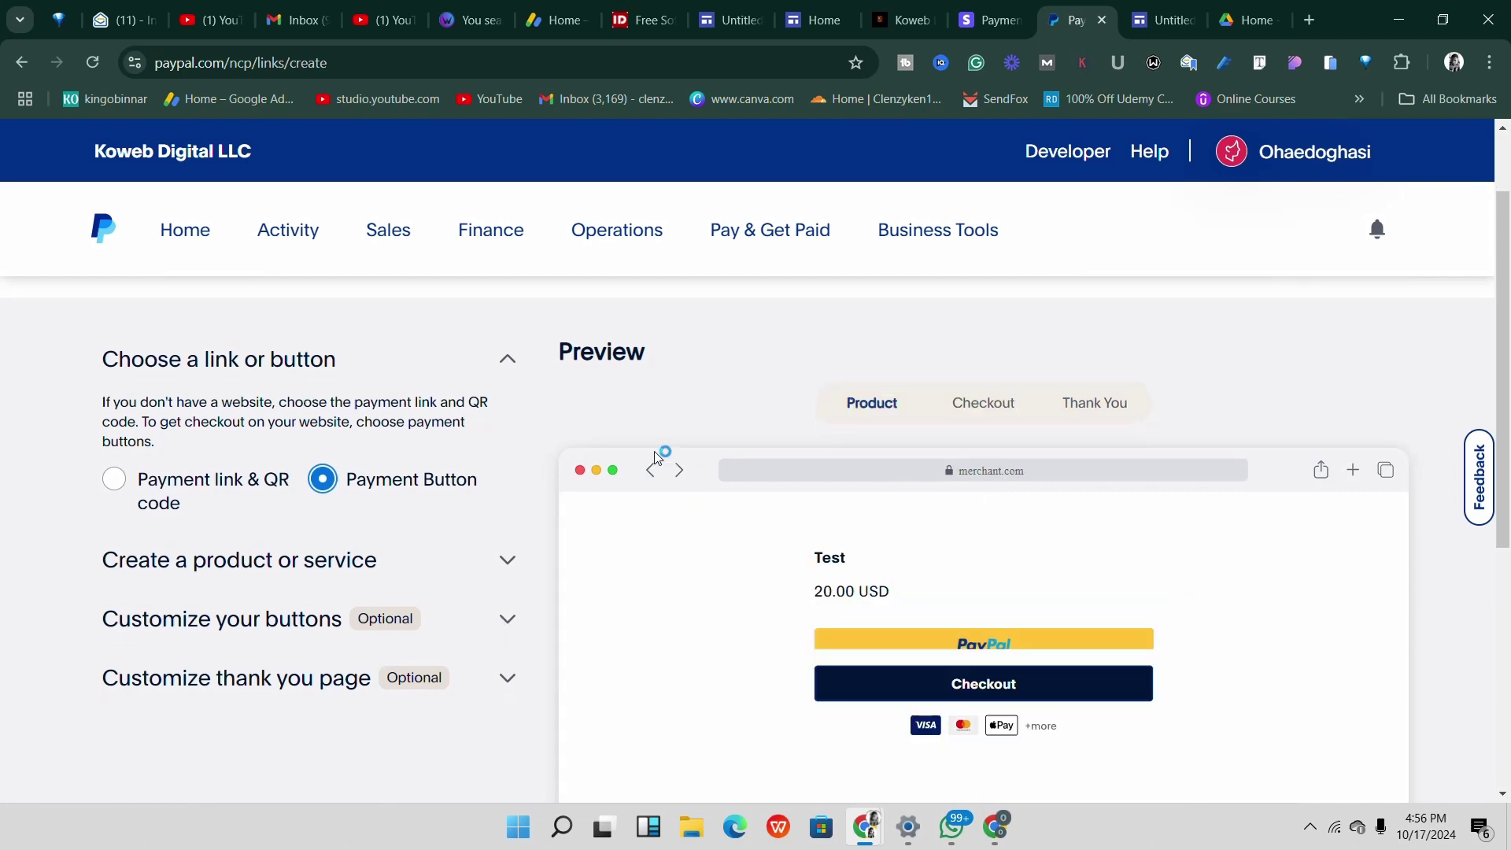
scroll(504, 572, down, 2)
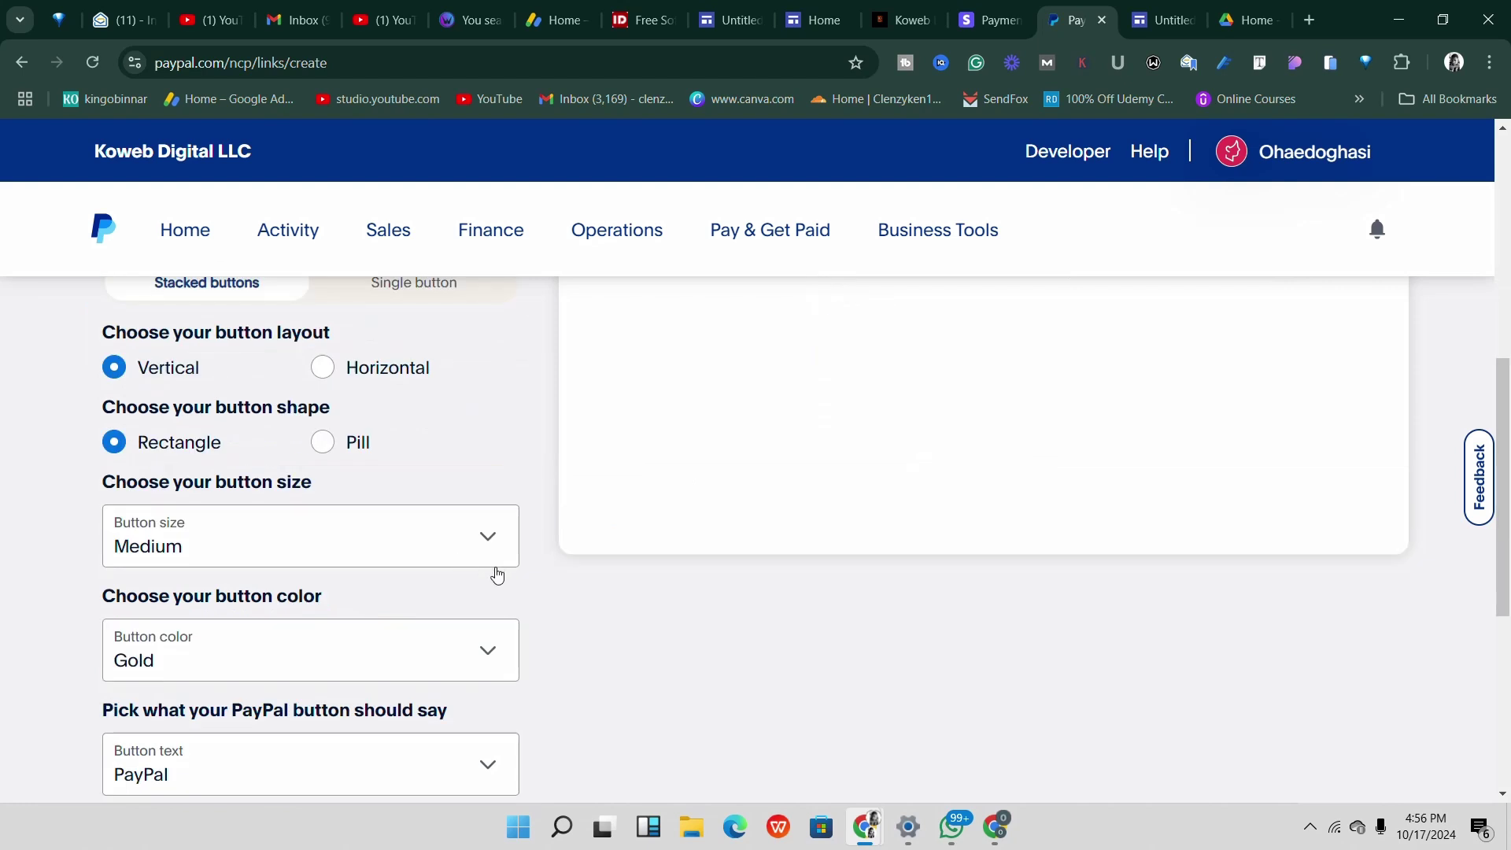
scroll(561, 606, down, 2)
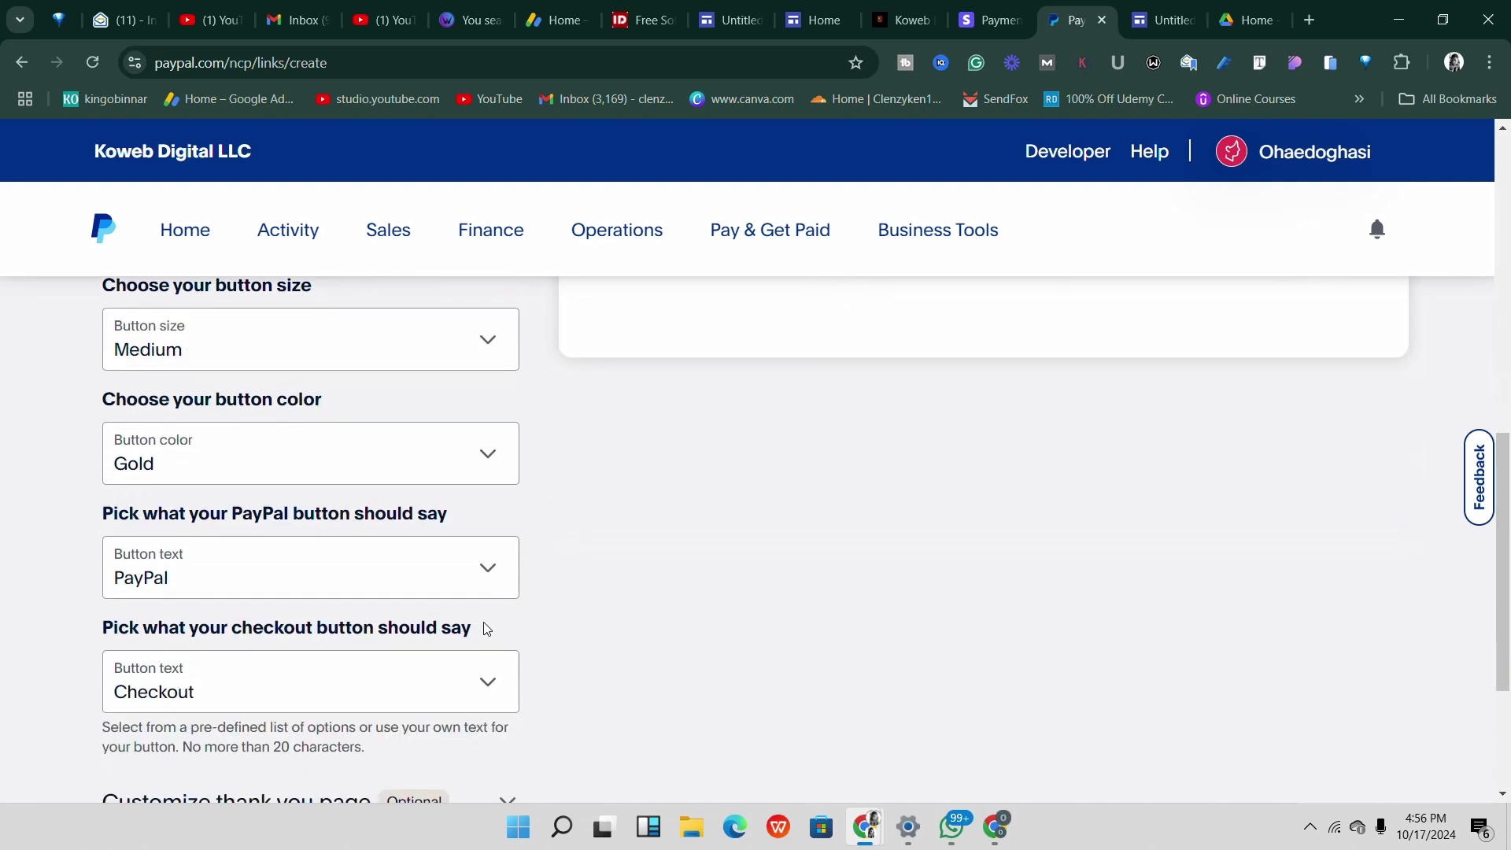
scroll(485, 628, down, 2)
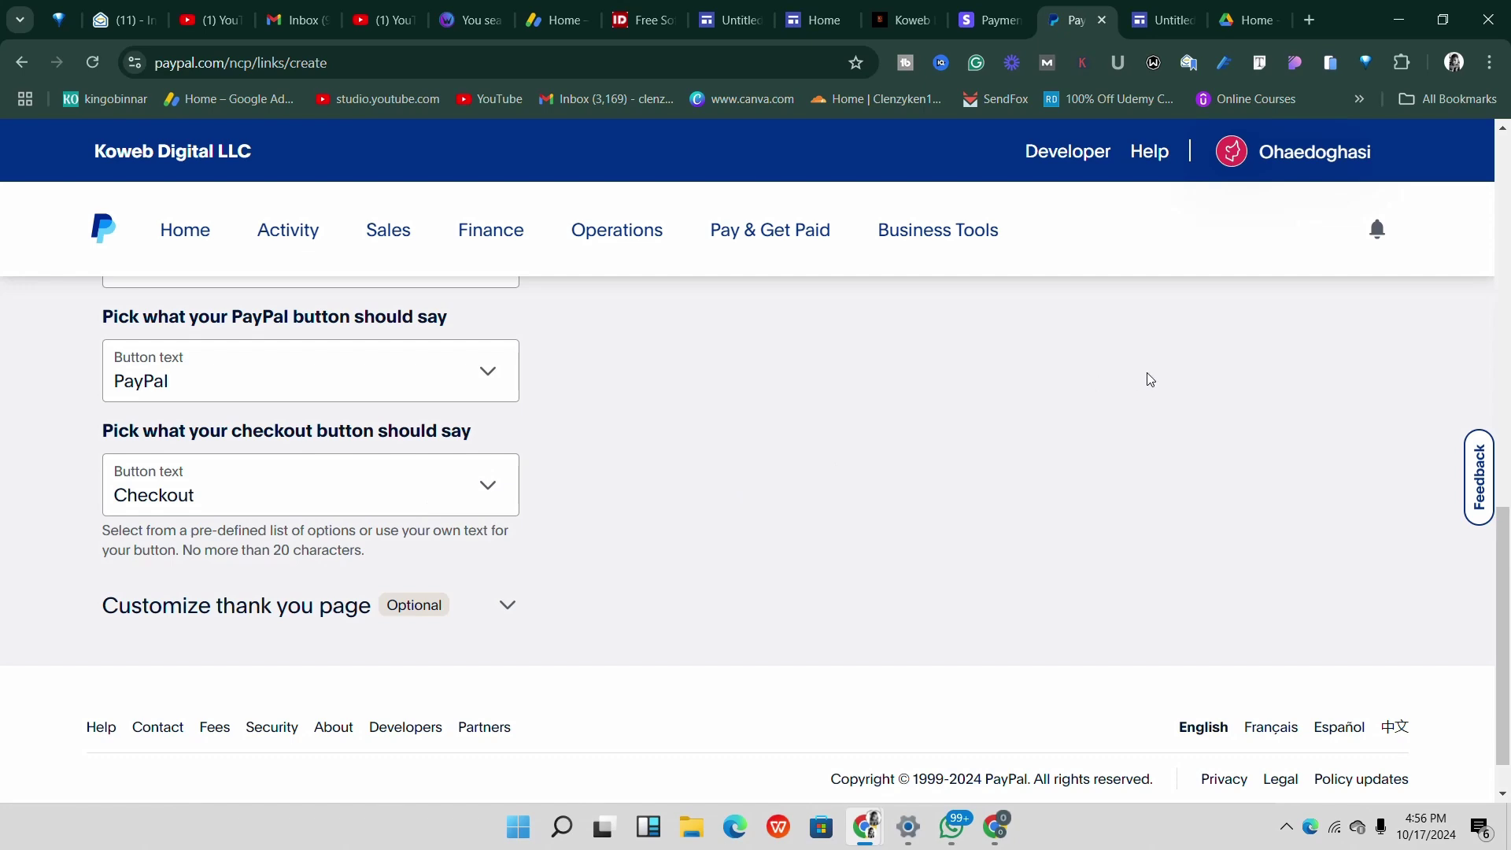
scroll(1225, 433, up, 10)
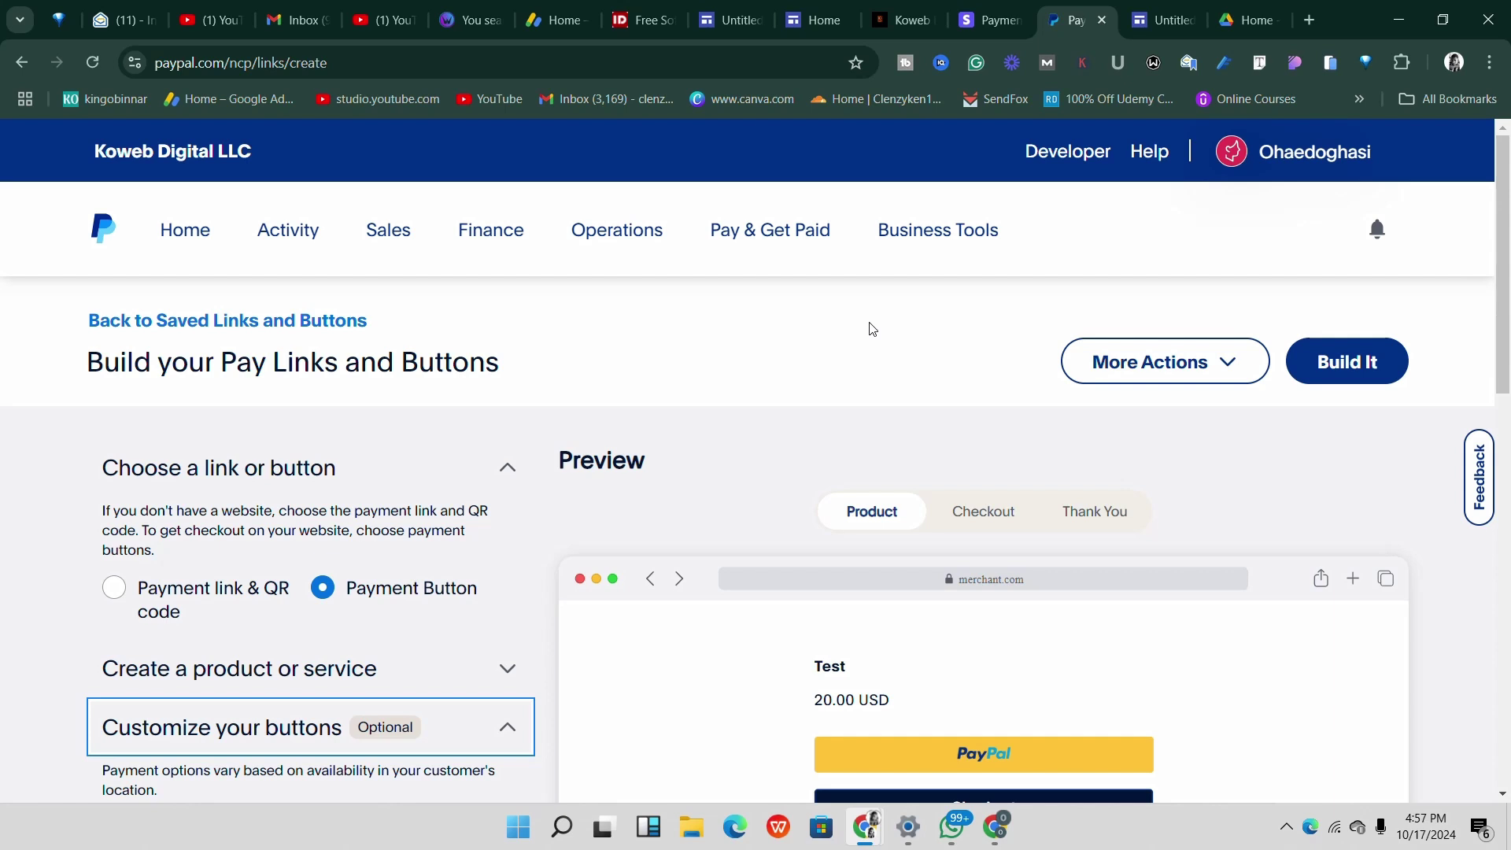
Review the published UPSTORES page from its header to the Buy Now button, checking the PayPal builder in between.
click(819, 9)
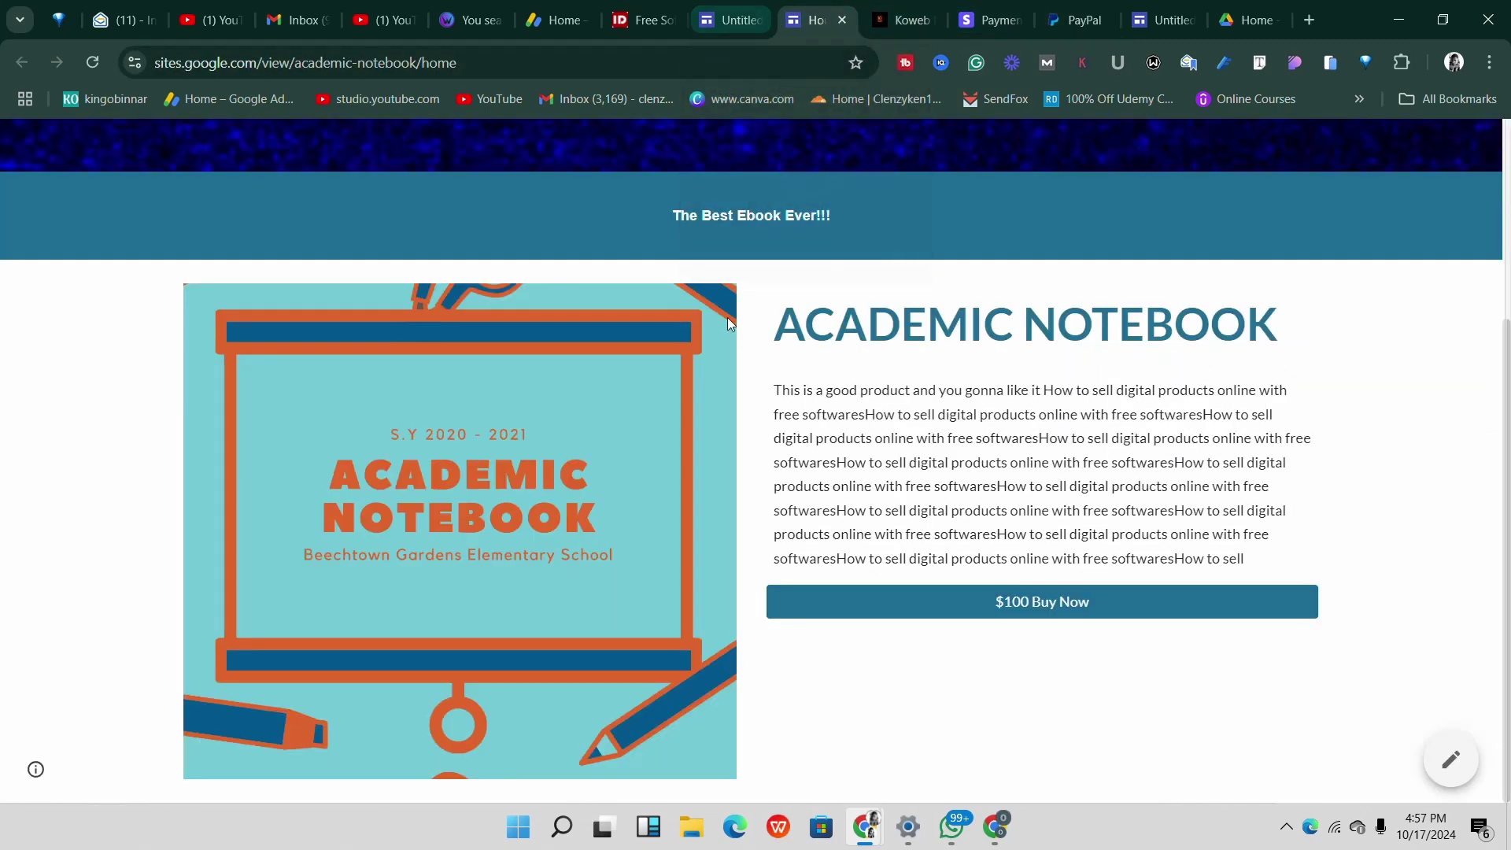
scroll(740, 330, up, 3)
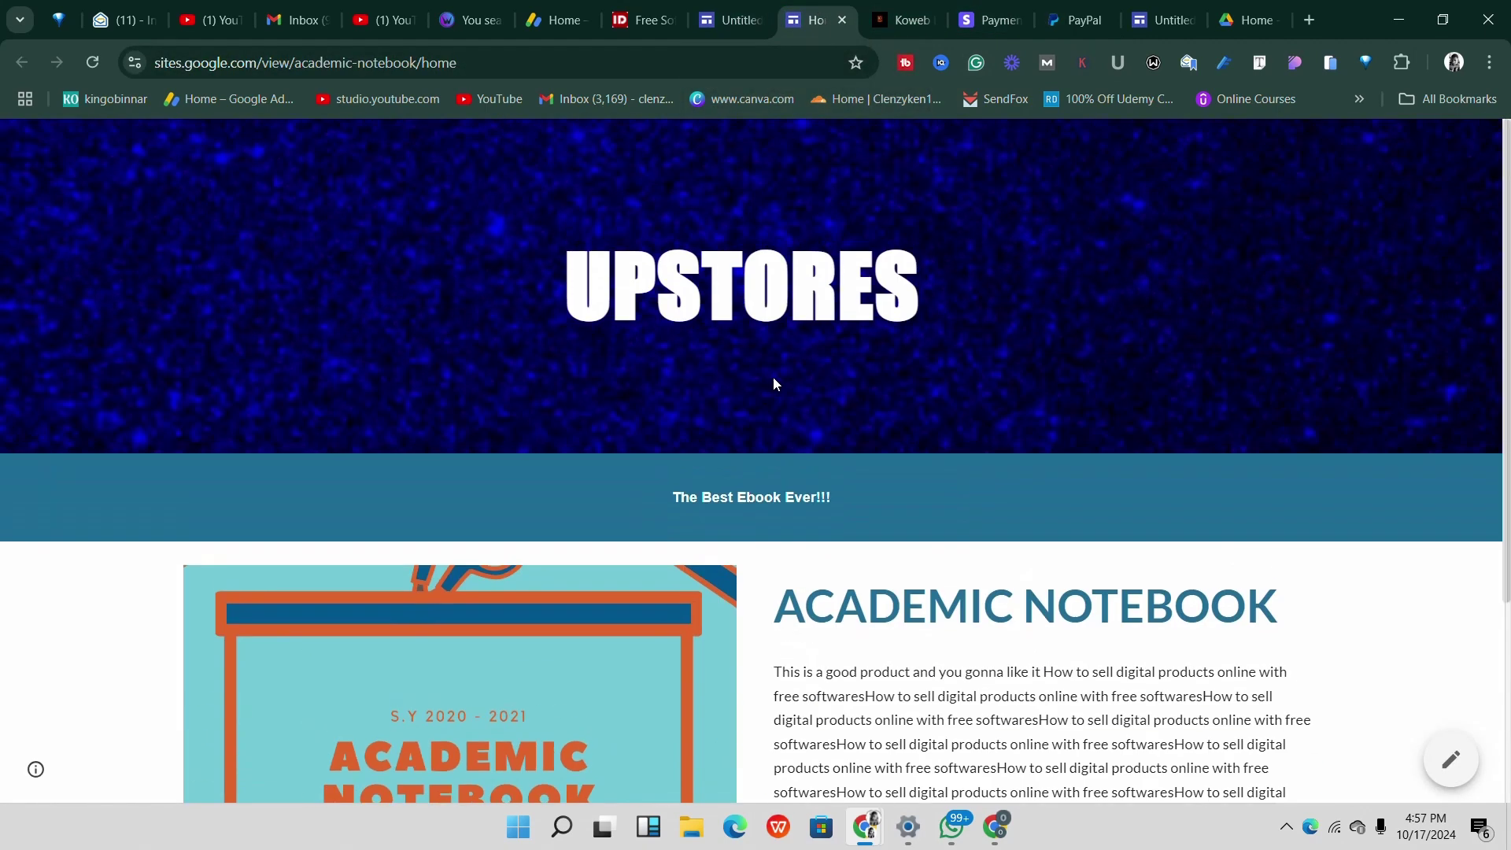
click(972, 14)
click(1076, 20)
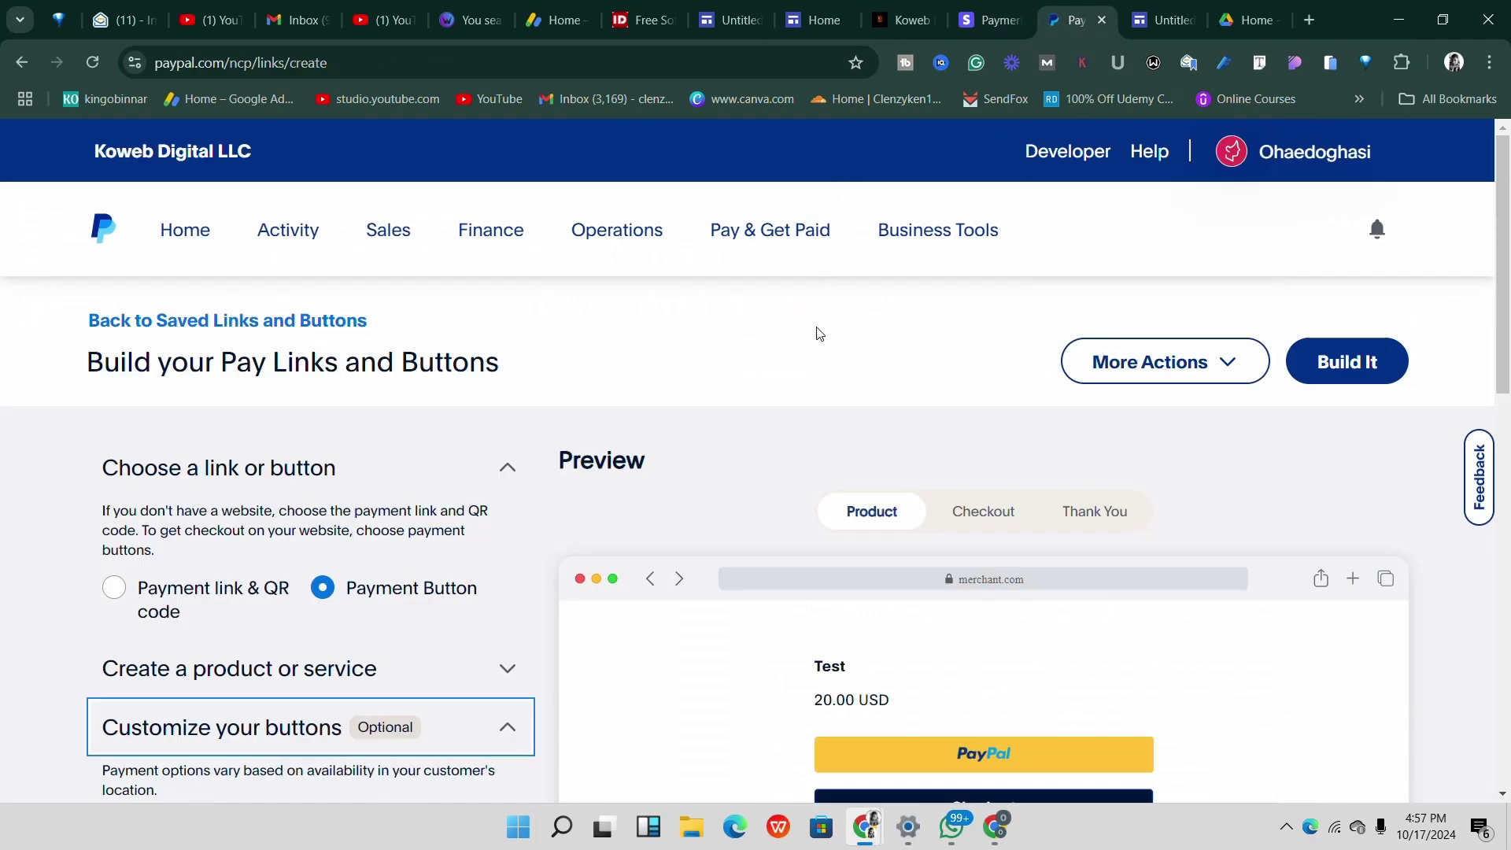
click(792, 24)
scroll(870, 392, down, 3)
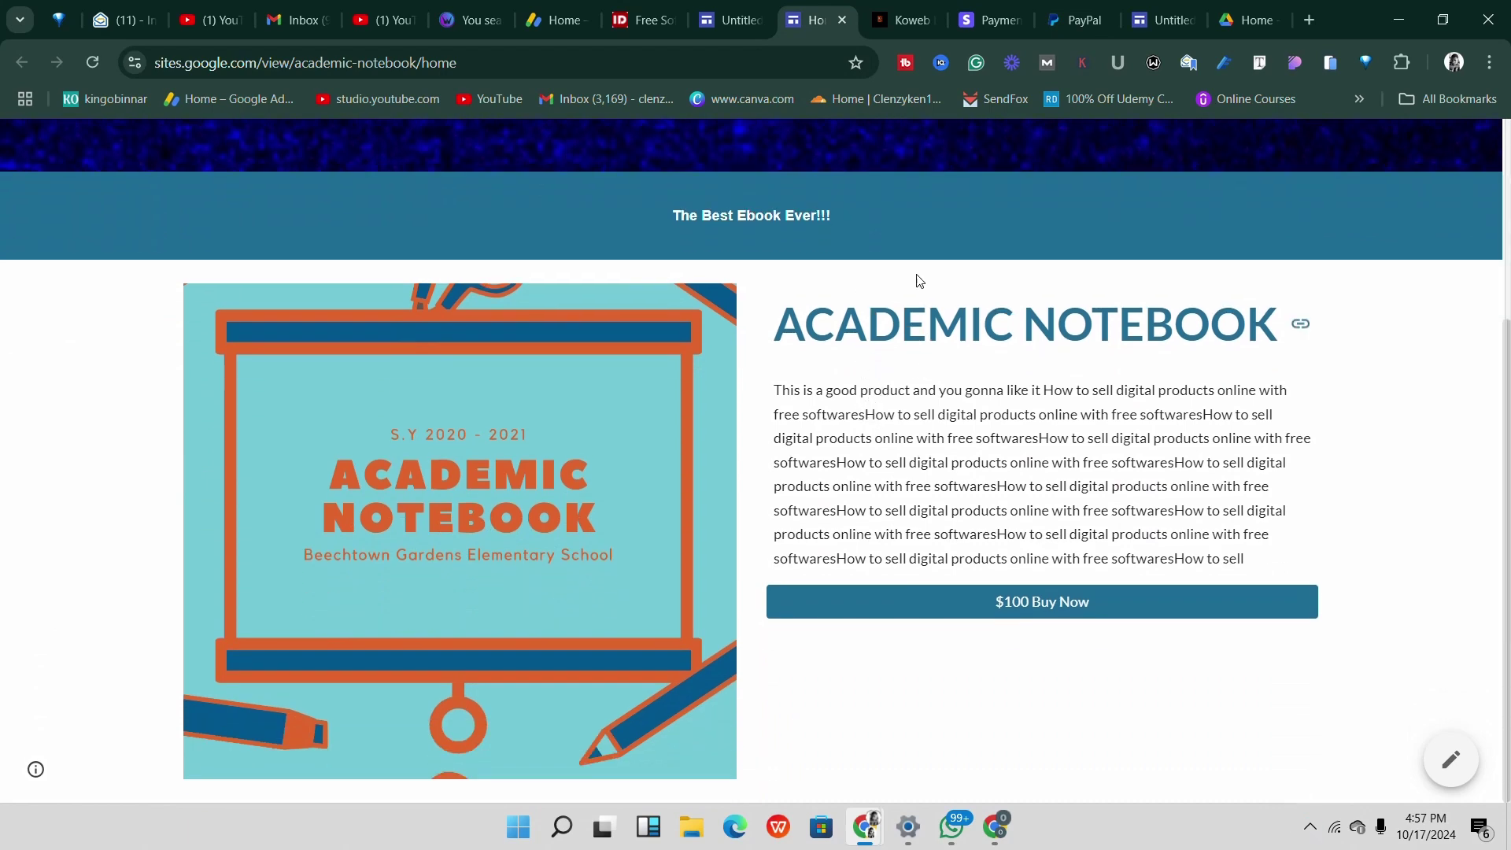
scroll(918, 284, up, 3)
Look at the Stripe payment links and the PayPal builder, and return to the published page to review the ACADEMIC NOTEBOOK section.
click(970, 9)
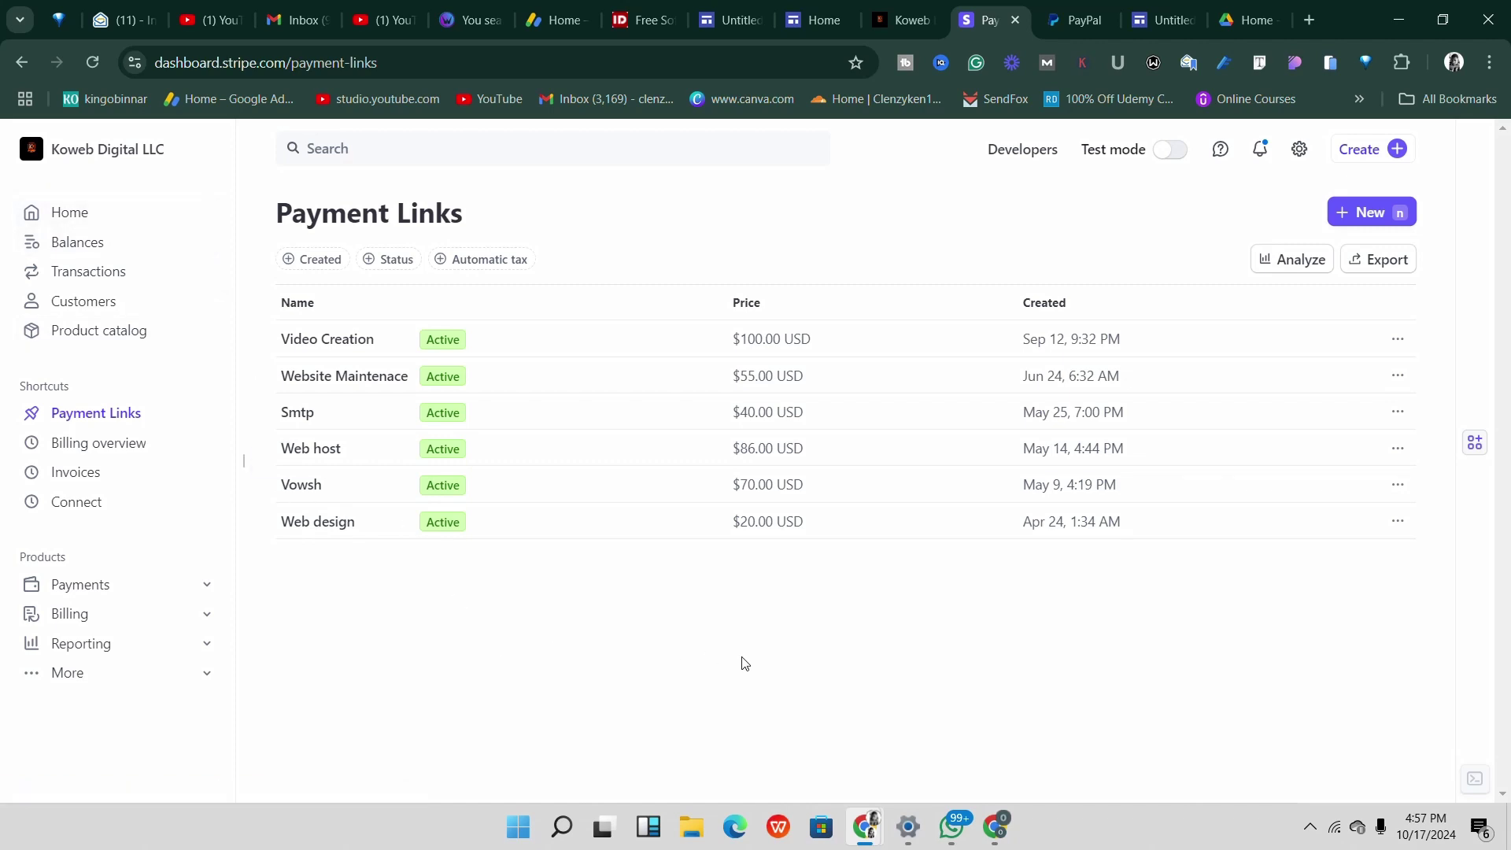
click(1072, 20)
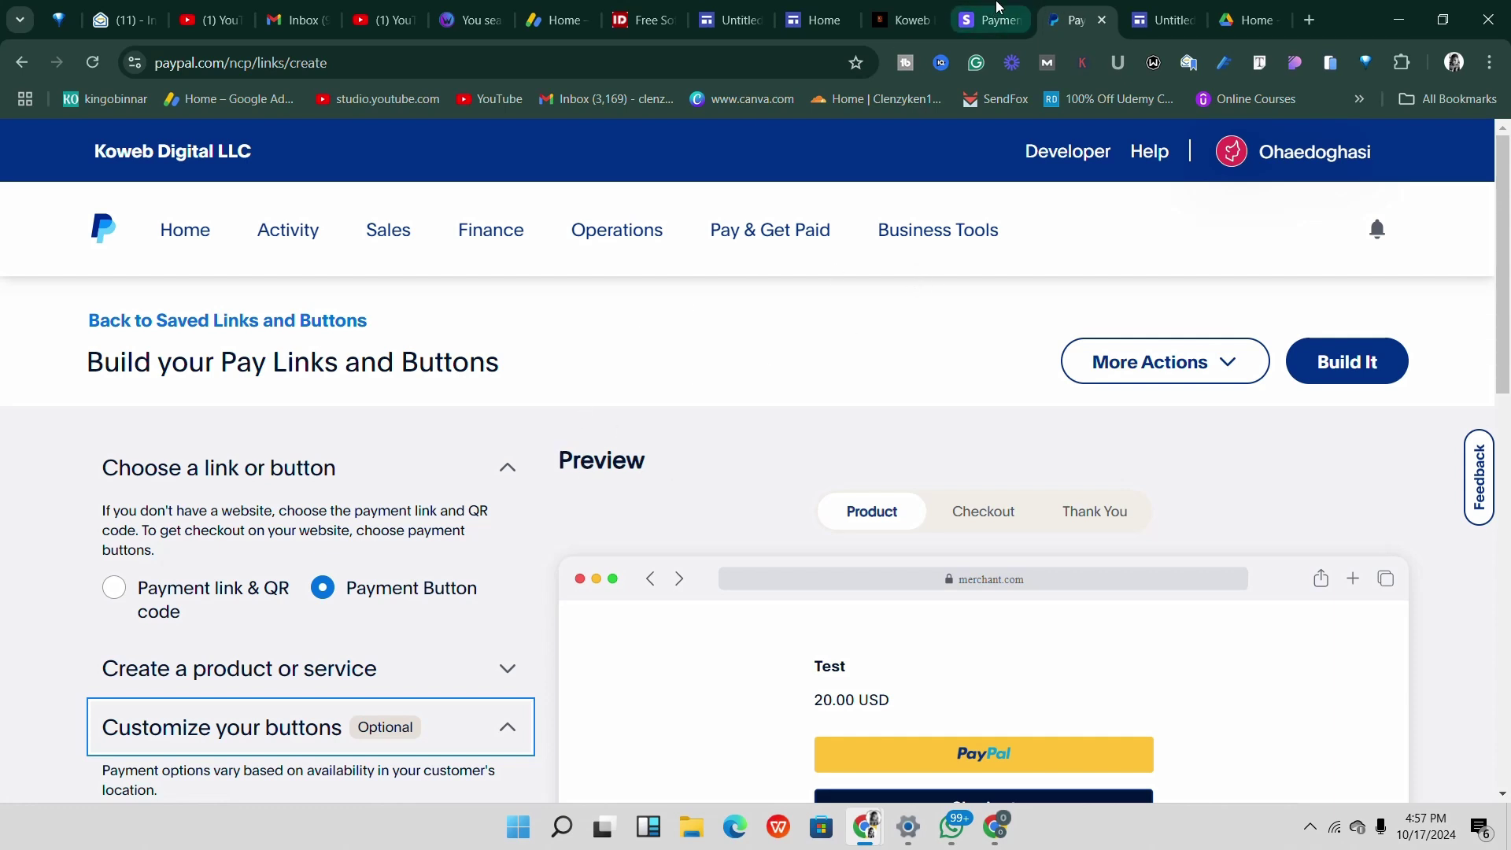
mouse_move(823, 7)
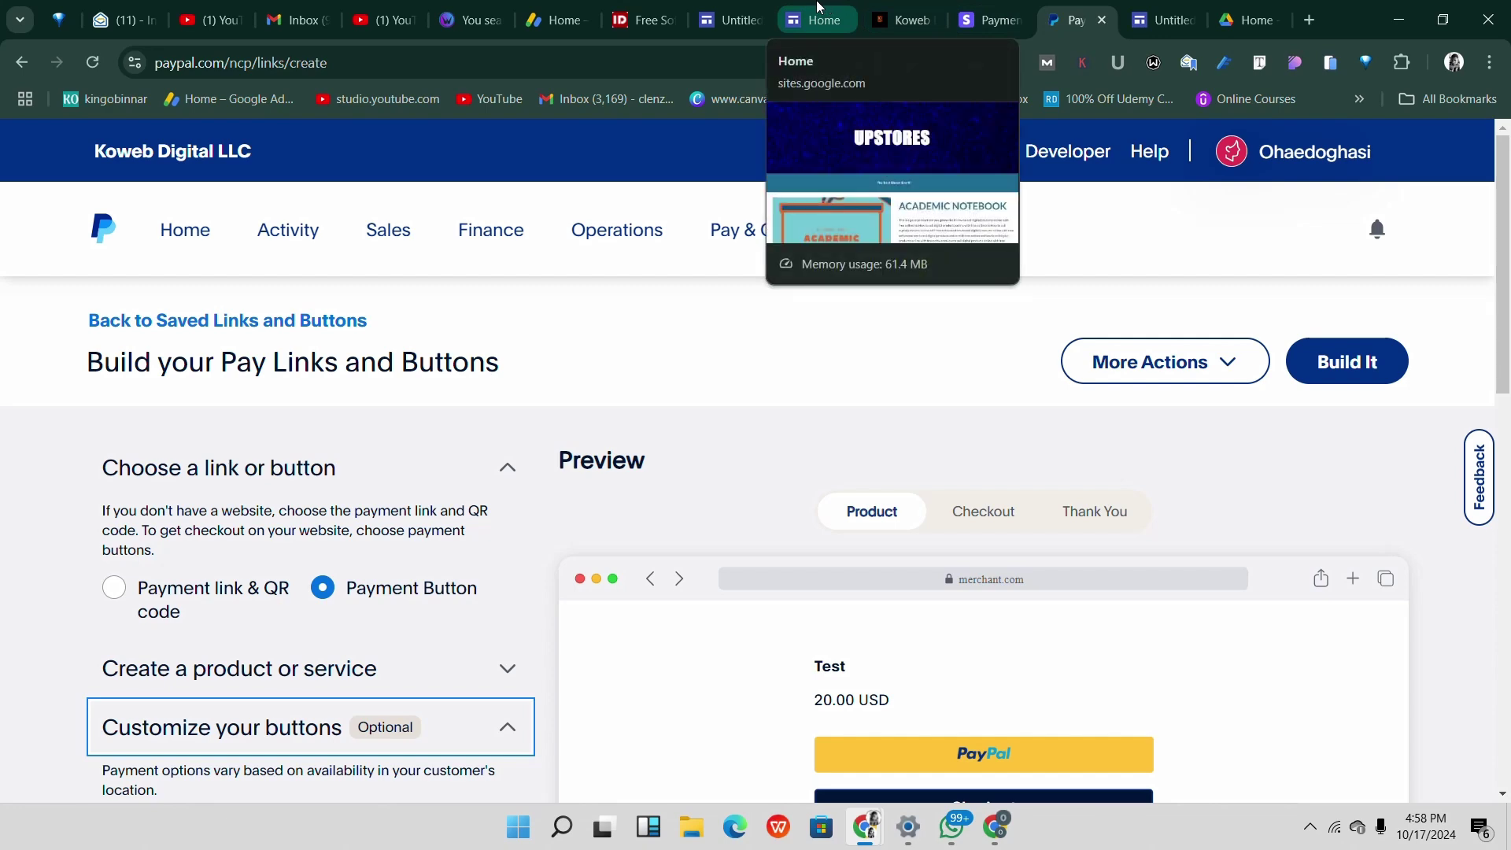
click(819, 10)
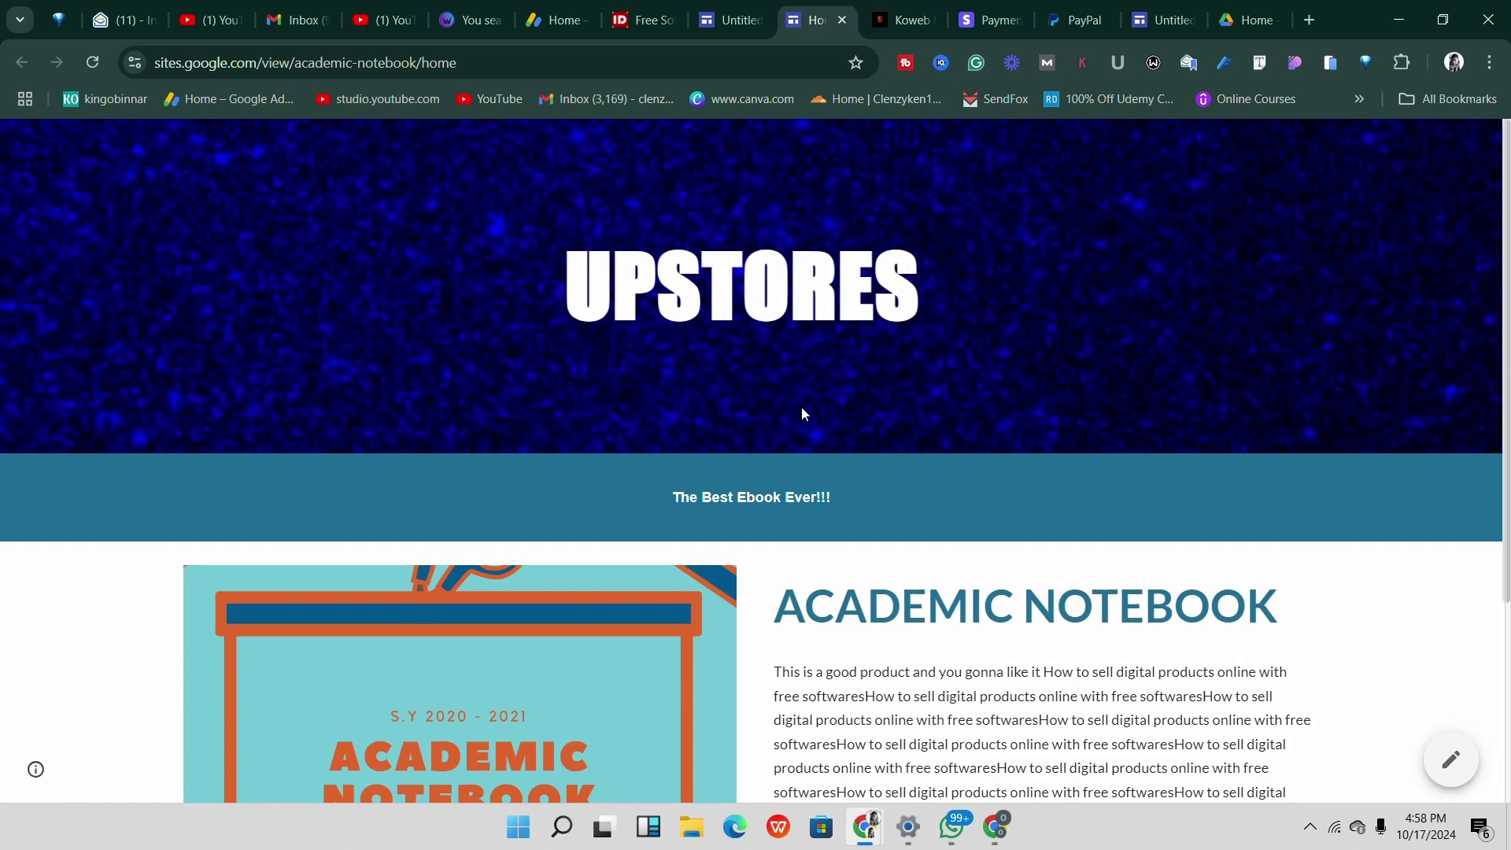
scroll(795, 394, down, 3)
scroll(764, 379, up, 3)
scroll(850, 497, down, 3)
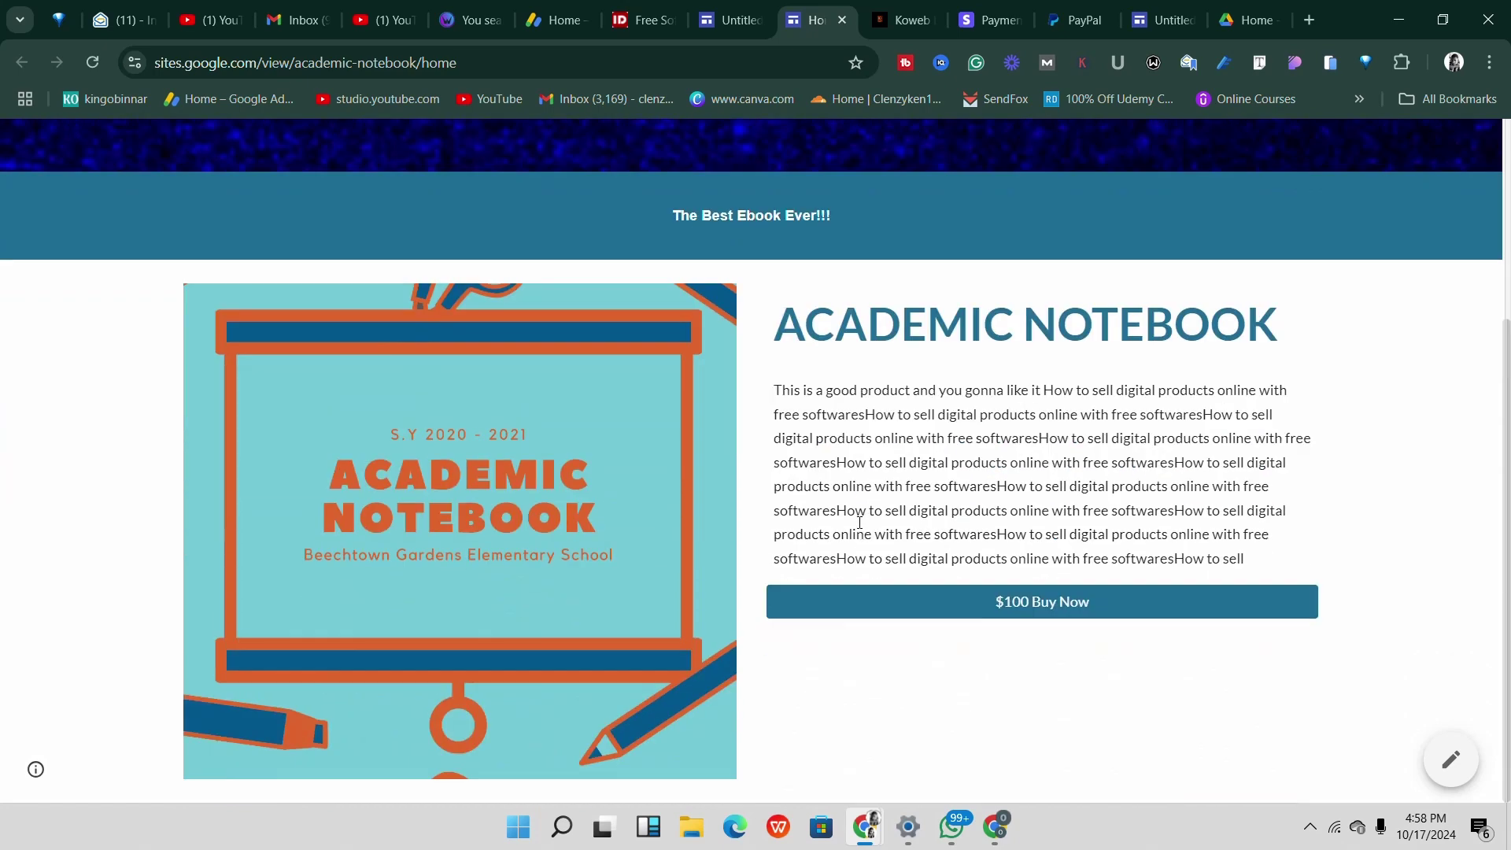
scroll(850, 497, up, 3)
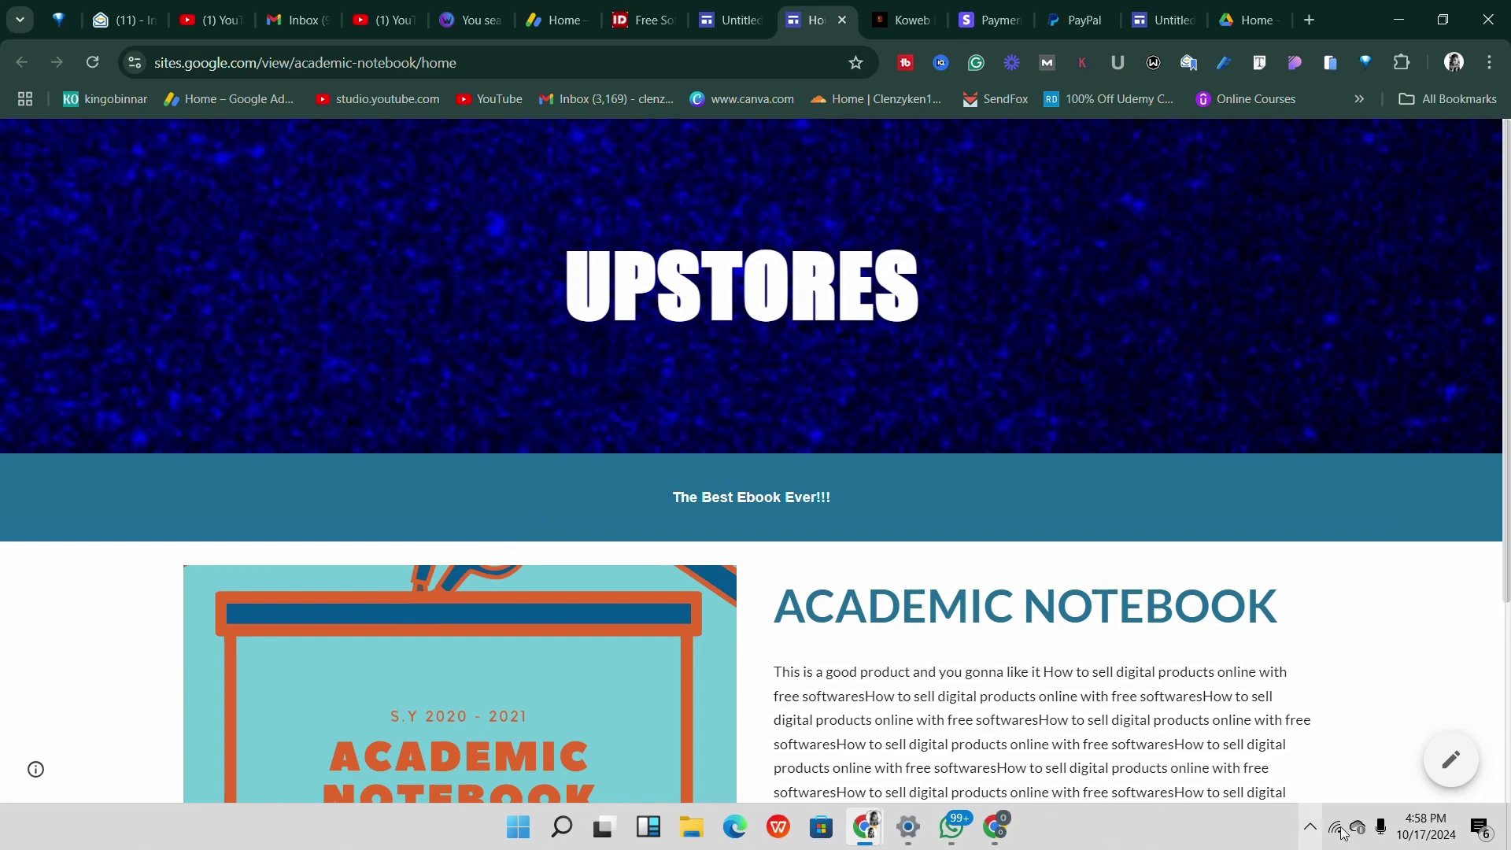
click(1310, 826)
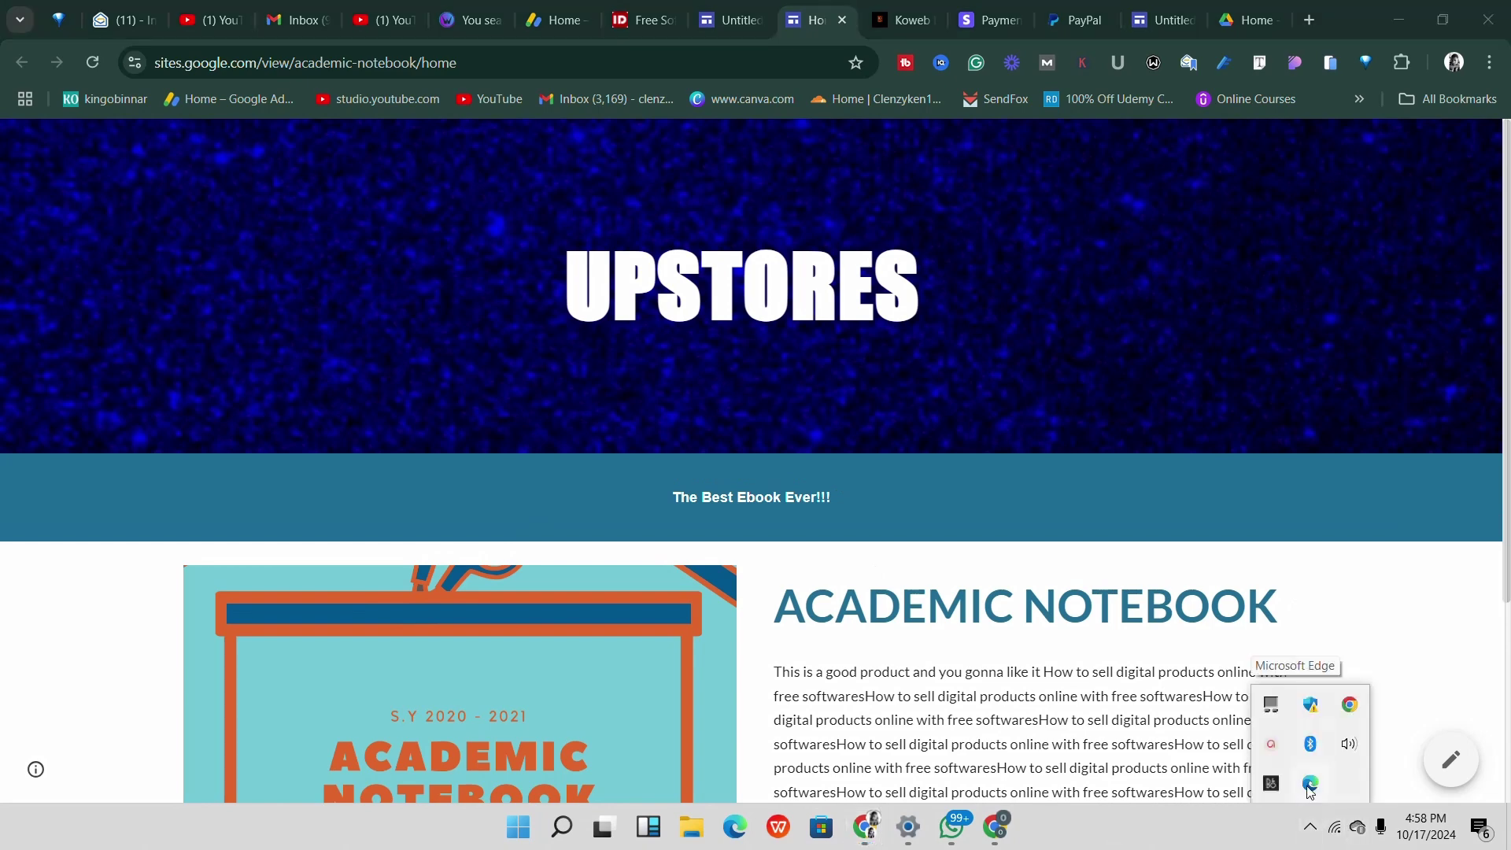
click(1273, 744)
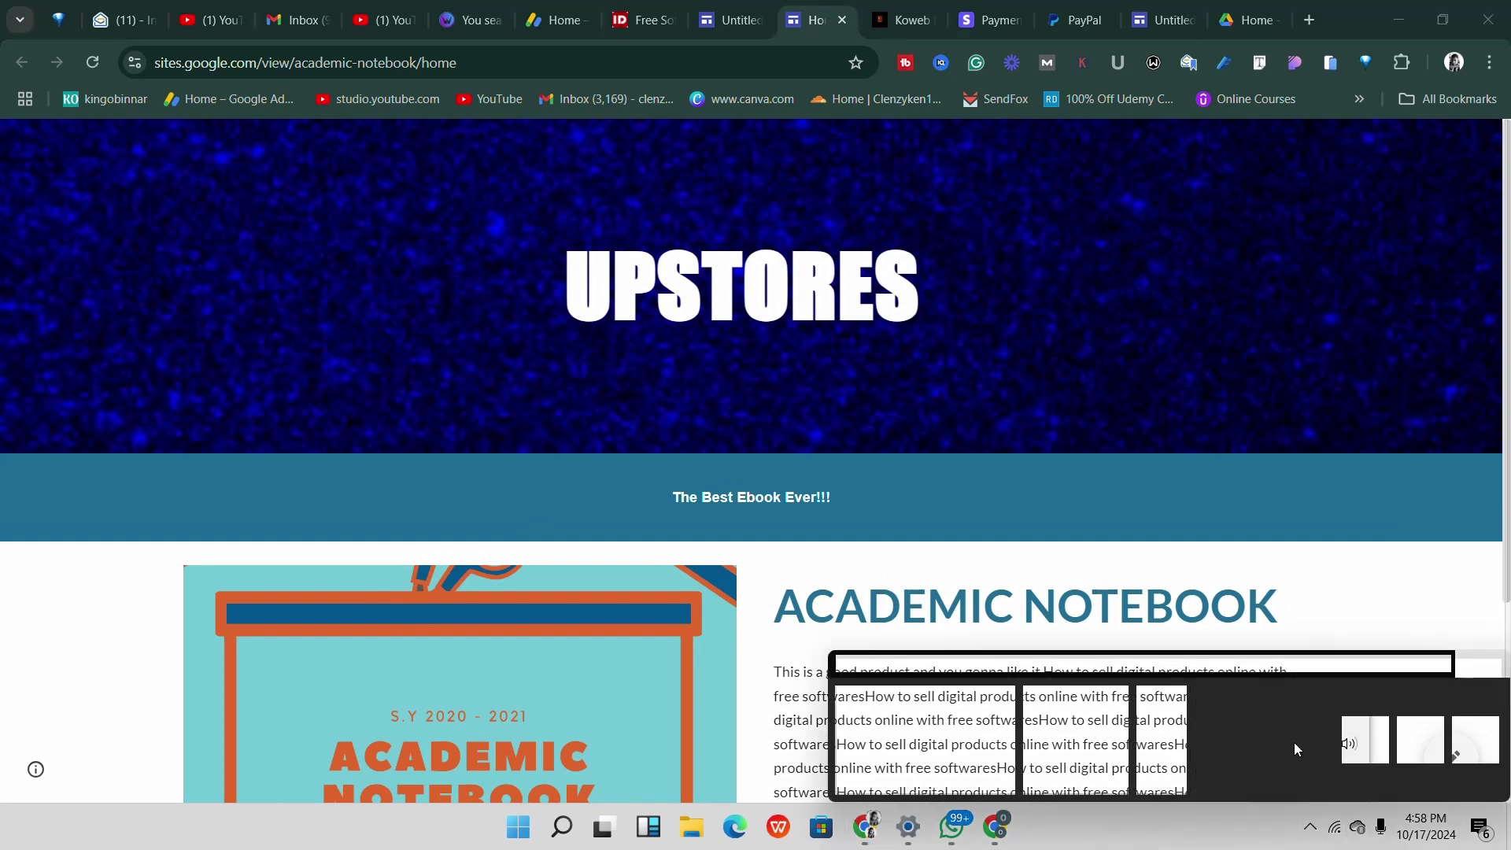